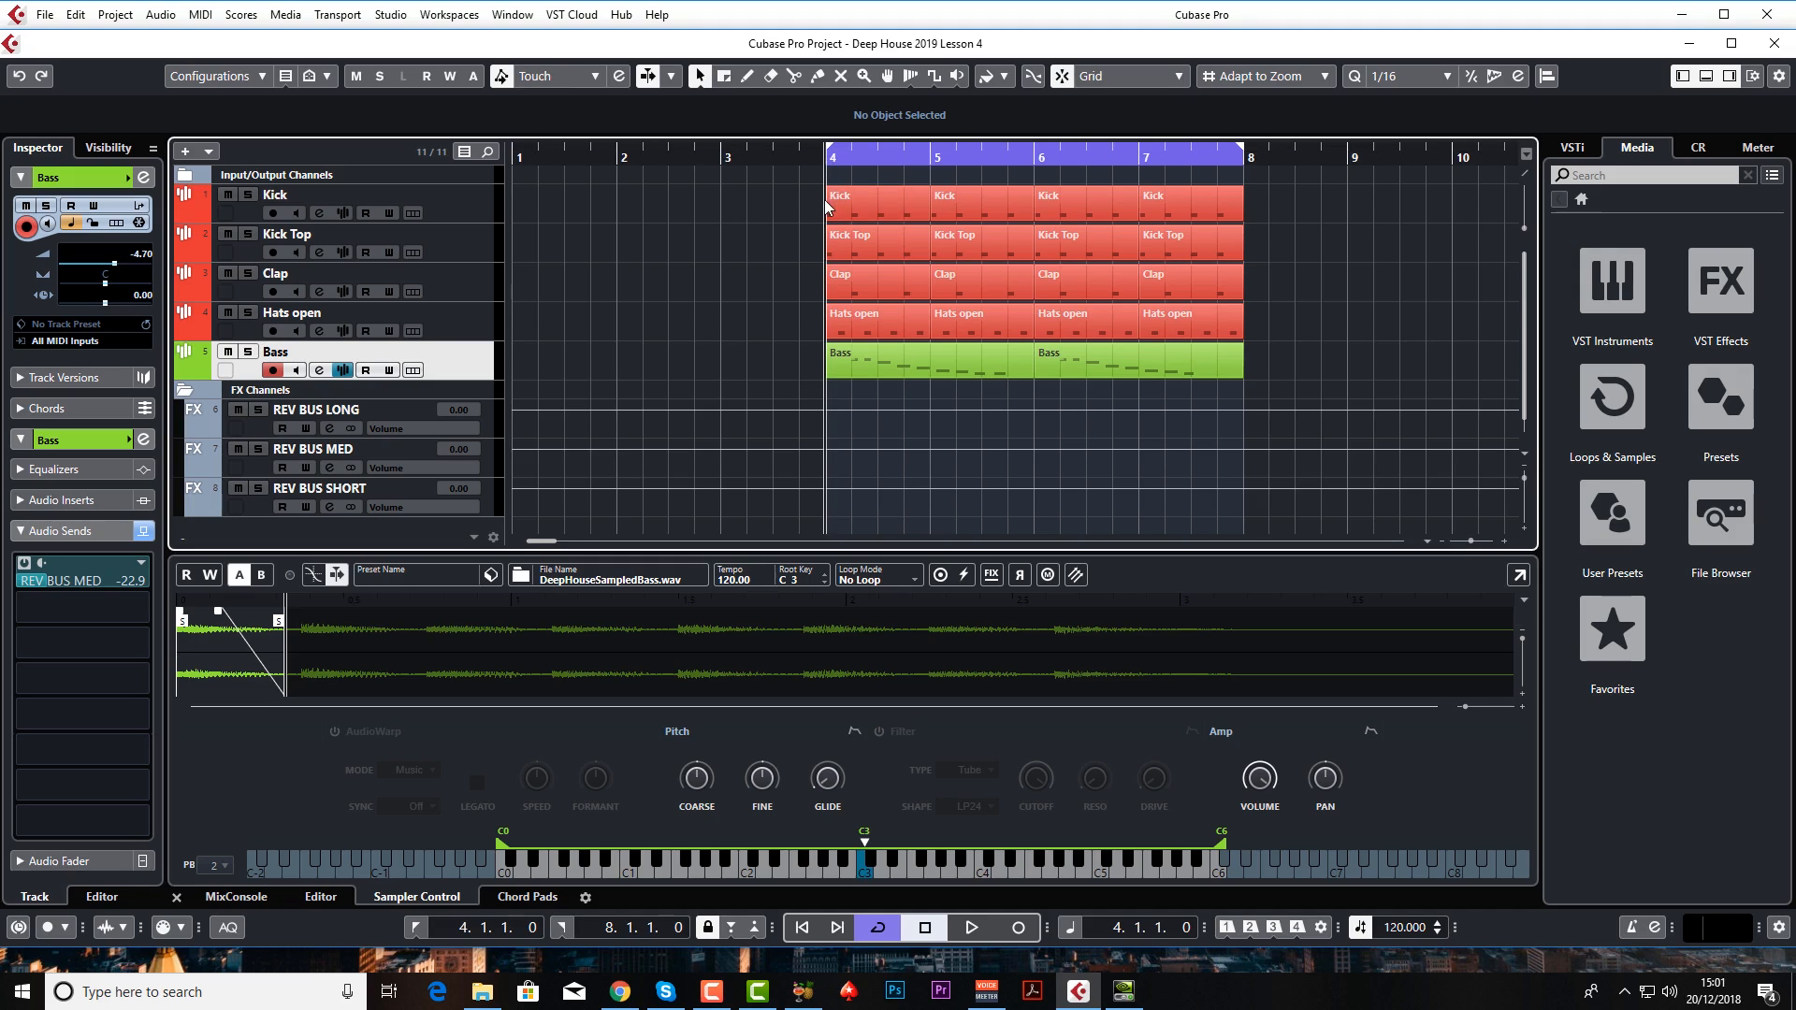
# - Play back the looped drum and bass section from bar 4 and stop it
pyautogui.press('space')
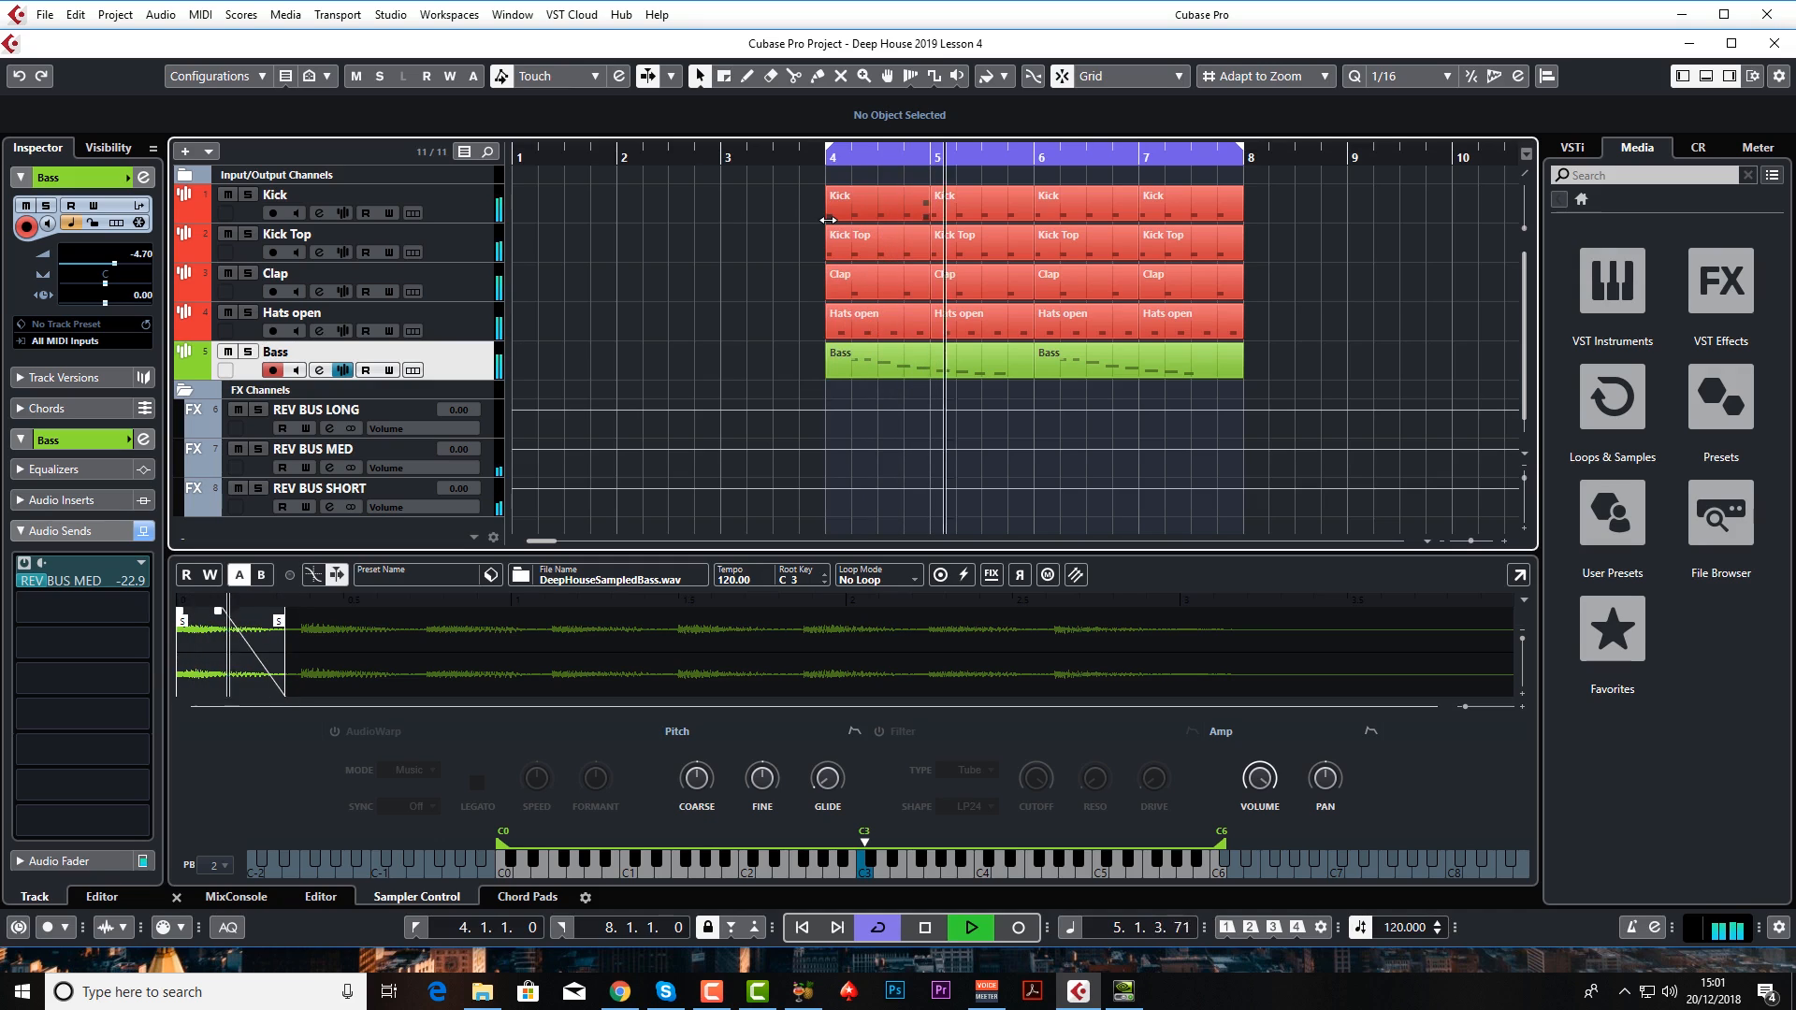
pyautogui.press('space')
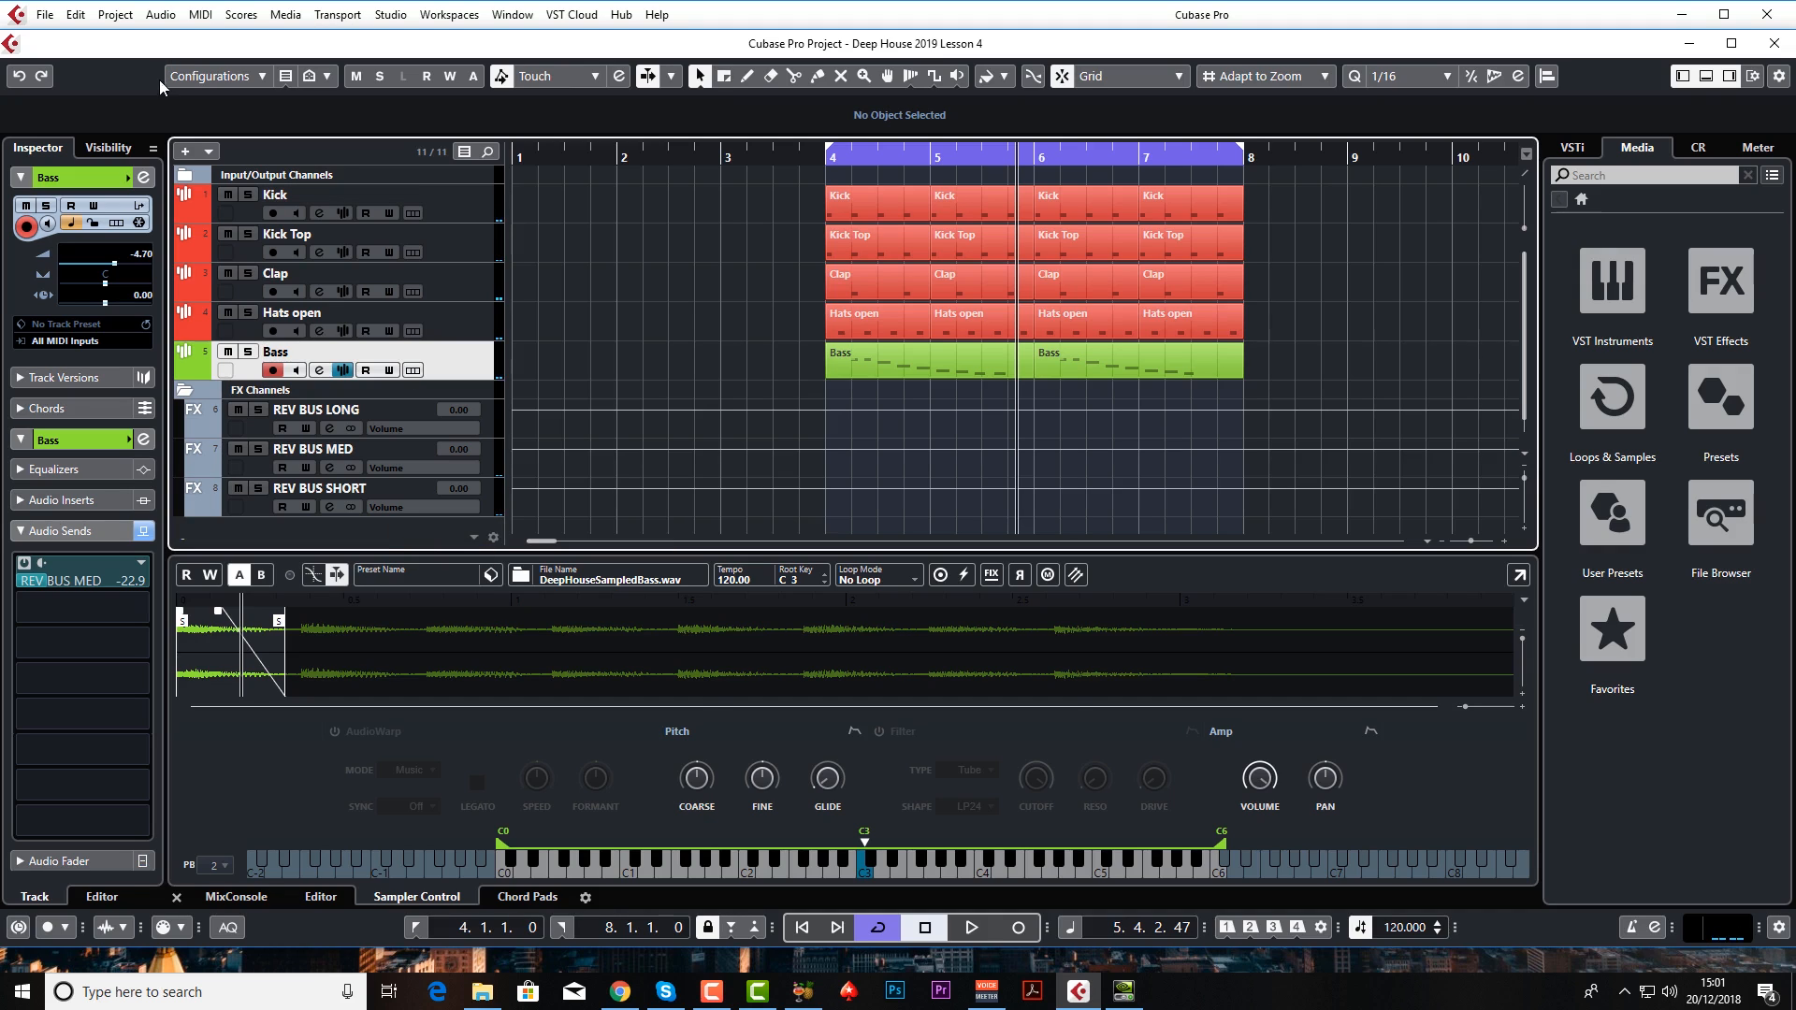
# - Add one instrument track using the Retrologue synth, routed to Stereo Out, and close the synth window
pyautogui.click(185, 151)
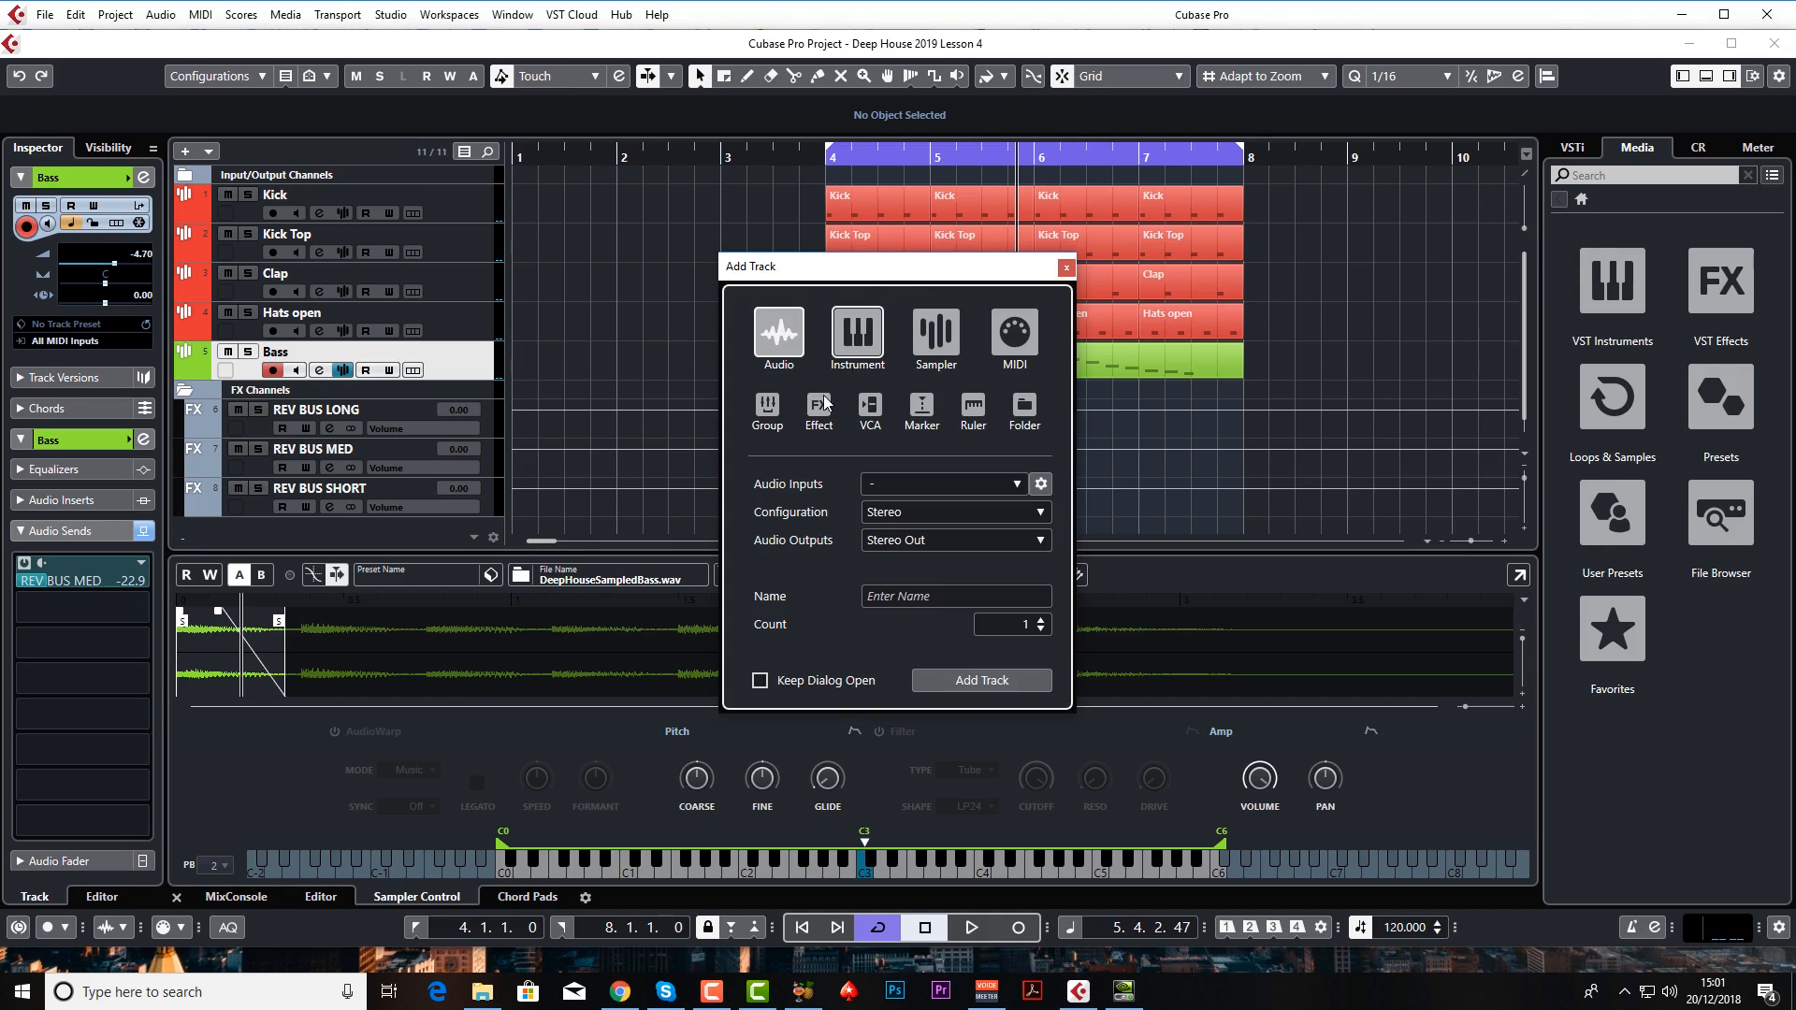
pyautogui.click(852, 350)
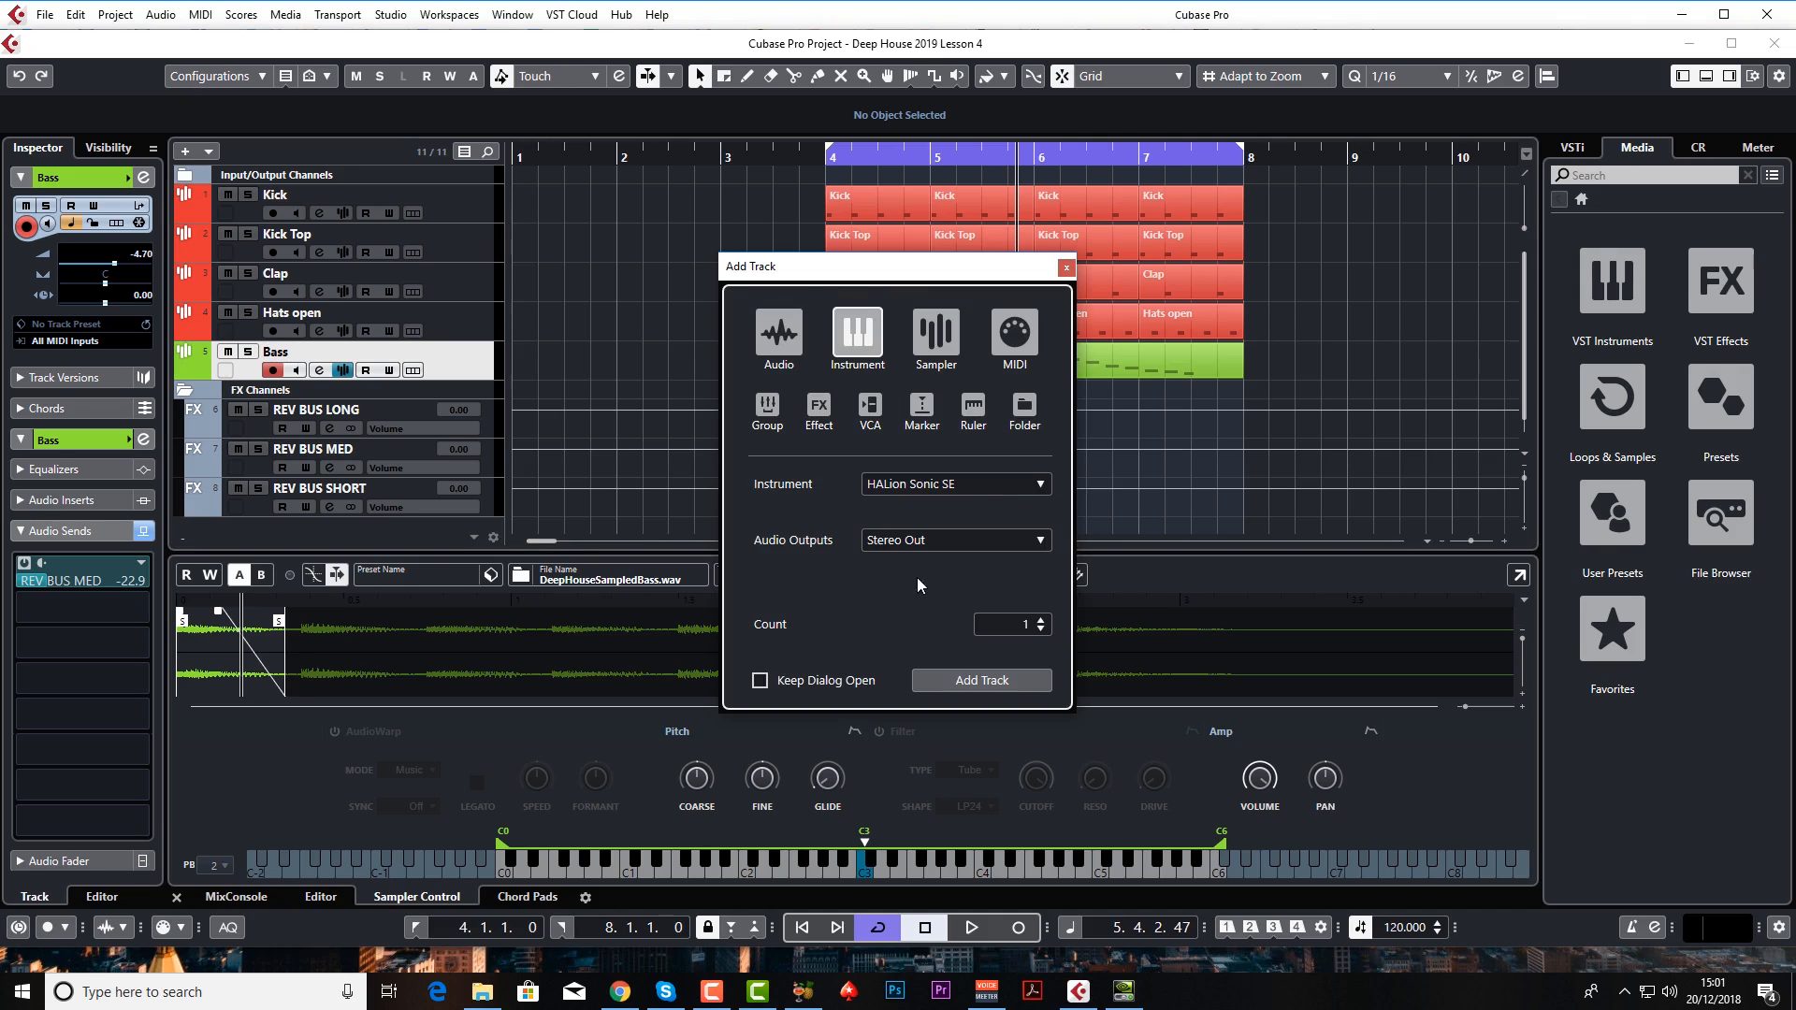
pyautogui.click(978, 492)
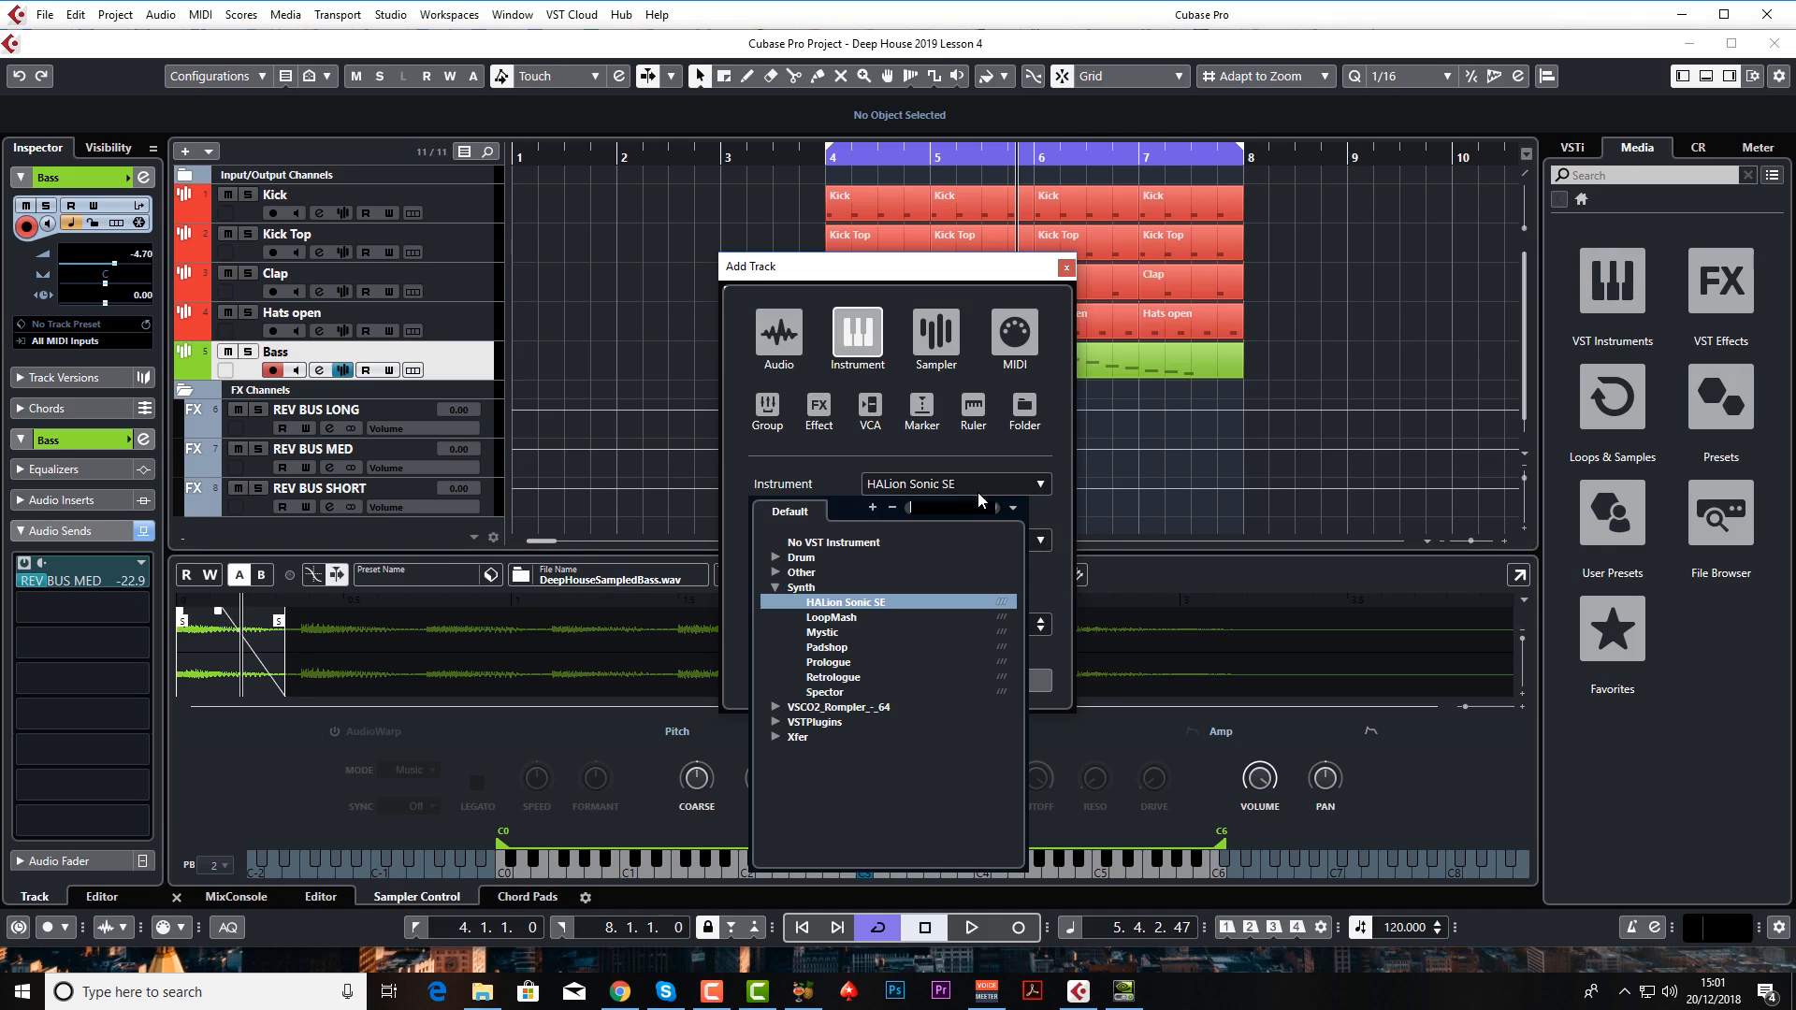
pyautogui.click(843, 675)
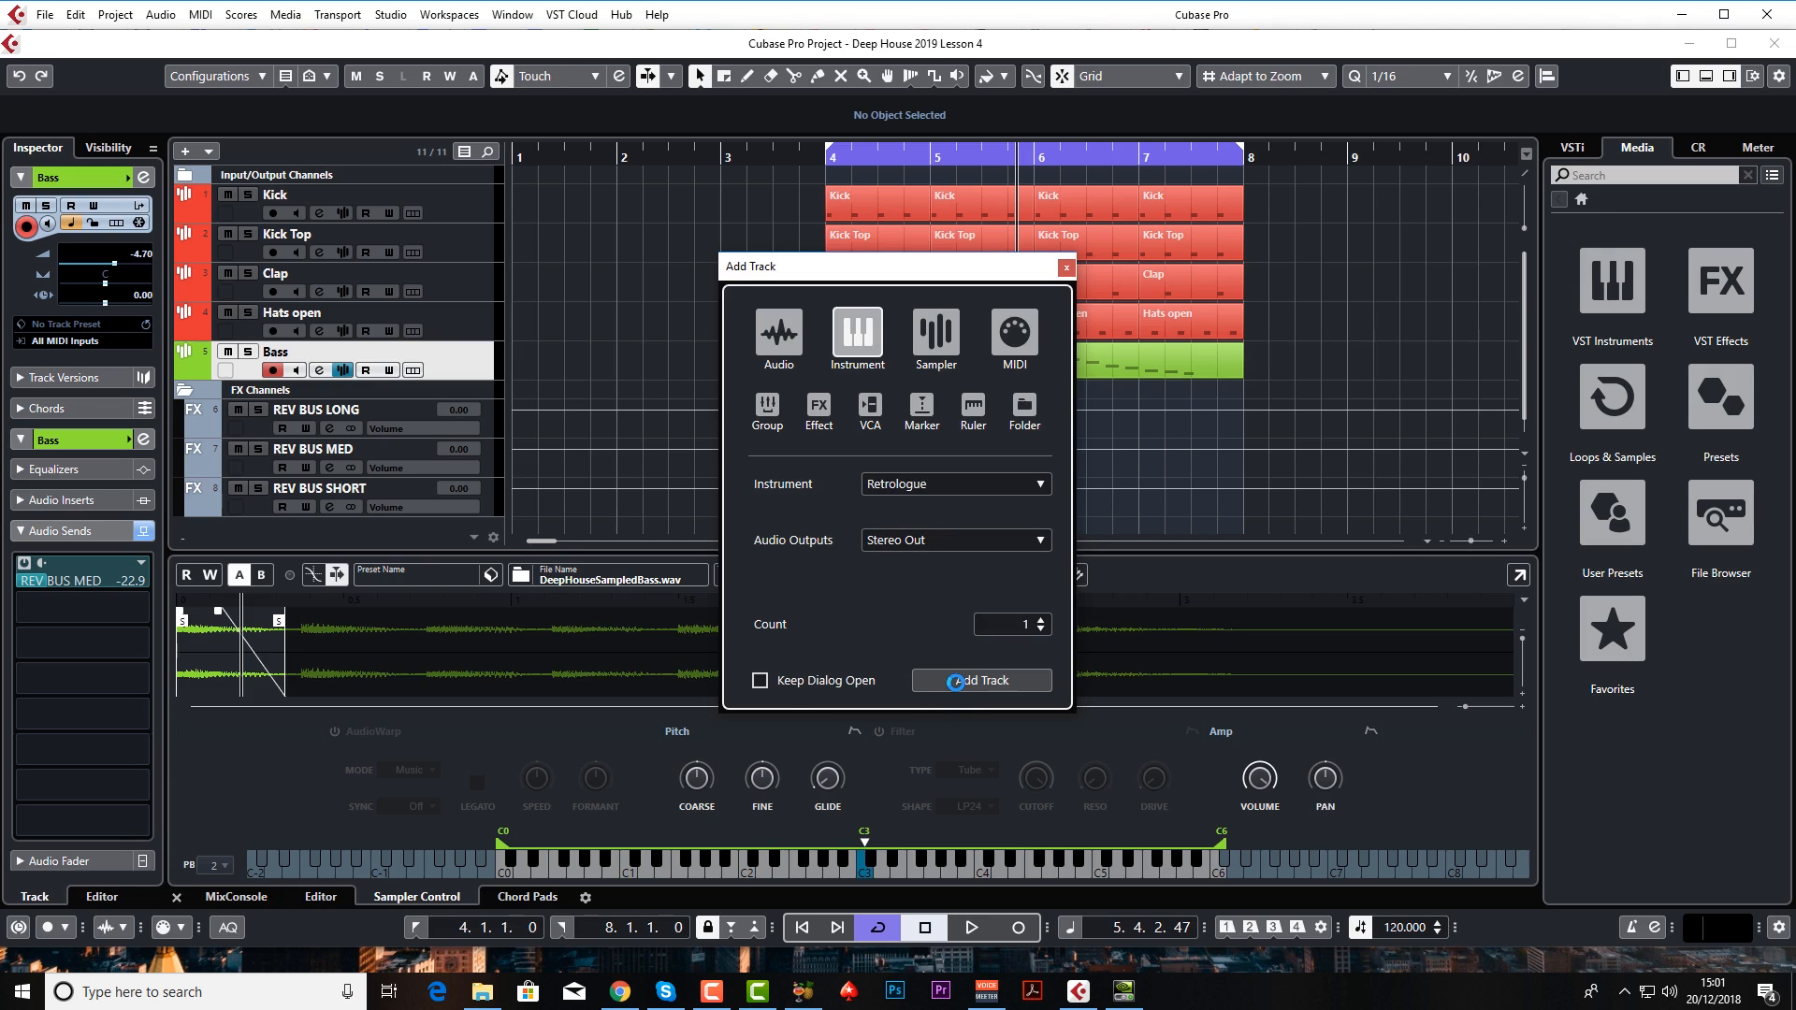
pyautogui.click(958, 687)
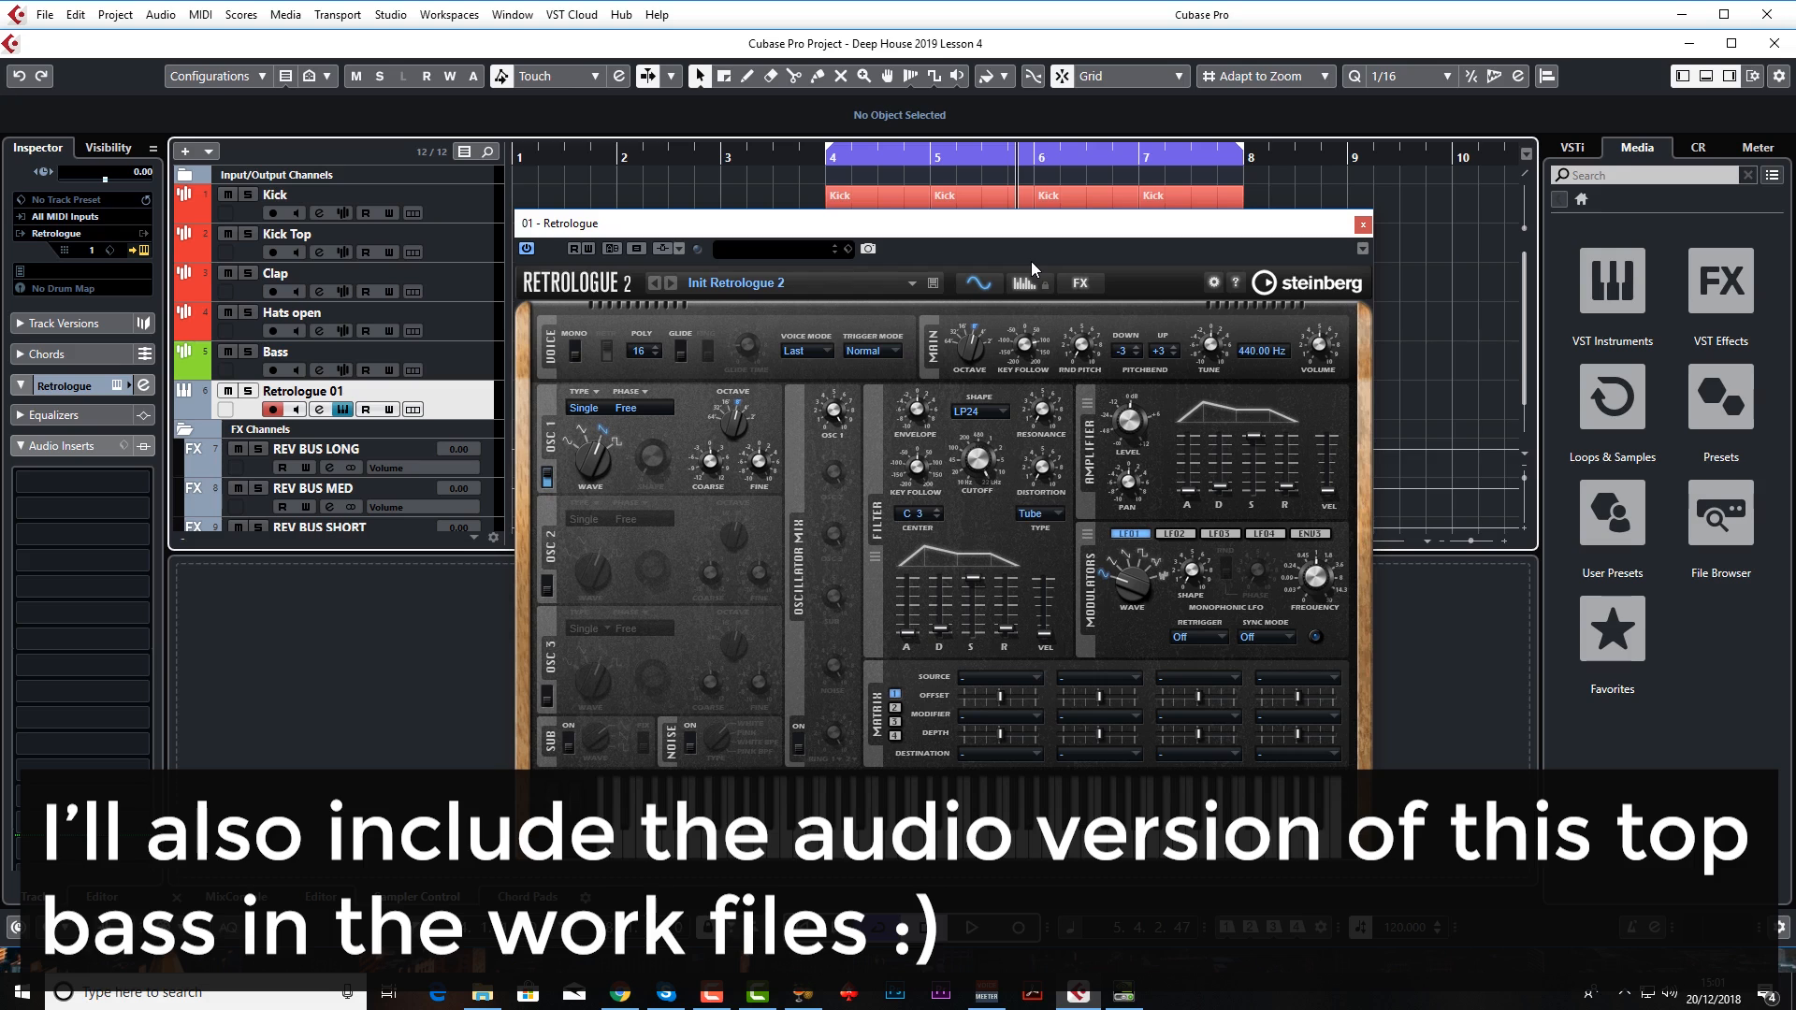
pyautogui.moveTo(868, 232); pyautogui.dragTo(889, 198)
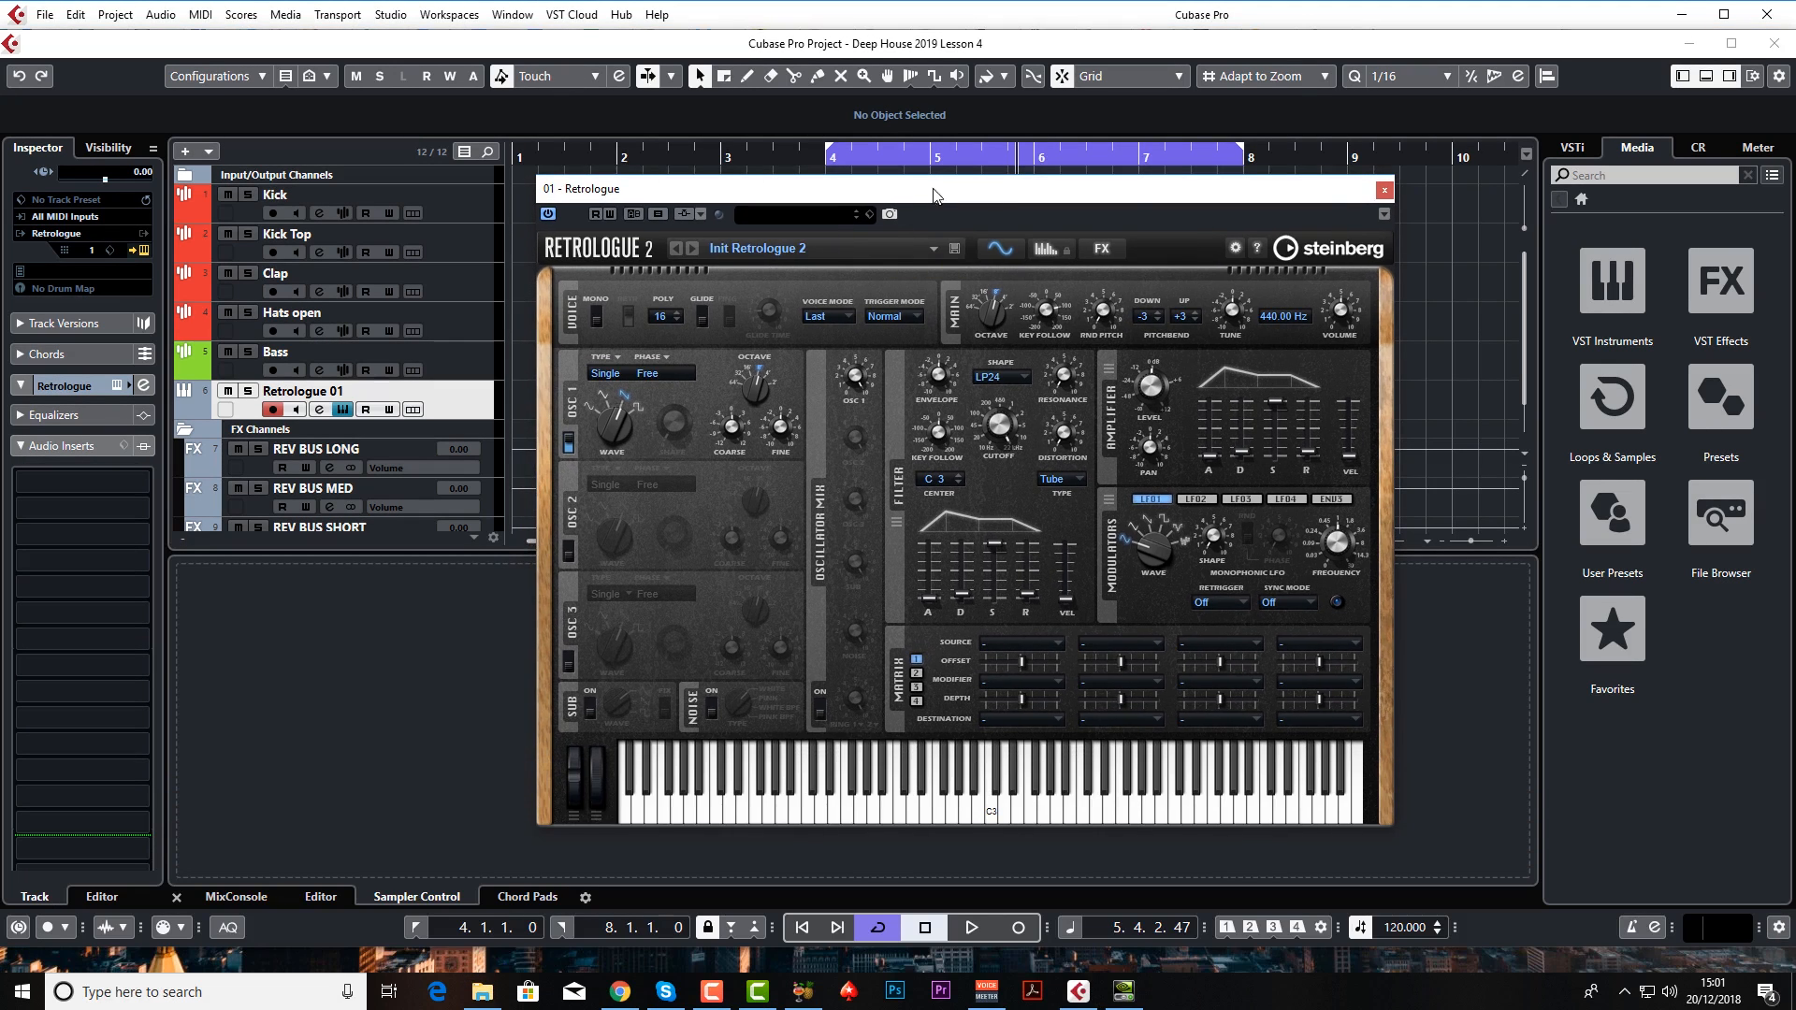
pyautogui.click(1383, 190)
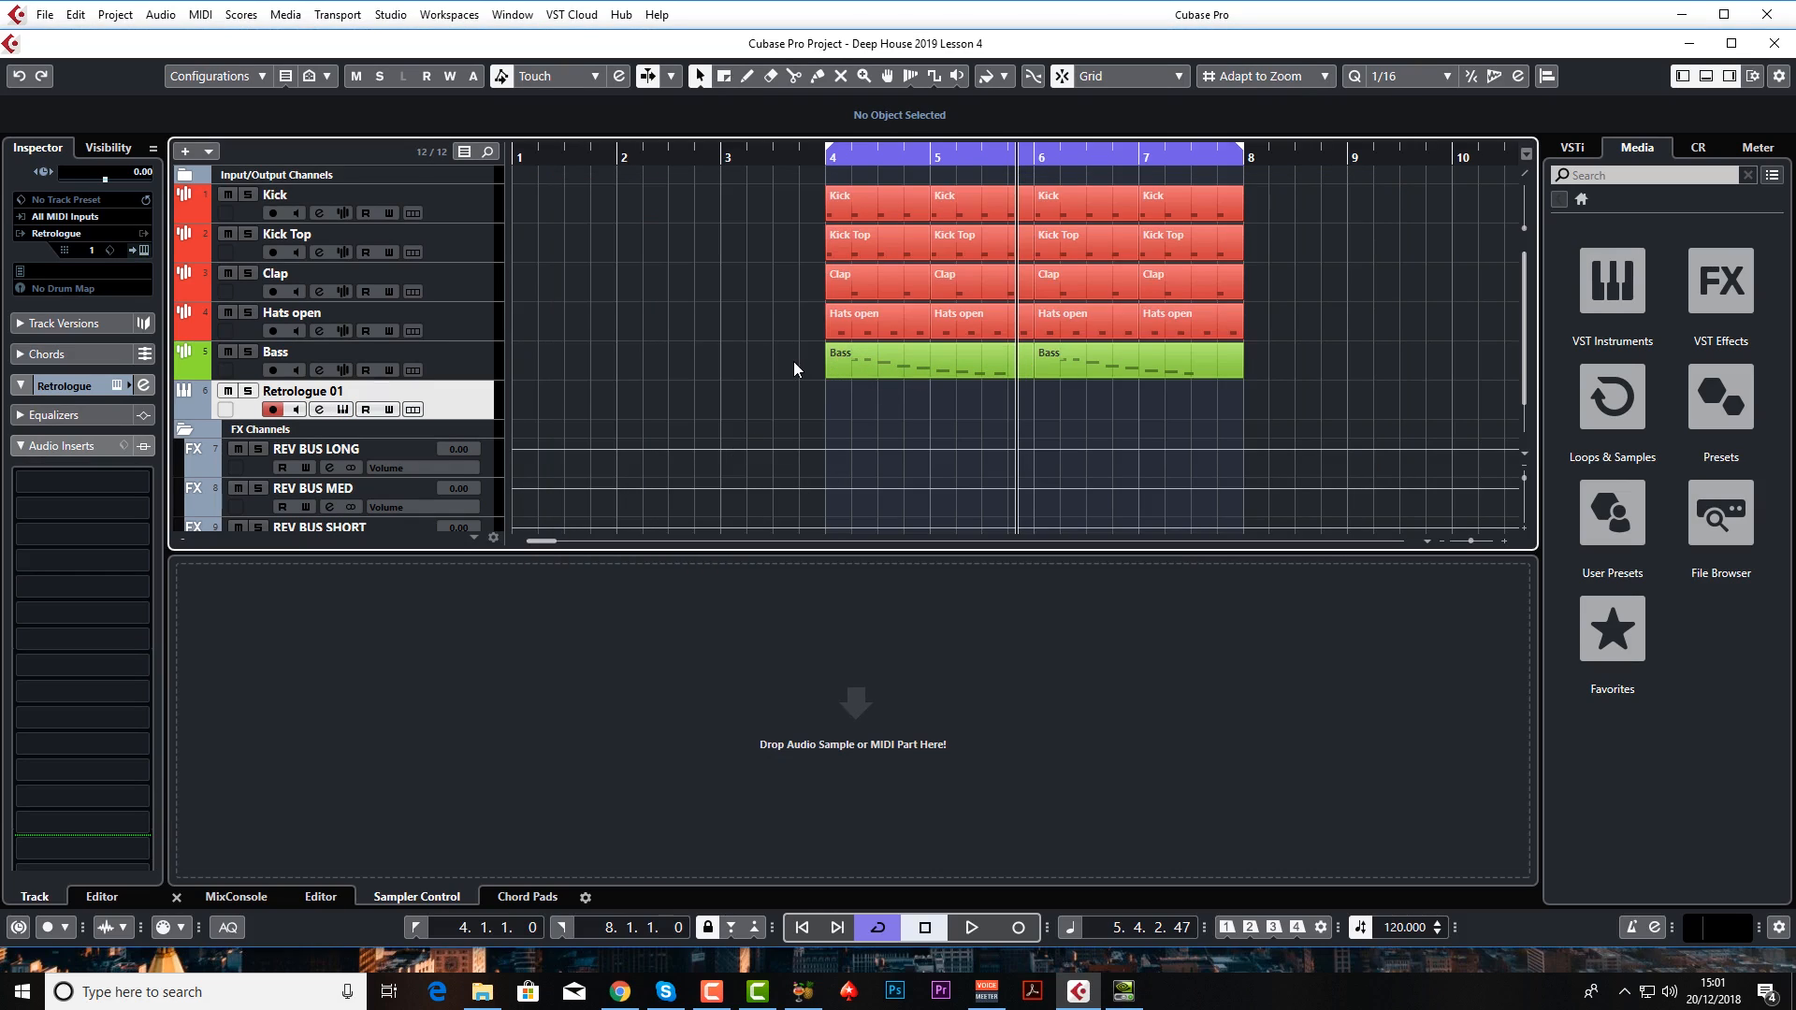
# - Copy the first Bass part onto the new Retrologue track and rename that track Bass Top Layer
pyautogui.click(902, 367)
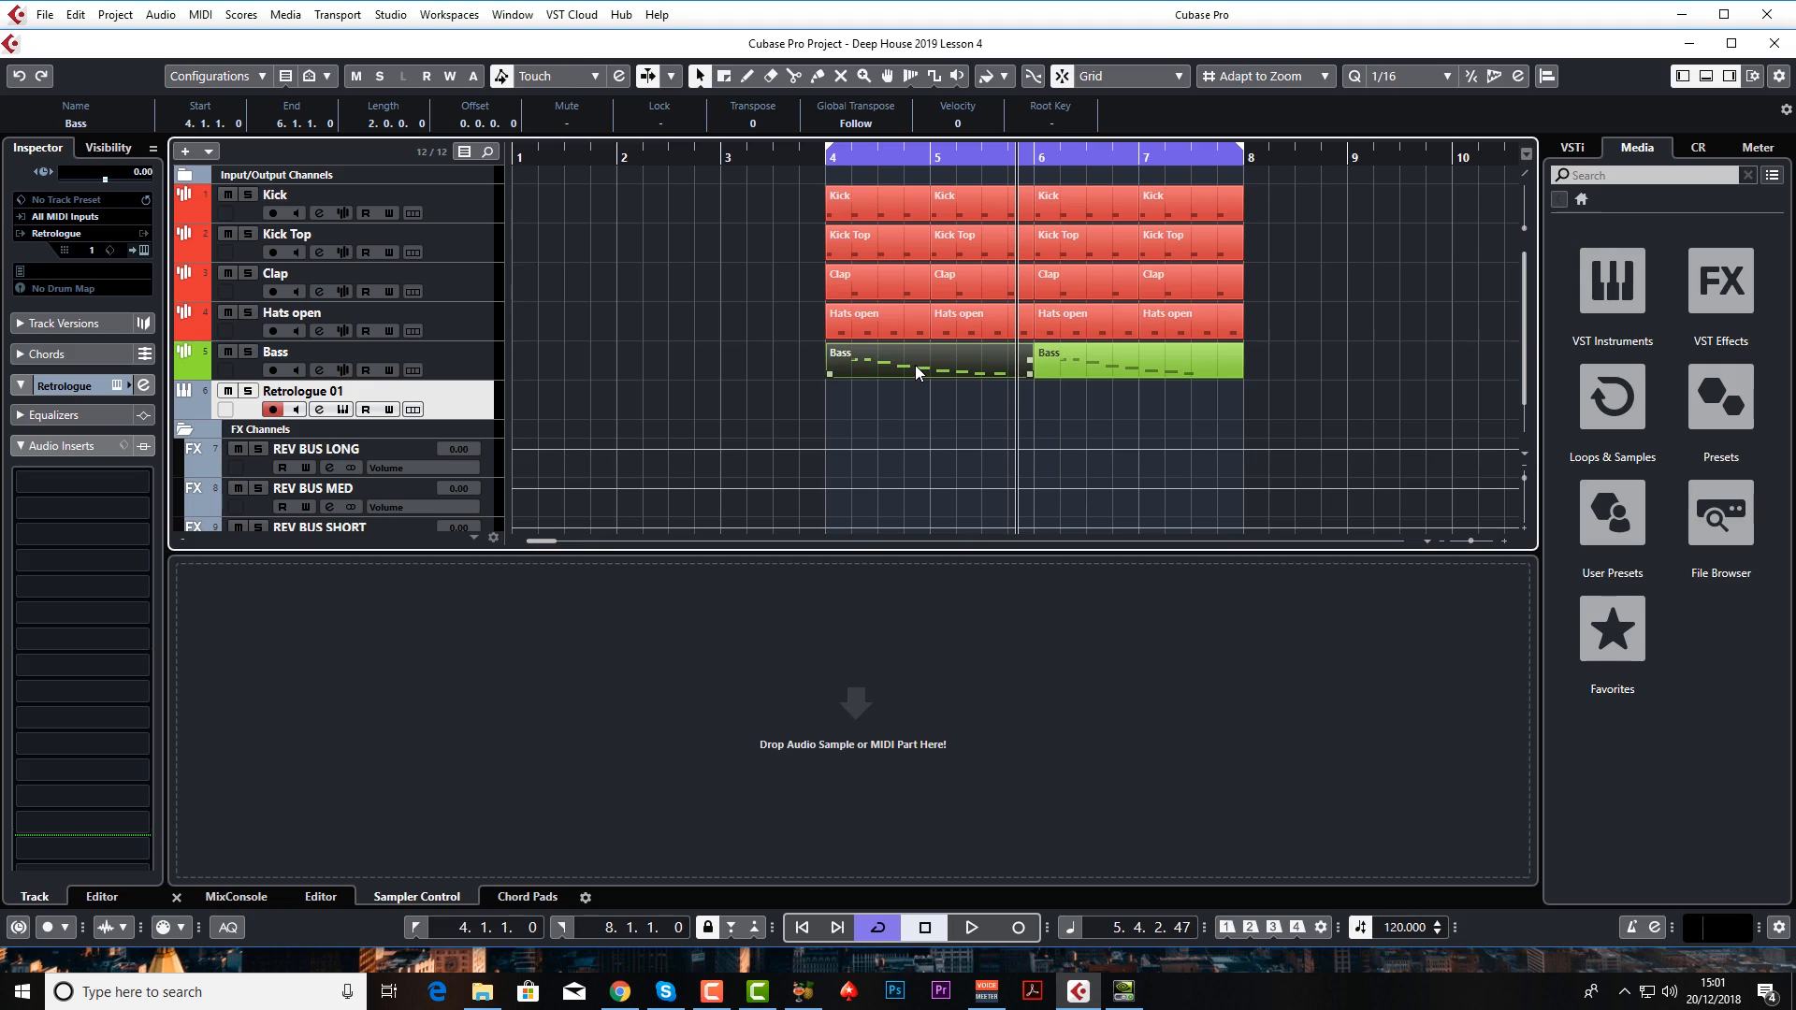
pyautogui.moveTo(901, 363); pyautogui.dragTo(898, 399)
pyautogui.doubleClick(299, 391)
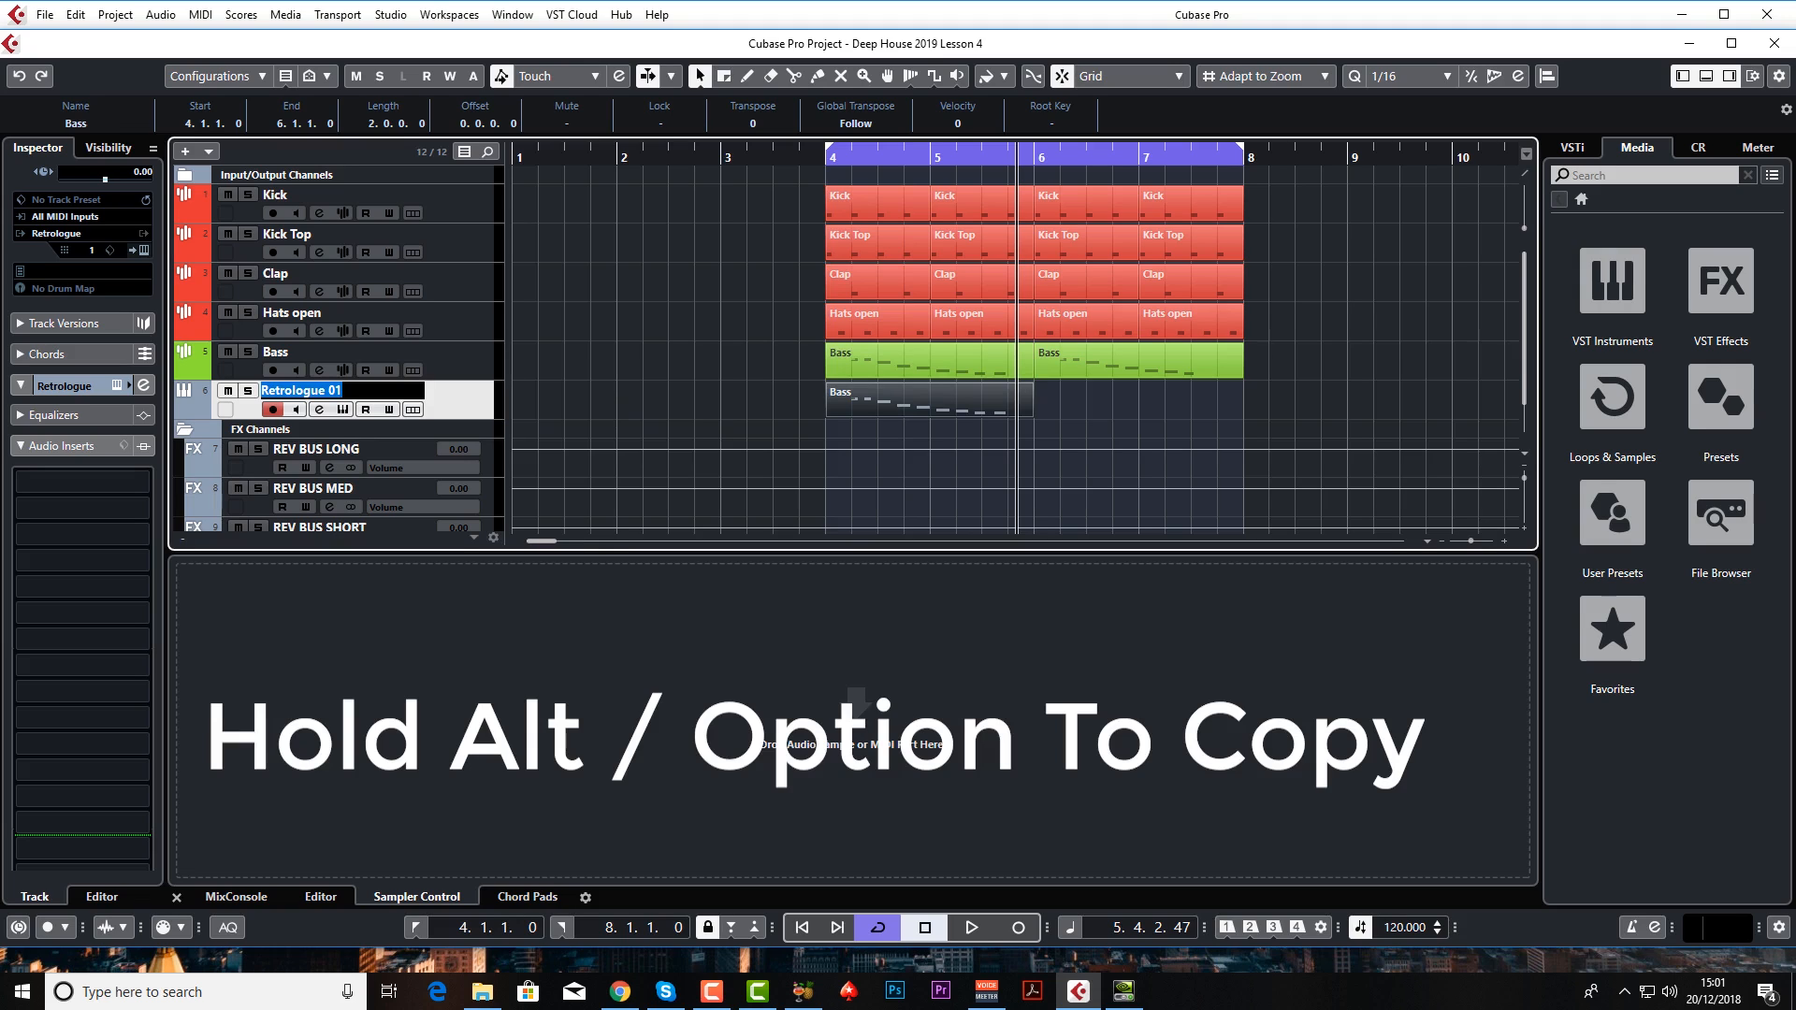
pyautogui.write('Bass Top Layer')
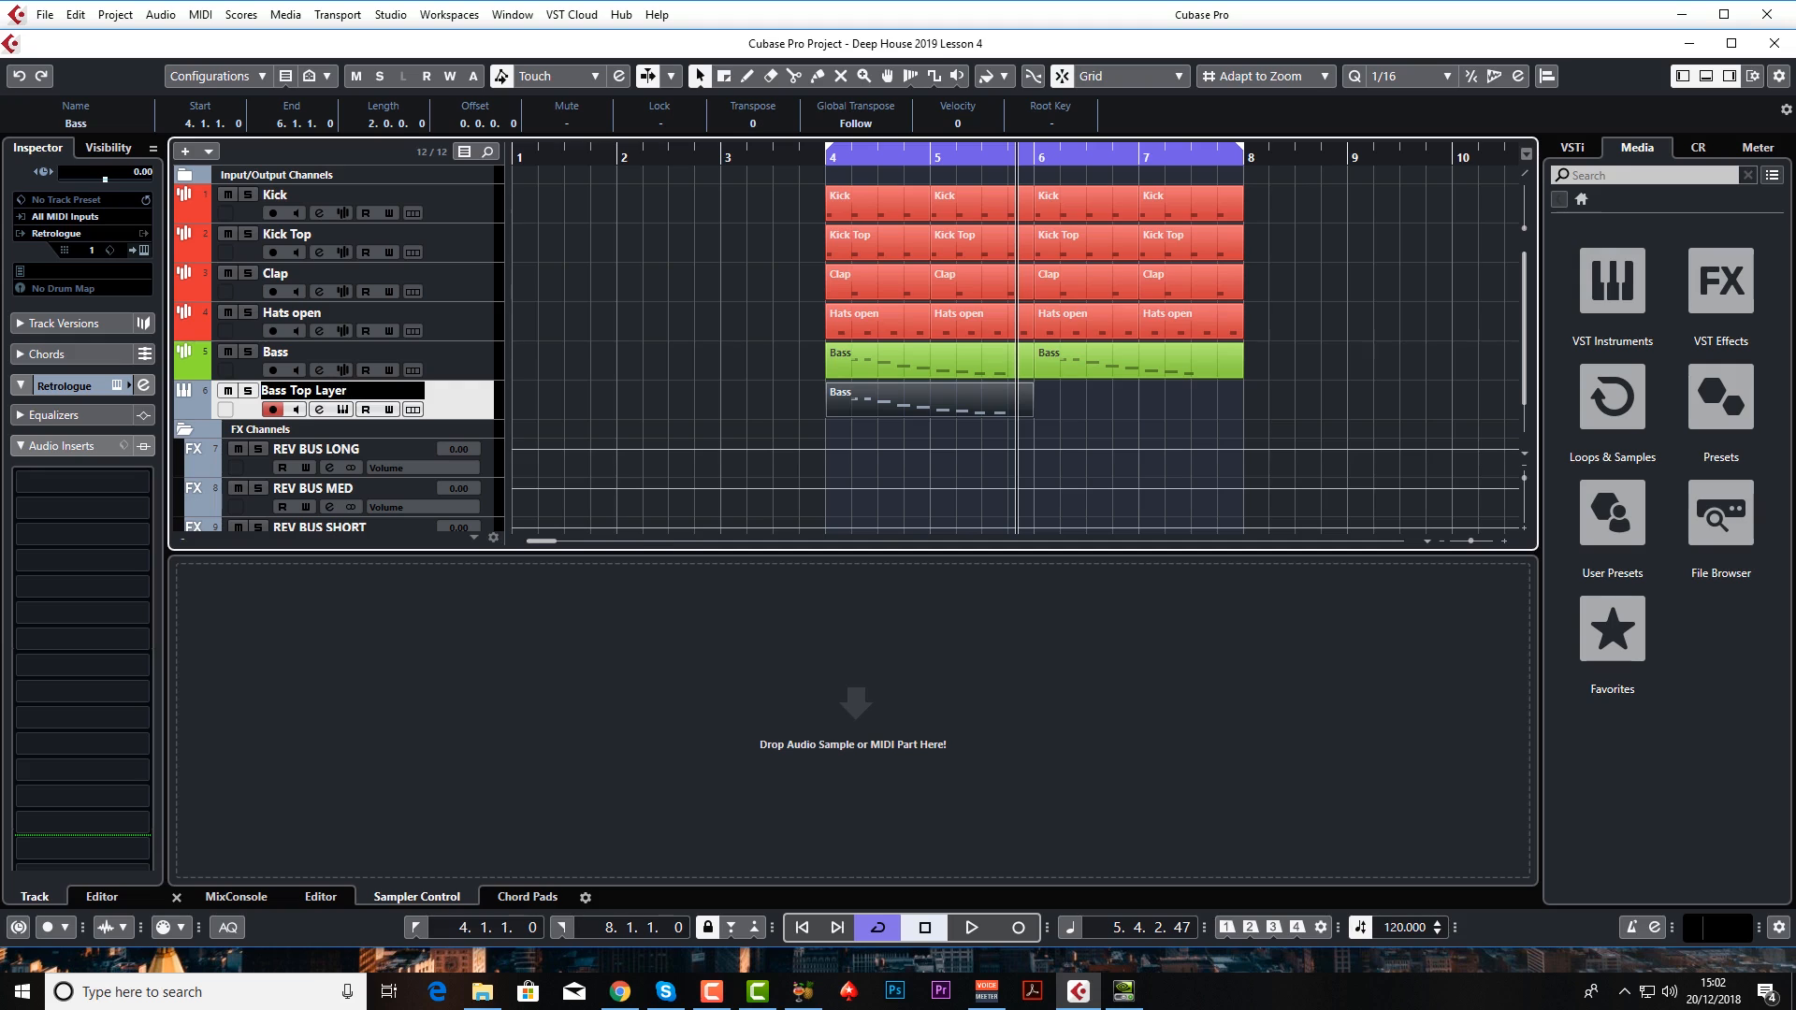
pyautogui.press('Return')
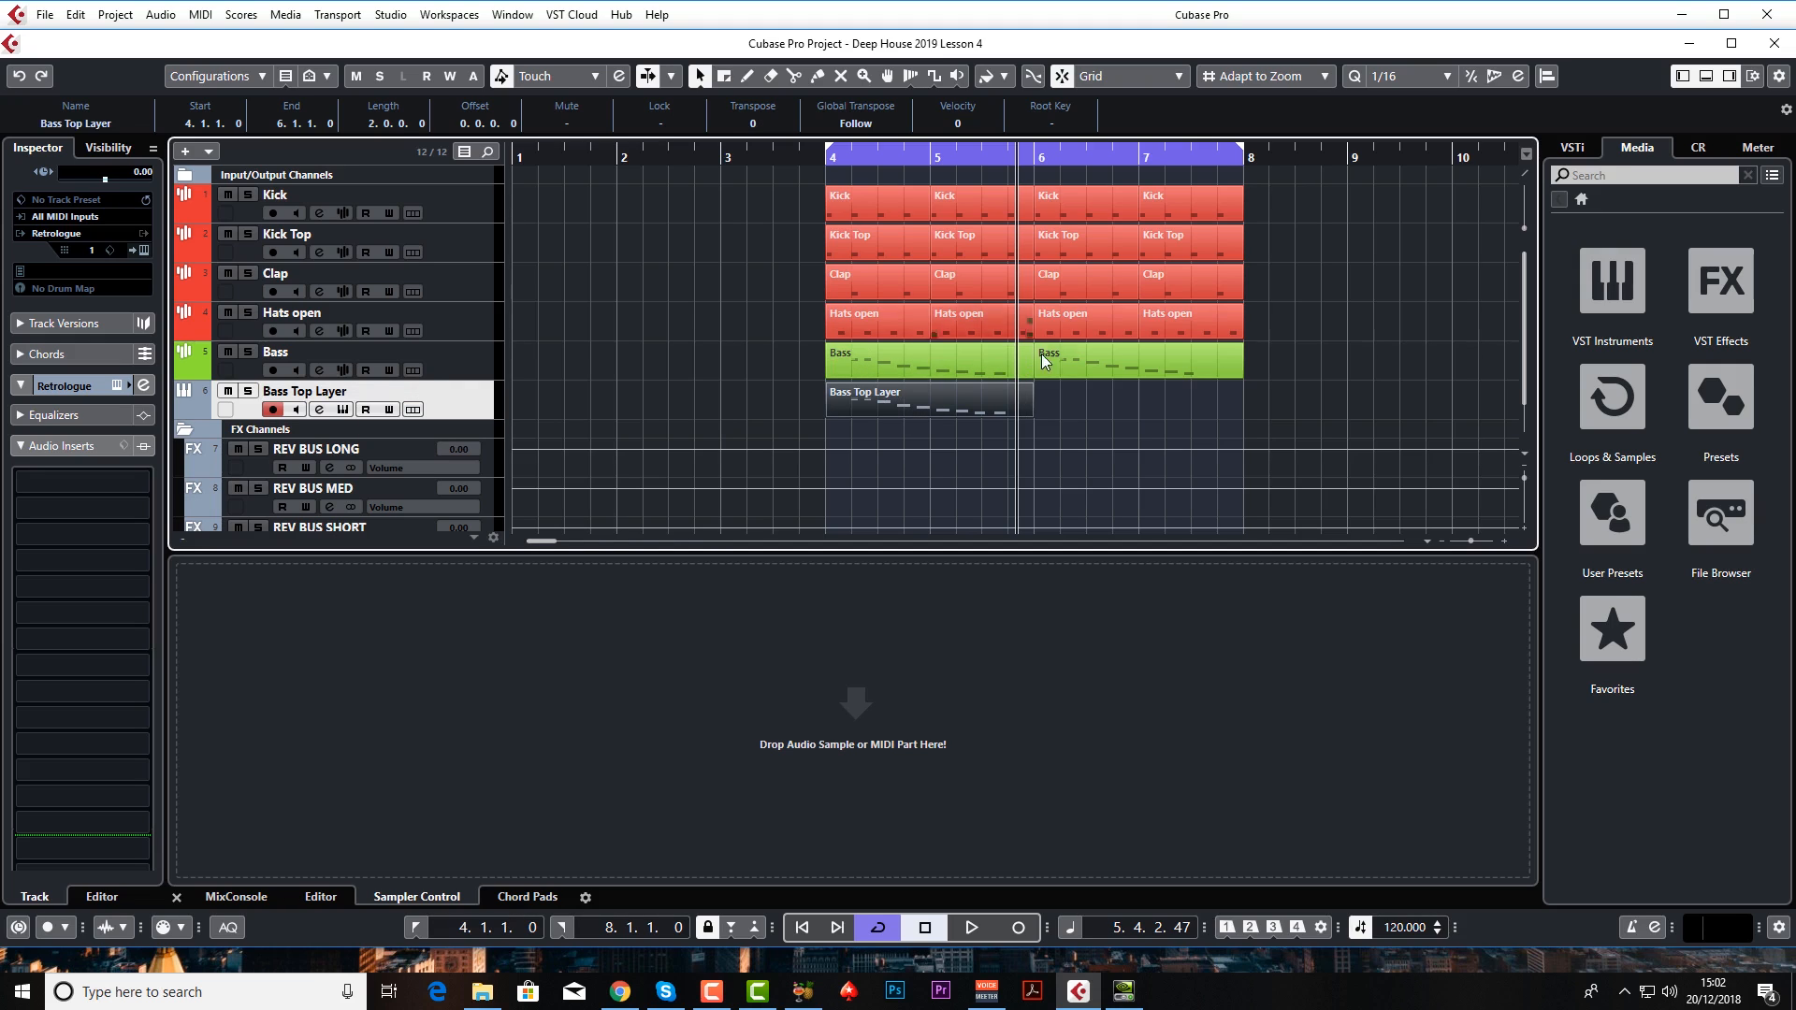
# - Colour the Bass Top Layer part and its track green
pyautogui.click(906, 401)
pyautogui.click(1003, 76)
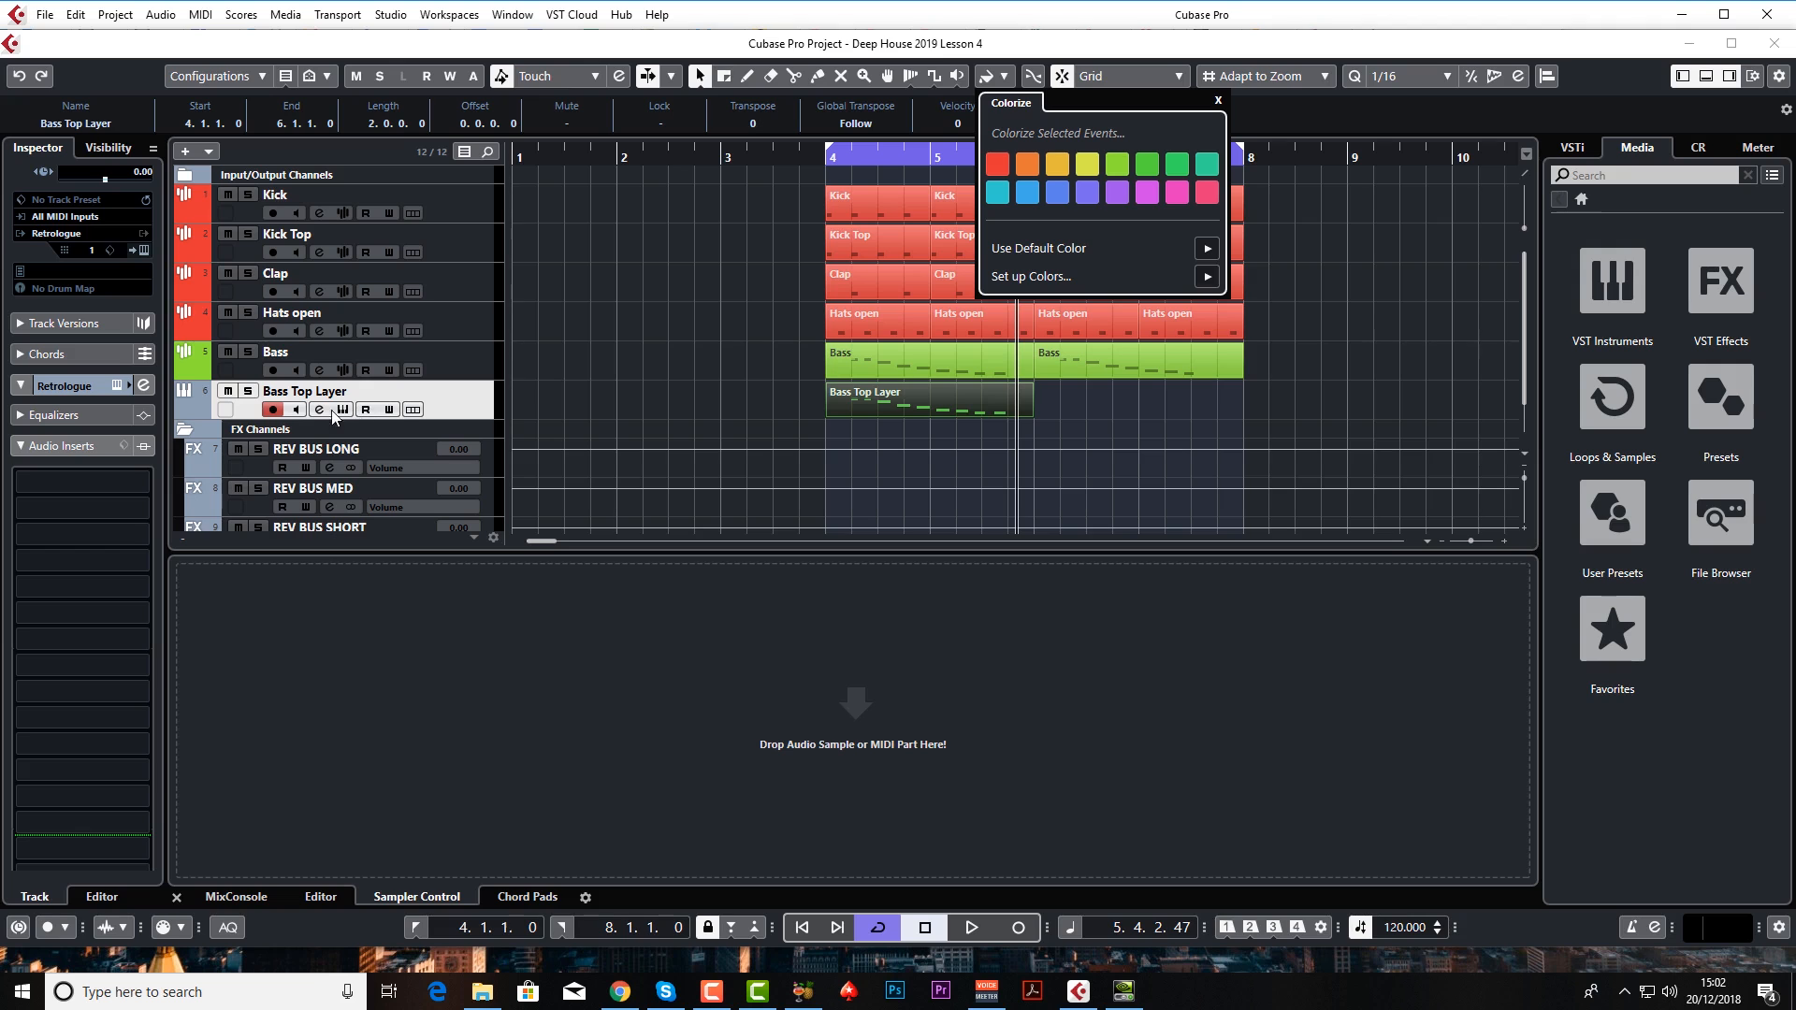
pyautogui.click(746, 428)
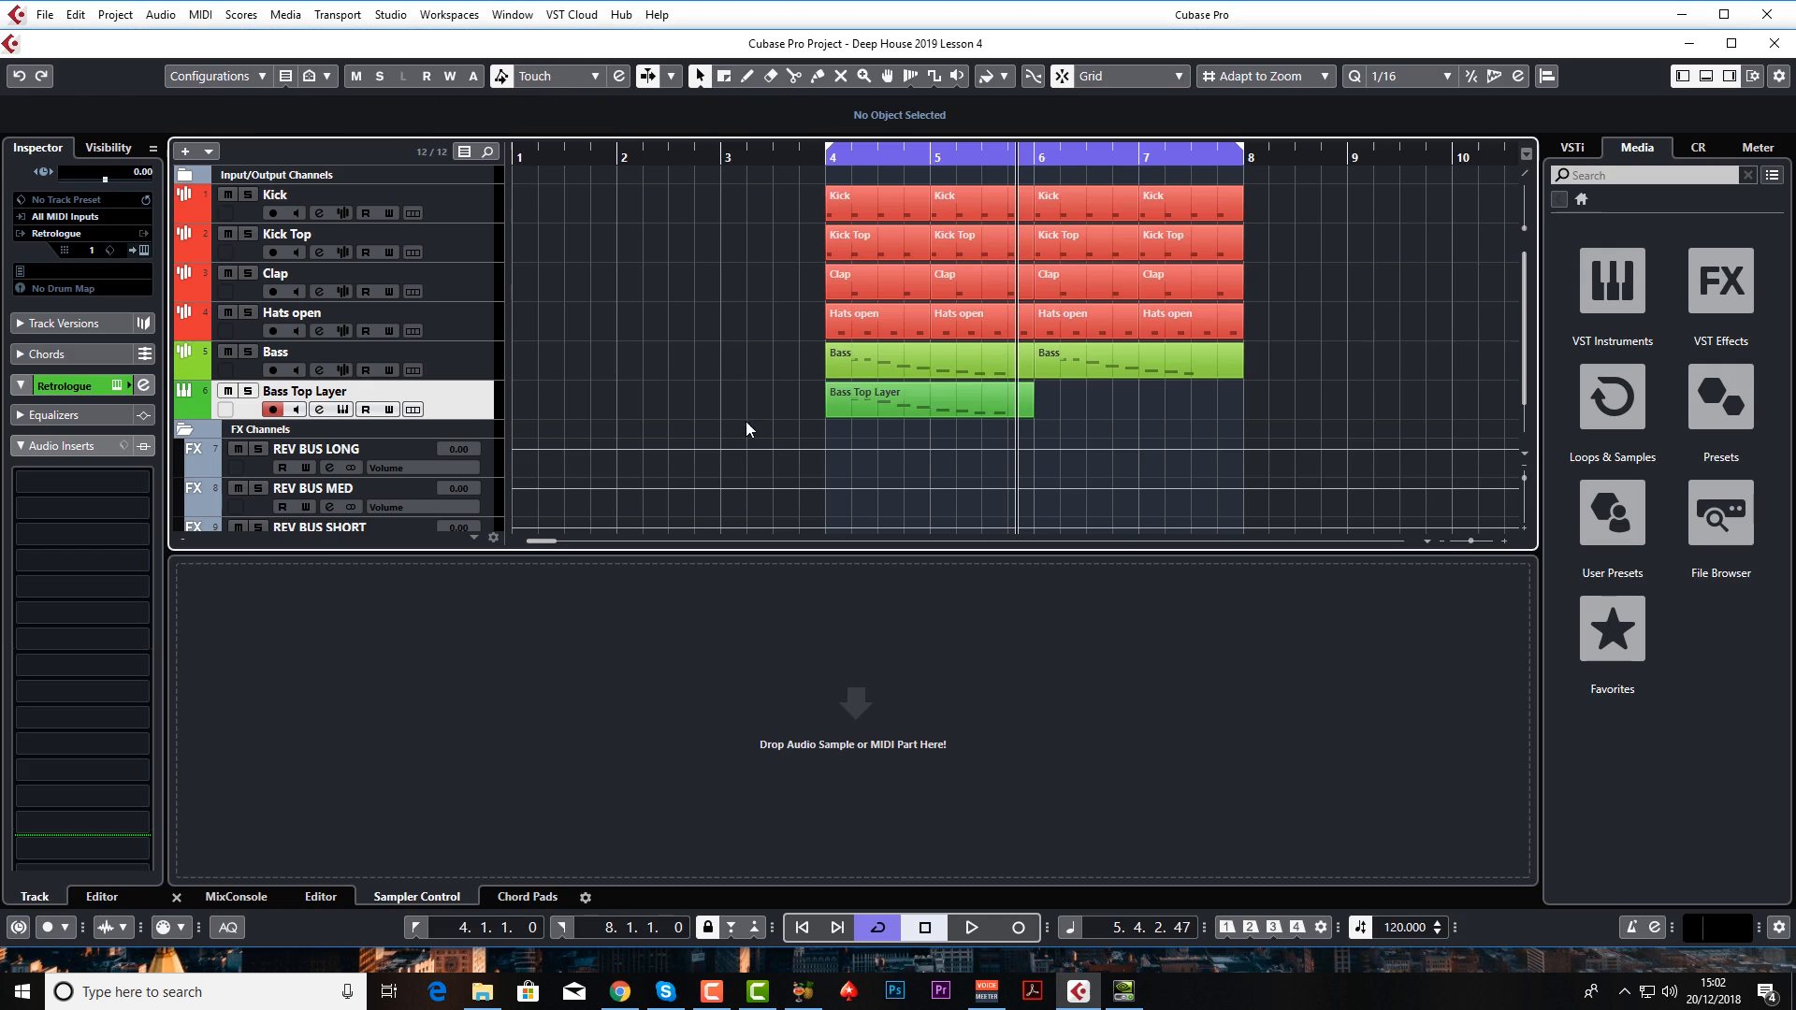
# - Play the loop from bar 4 with Retrologue open and set the synth's main volume to -2.1 dB
pyautogui.click(344, 409)
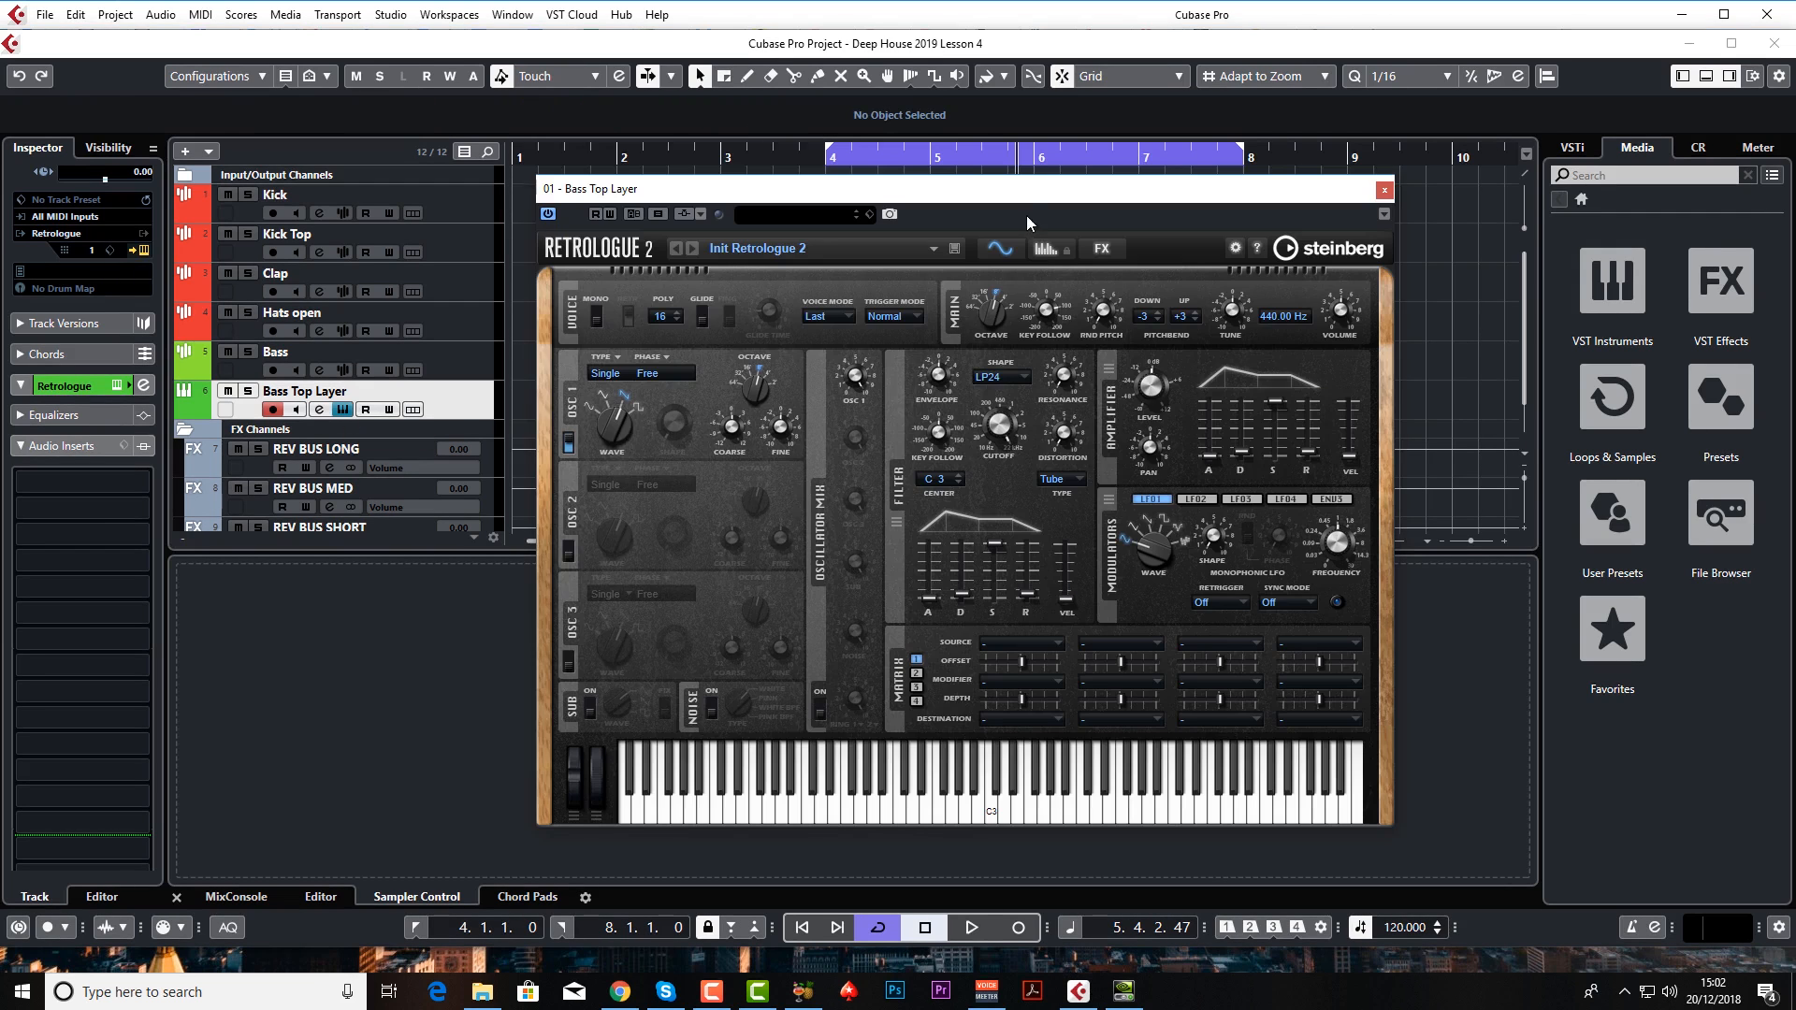
pyautogui.moveTo(1022, 187); pyautogui.dragTo(1070, 244)
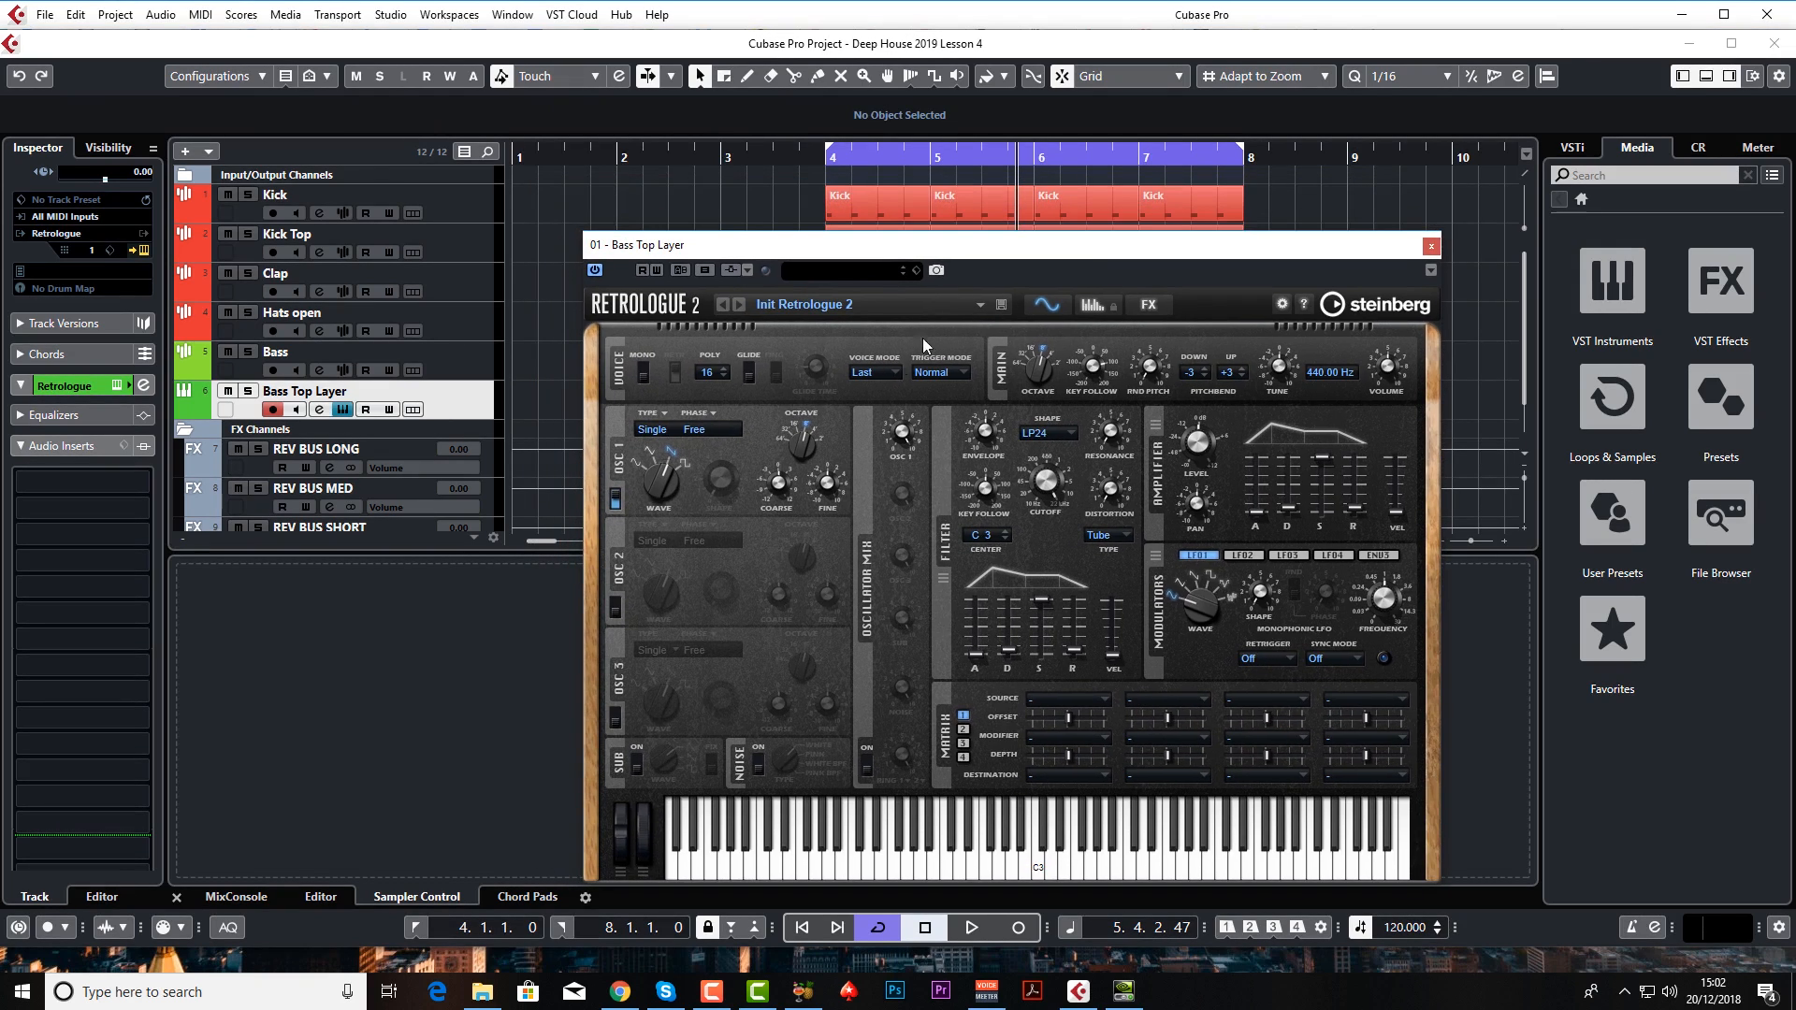
pyautogui.click(829, 155)
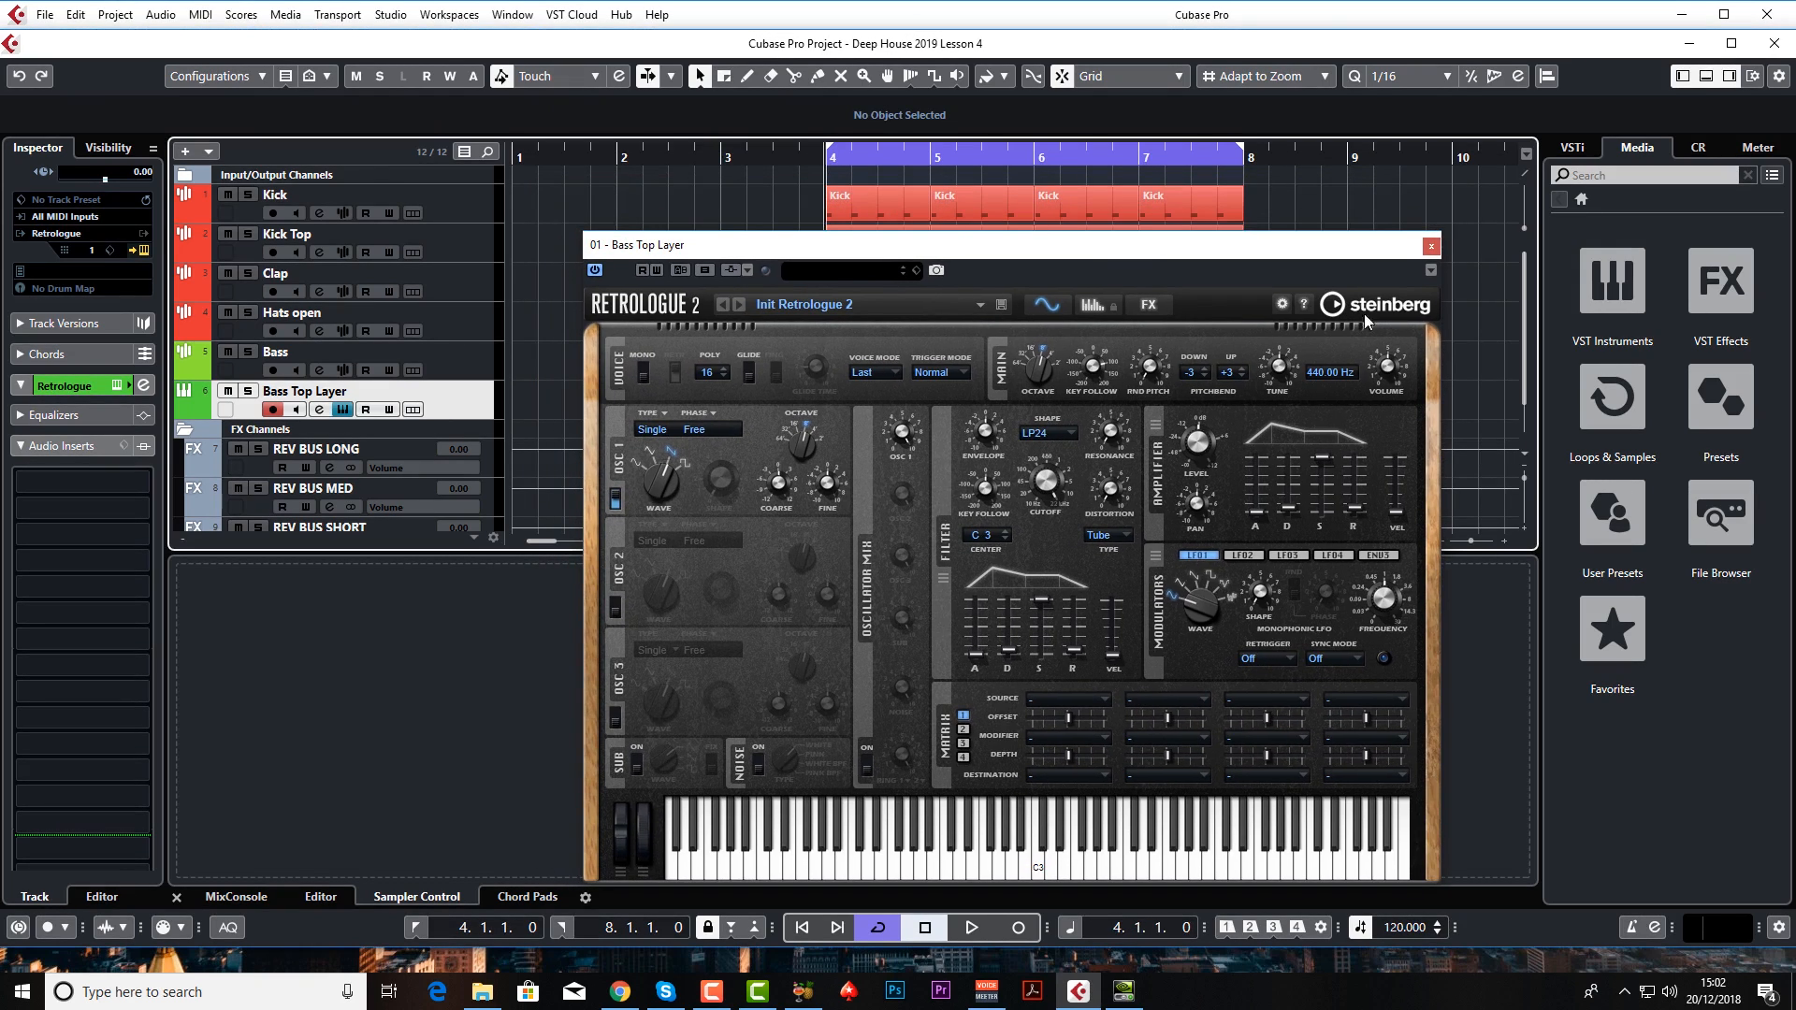
pyautogui.press('space')
pyautogui.moveTo(1382, 367); pyautogui.dragTo(1382, 369)
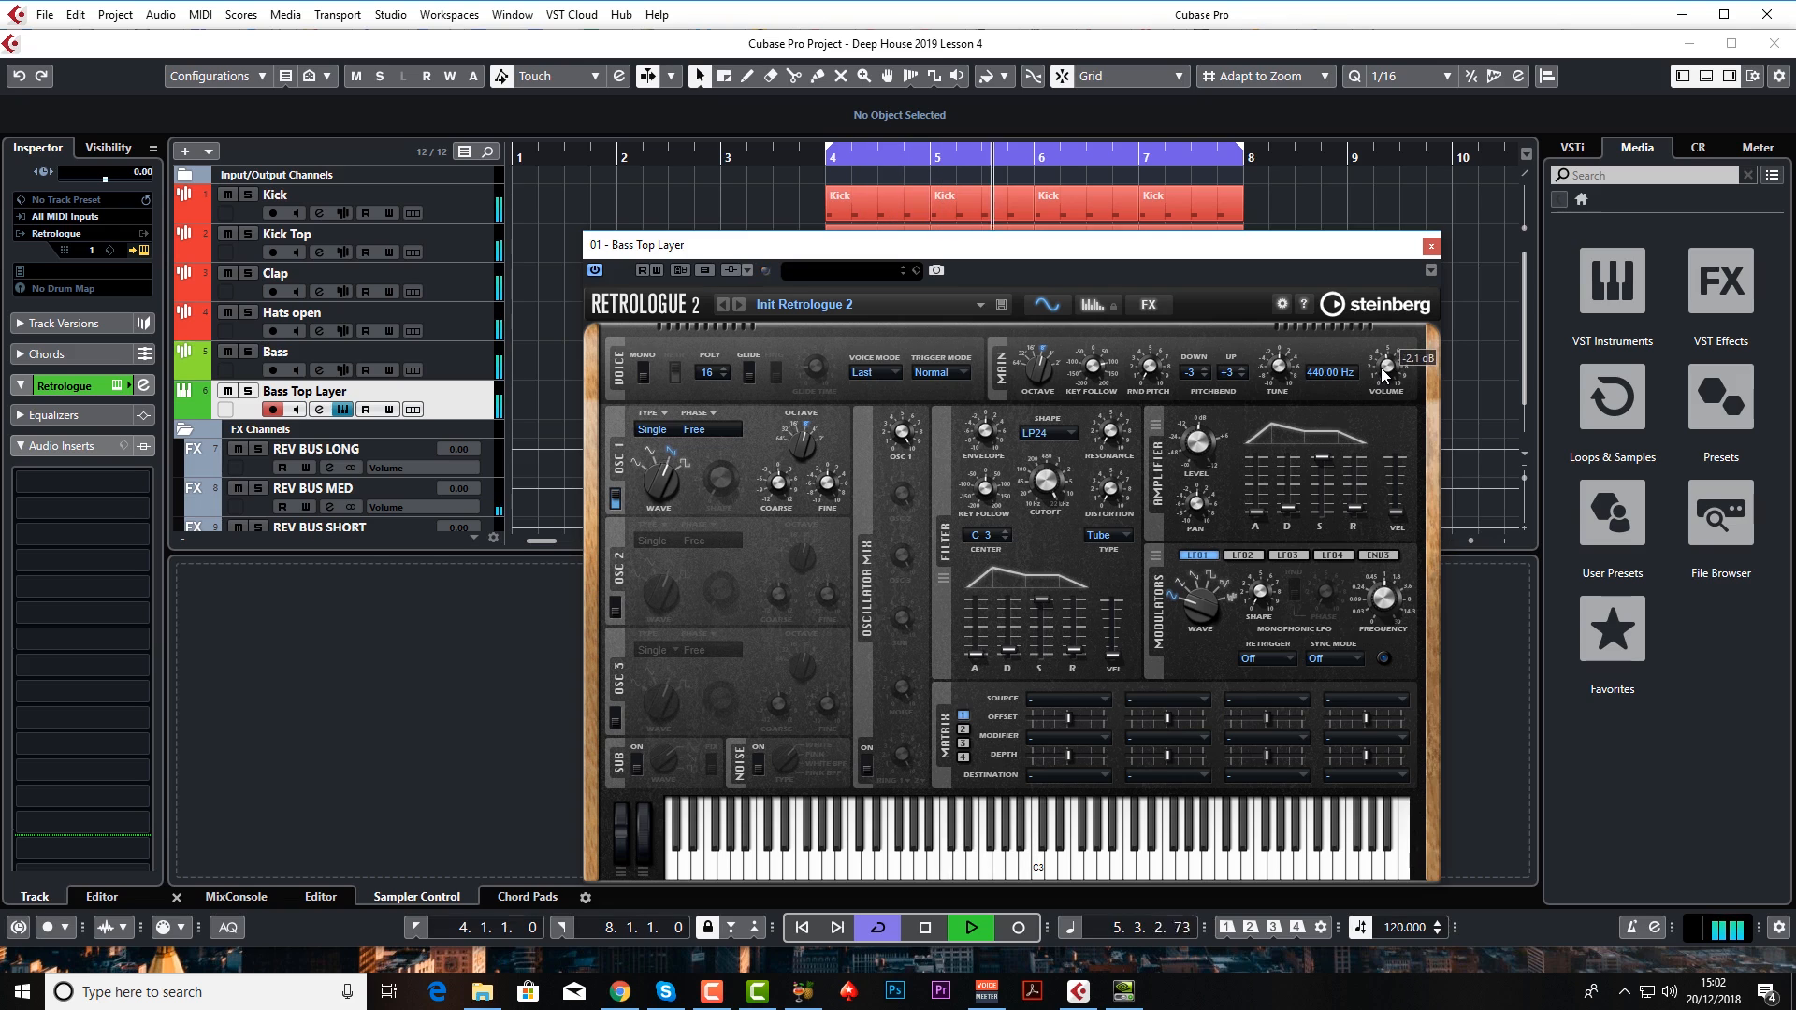
pyautogui.press('space')
pyautogui.click(1430, 246)
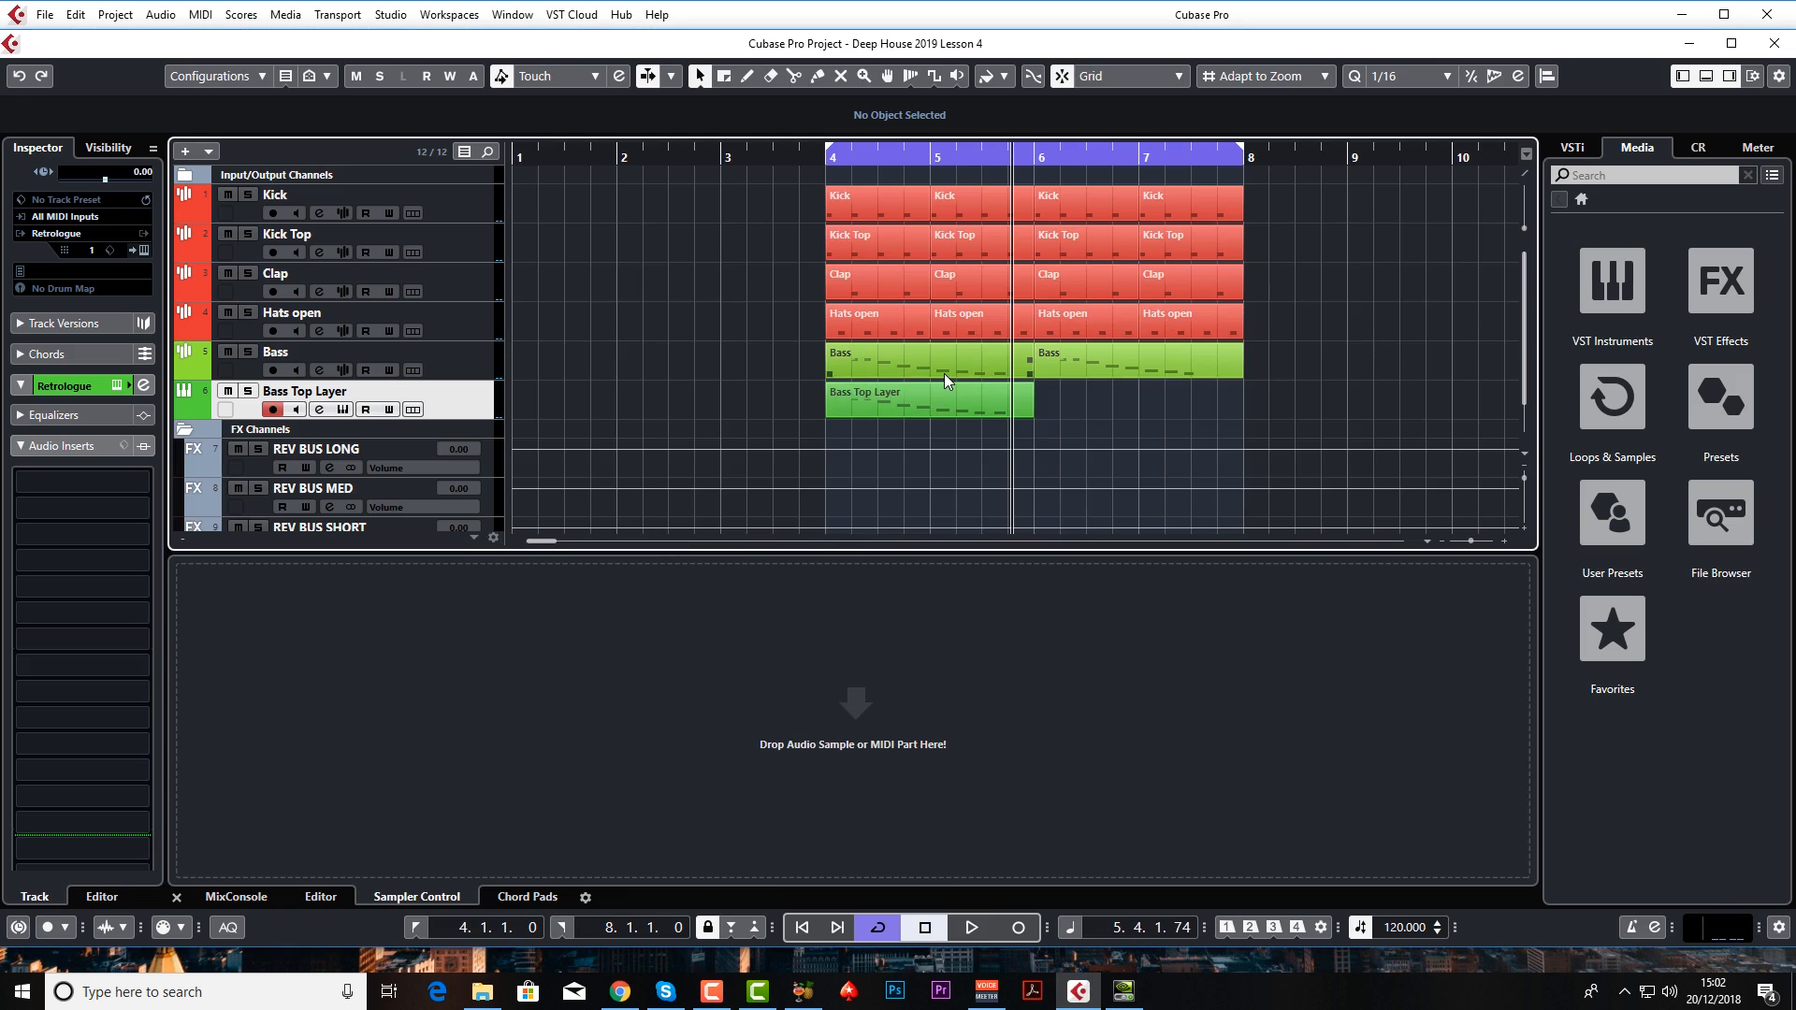
# - Inspect the note pitches of the first Bass part in the Key Editor, checking its two opening notes
pyautogui.click(895, 365)
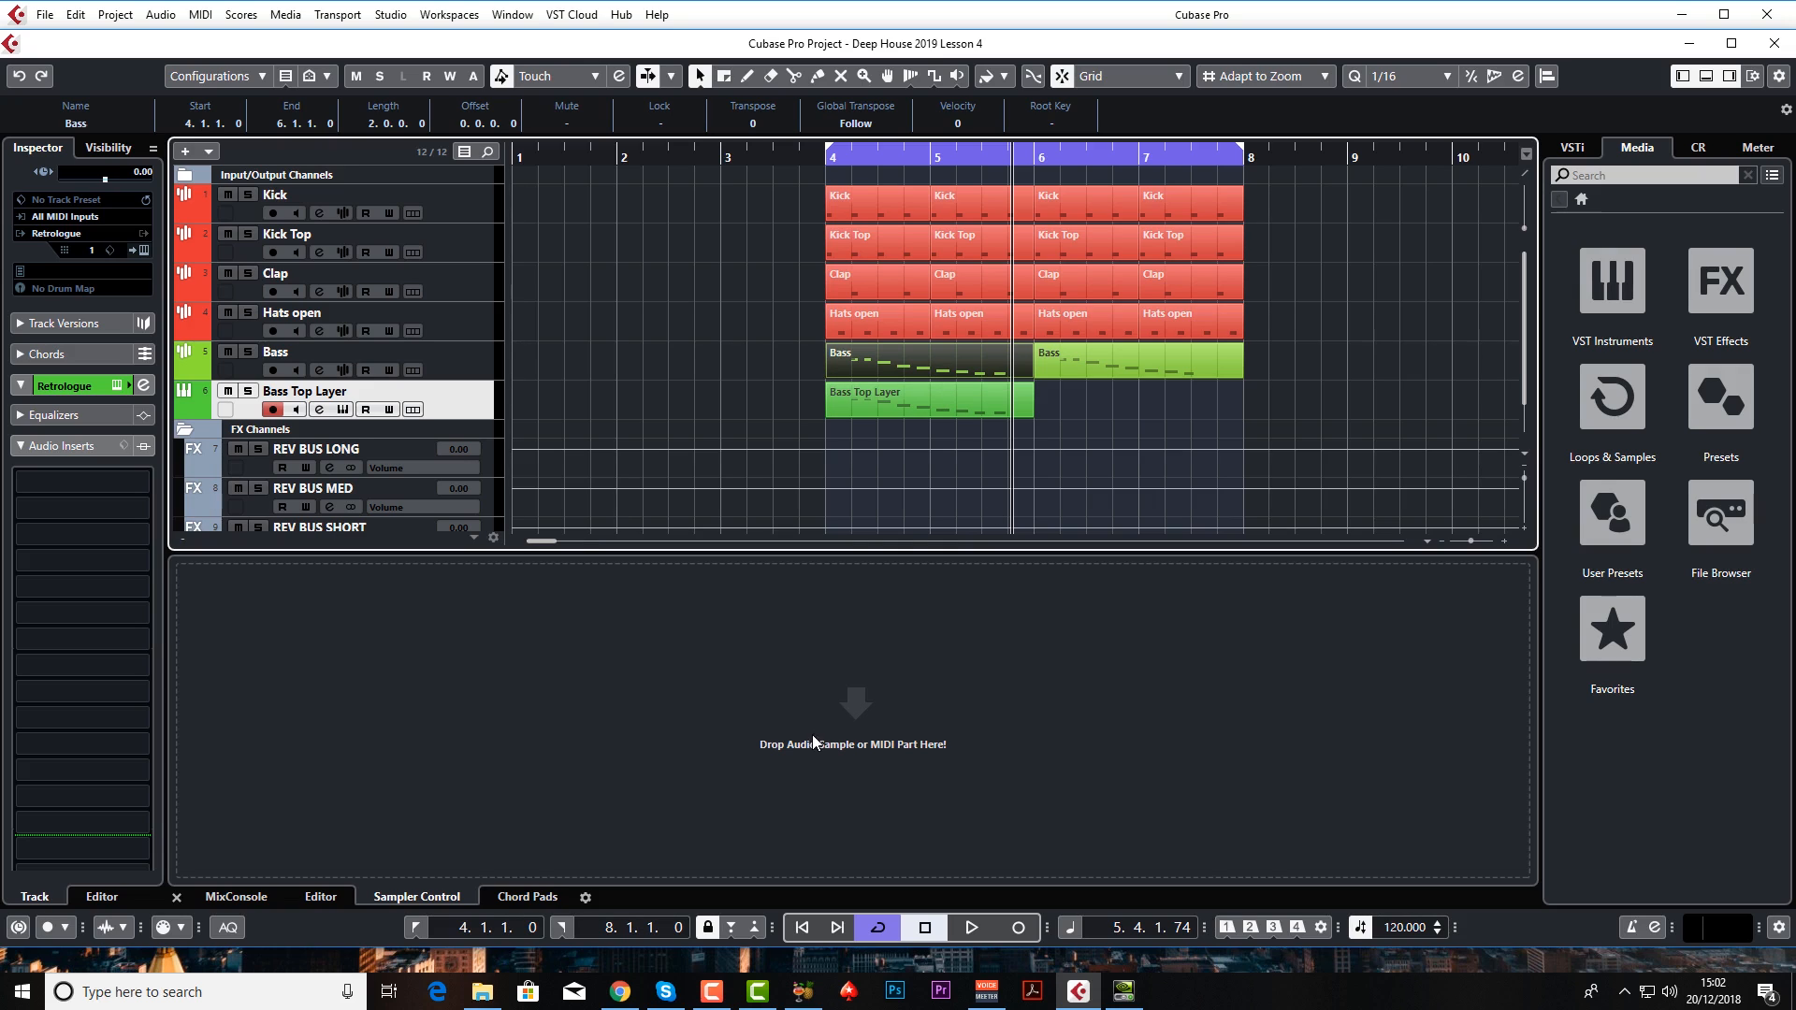
pyautogui.doubleClick(905, 361)
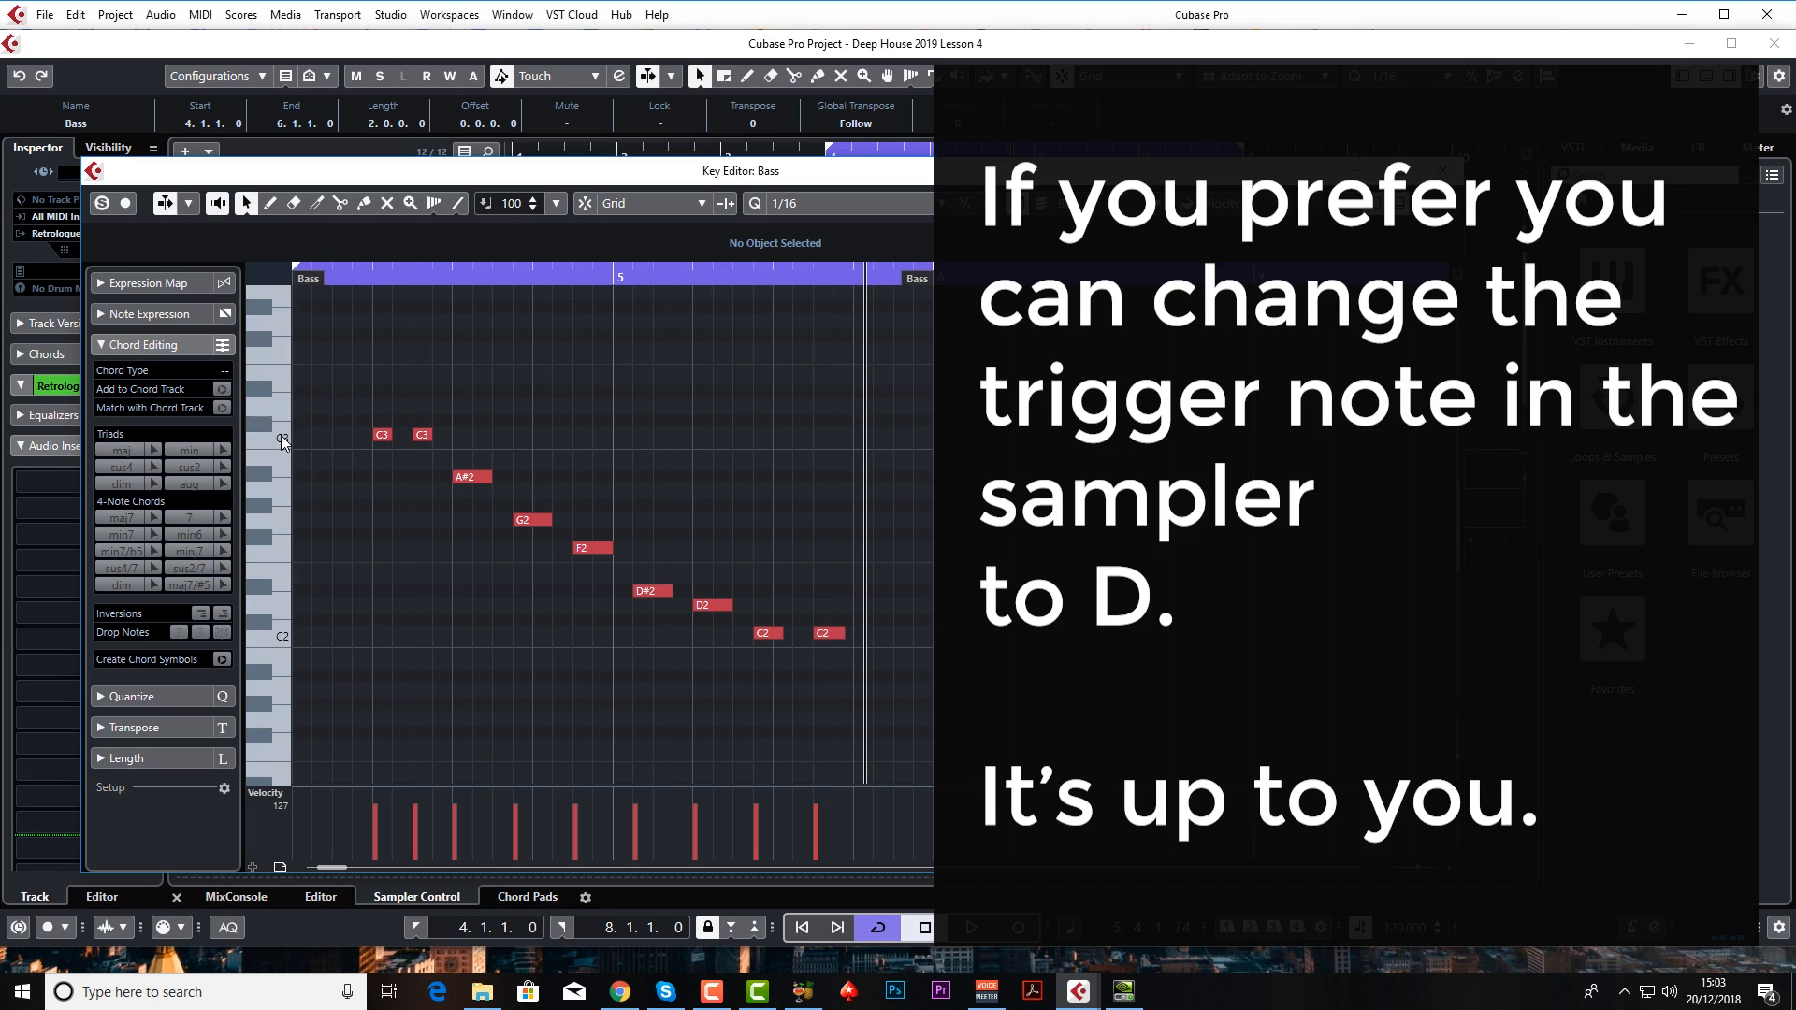
pyautogui.moveTo(344, 391); pyautogui.dragTo(423, 458)
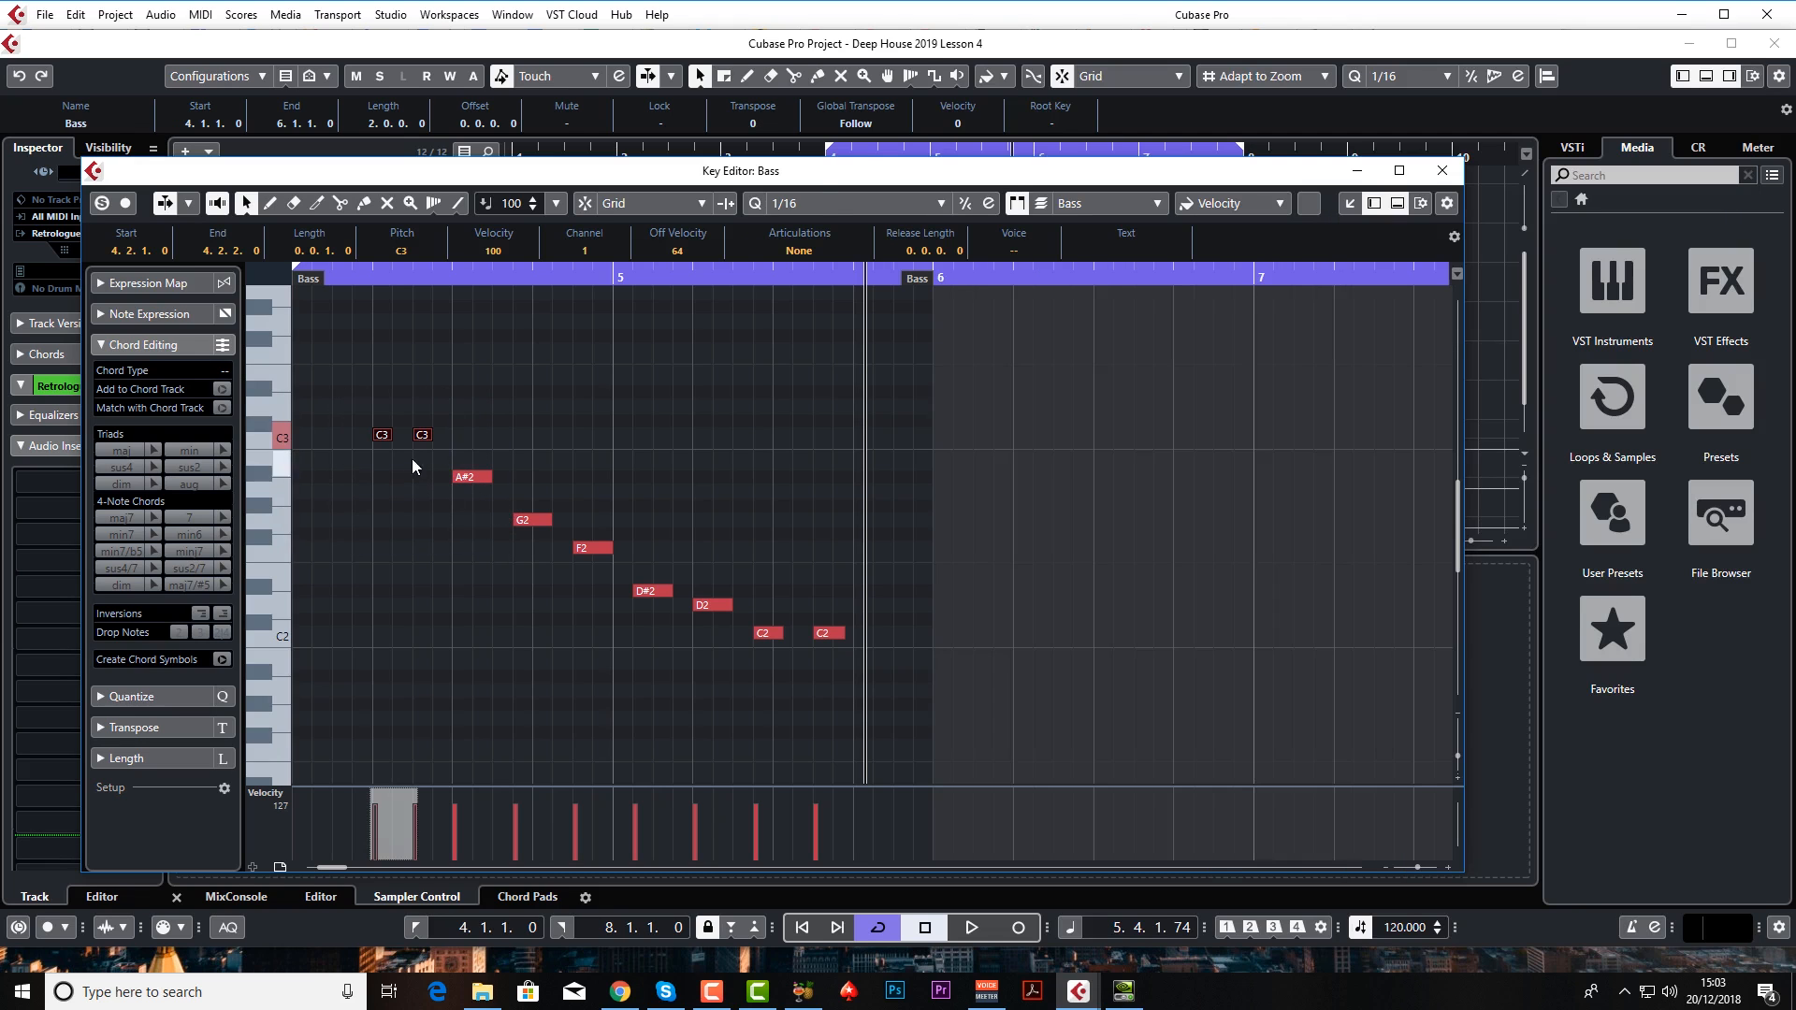
pyautogui.click(1441, 170)
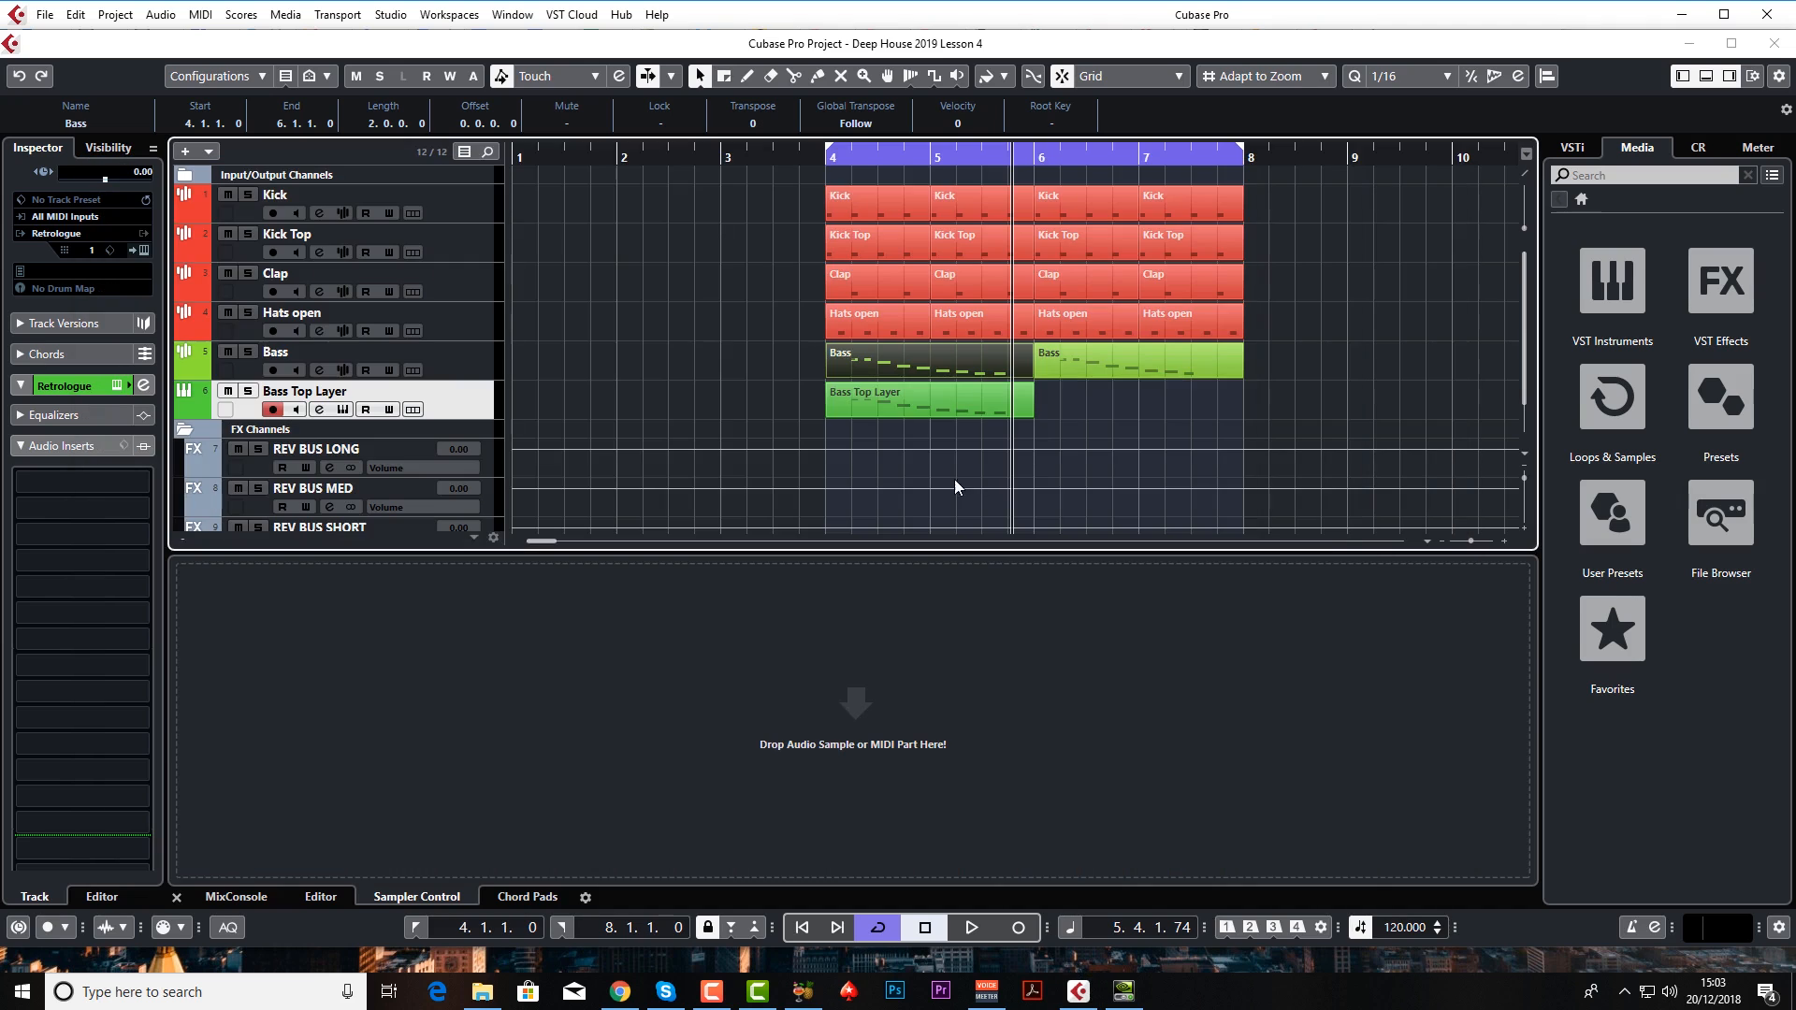
# - Transpose all notes of the Bass Top Layer part up two semitones, starting on D3 at 4.2.1.0
pyautogui.click(892, 405)
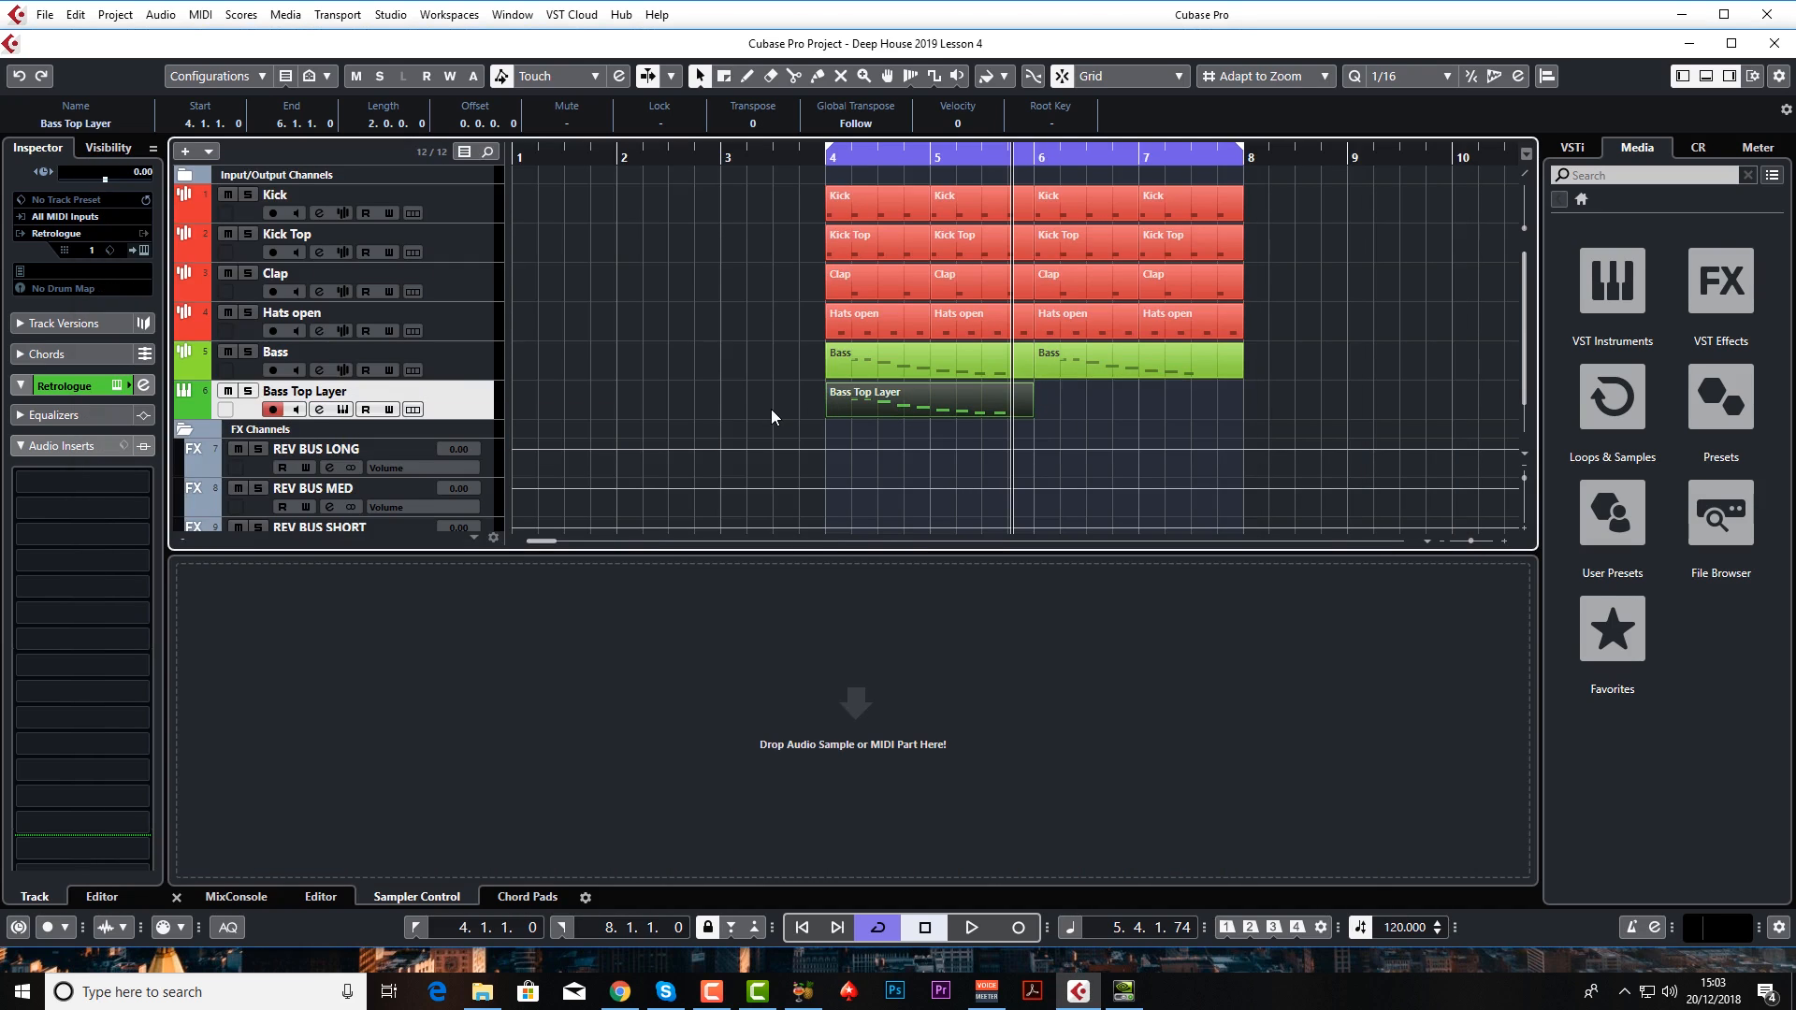
pyautogui.doubleClick(900, 406)
pyautogui.moveTo(355, 403); pyautogui.dragTo(855, 697)
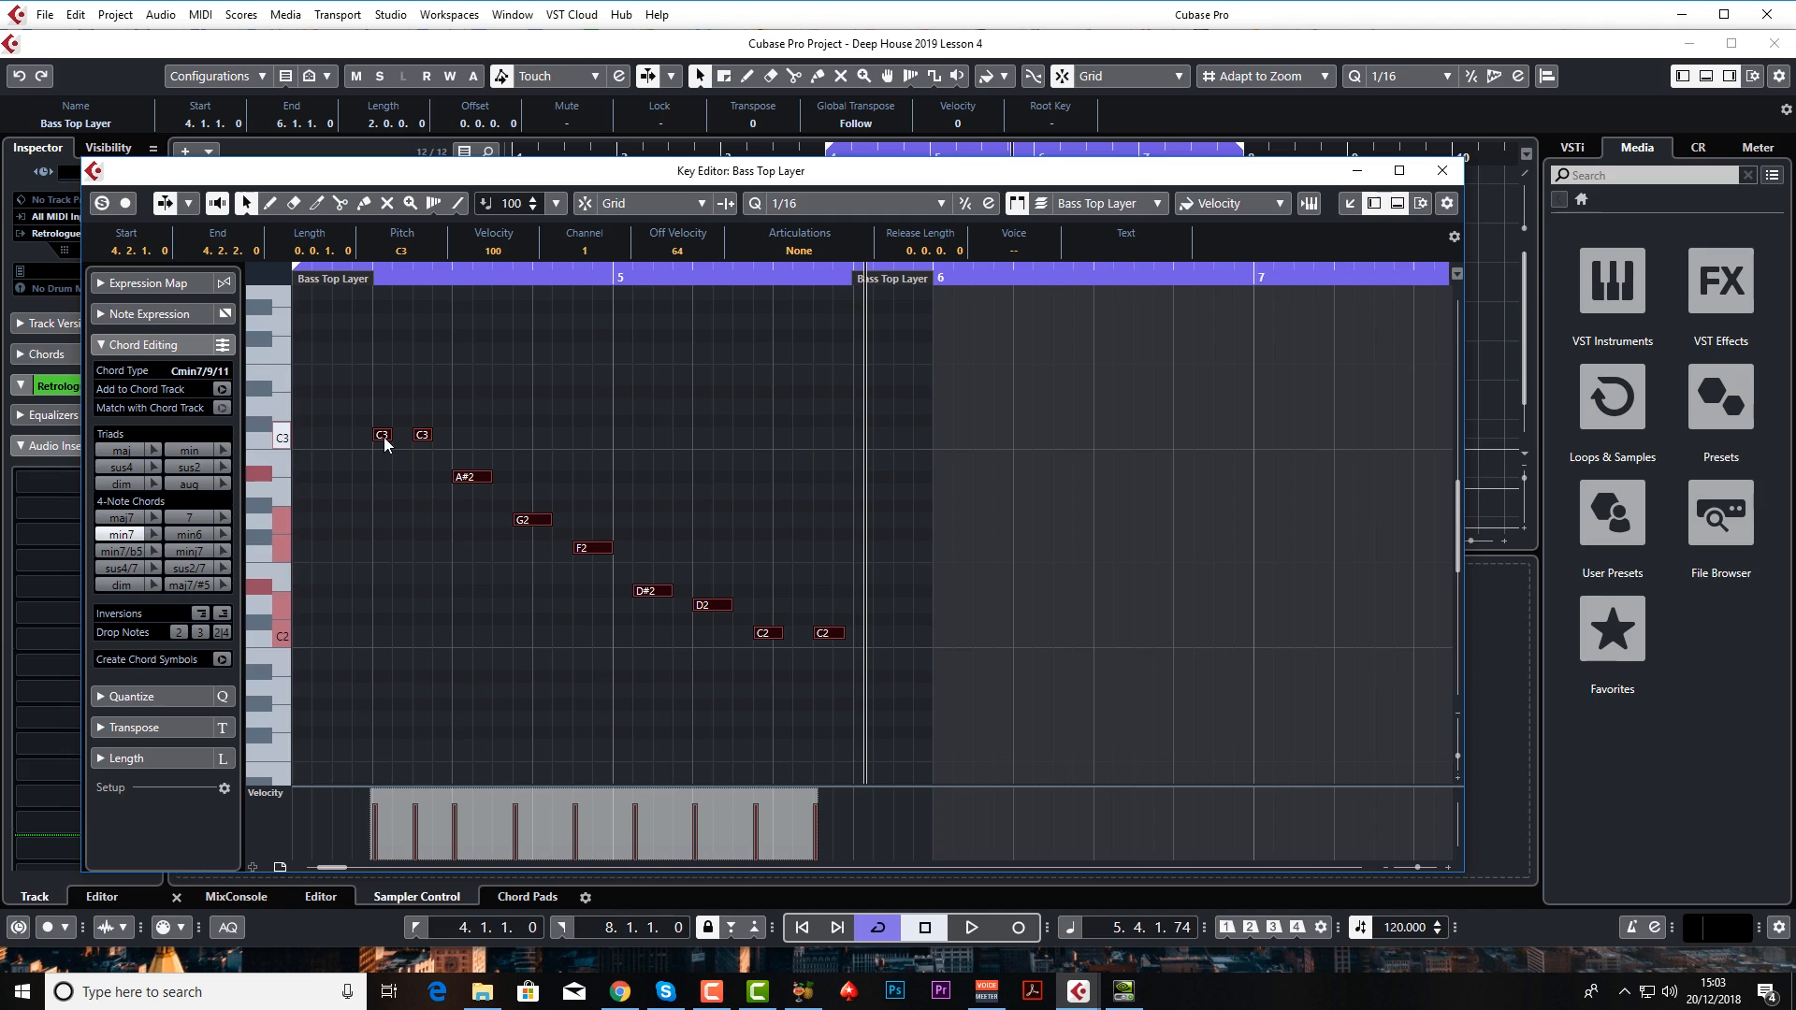
pyautogui.moveTo(384, 439); pyautogui.dragTo(380, 412)
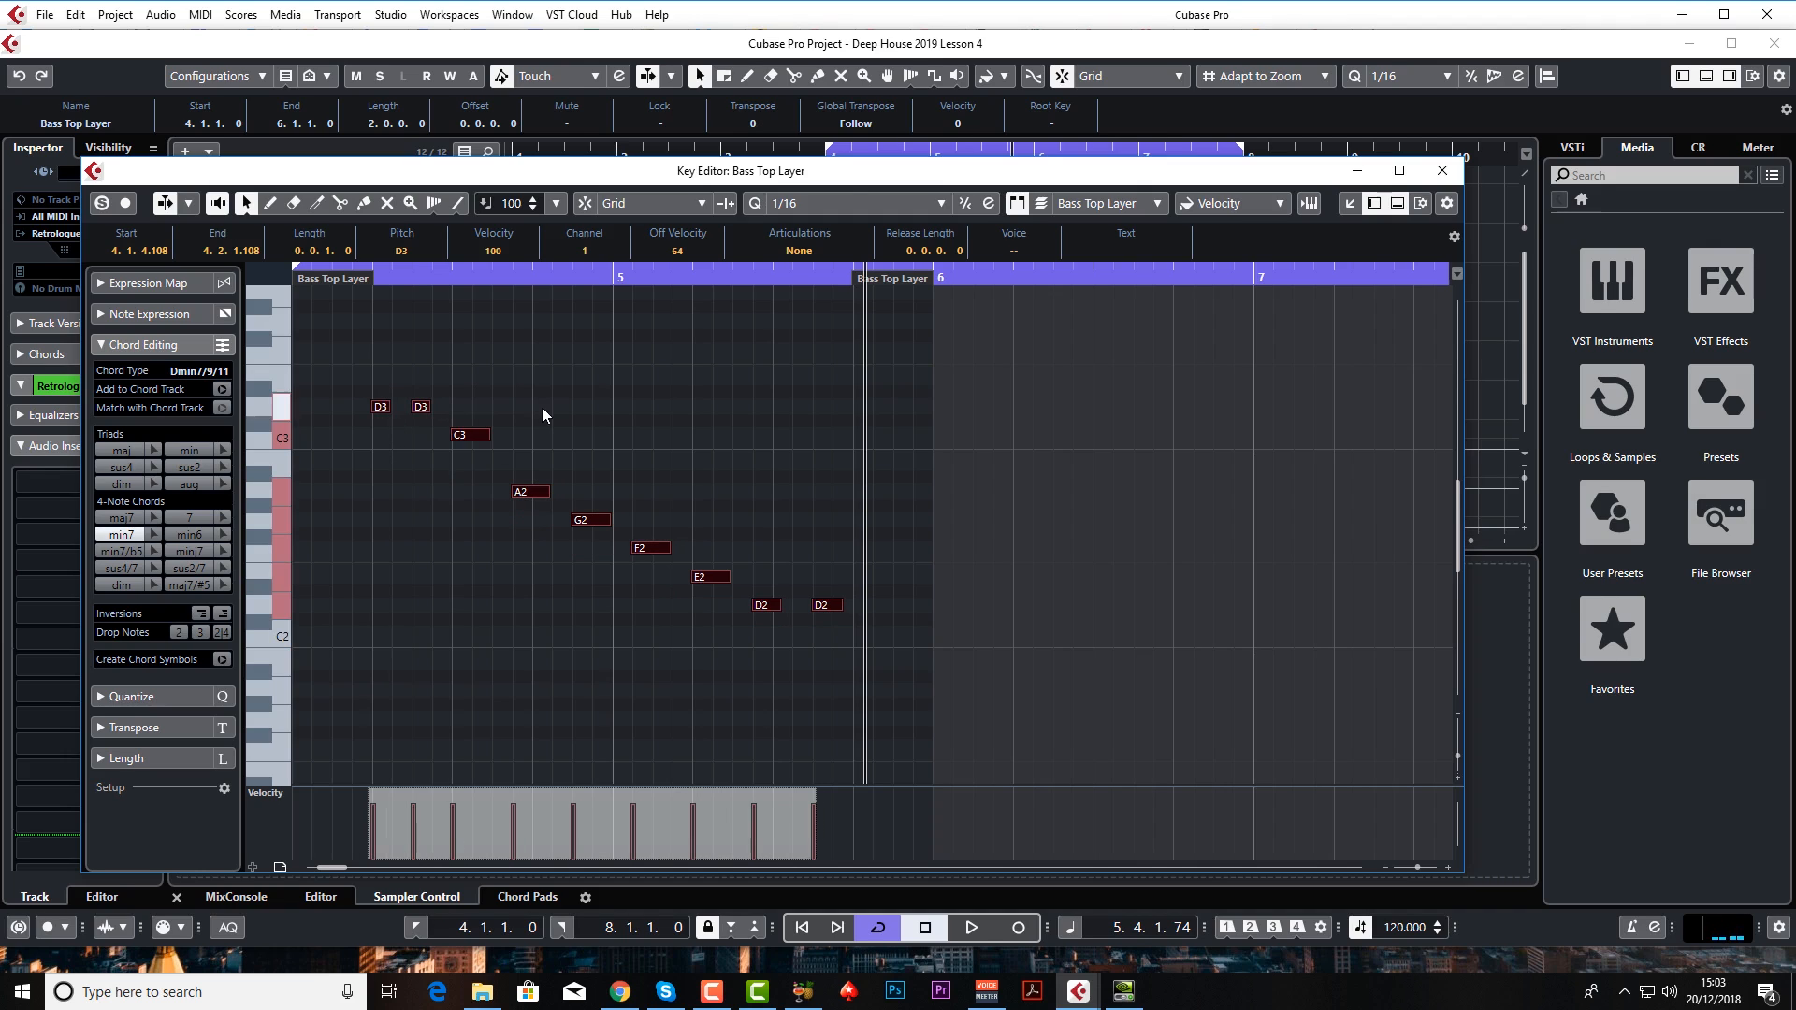
pyautogui.click(584, 203)
pyautogui.moveTo(379, 412); pyautogui.dragTo(382, 413)
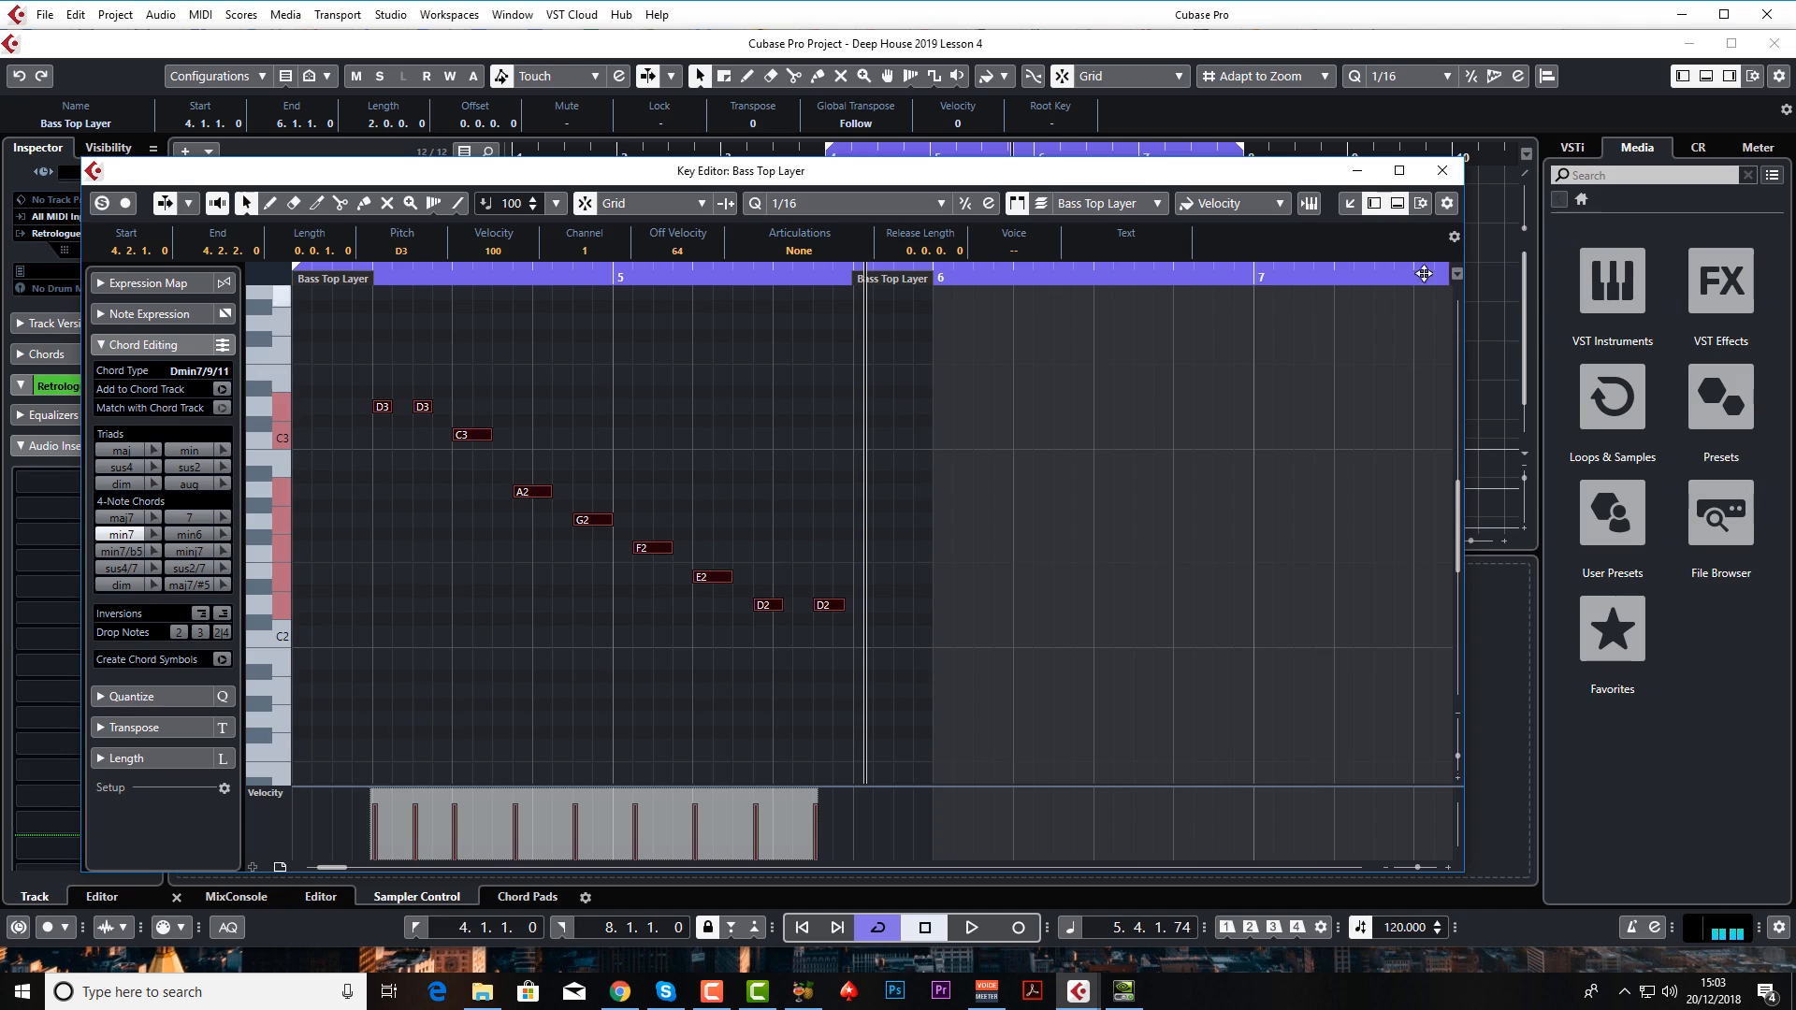
pyautogui.click(1441, 170)
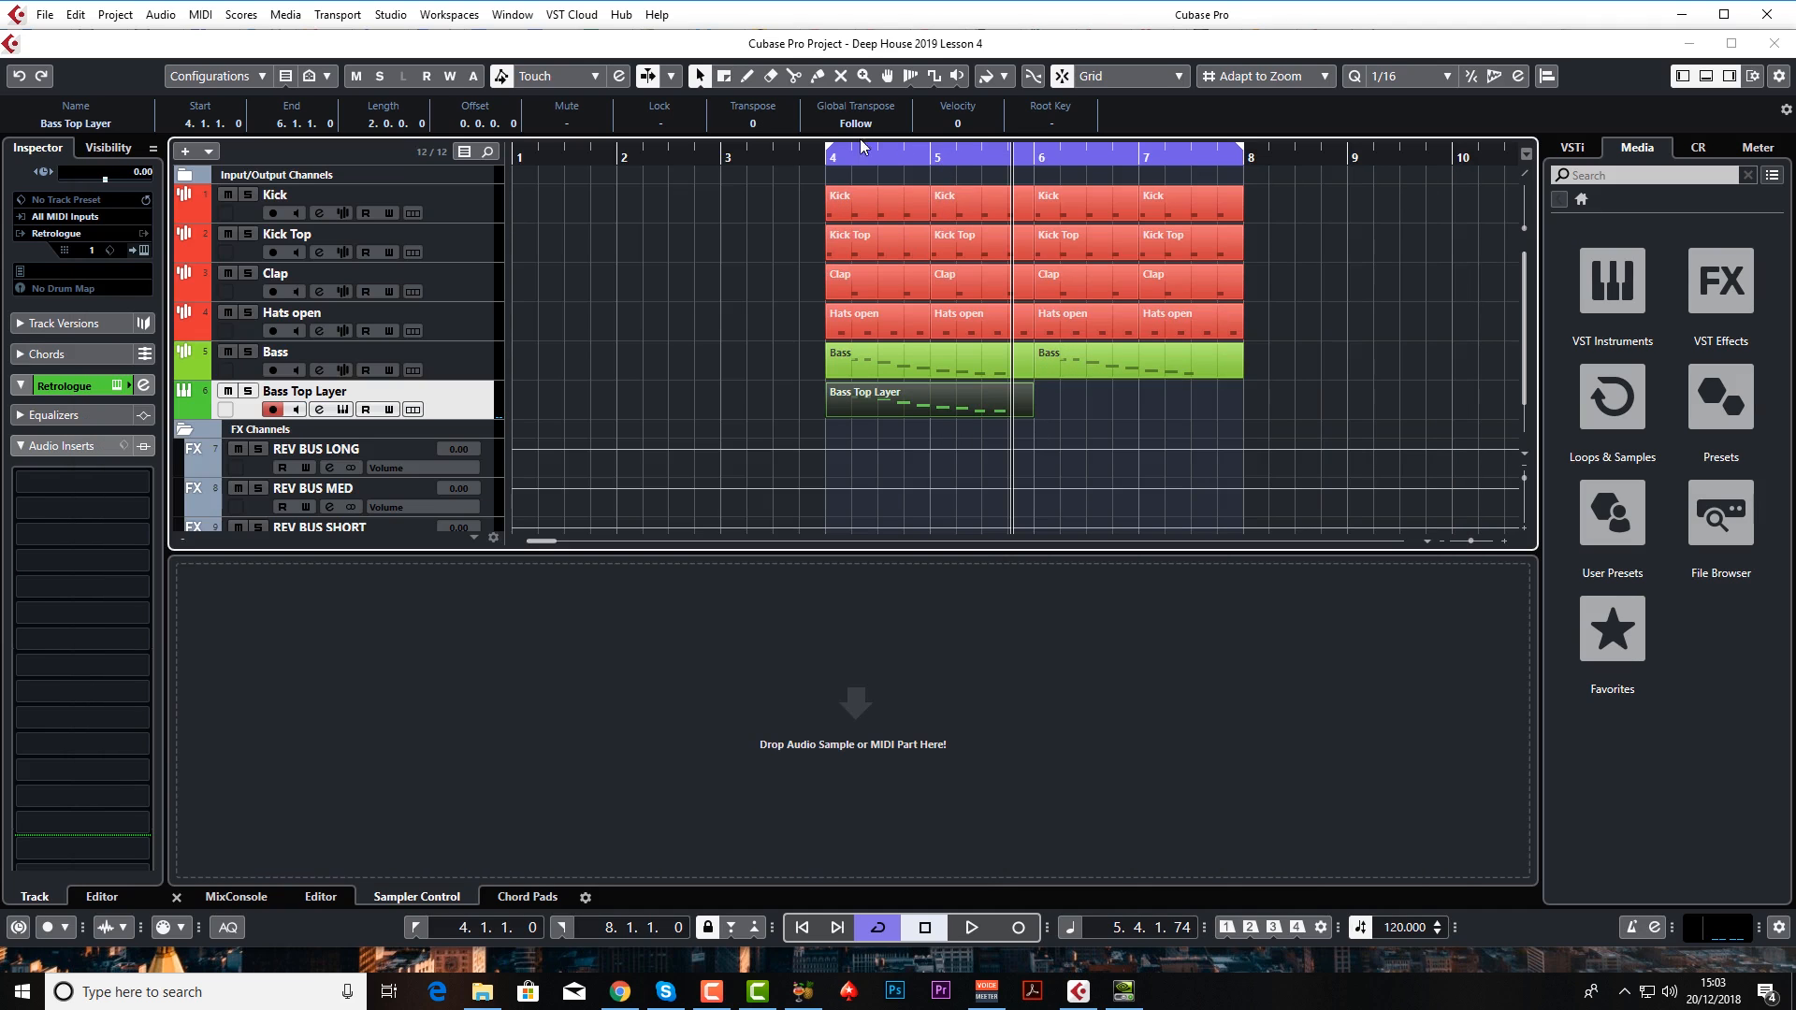
# - Play the loop from bar 4 to hear the transposed top layer against the bass
pyautogui.click(813, 161)
pyautogui.press('space')
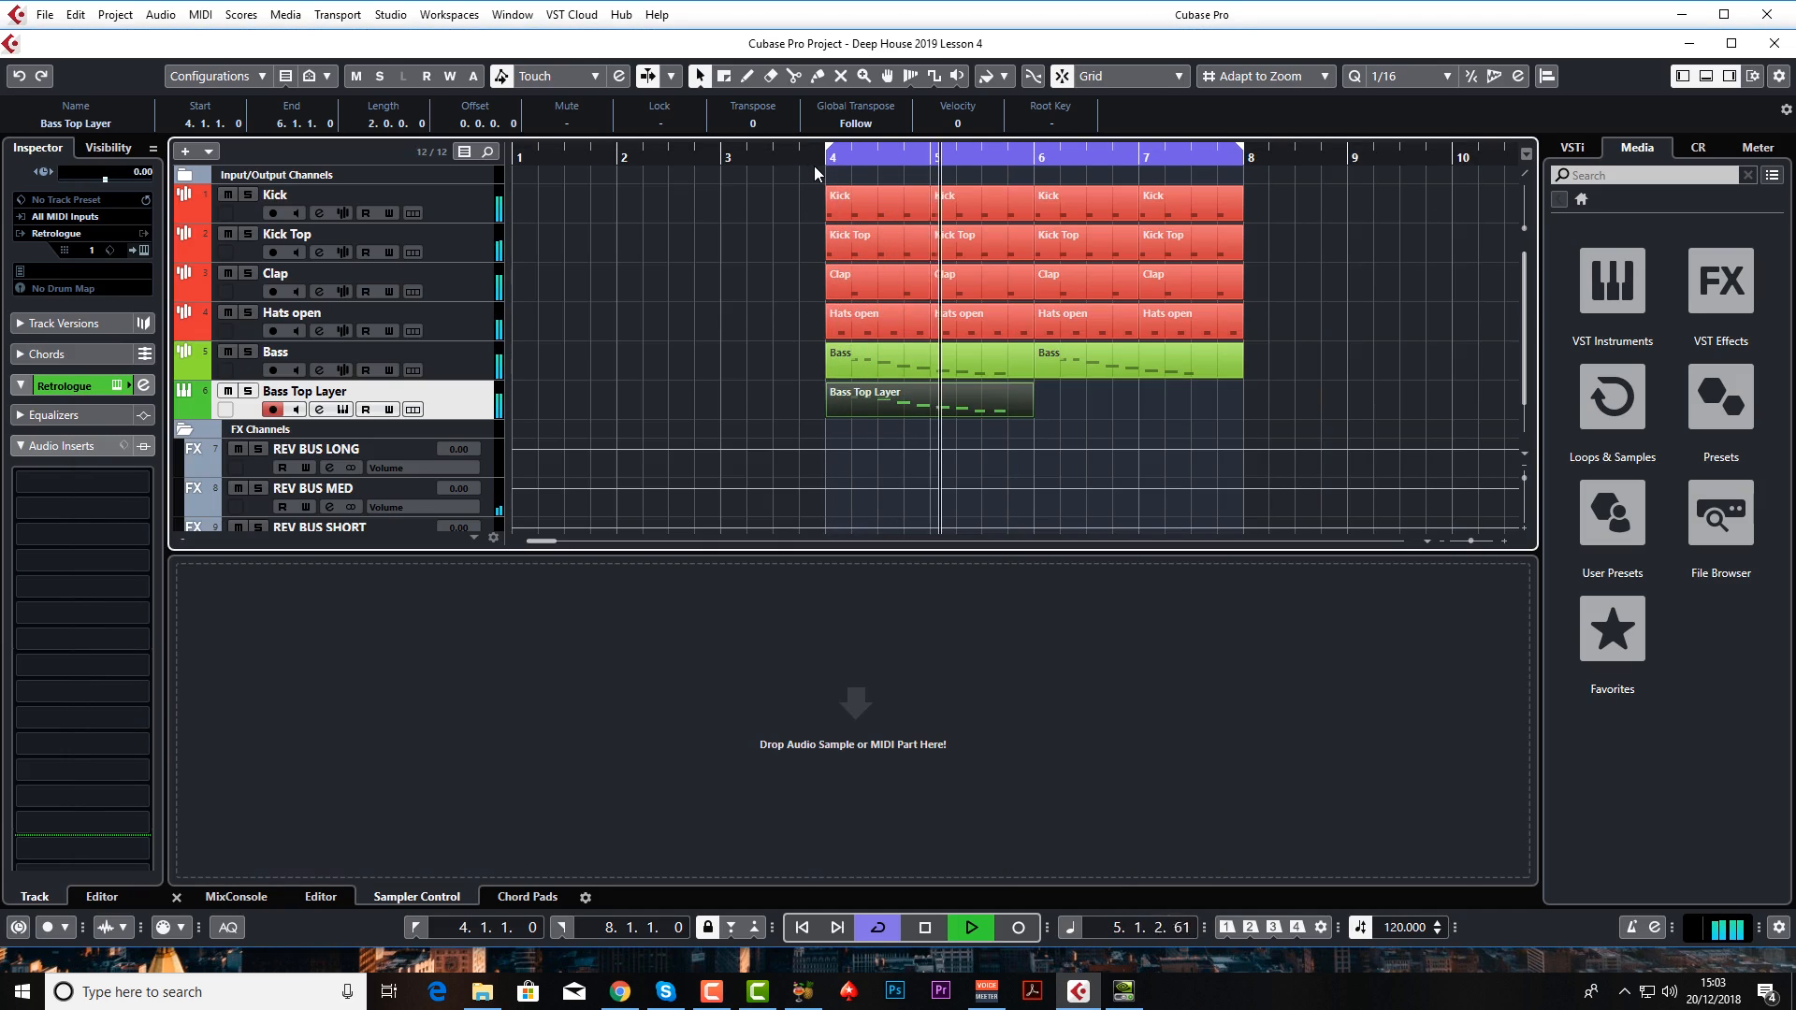
pyautogui.press('space')
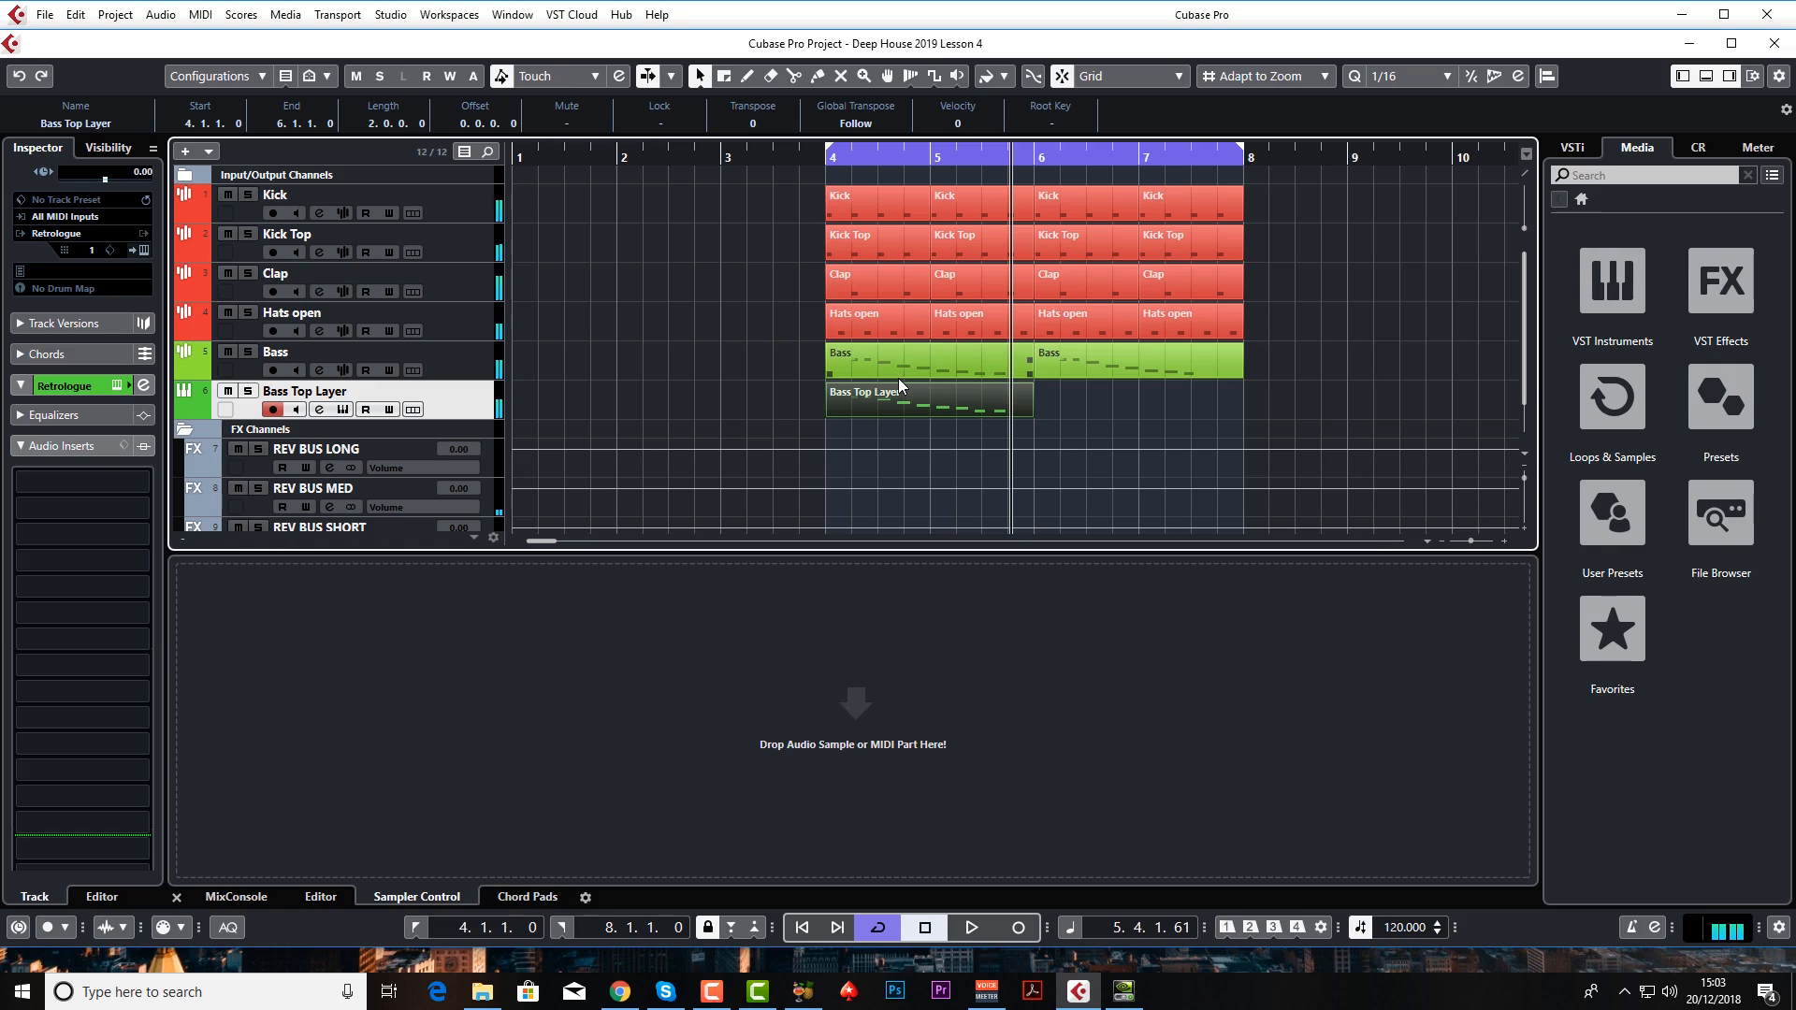
# - Open the Bass Top Layer track's Retrologue preset browser and search it for "robo"
pyautogui.click(342, 410)
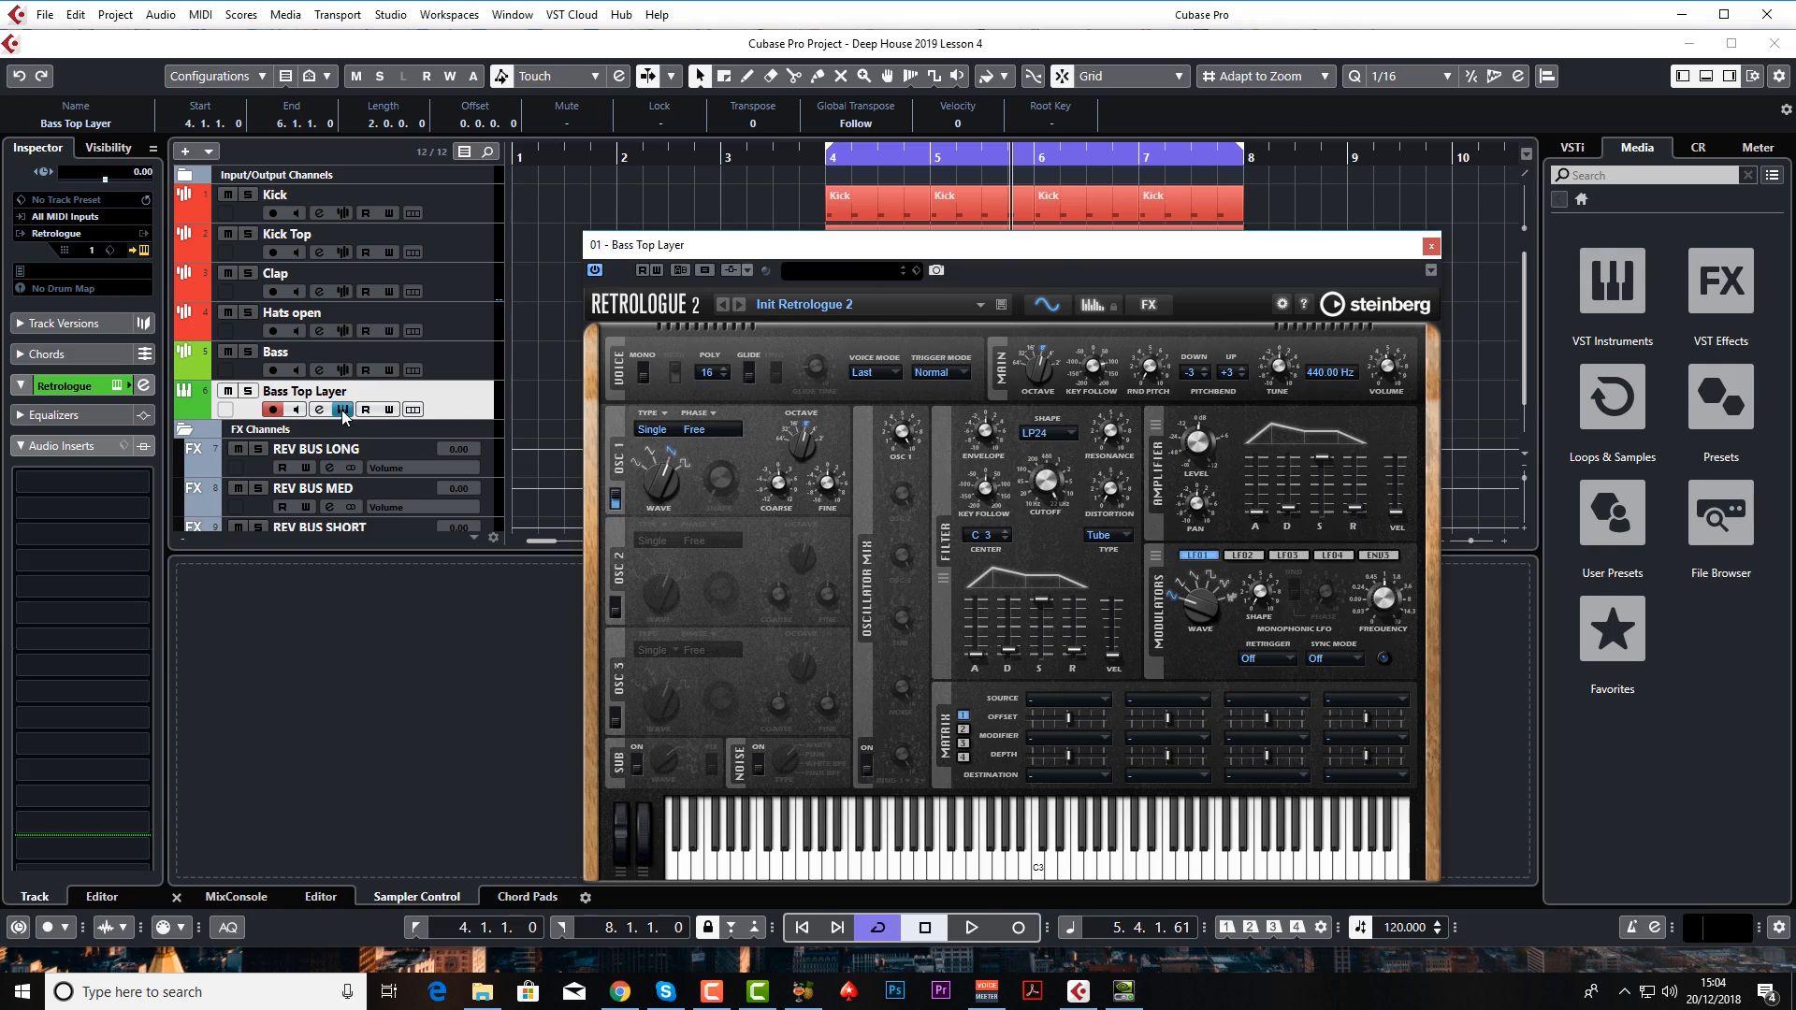
pyautogui.moveTo(1134, 259); pyautogui.dragTo(1106, 196)
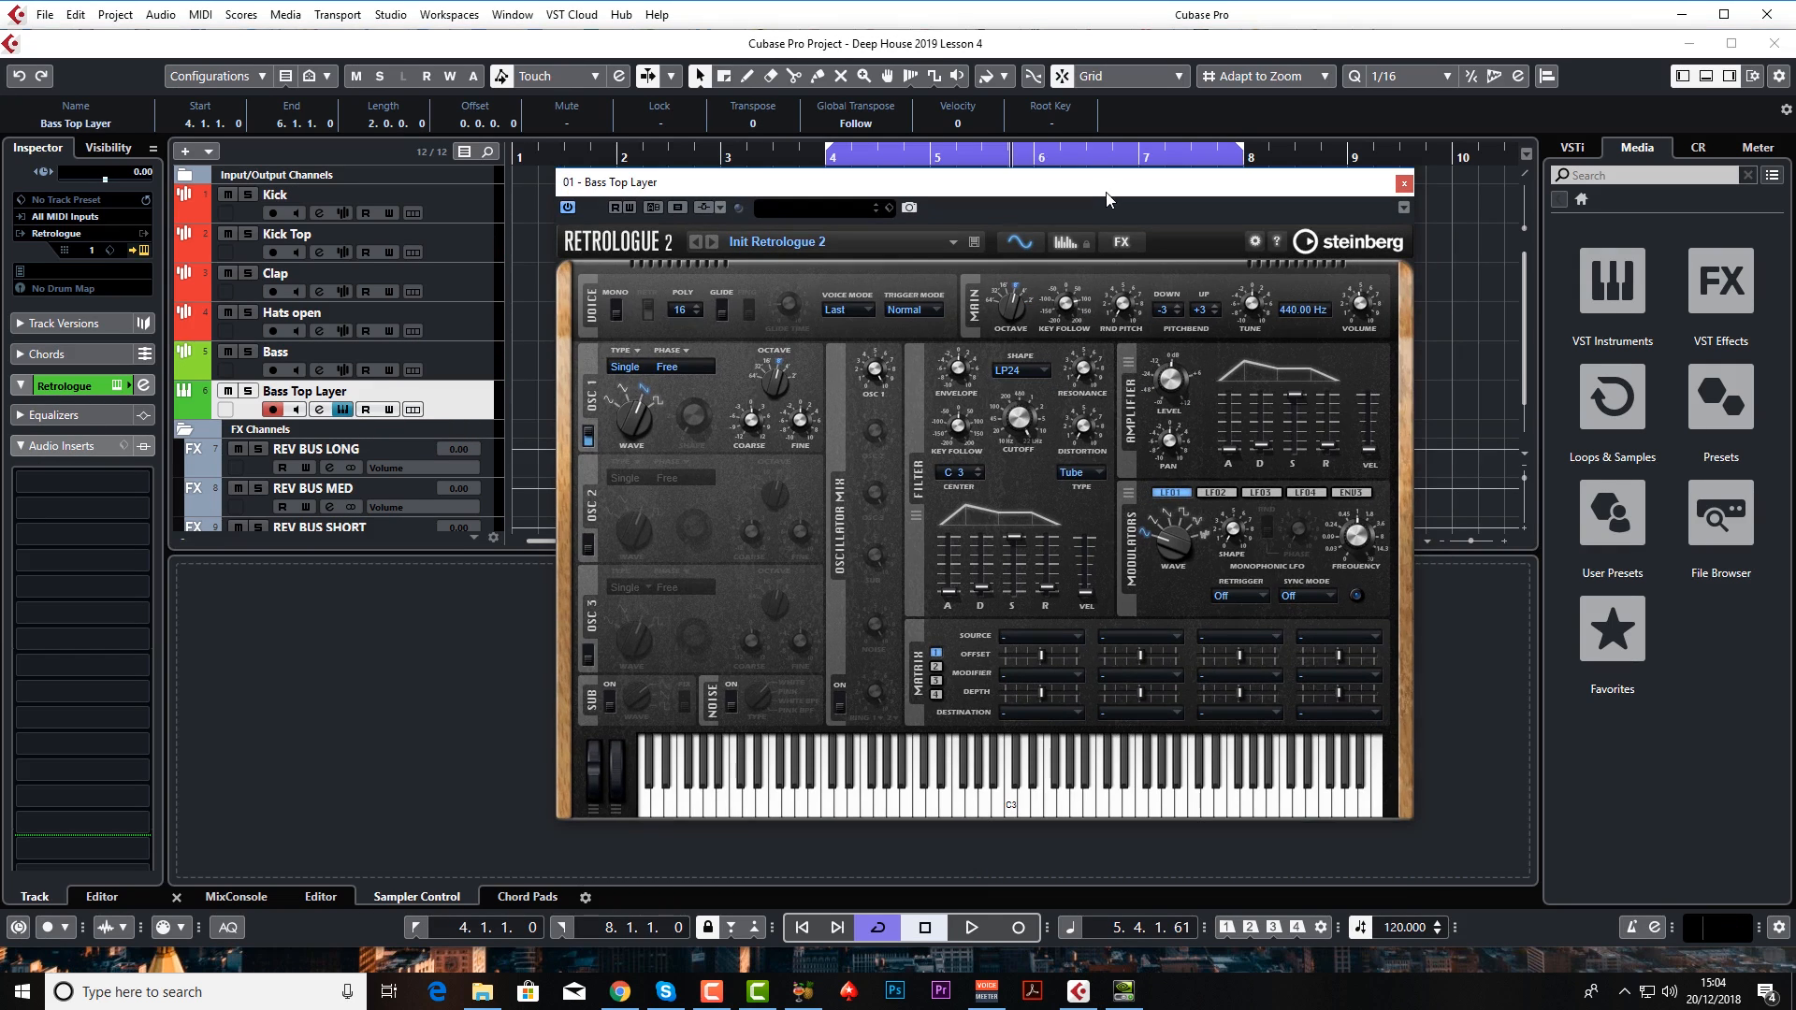
pyautogui.click(935, 243)
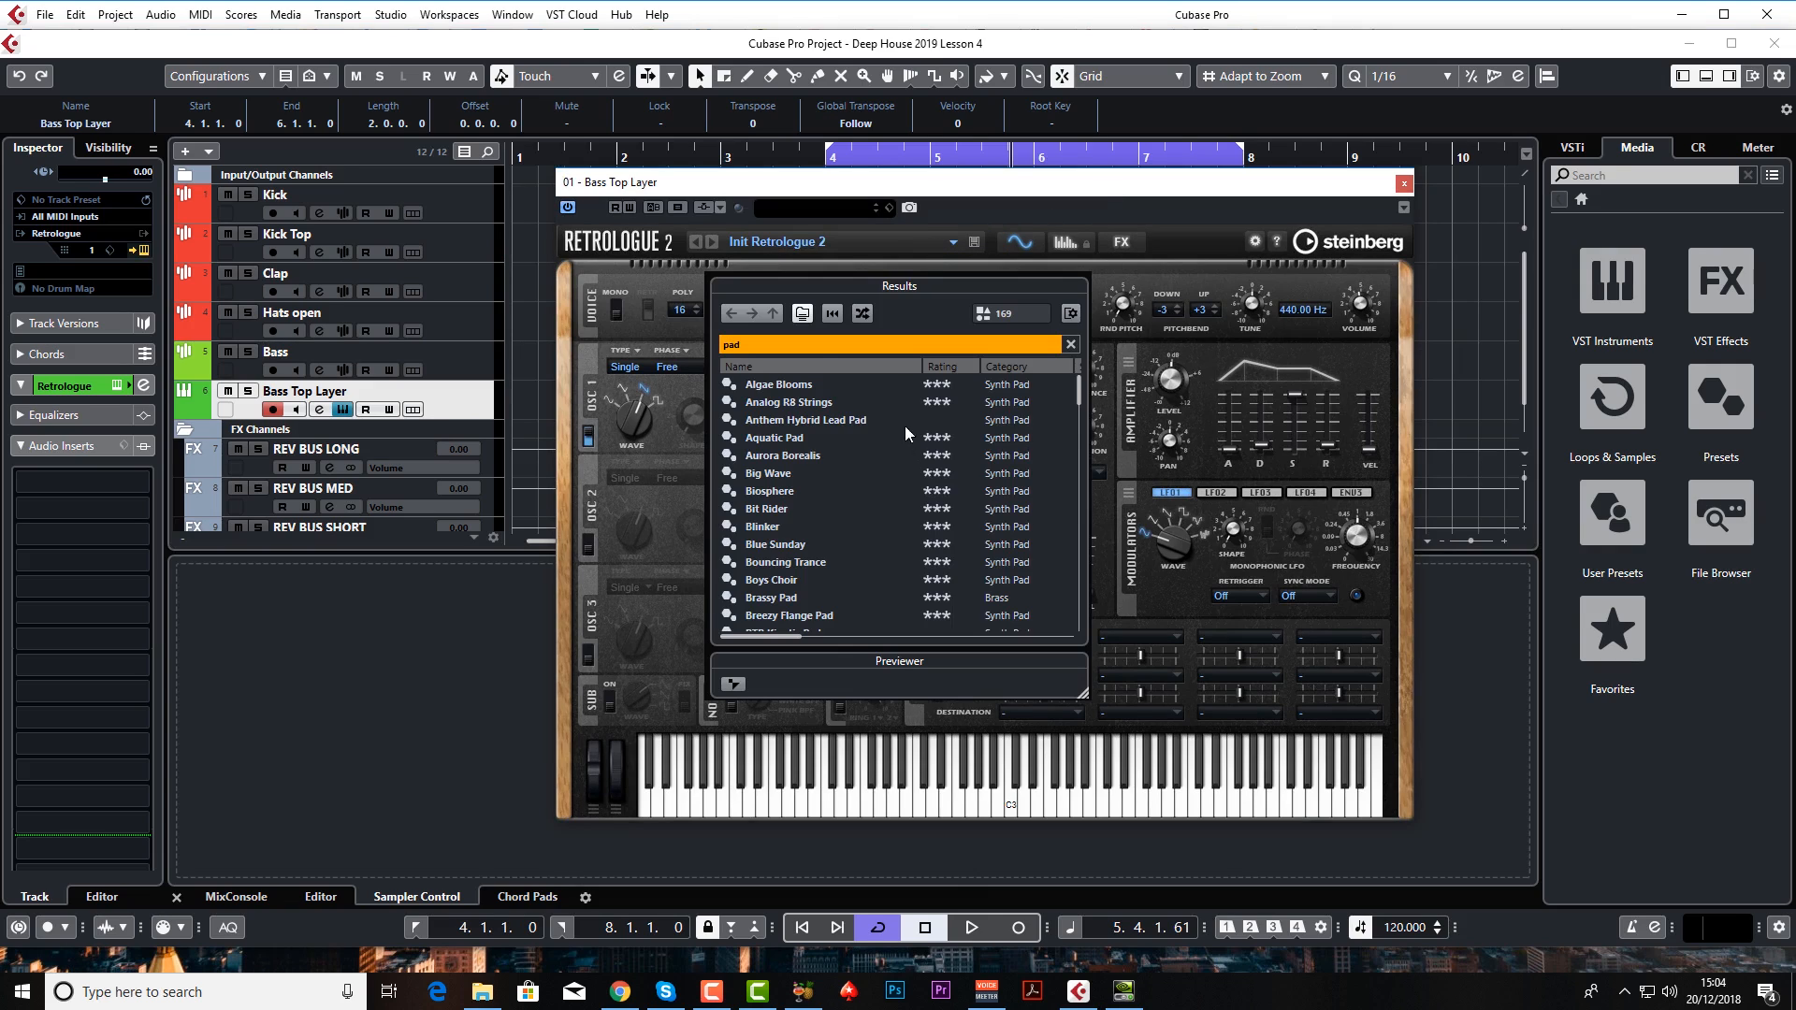
pyautogui.click(822, 345)
pyautogui.write('robo')
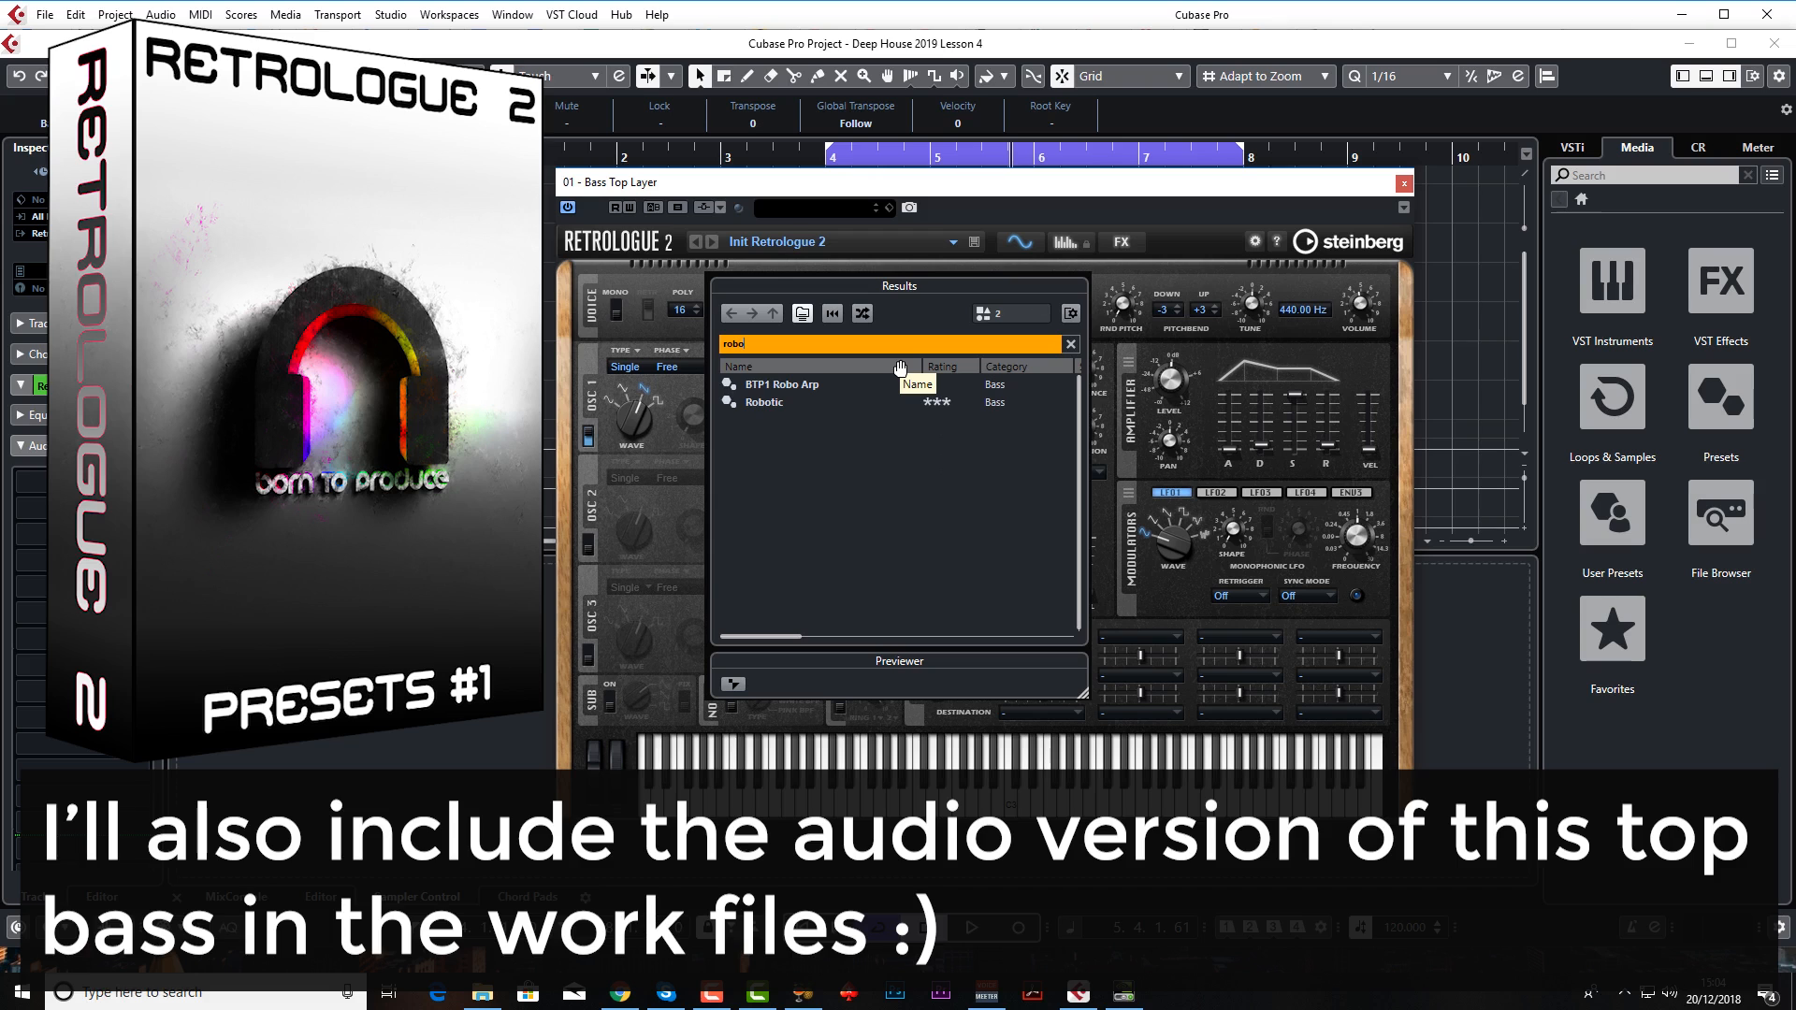
# - Load the BTP1 Robo Arp preset in Retrologue, switch off its arpeggiator and return to the synth page
pyautogui.click(823, 383)
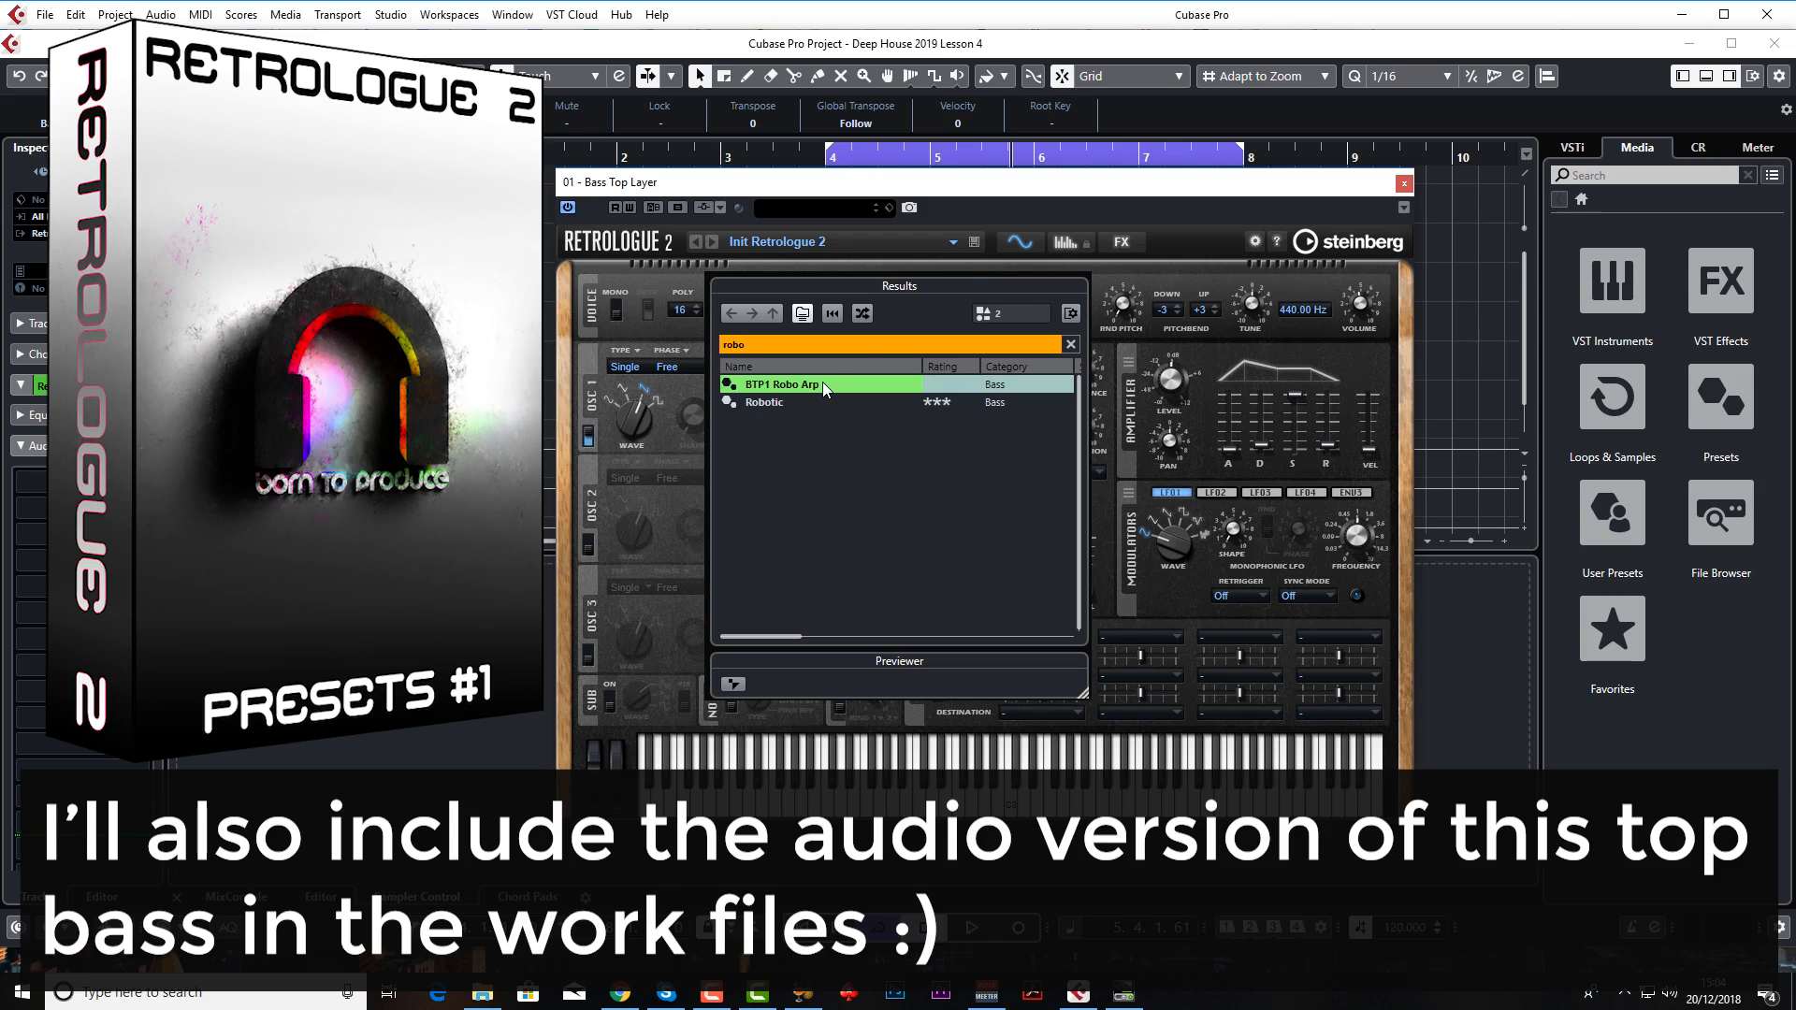
pyautogui.doubleClick(822, 383)
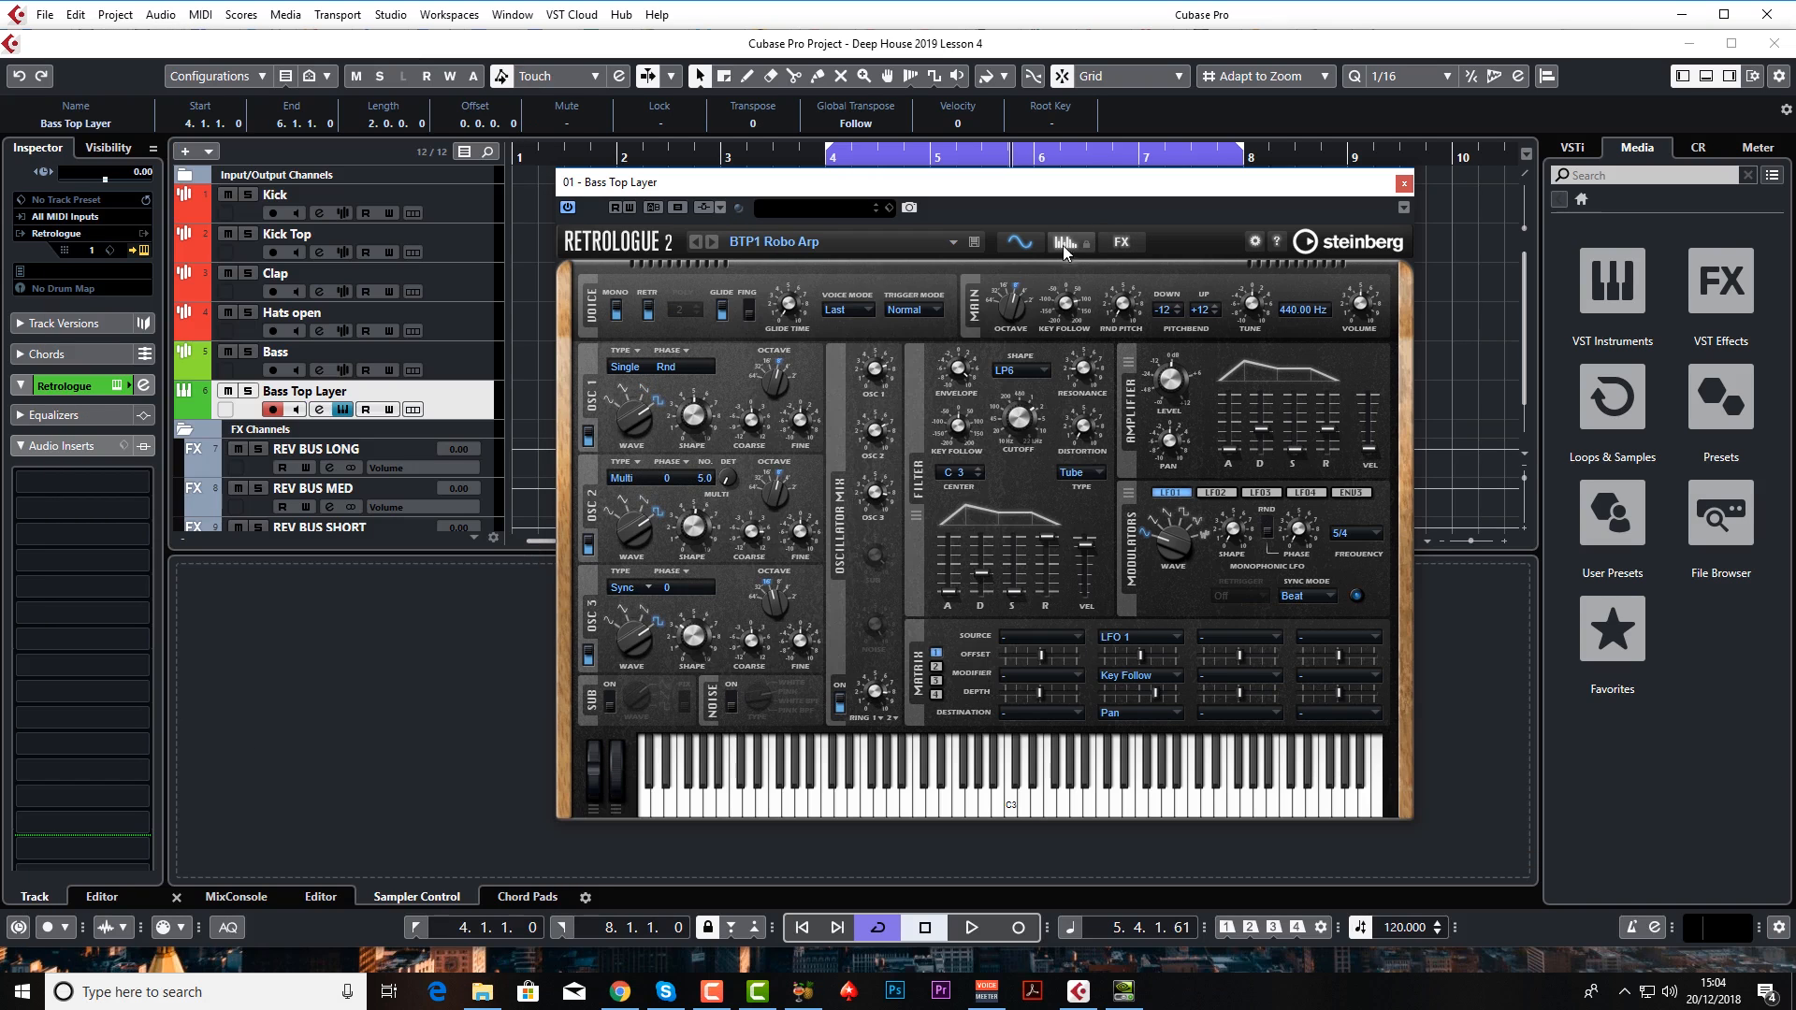
pyautogui.click(1064, 243)
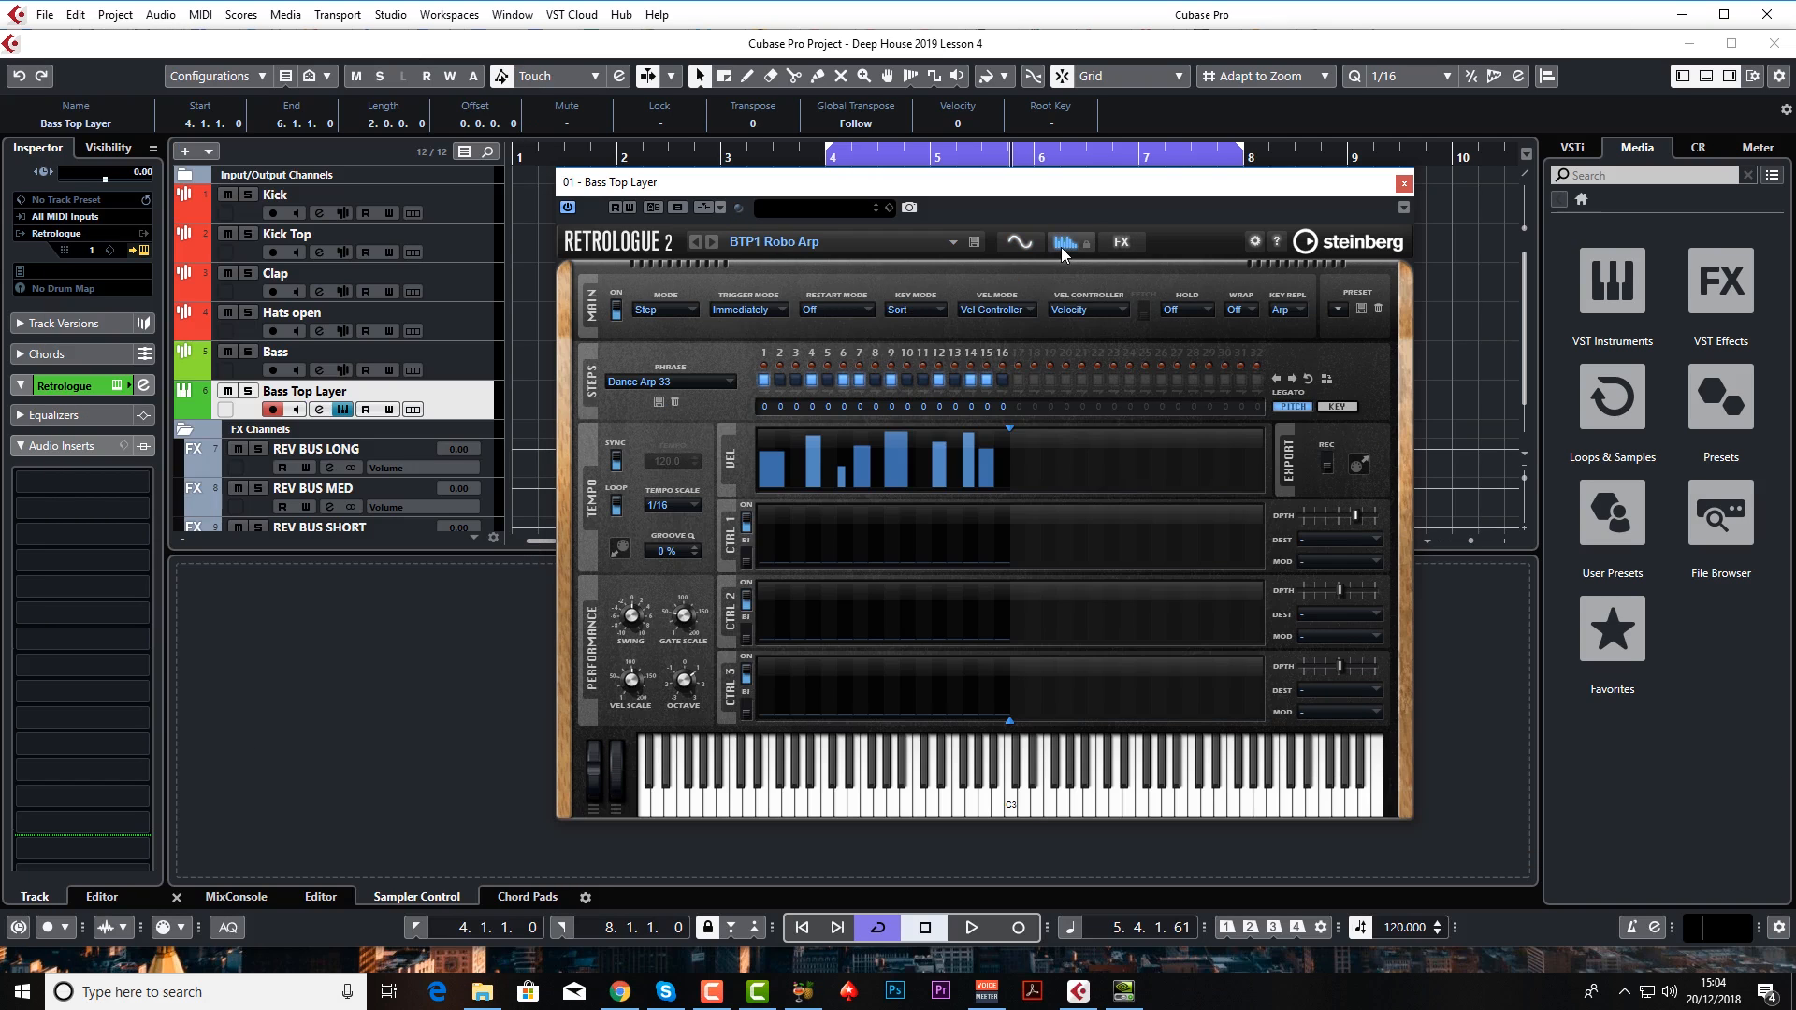
pyautogui.click(614, 310)
pyautogui.click(1019, 249)
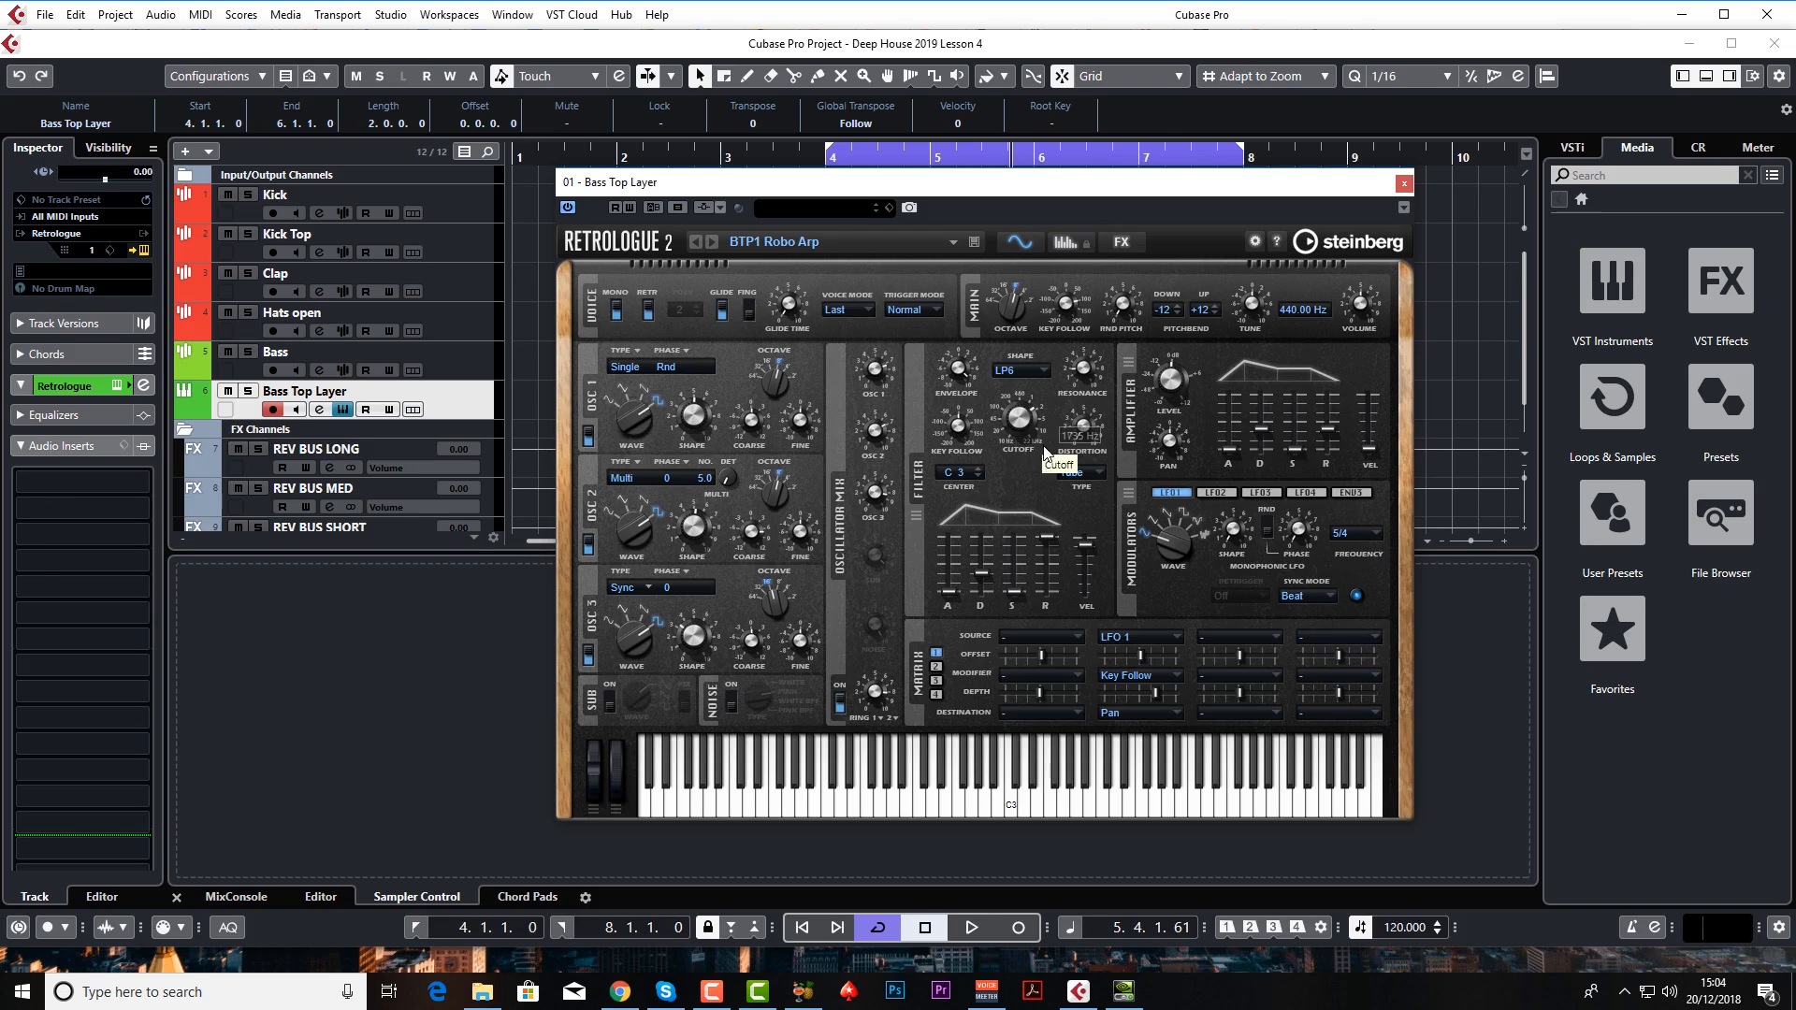
# - Play the loop briefly, then show the Bass Top Layer track's audio fader in the Inspector and lower it to -7.48 dB
pyautogui.moveTo(900, 183); pyautogui.dragTo(915, 215)
pyautogui.press('space')
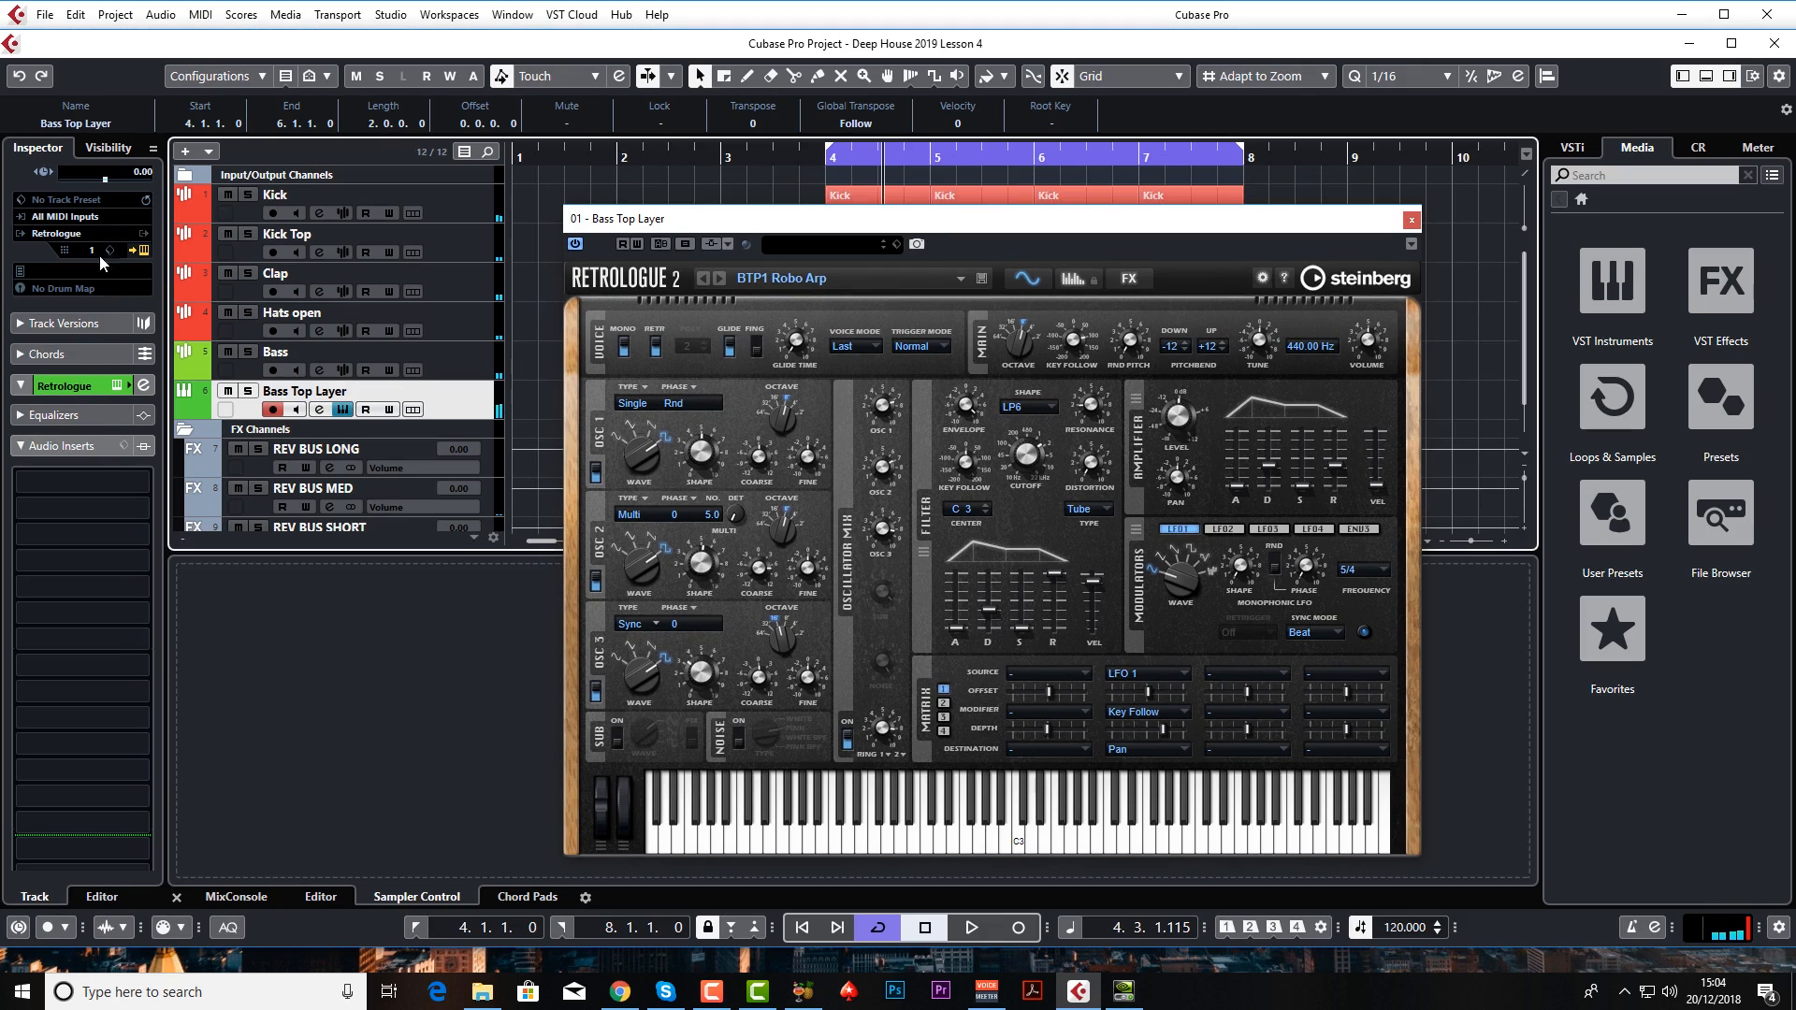
pyautogui.click(93, 446)
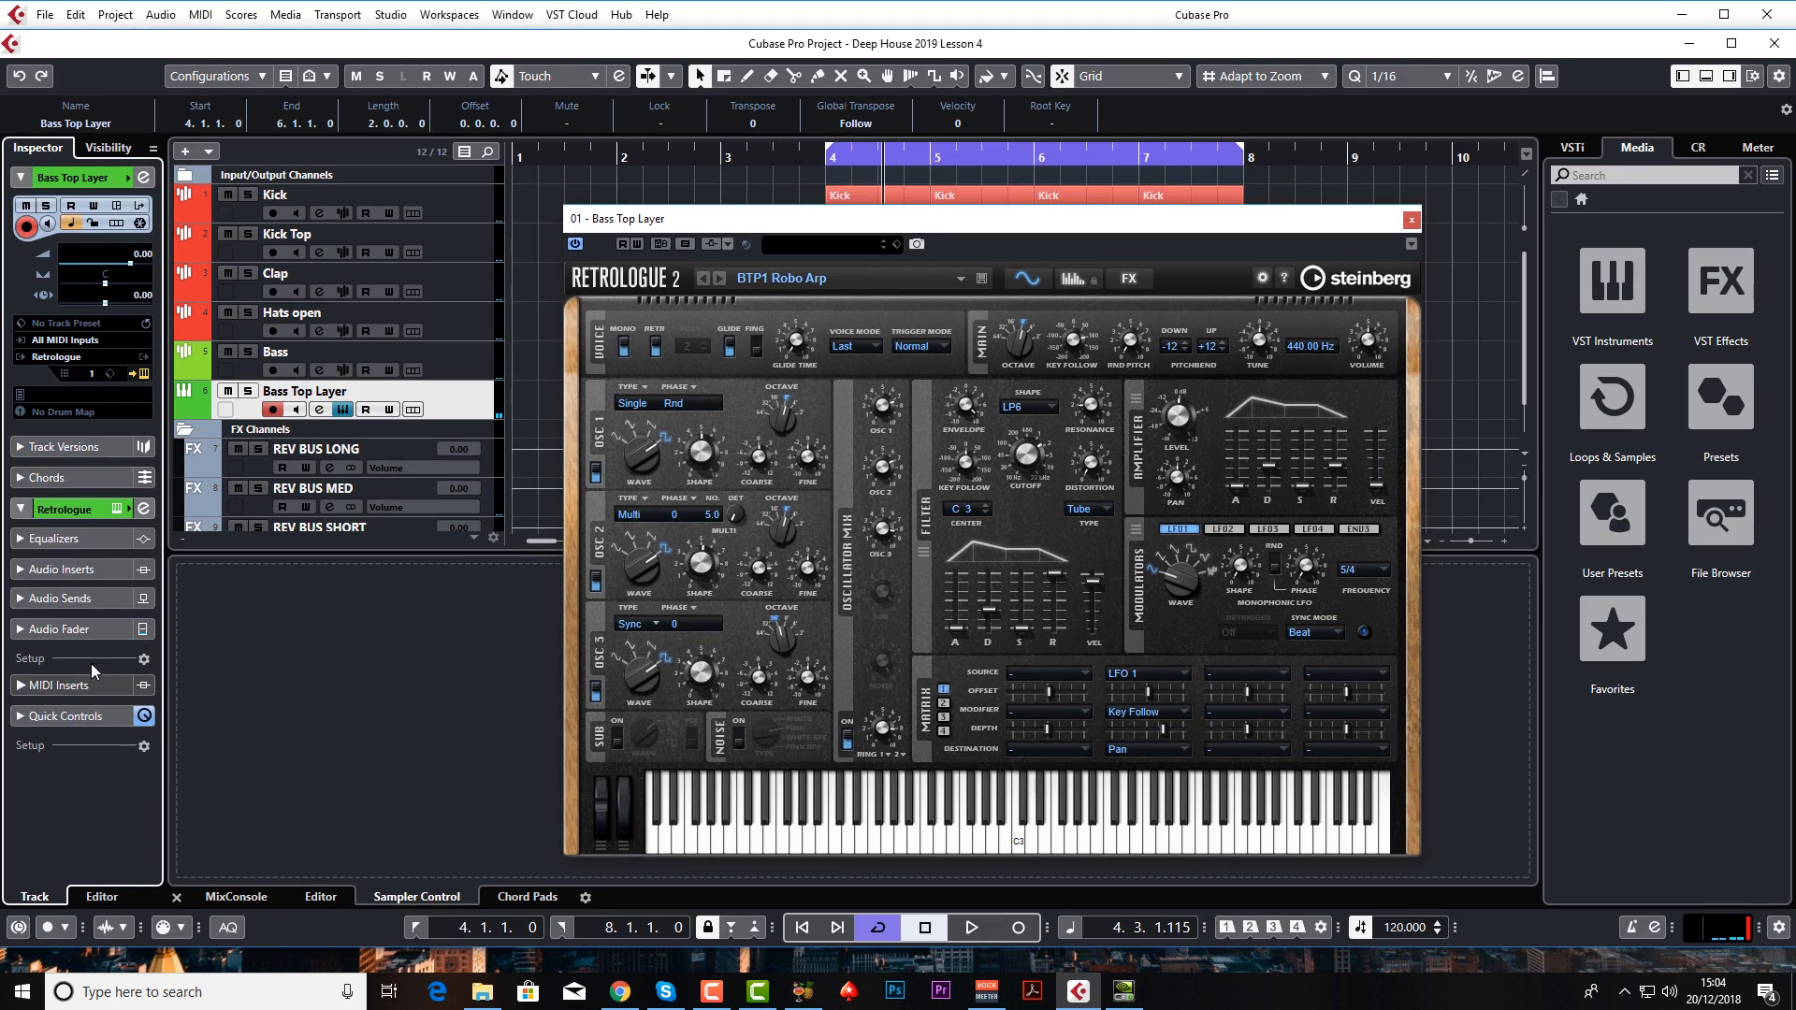
pyautogui.click(58, 628)
pyautogui.moveTo(58, 655); pyautogui.dragTo(56, 702)
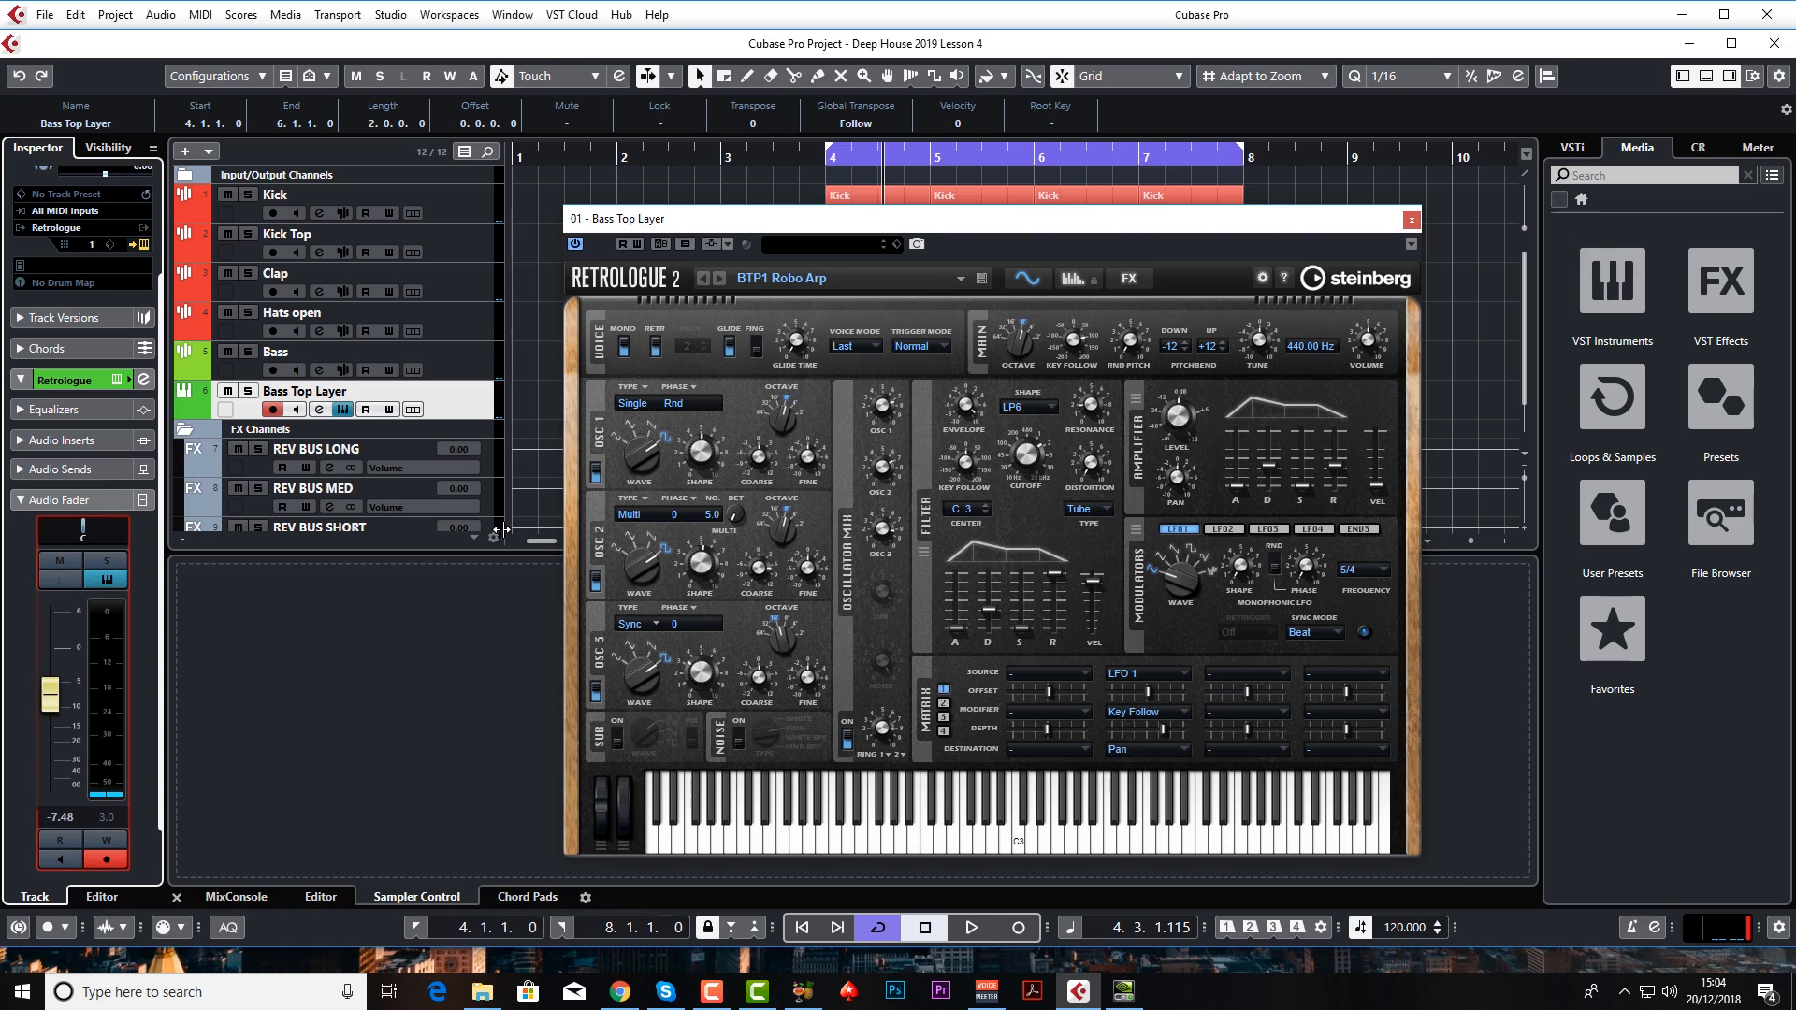
# - Solo the Bass Top Layer track and reduce the preset's delay effect mix to 5 % while the loop plays
pyautogui.click(249, 392)
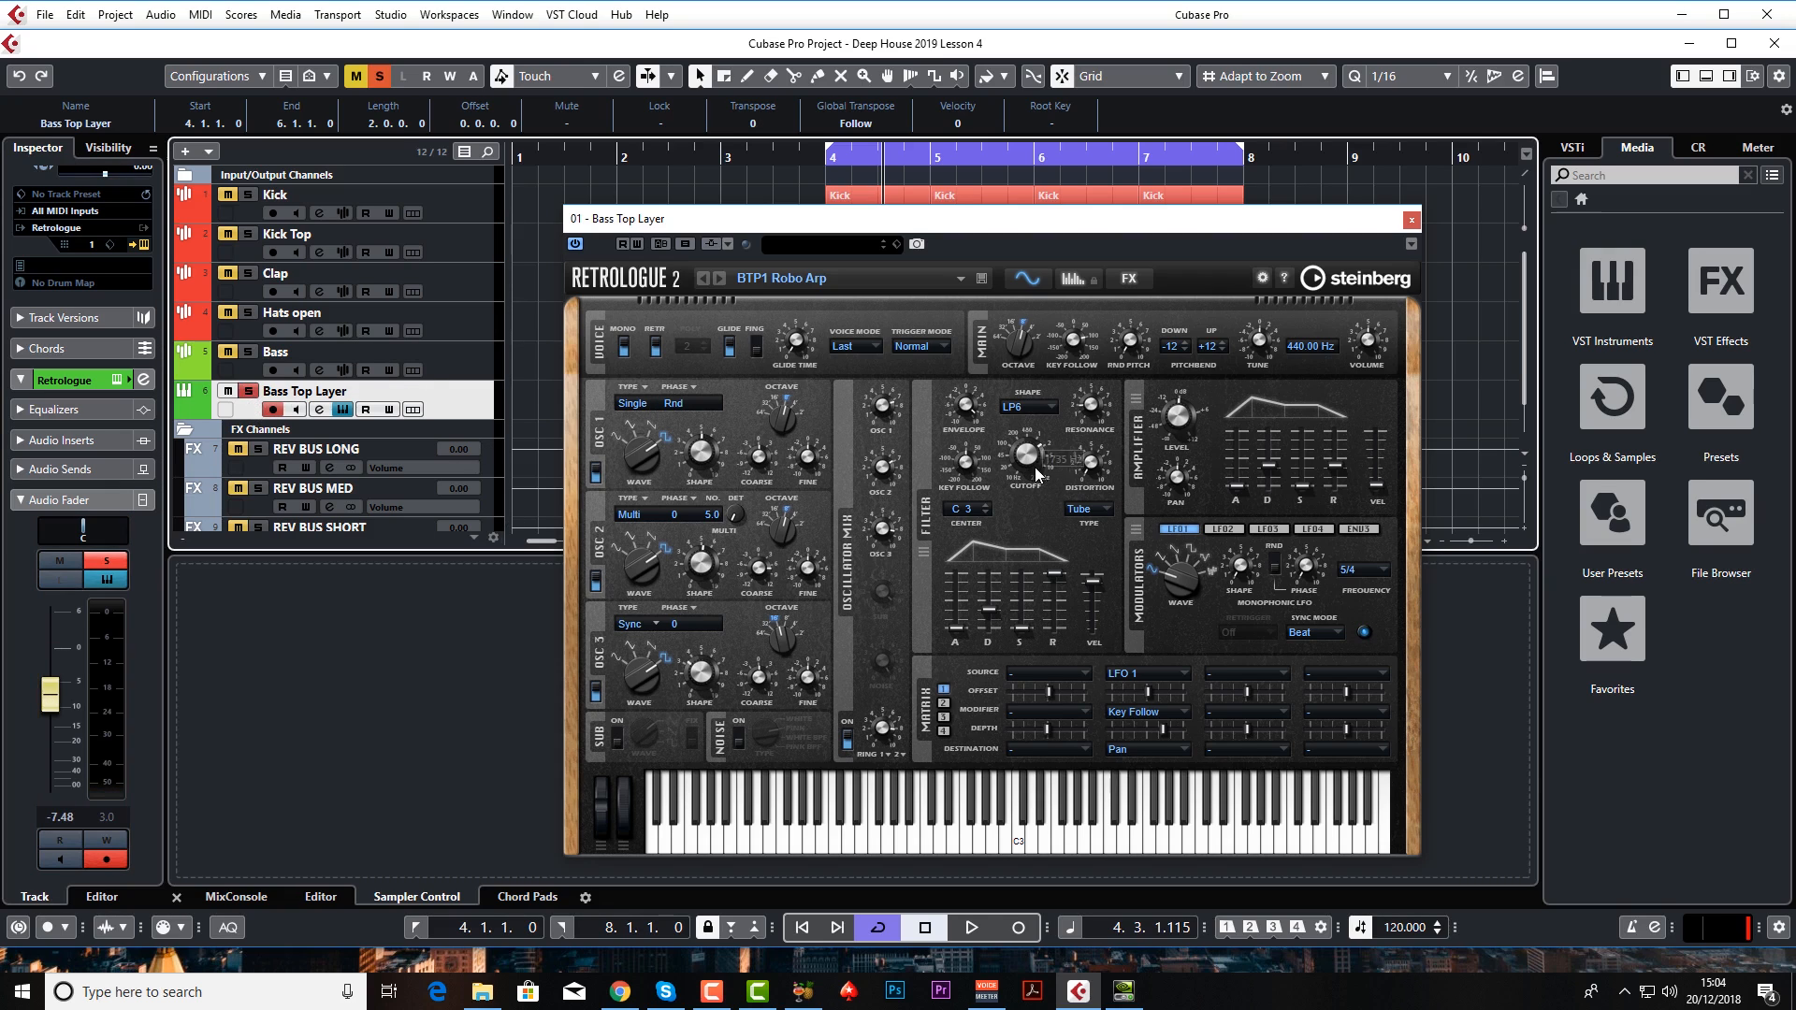
pyautogui.press('space')
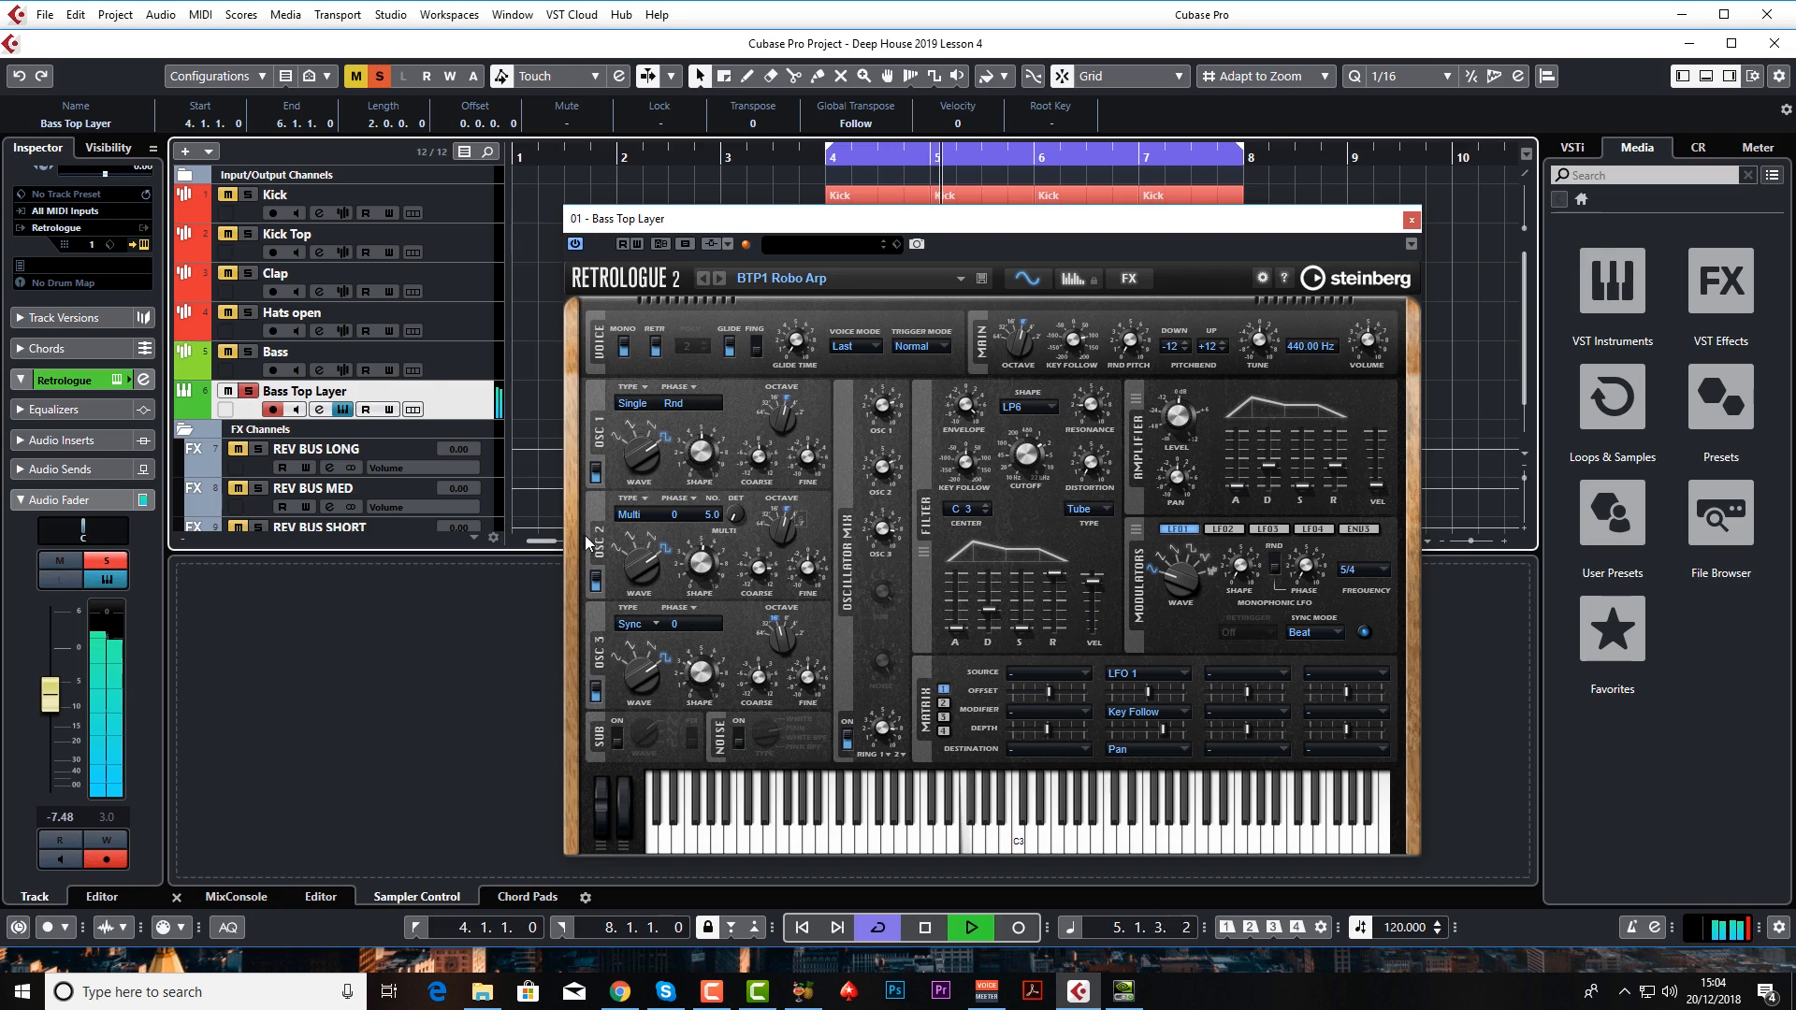
pyautogui.click(1132, 279)
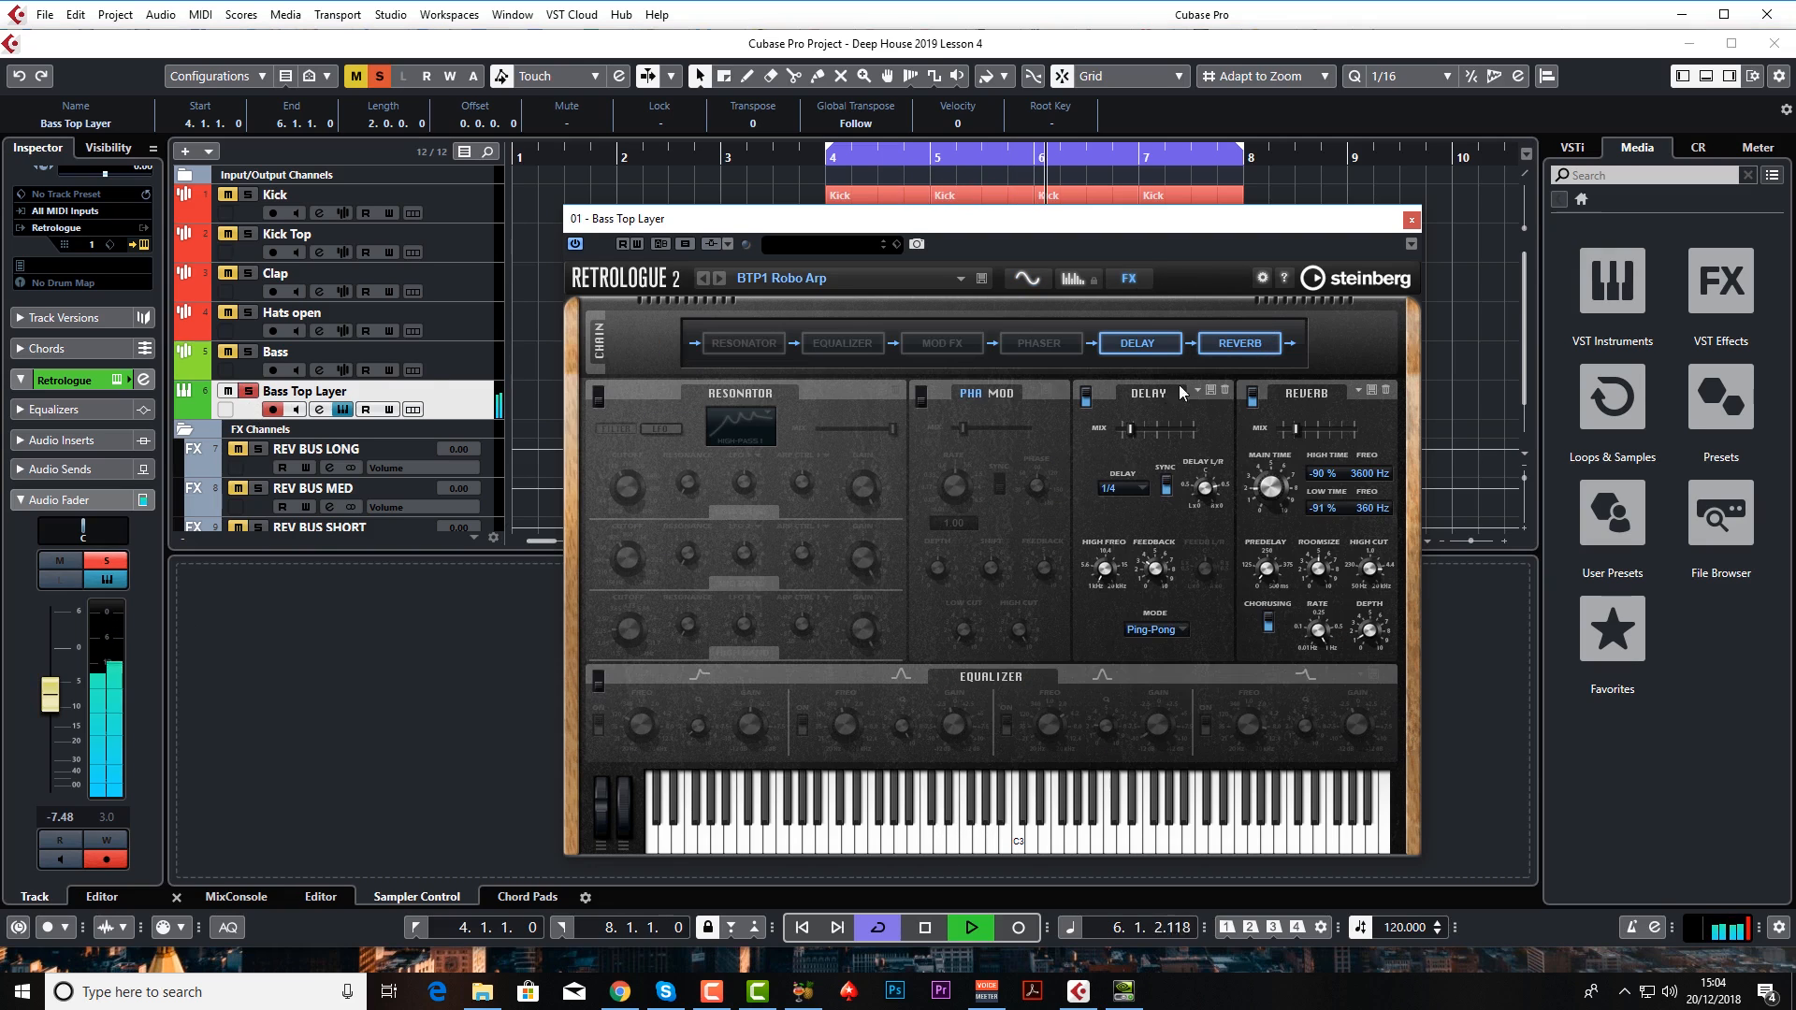
pyautogui.moveTo(1130, 431); pyautogui.dragTo(1126, 431)
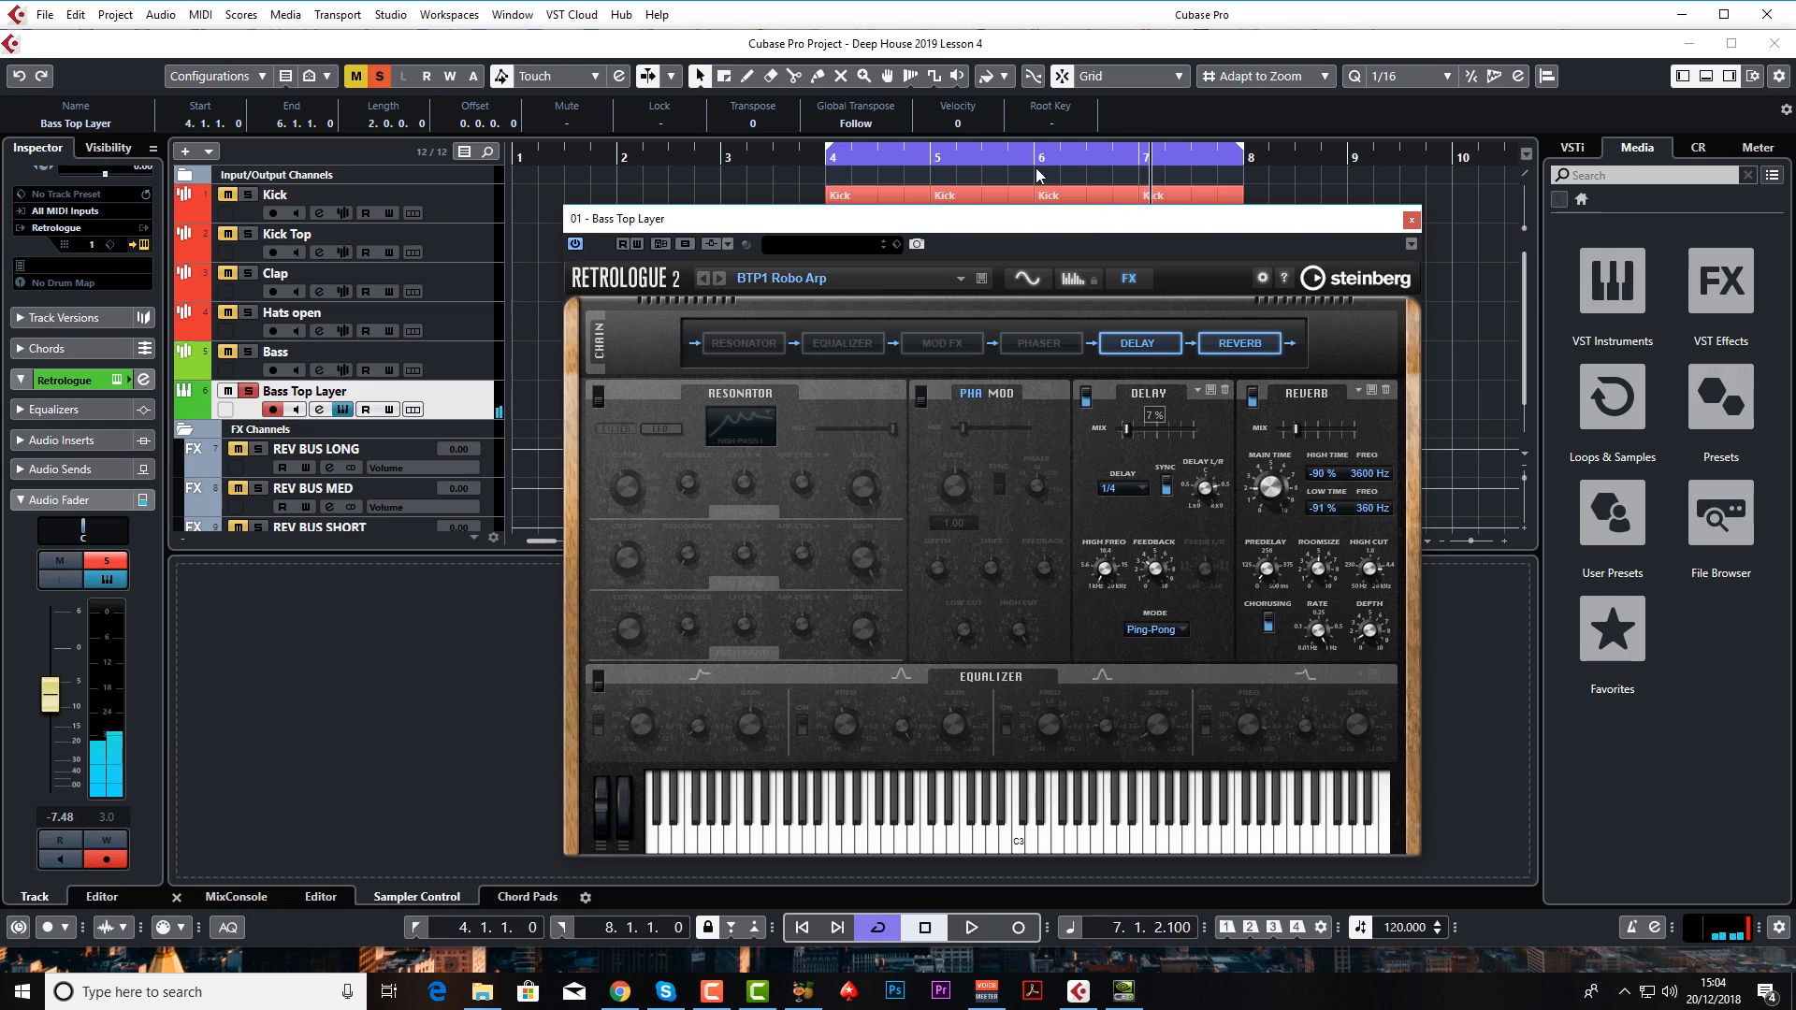
pyautogui.moveTo(1126, 436); pyautogui.dragTo(1121, 434)
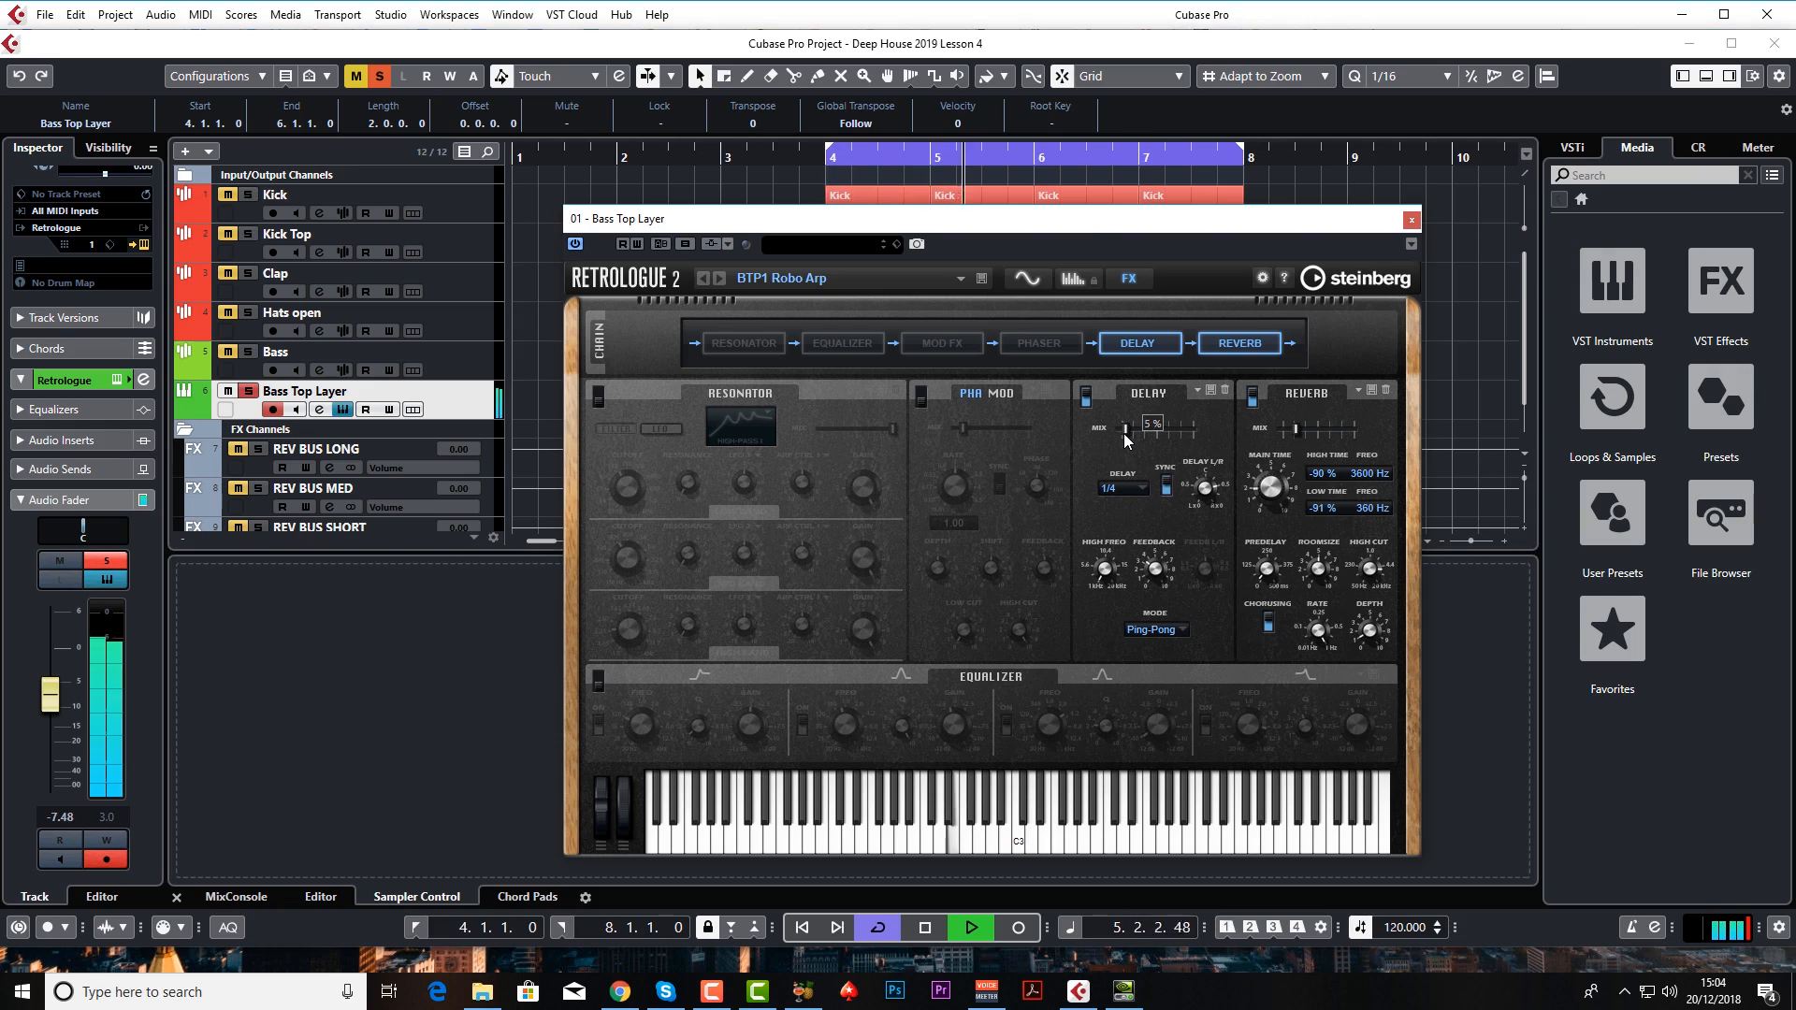
pyautogui.press('space')
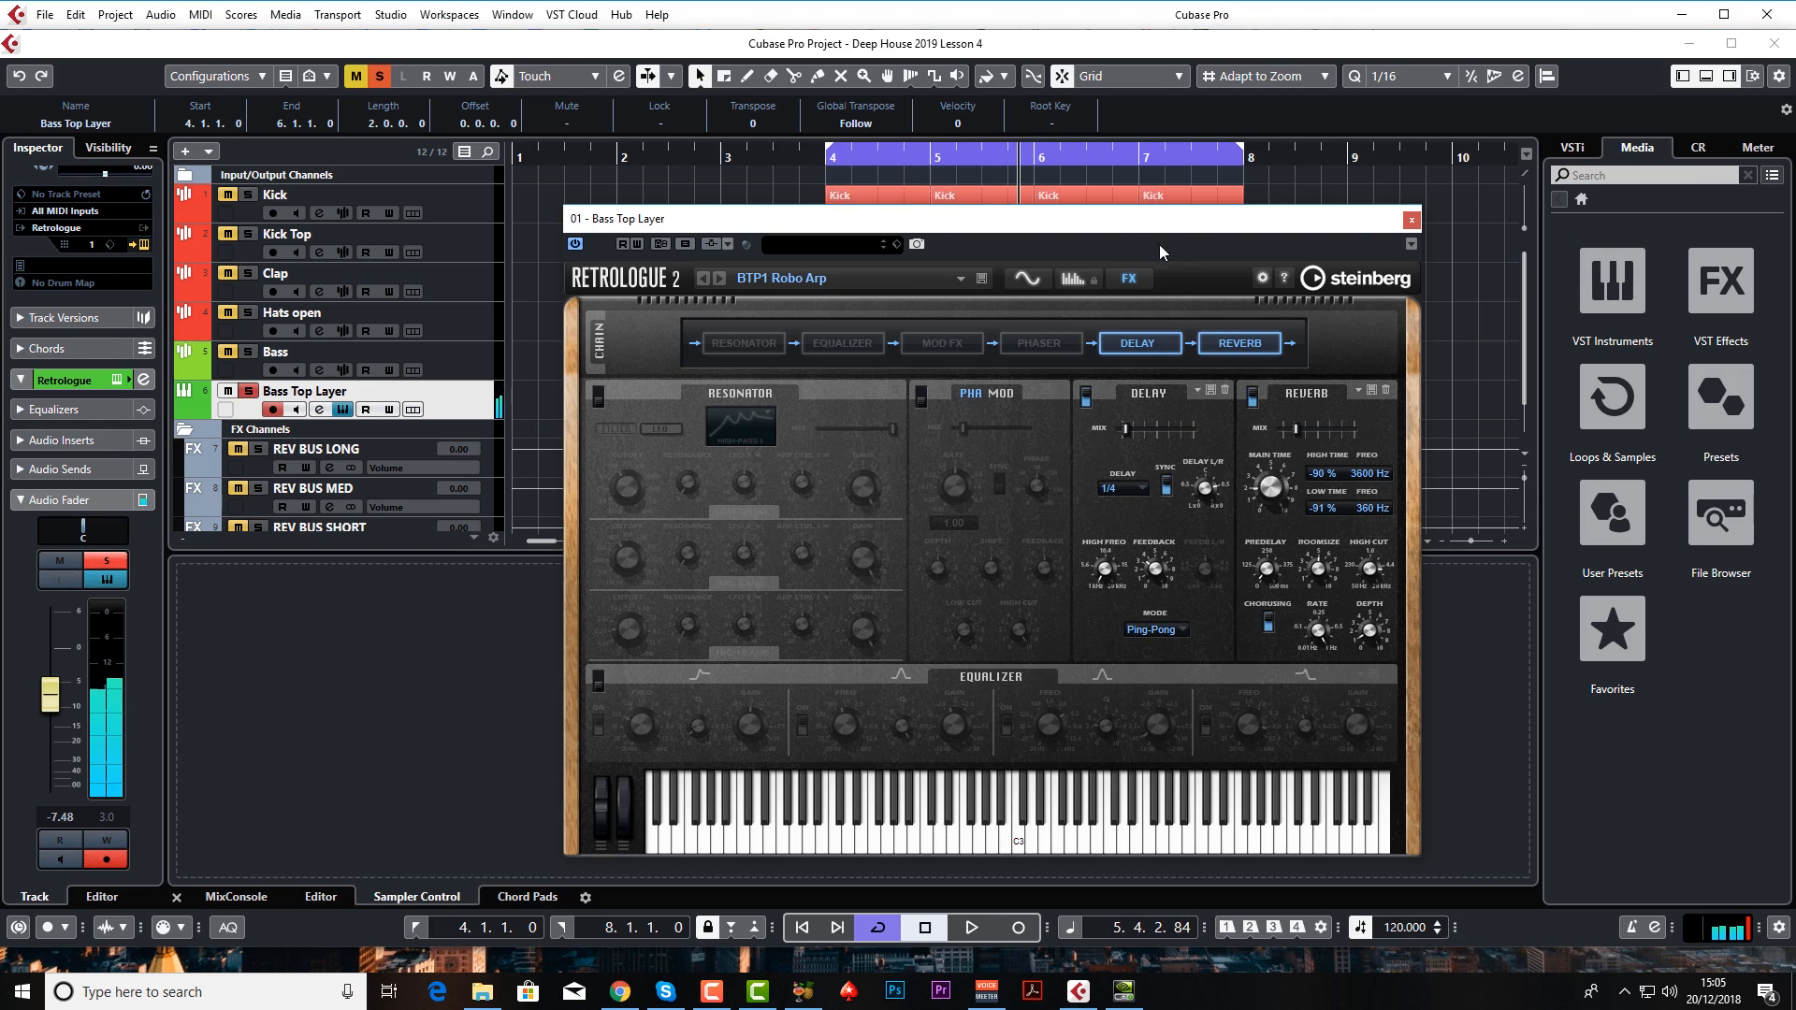
# - Unsolo the Bass Top Layer, play the full loop and lower the layer's fader to -12.7 dB
pyautogui.click(1026, 278)
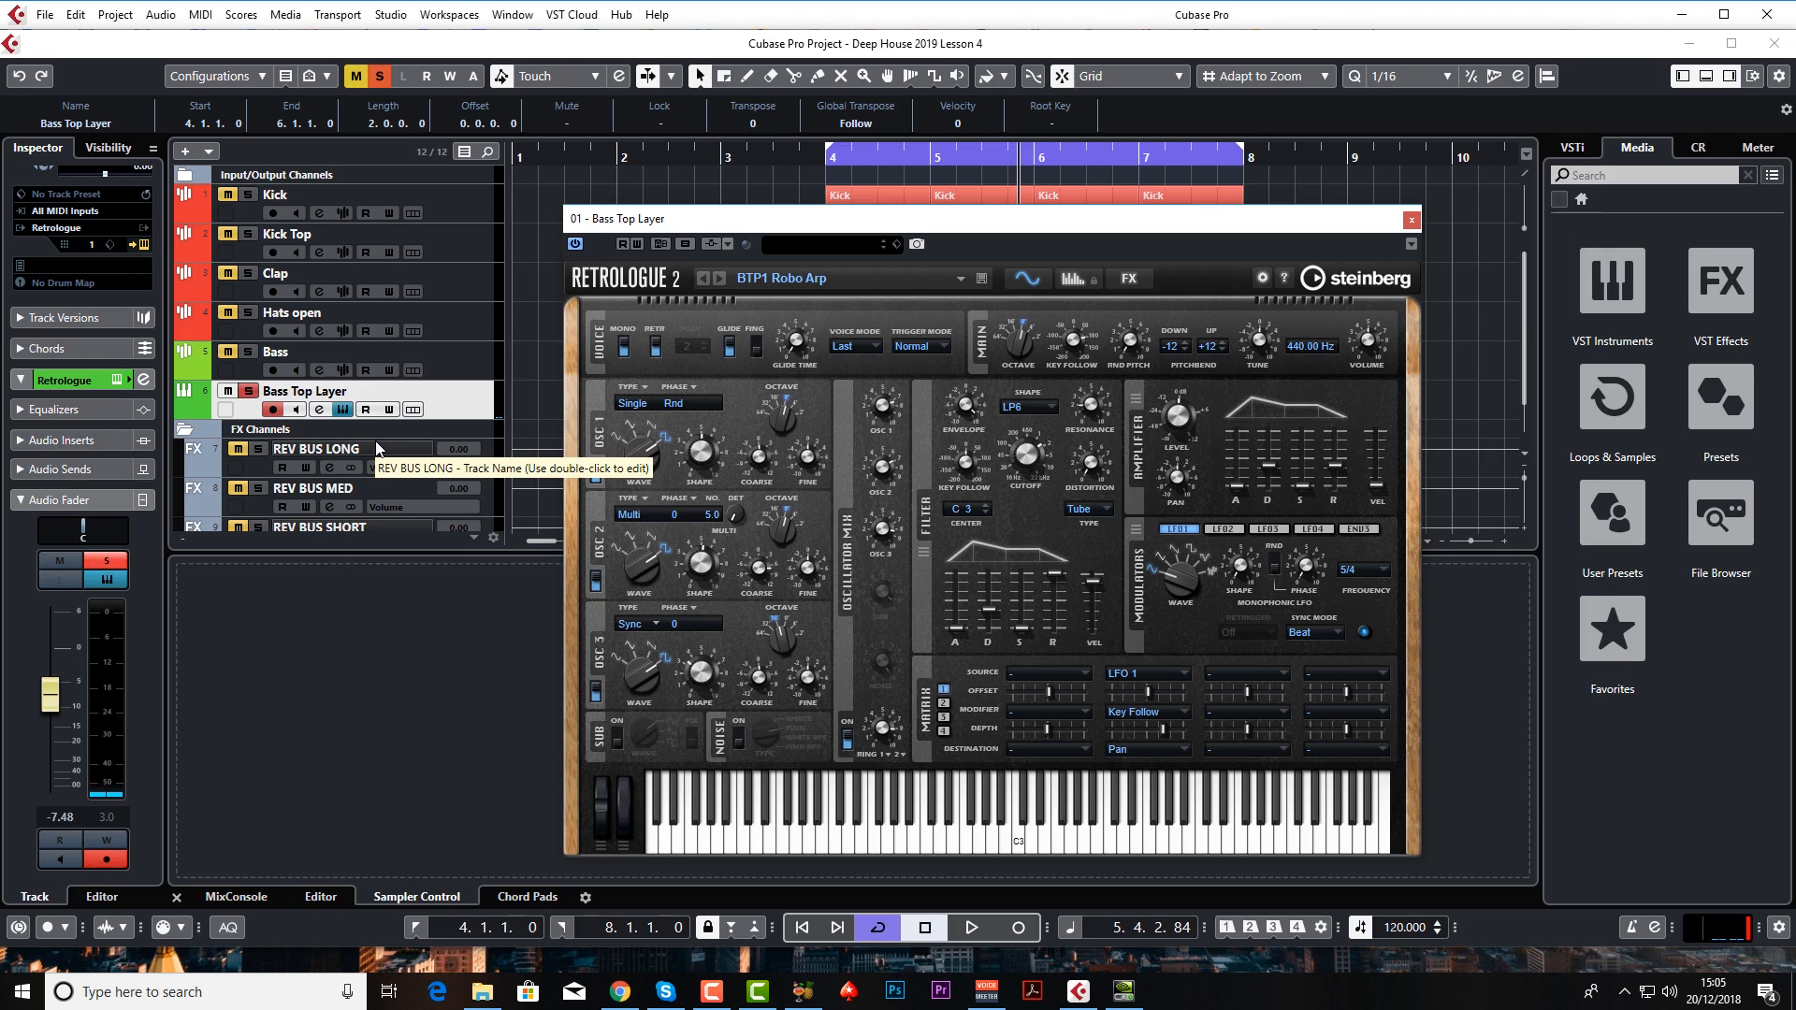
pyautogui.click(247, 391)
pyautogui.press('KP_1')
pyautogui.press('space')
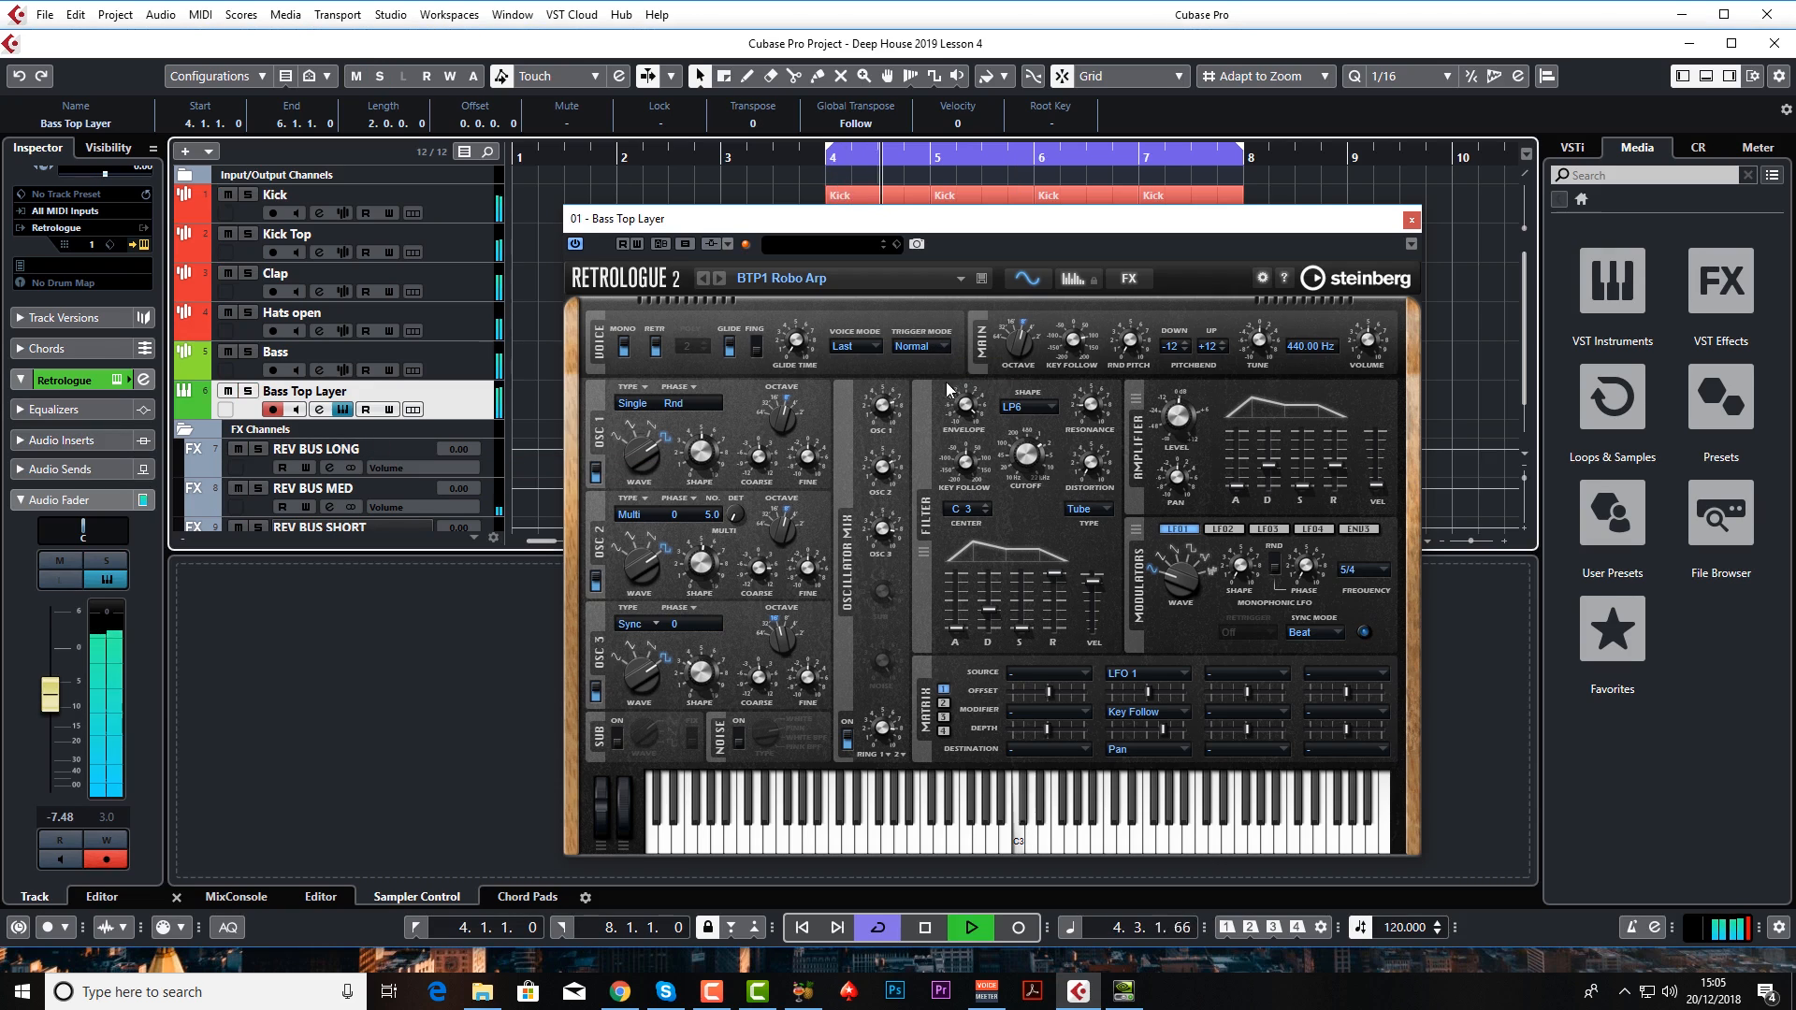
pyautogui.moveTo(50, 694); pyautogui.dragTo(50, 719)
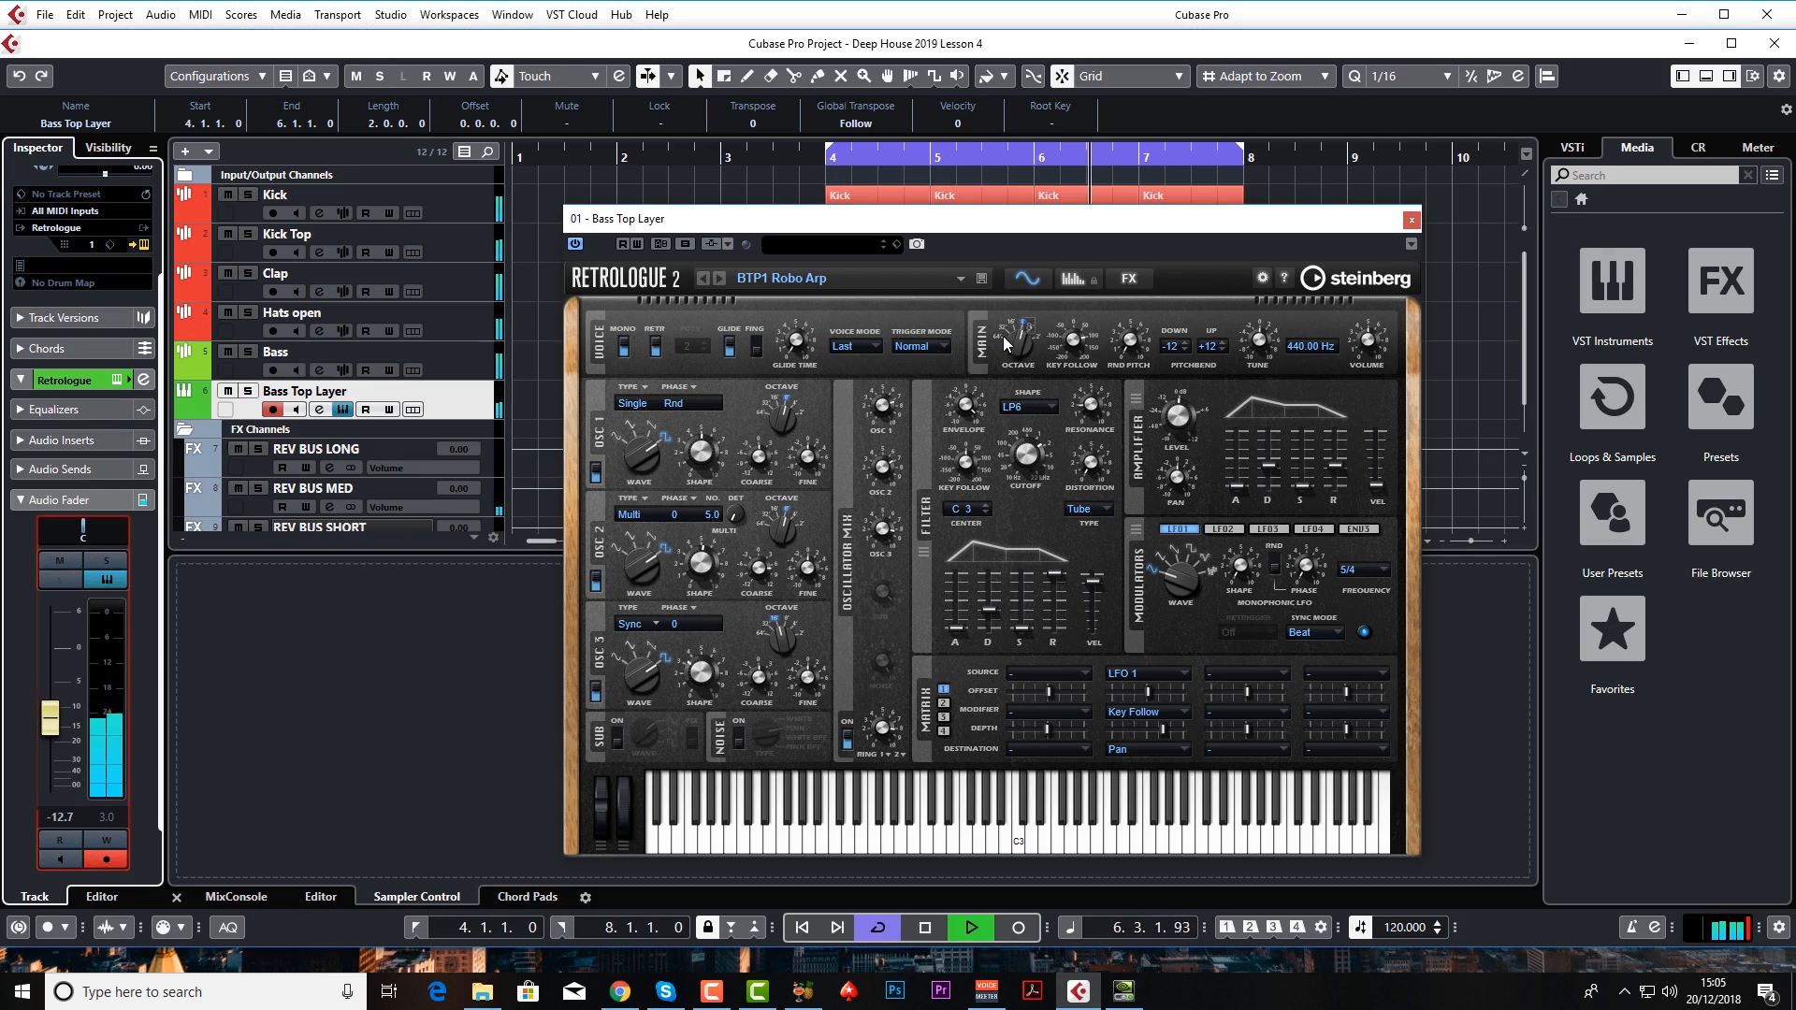
# - Duplicate the Bass Top Layer part so the copy starts at bar 6, and play the whole loop
pyautogui.click(1410, 221)
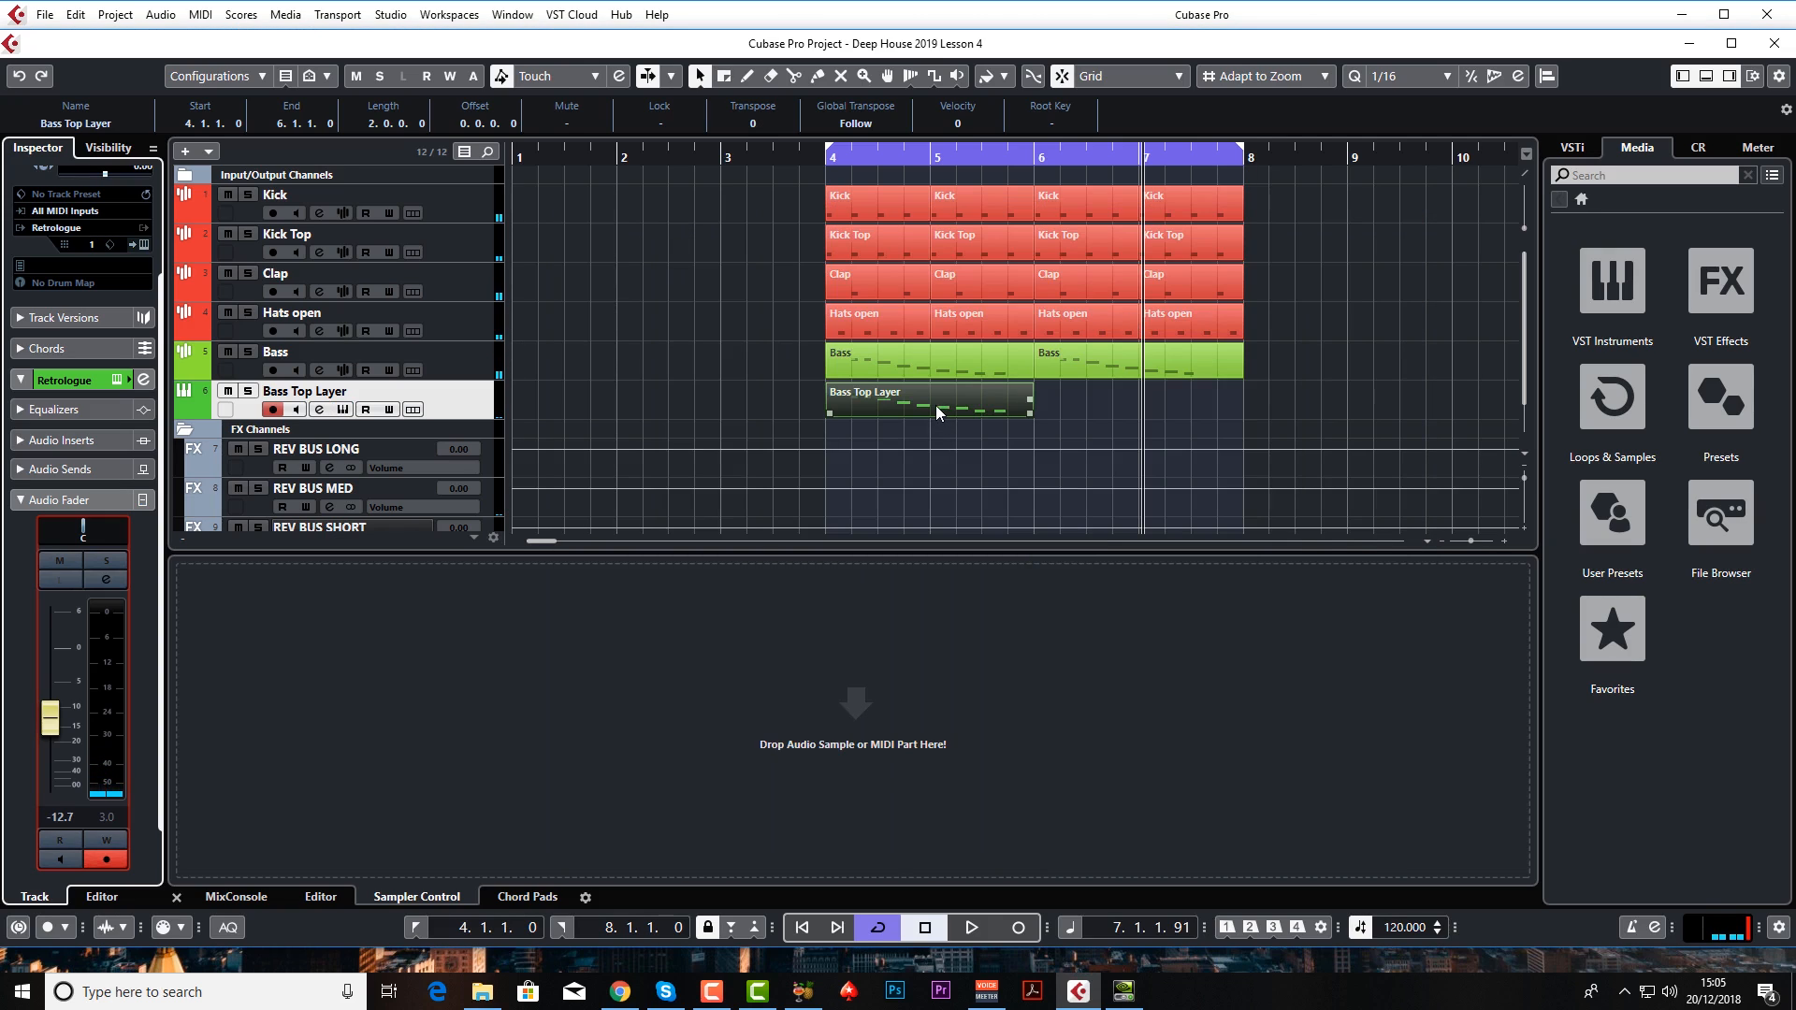
pyautogui.hotkey('ctrl', 'd')
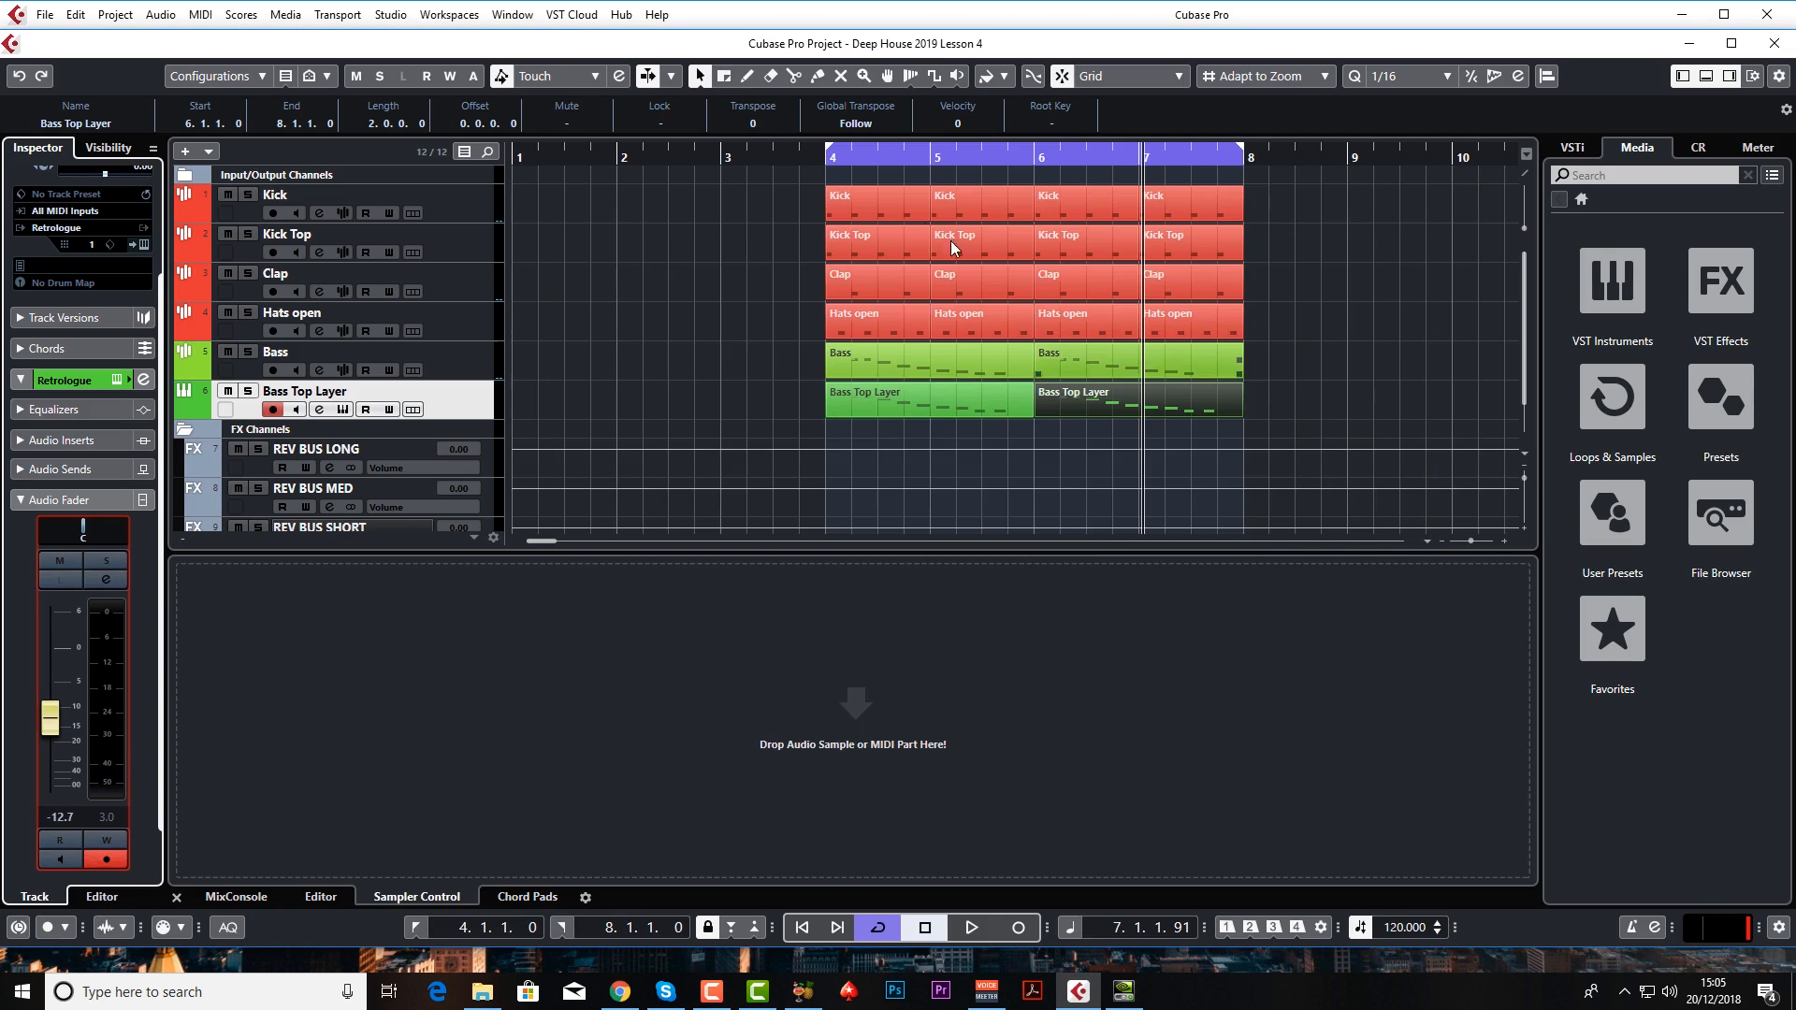
pyautogui.press('space')
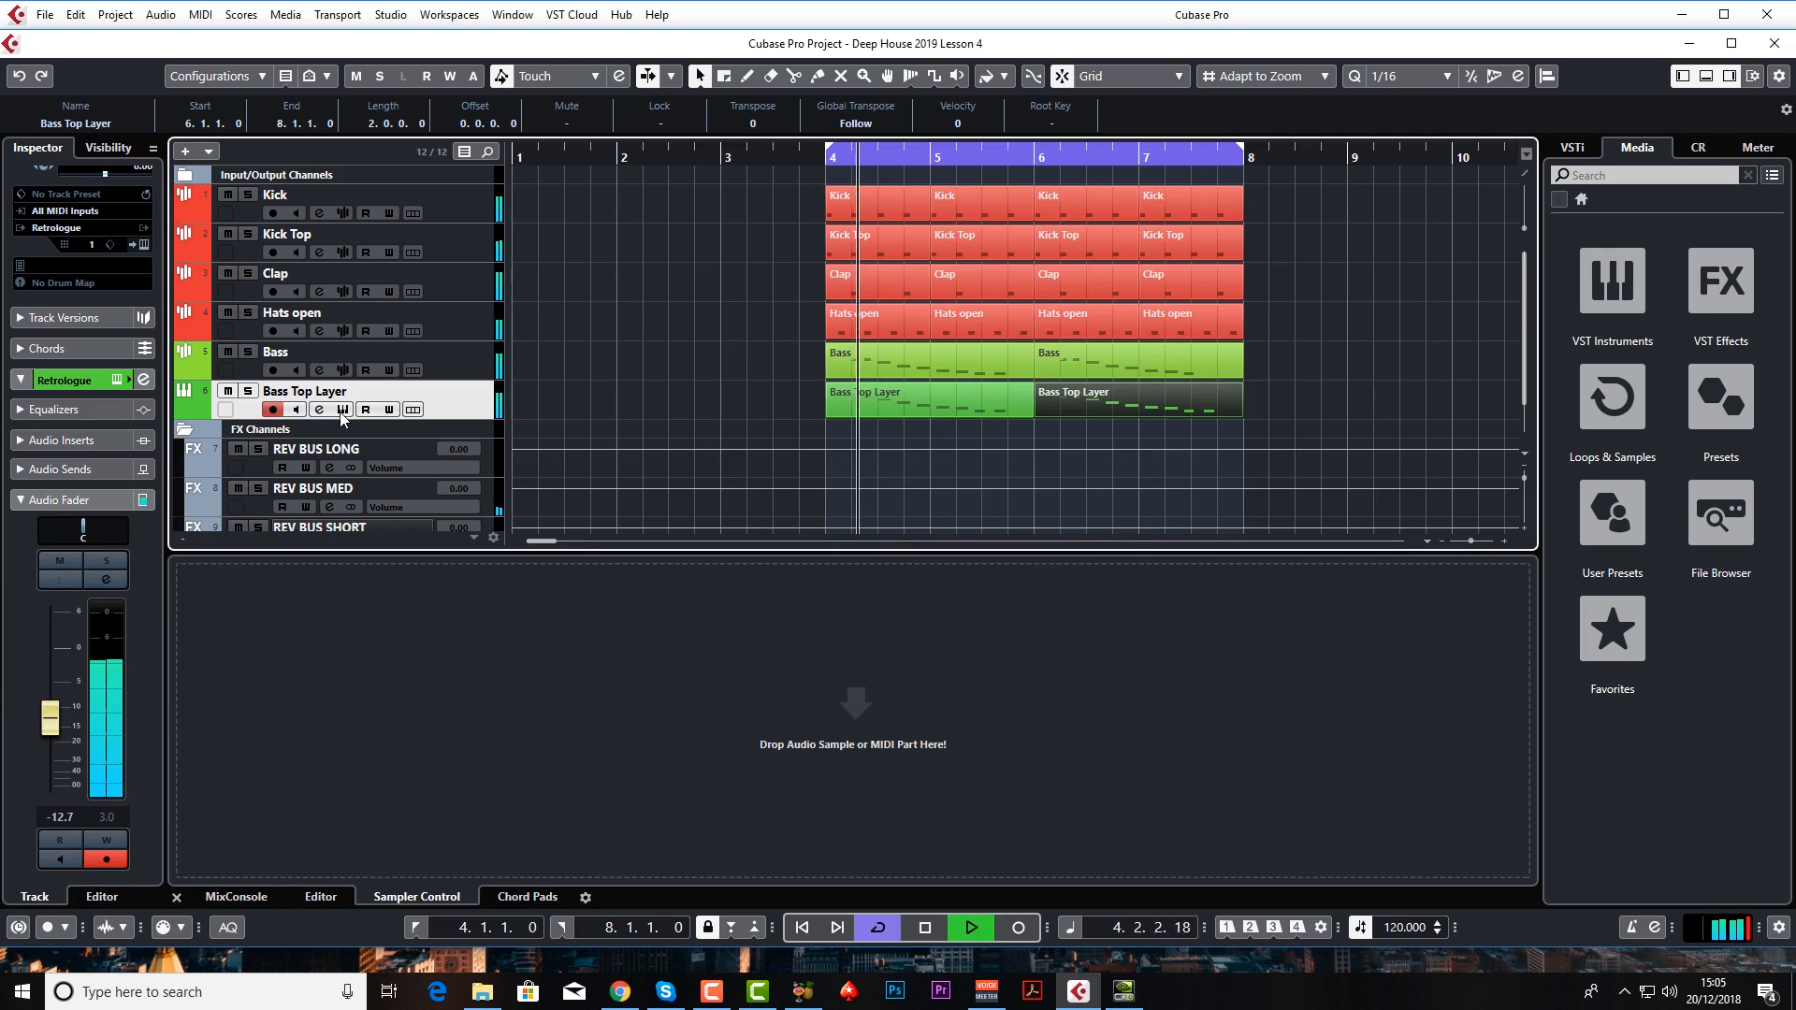
# - Reopen the Bass Top Layer's Retrologue and raise the track fader to -8.59 dB during playback
pyautogui.click(342, 409)
pyautogui.click(342, 410)
pyautogui.click(342, 409)
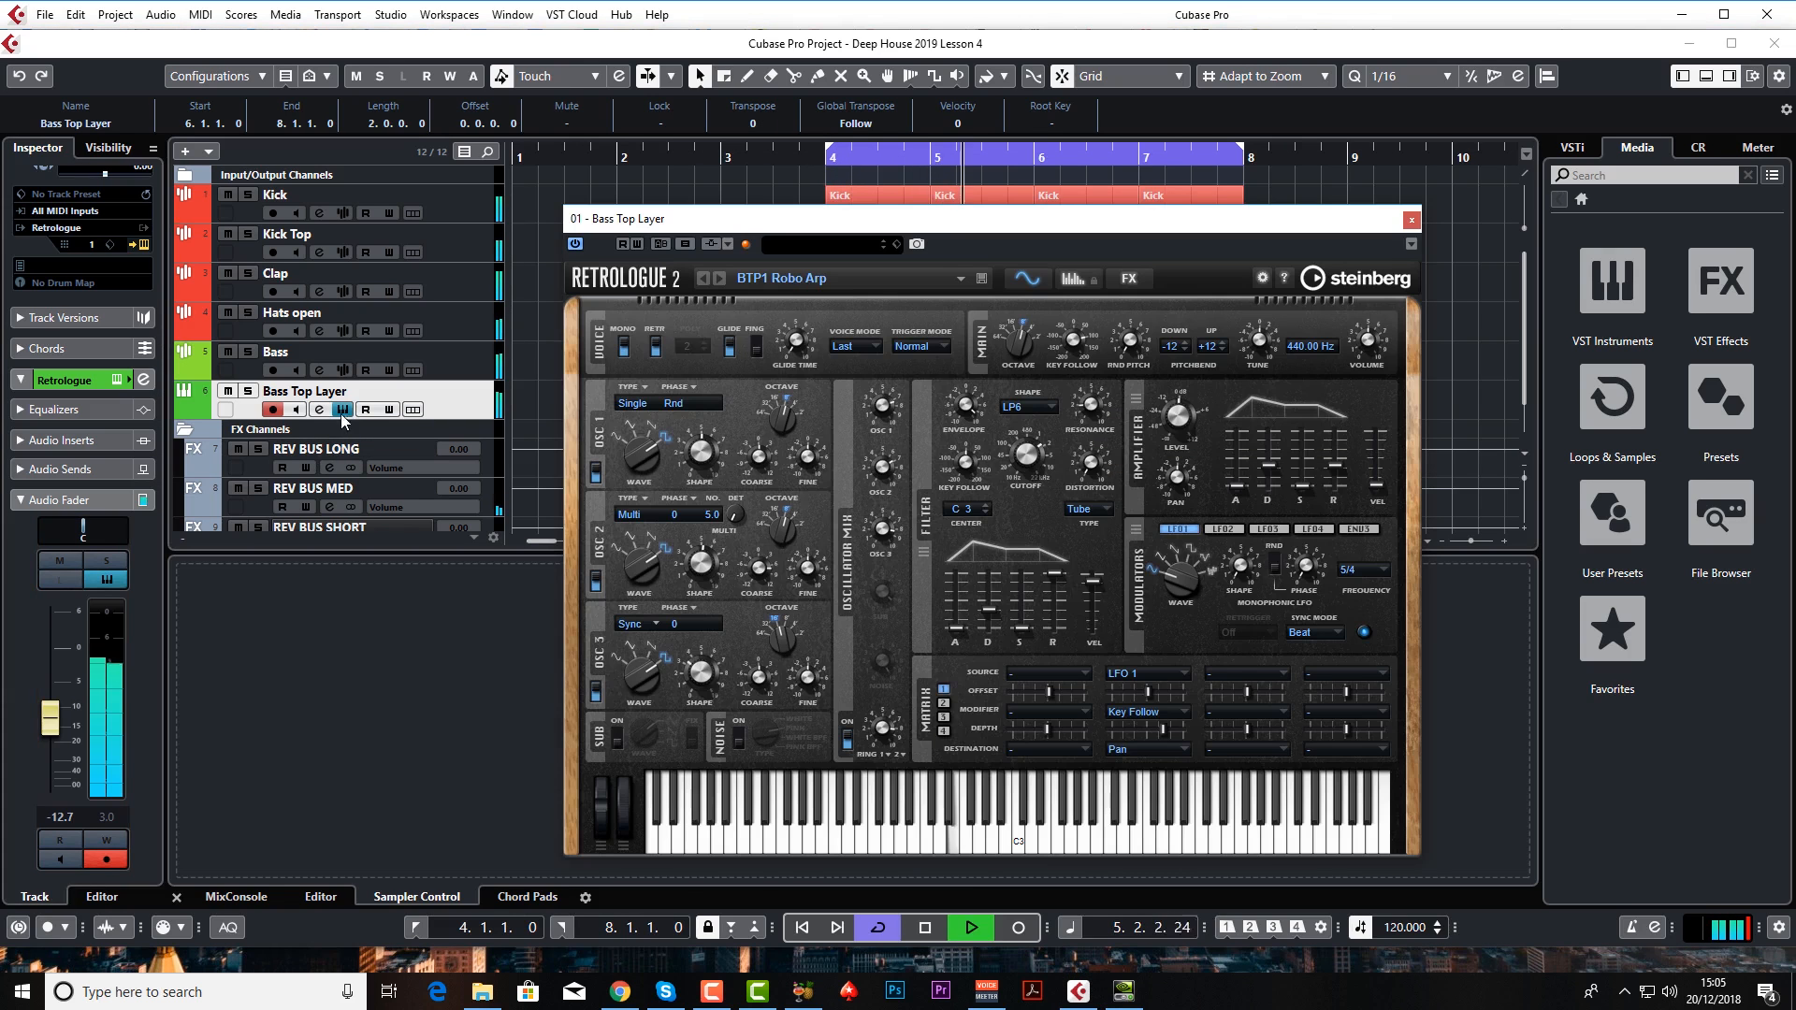
pyautogui.moveTo(51, 719); pyautogui.dragTo(51, 701)
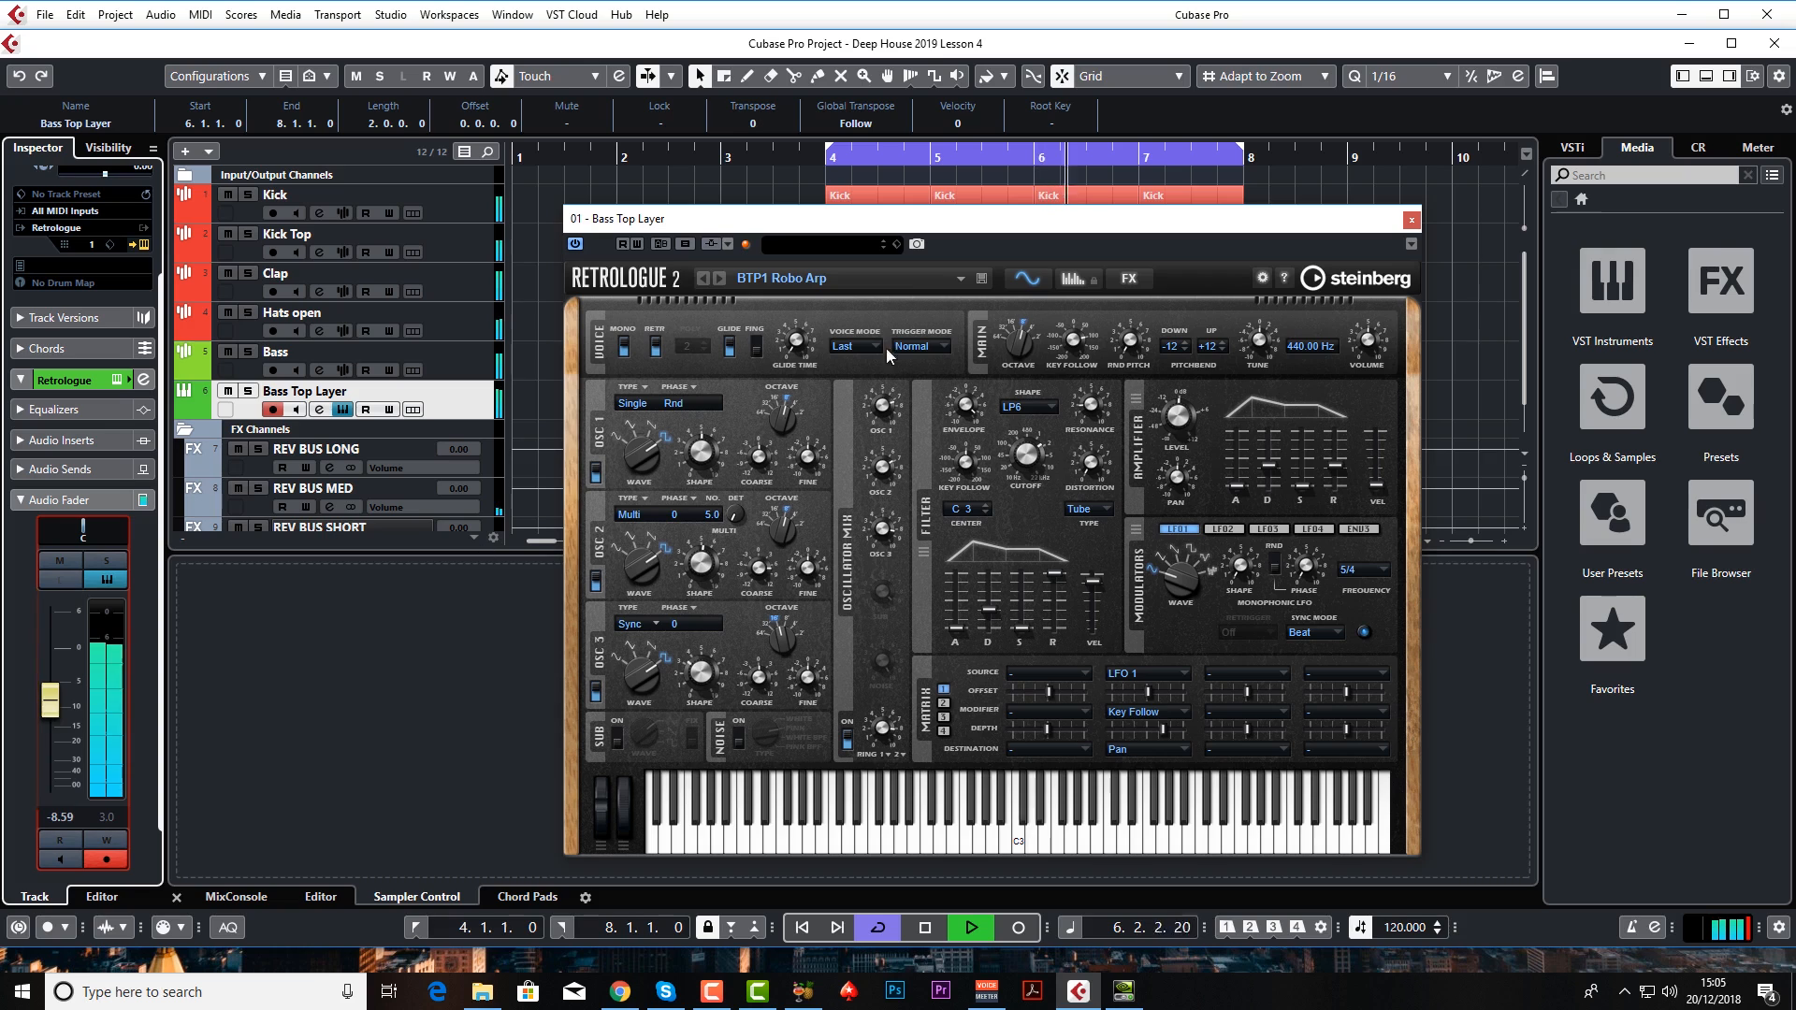
# - Try the main Octave control of Retrologue during playback, then stop the loop
pyautogui.click(1023, 327)
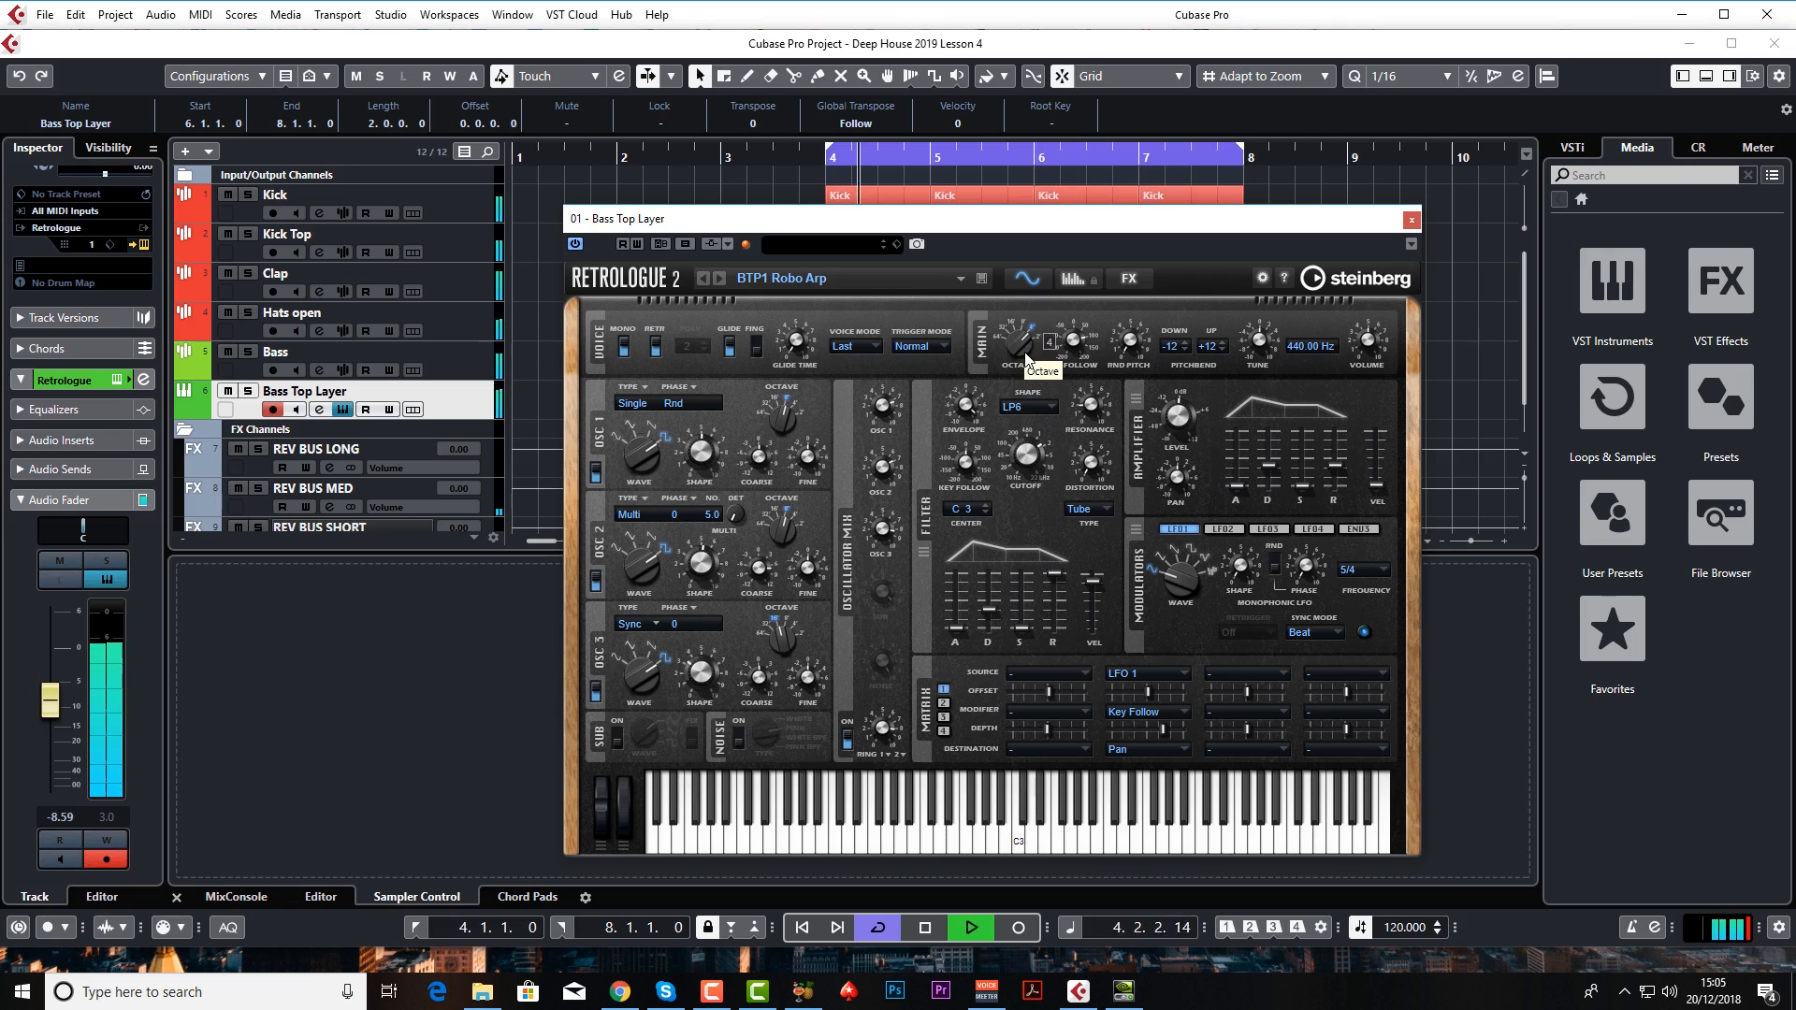
pyautogui.click(1023, 329)
pyautogui.press('space')
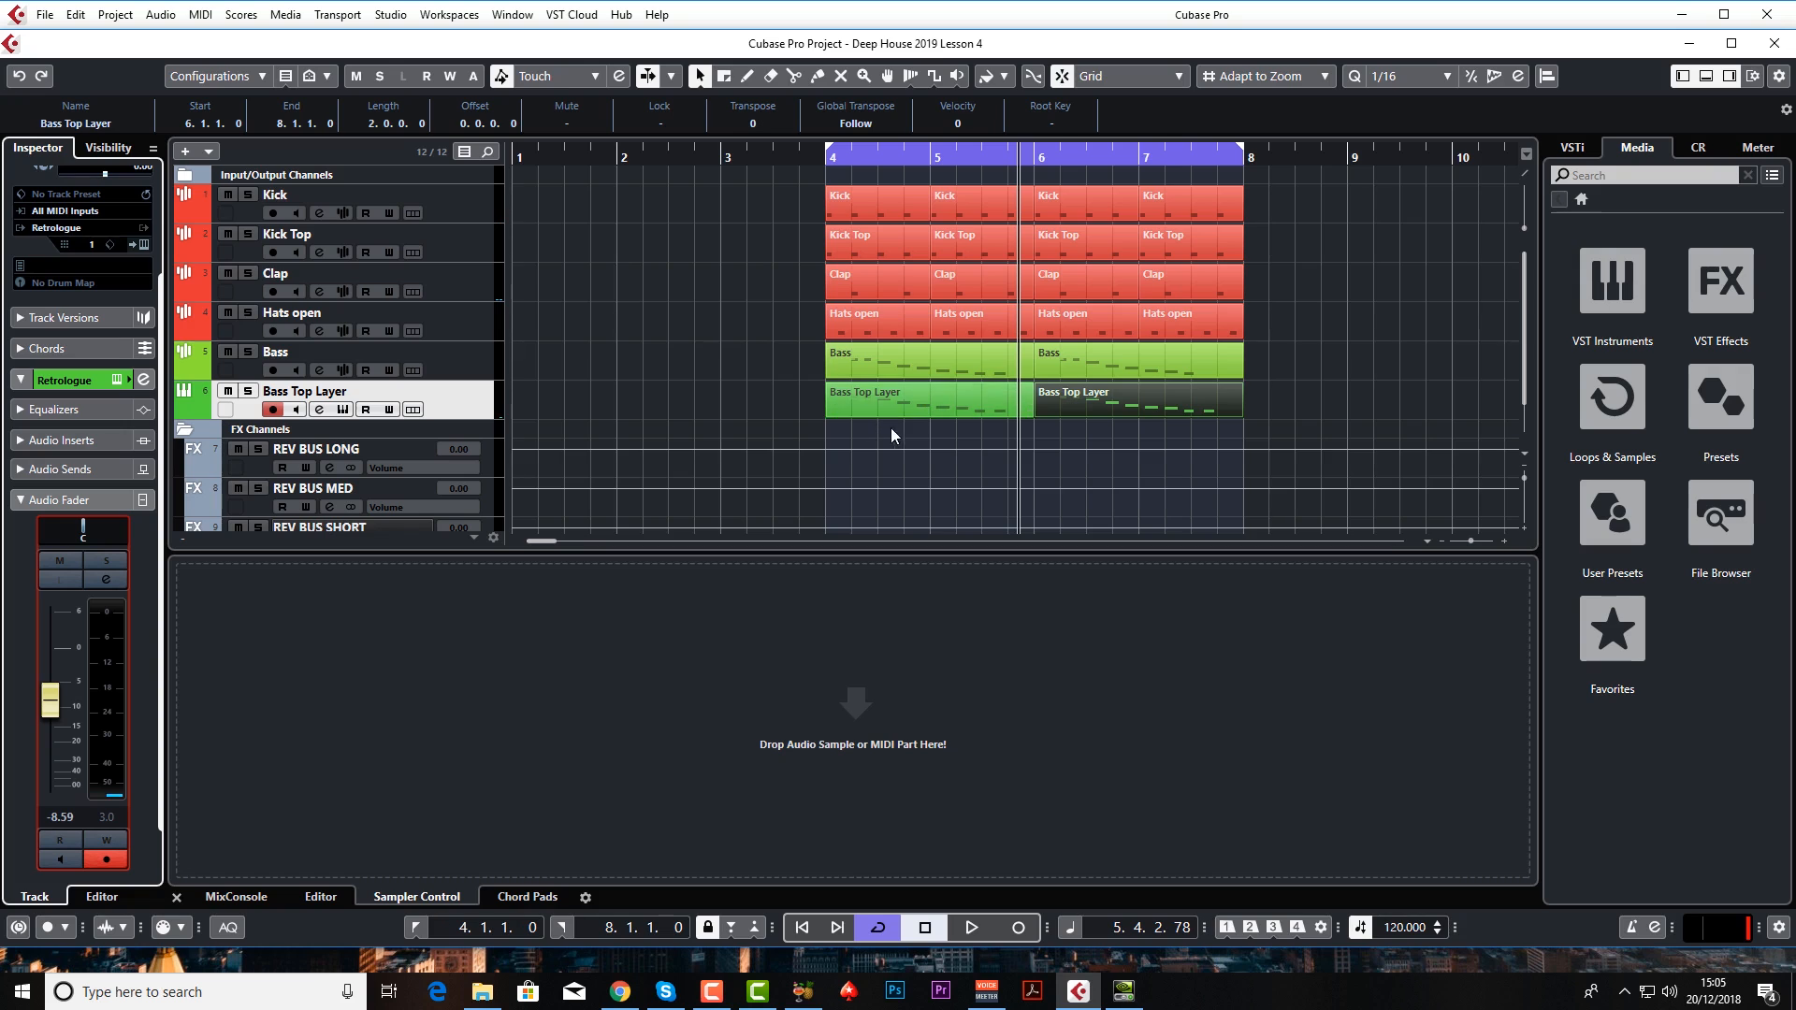
# - Apply a low-cut filter with a 48 dB/Oct slope at about 481.6 Hz to the Bass Top Layer channel during playback
pyautogui.click(317, 410)
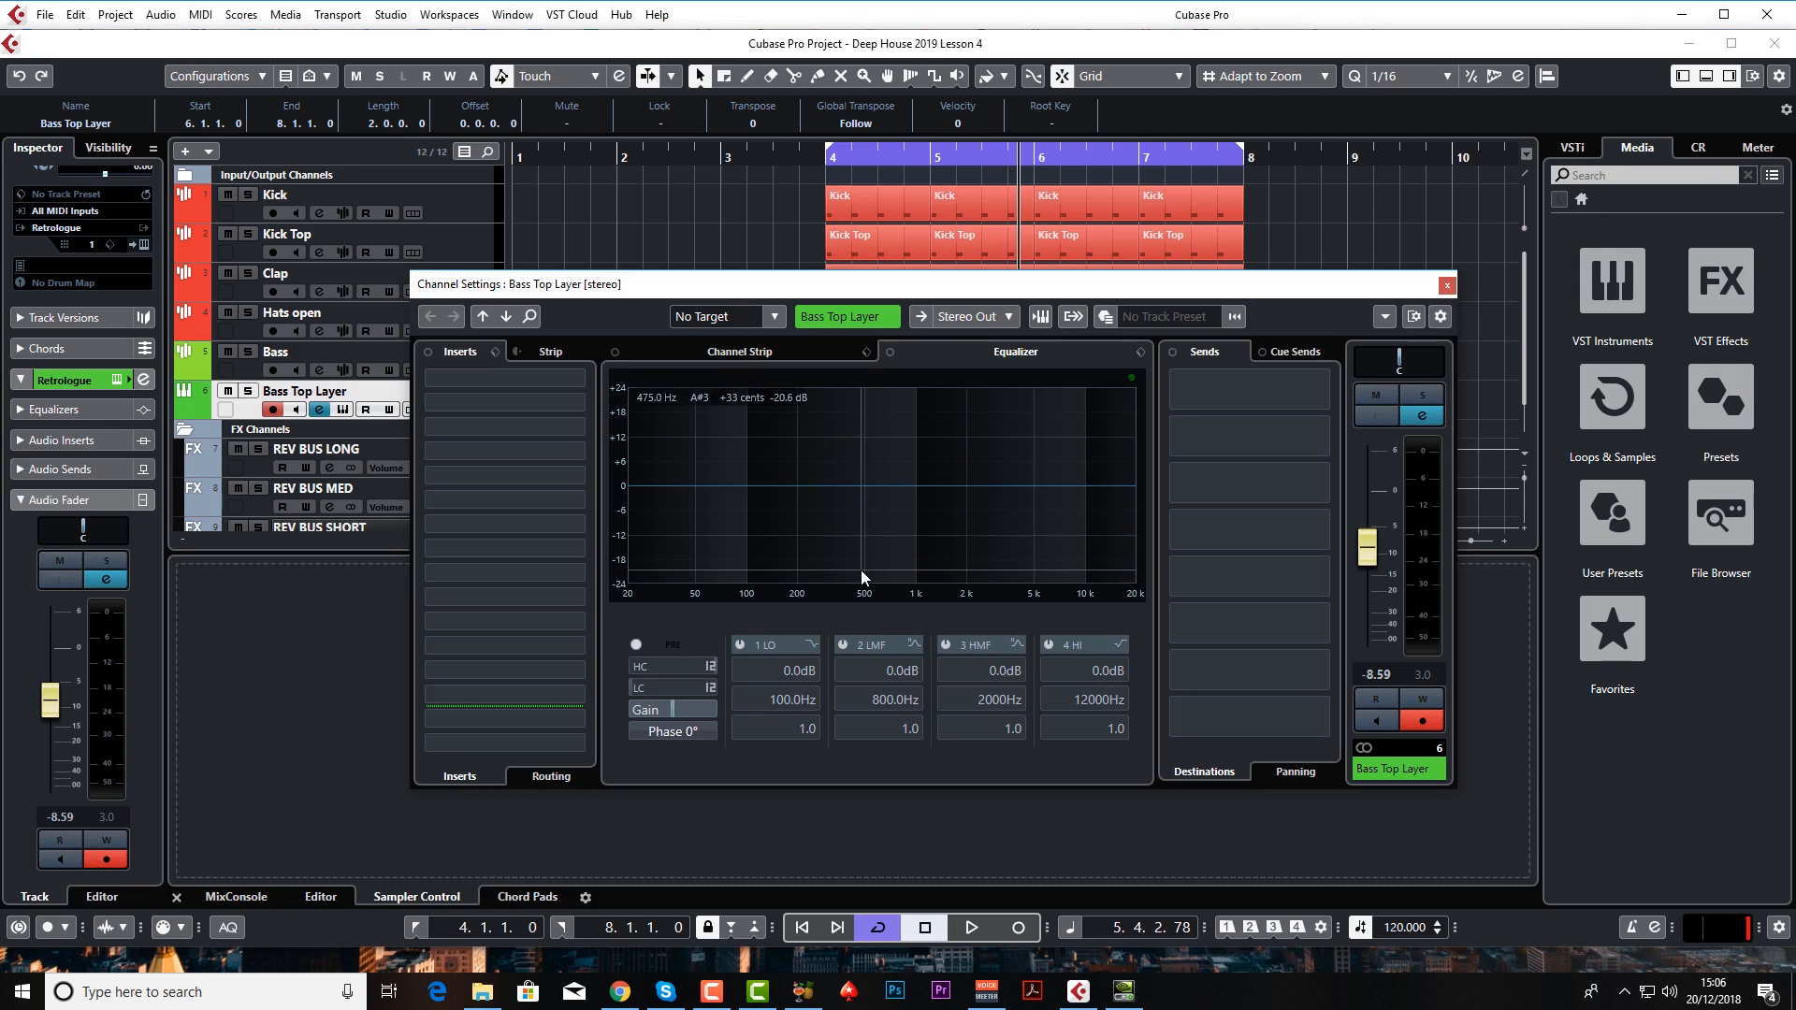
pyautogui.press('space')
pyautogui.moveTo(686, 689); pyautogui.dragTo(756, 455)
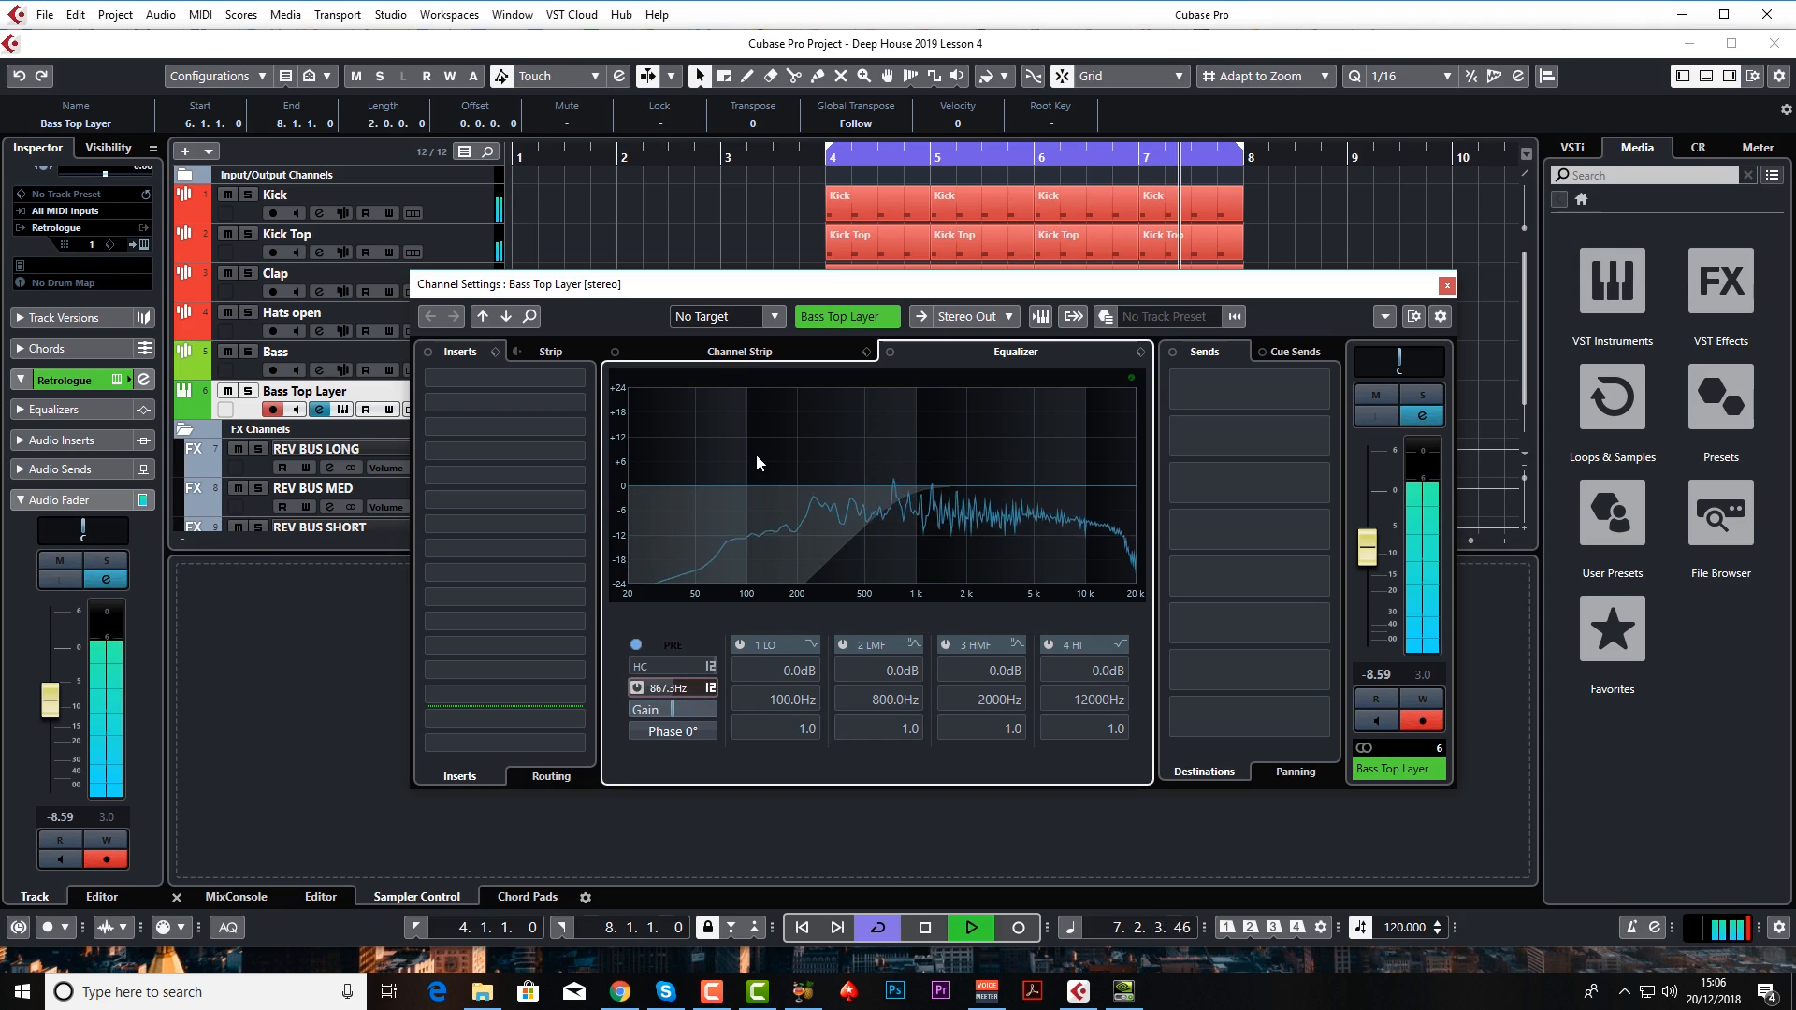
pyautogui.moveTo(680, 687); pyautogui.dragTo(672, 709)
pyautogui.rightClick(679, 690)
pyautogui.moveTo(823, 768)
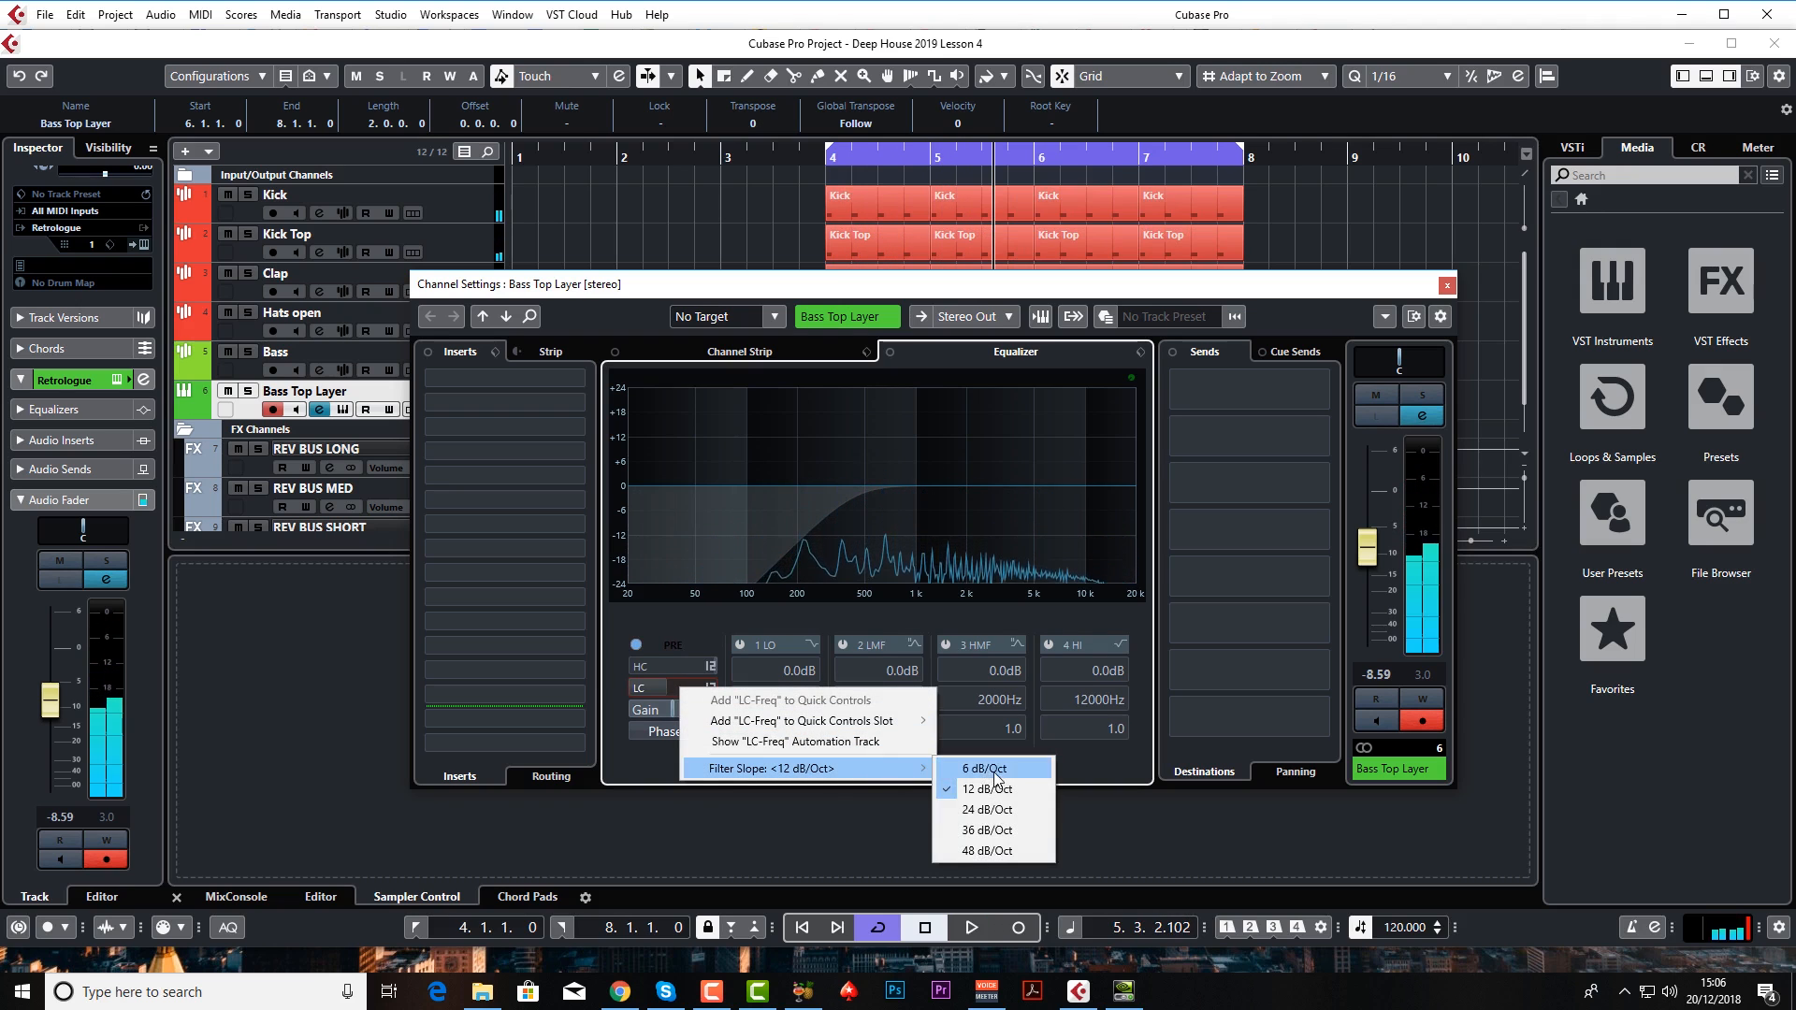
pyautogui.click(986, 849)
pyautogui.moveTo(681, 692)
pyautogui.mouseDown()
pyautogui.moveTo(677, 714)
pyautogui.moveTo(688, 694)
pyautogui.mouseUp()
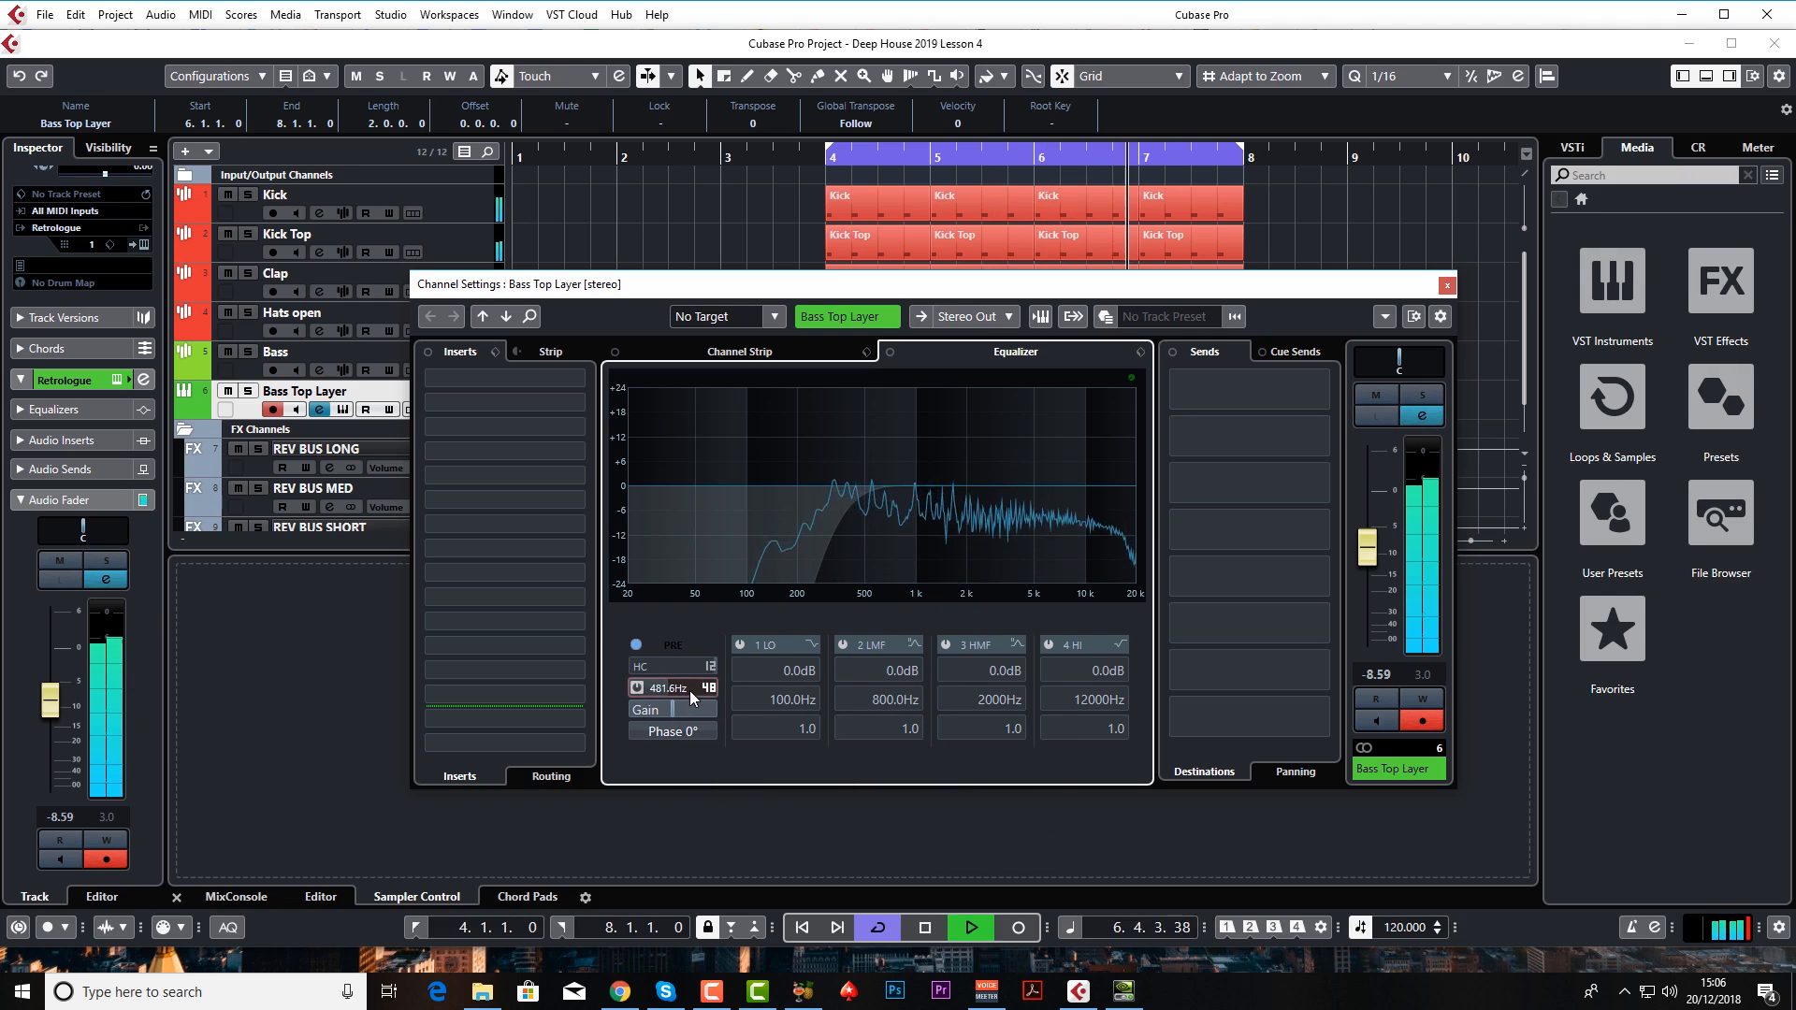
# - Solo the Bass Top Layer, lower its low-cut frequency, unsolo it, close the channel settings and stop playback
pyautogui.click(249, 392)
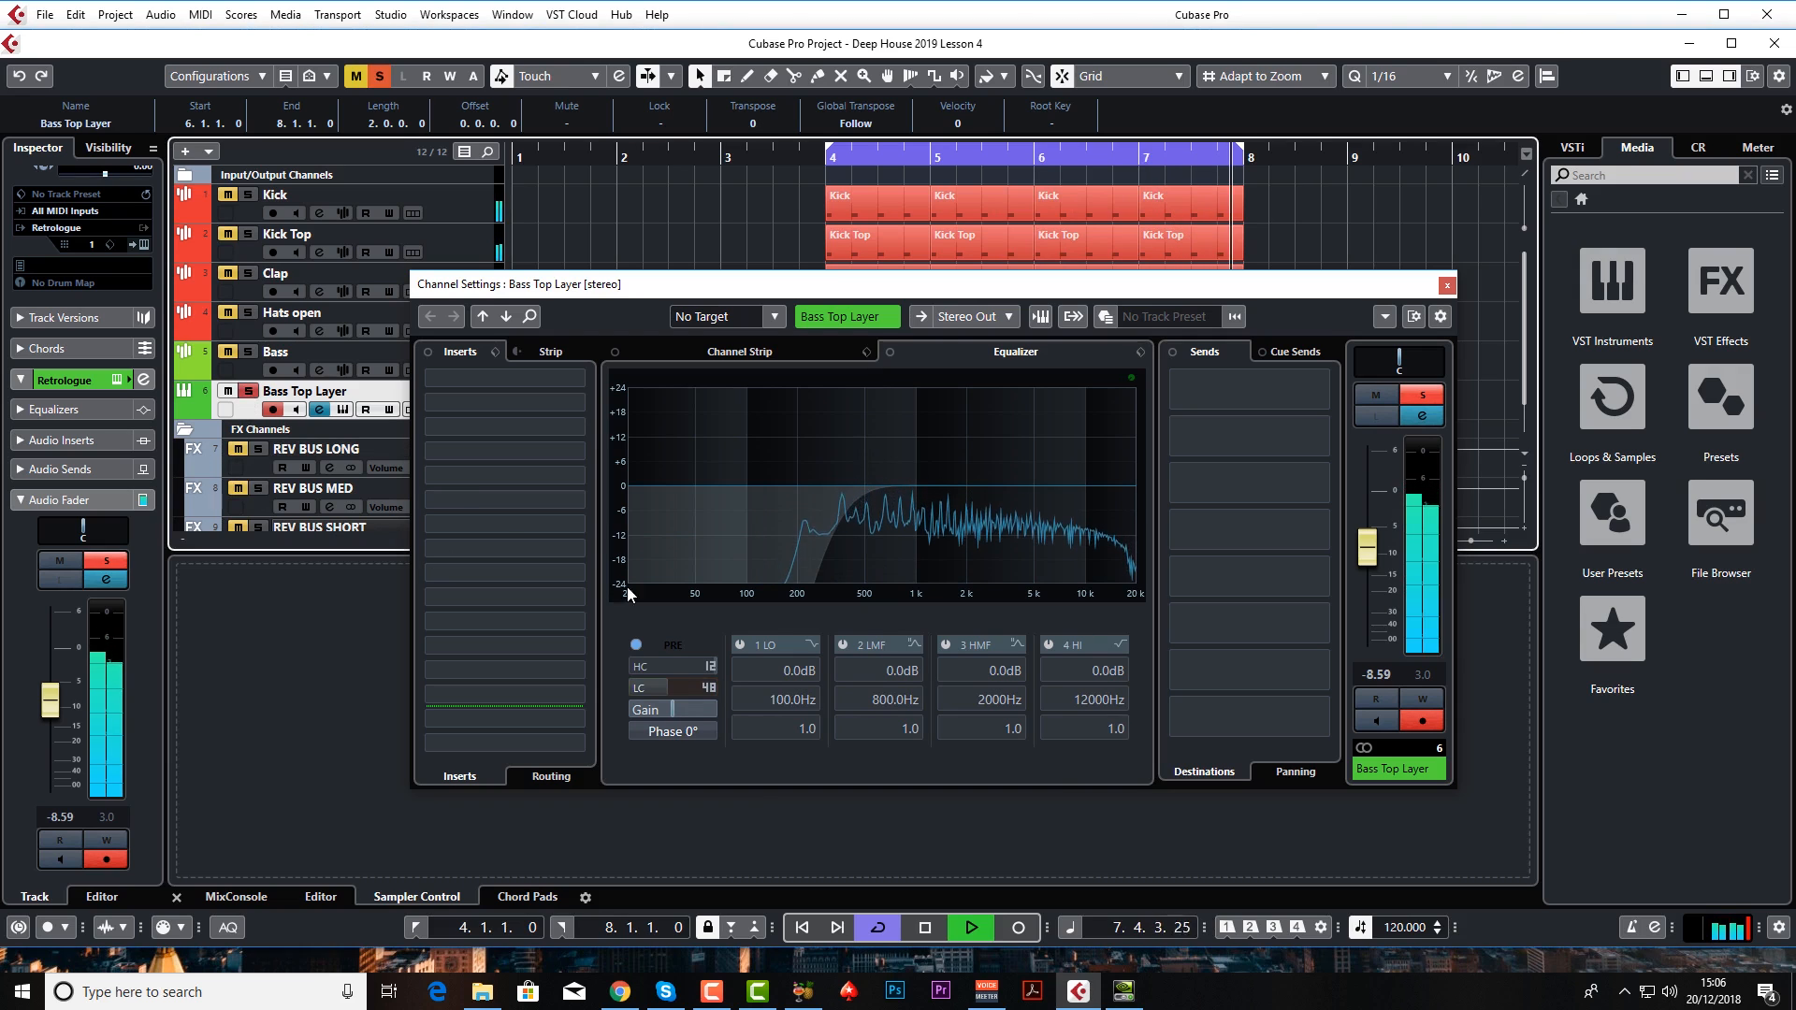
pyautogui.moveTo(669, 690); pyautogui.dragTo(668, 732)
pyautogui.click(248, 391)
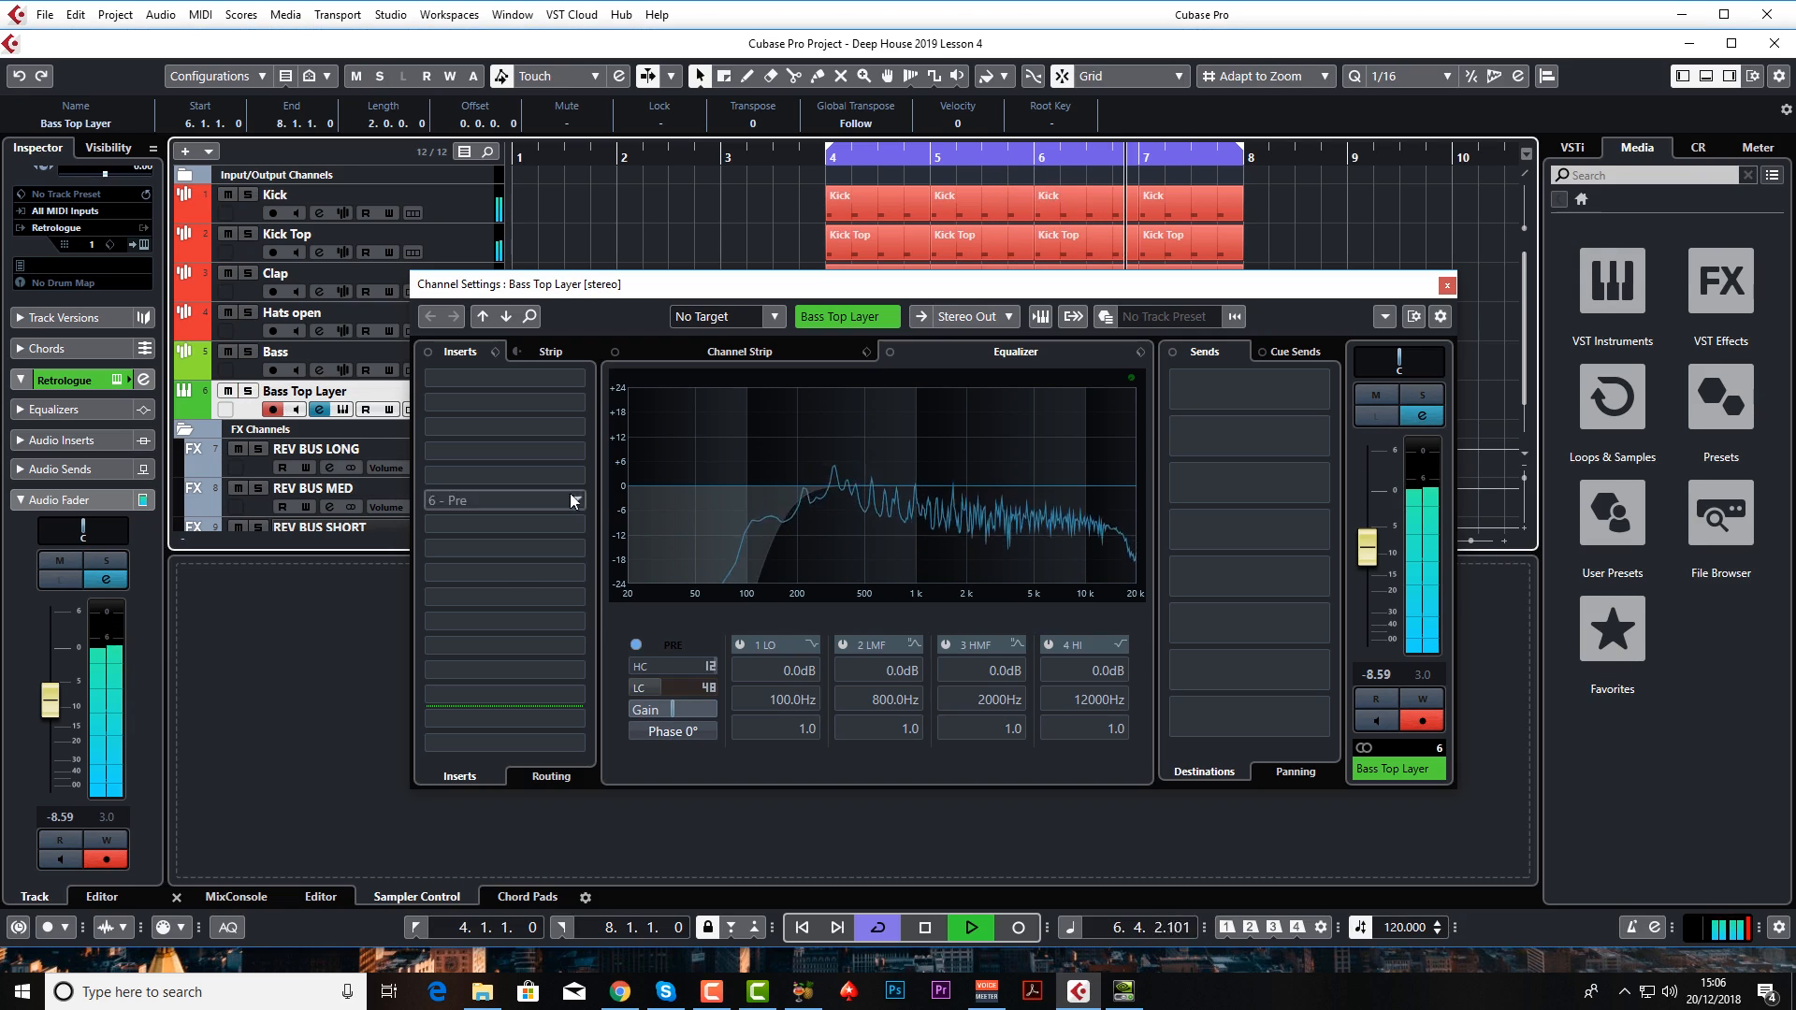
pyautogui.click(1446, 284)
pyautogui.press('space')
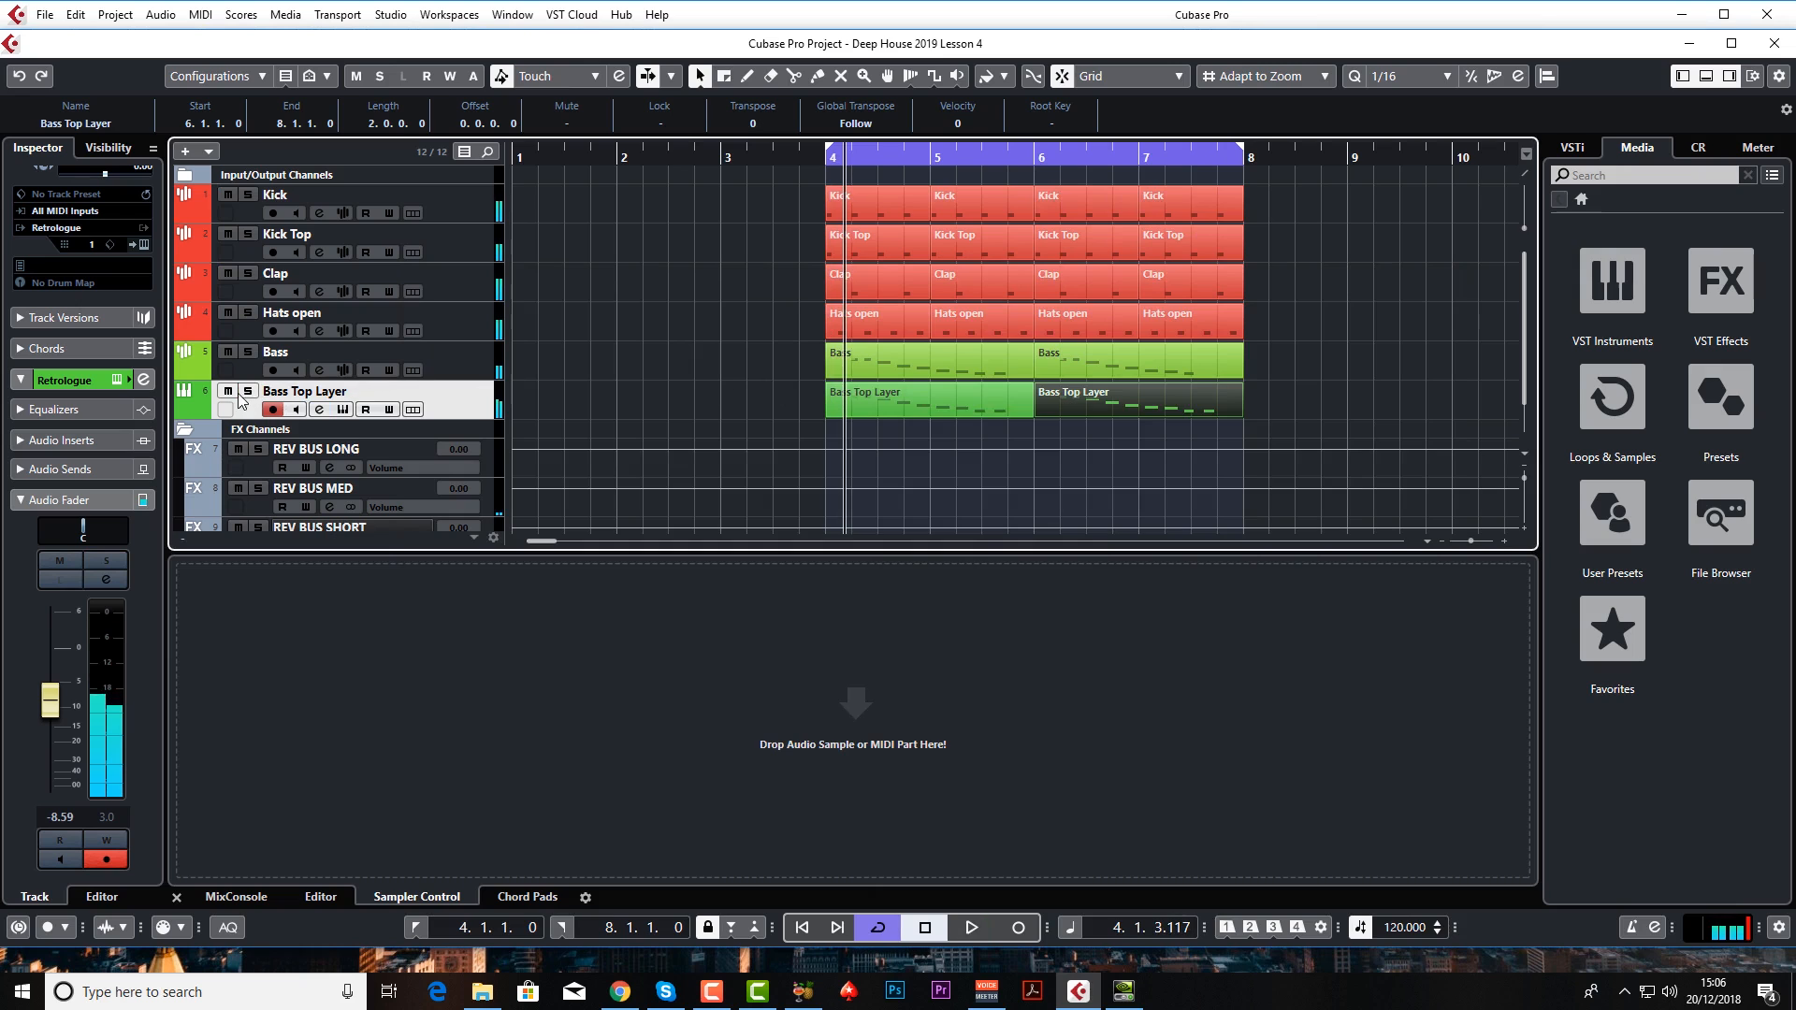
# - Adjust Retrologue's amplifier envelope sustain to about 27 %, listening to the Bass Top Layer soloed and in the full mix
pyautogui.click(343, 410)
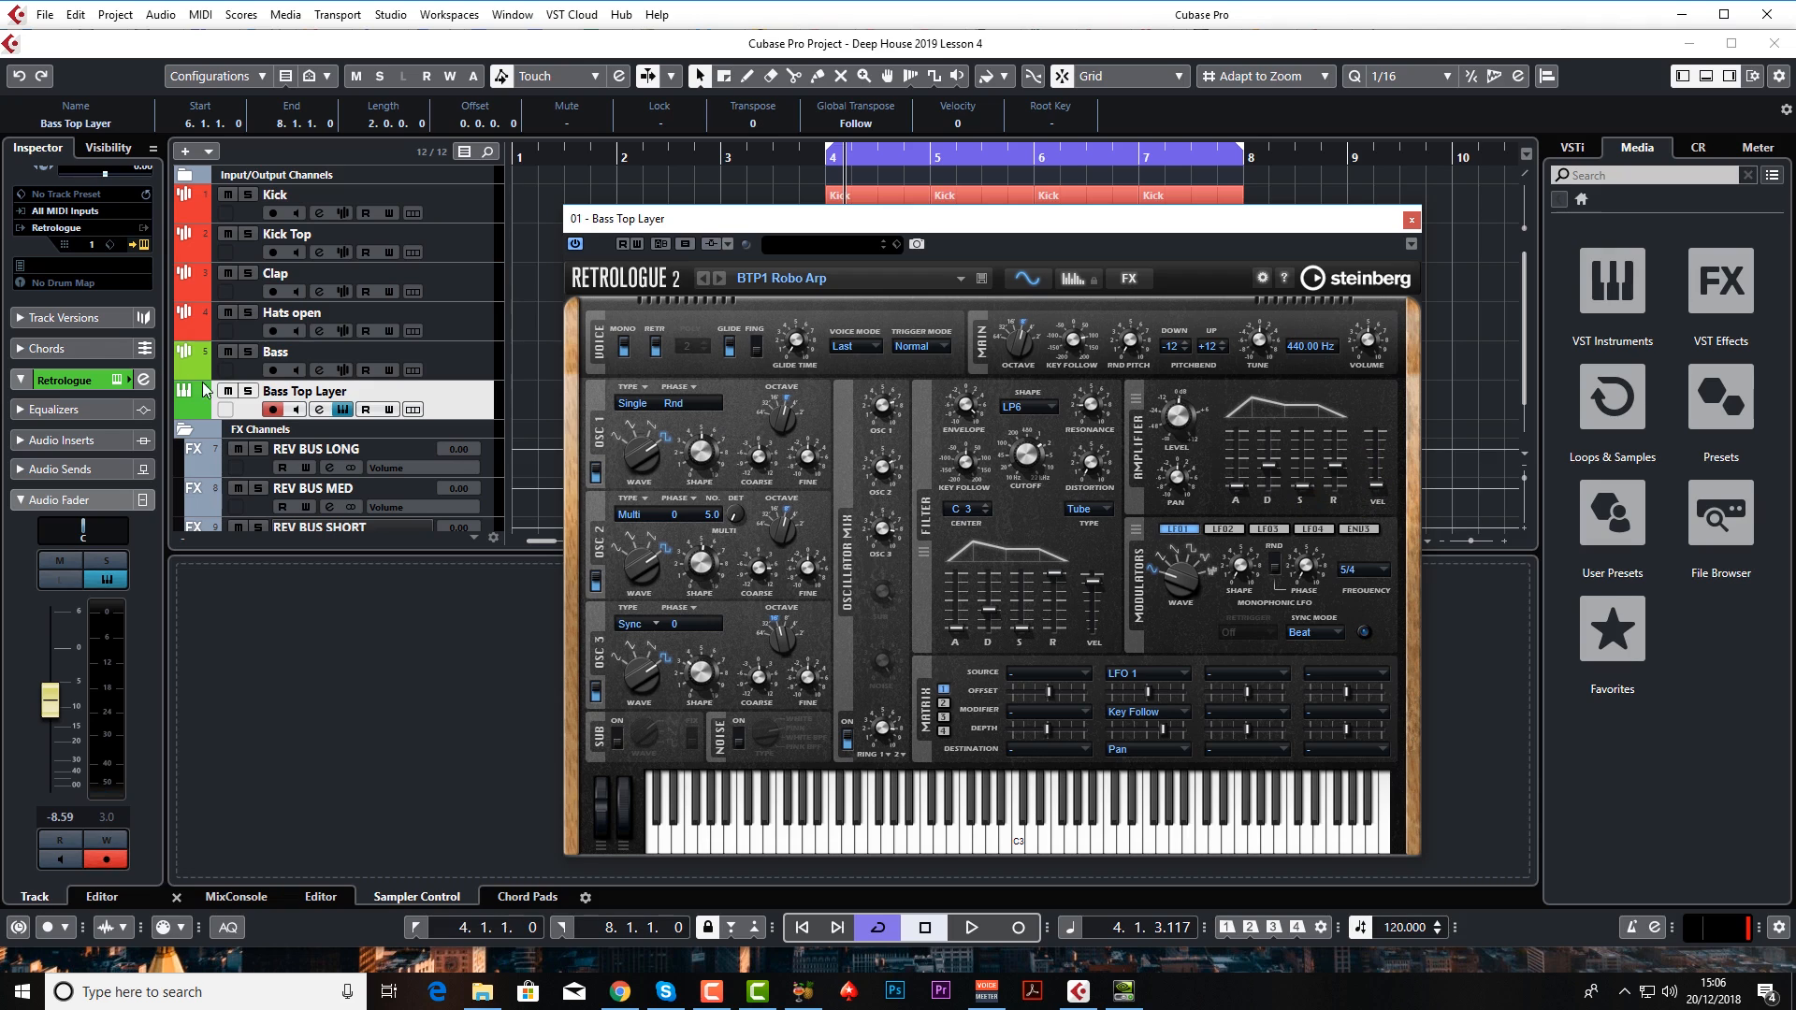
pyautogui.click(247, 391)
pyautogui.press('space')
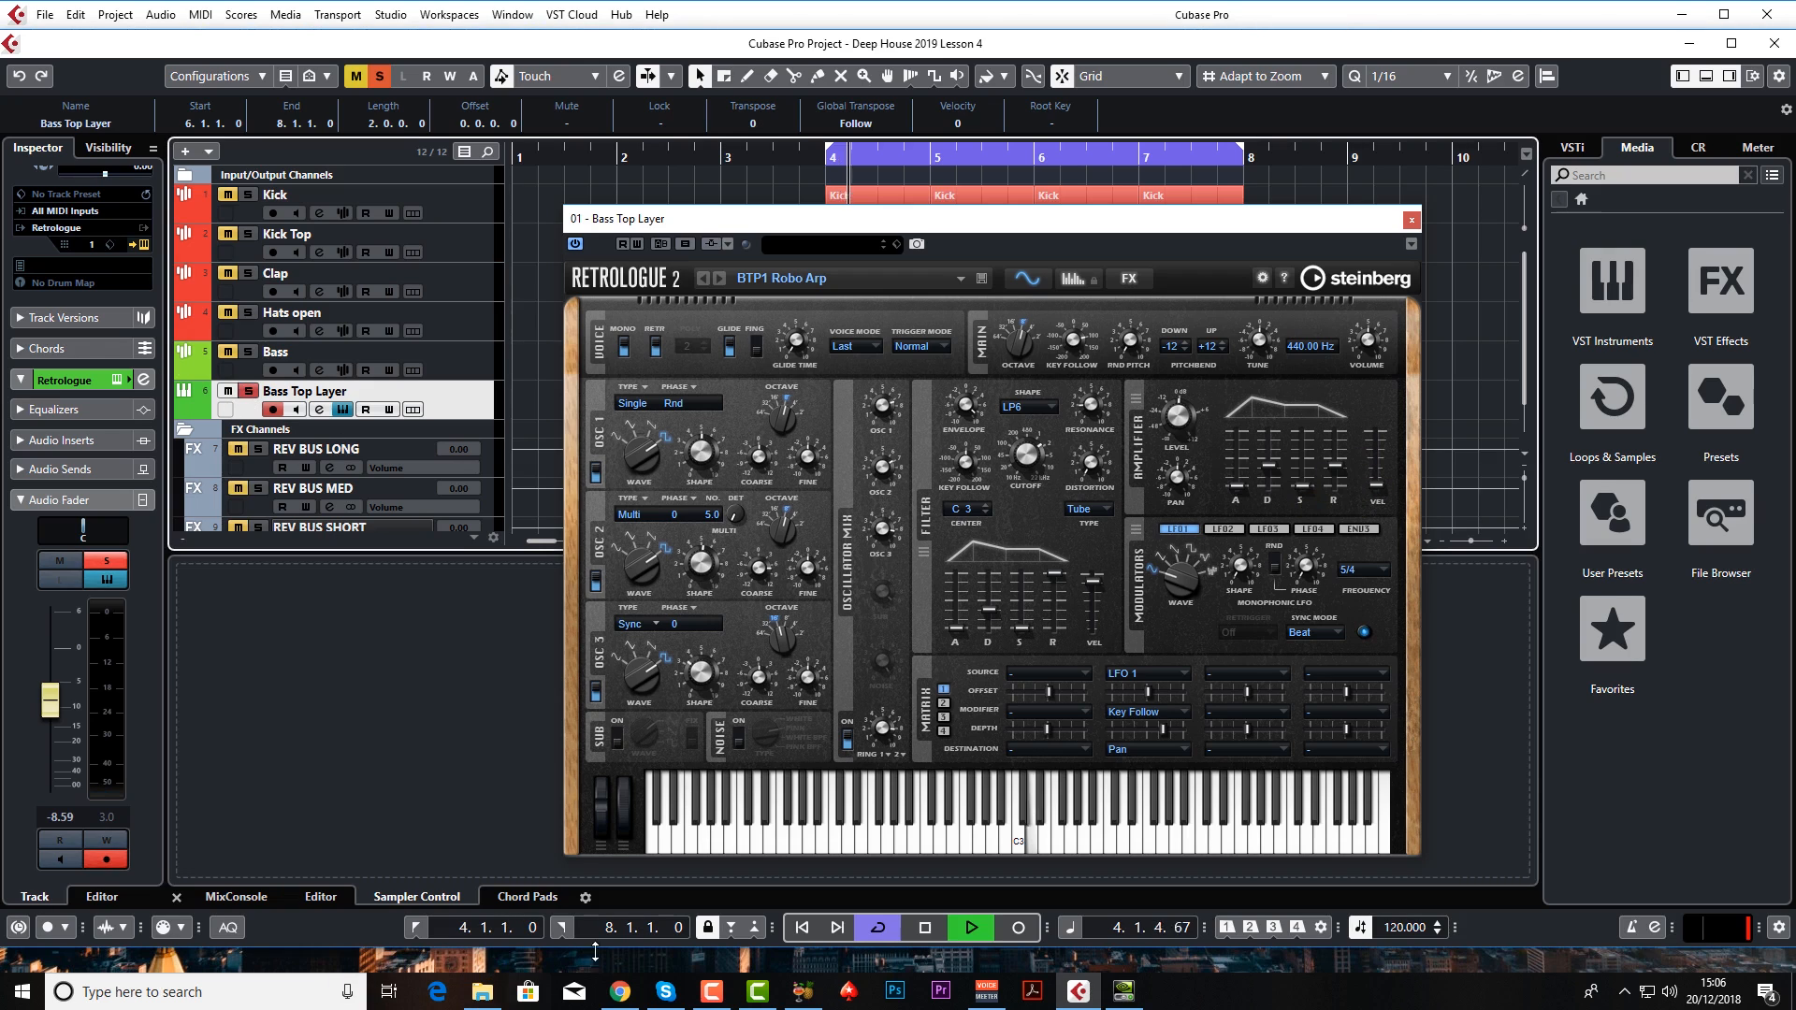
pyautogui.moveTo(1301, 484)
pyautogui.mouseDown()
pyautogui.moveTo(1306, 456)
pyautogui.moveTo(1307, 473)
pyautogui.mouseUp()
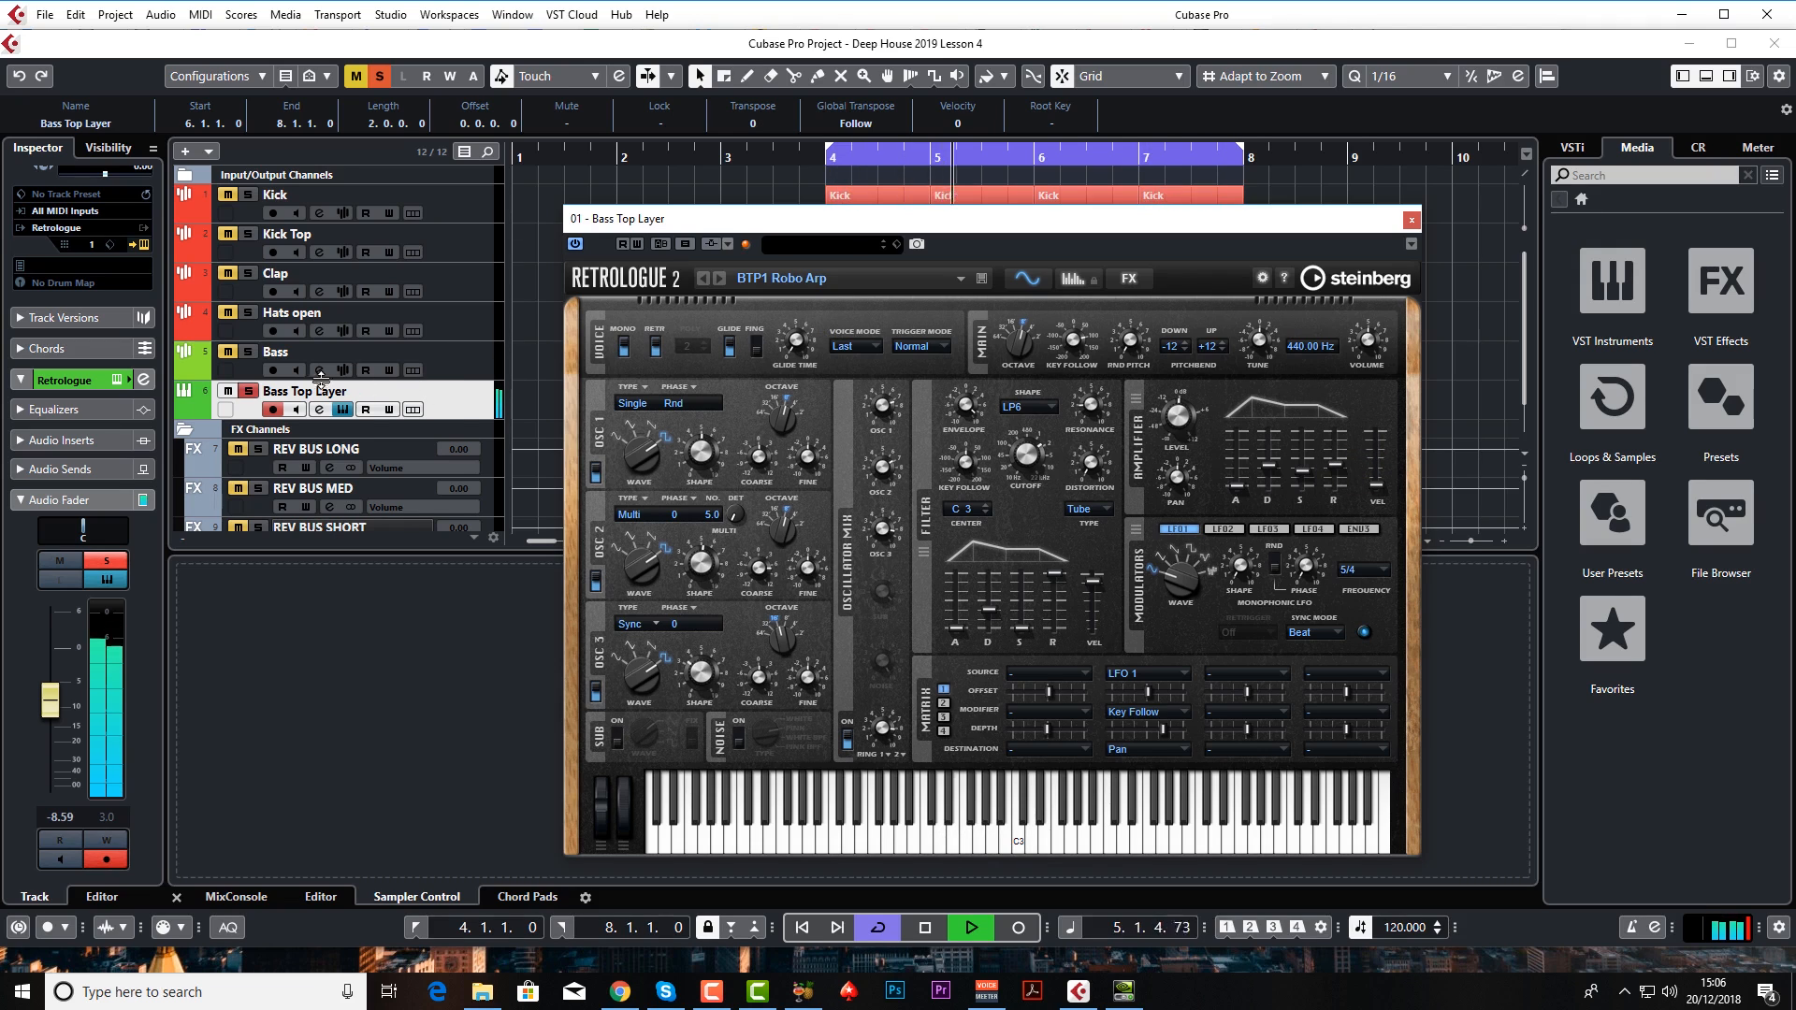
pyautogui.click(249, 391)
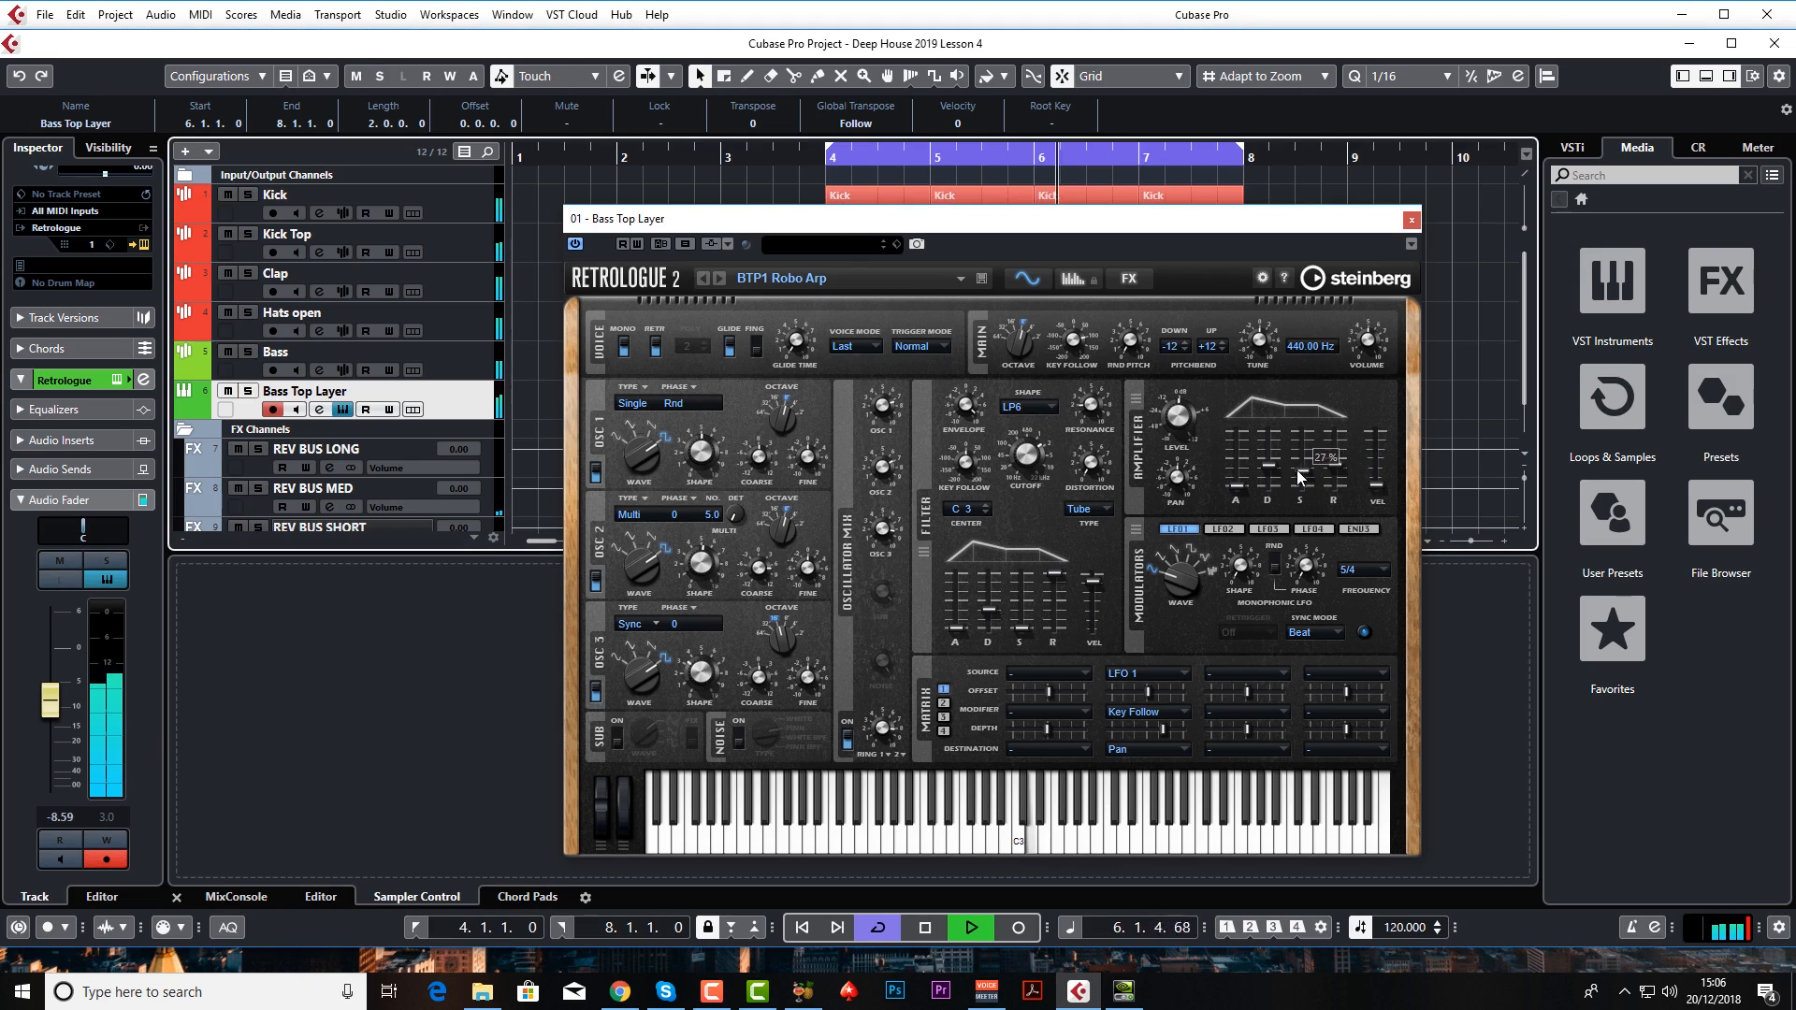
pyautogui.moveTo(1295, 472); pyautogui.dragTo(1305, 474)
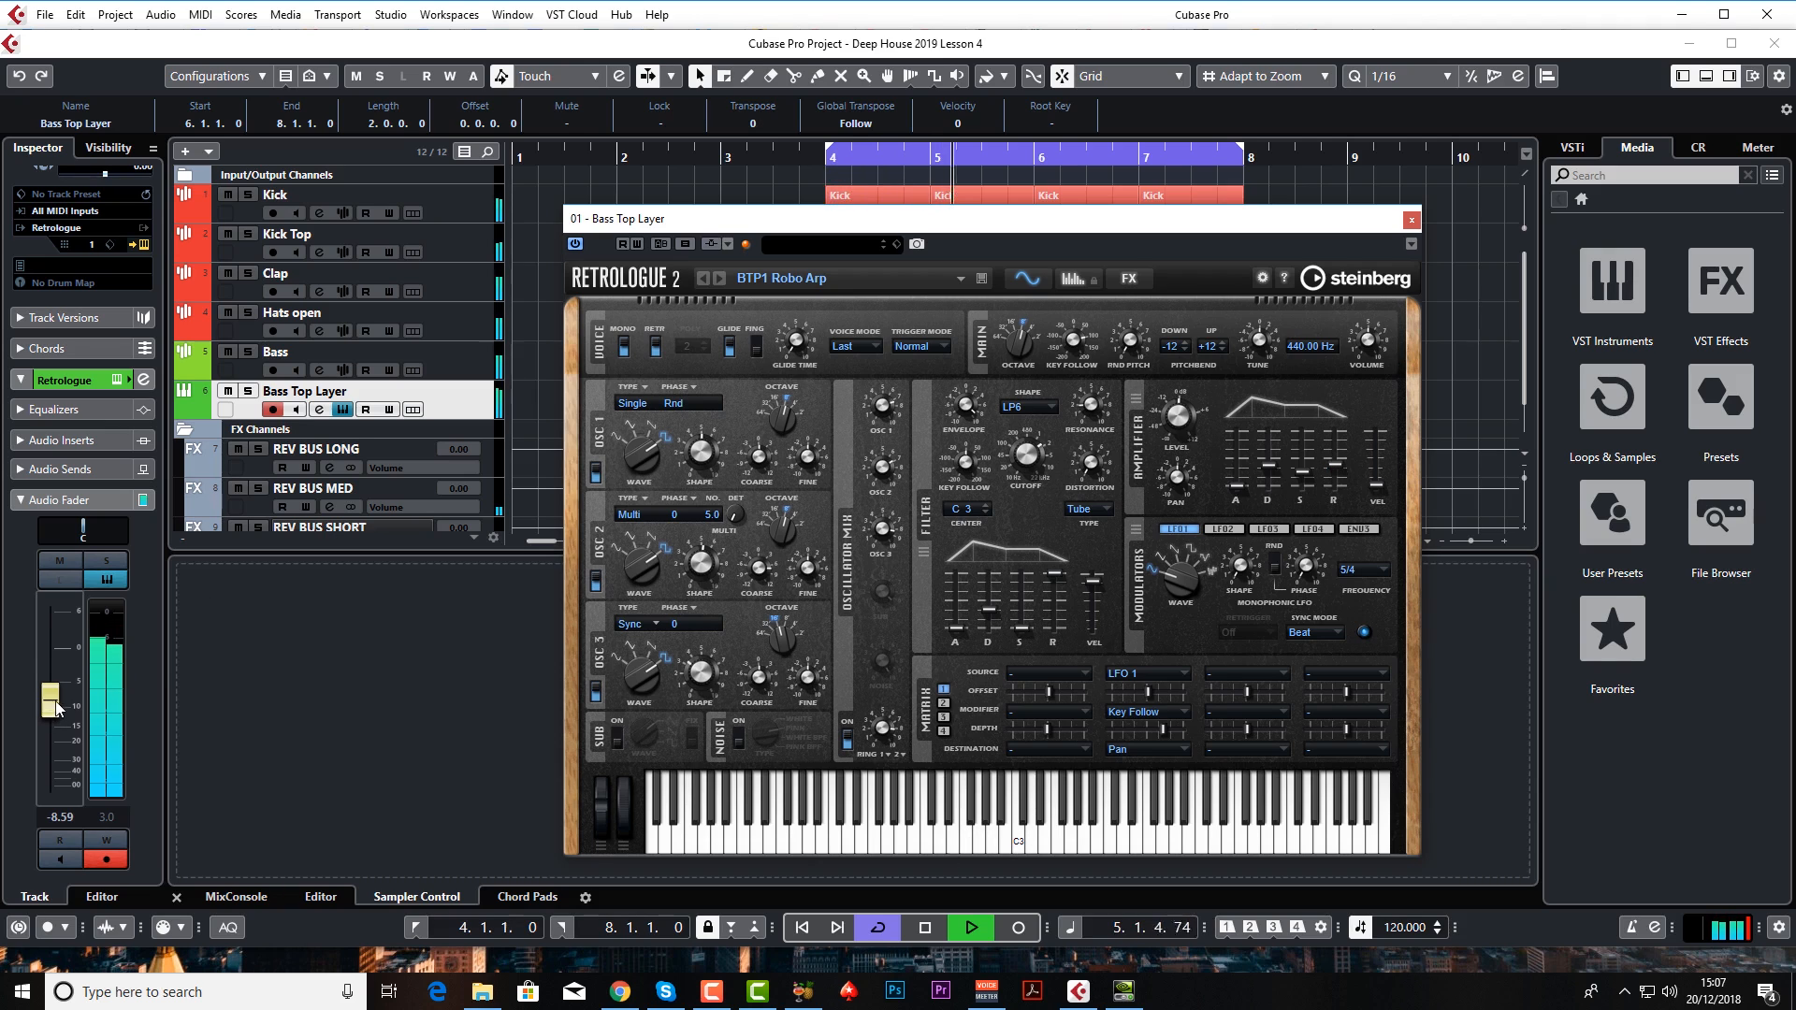
# - Lower the Bass Top Layer level to -12.2 dB and check Retrologue's delay and reverb effects during playback before closing the instrument
pyautogui.moveTo(51, 702); pyautogui.dragTo(53, 716)
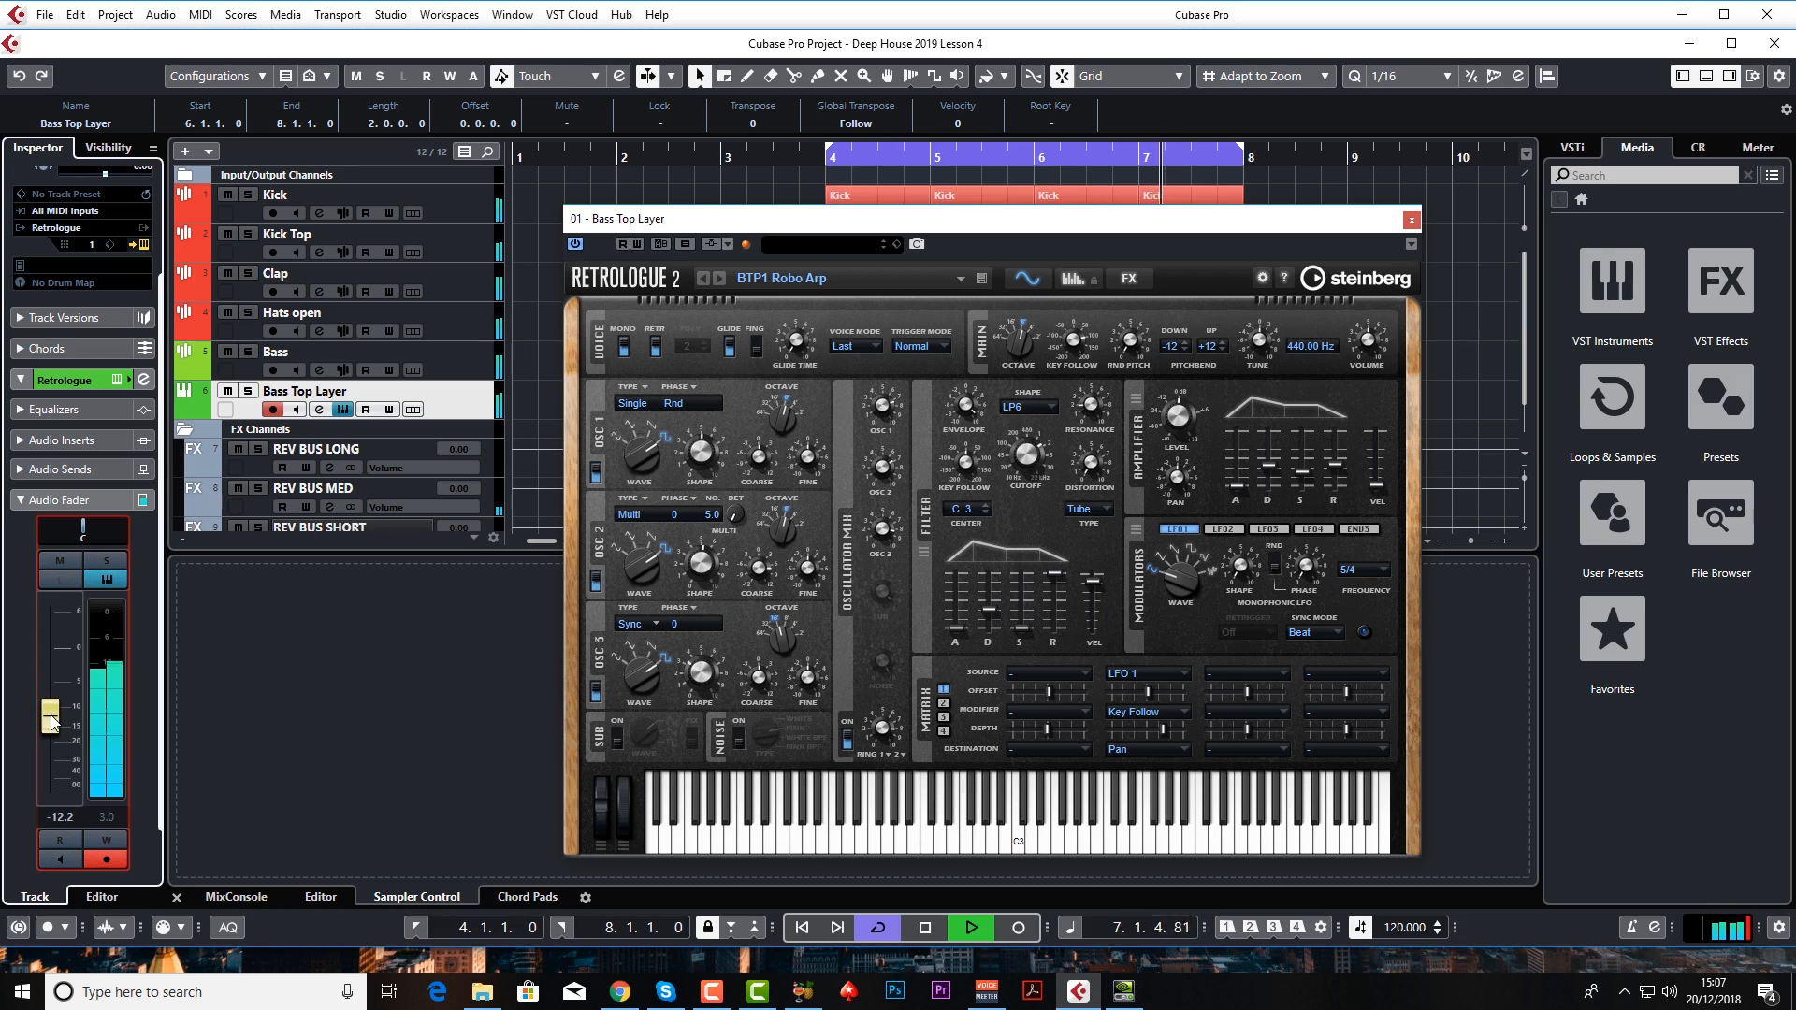
pyautogui.press('space')
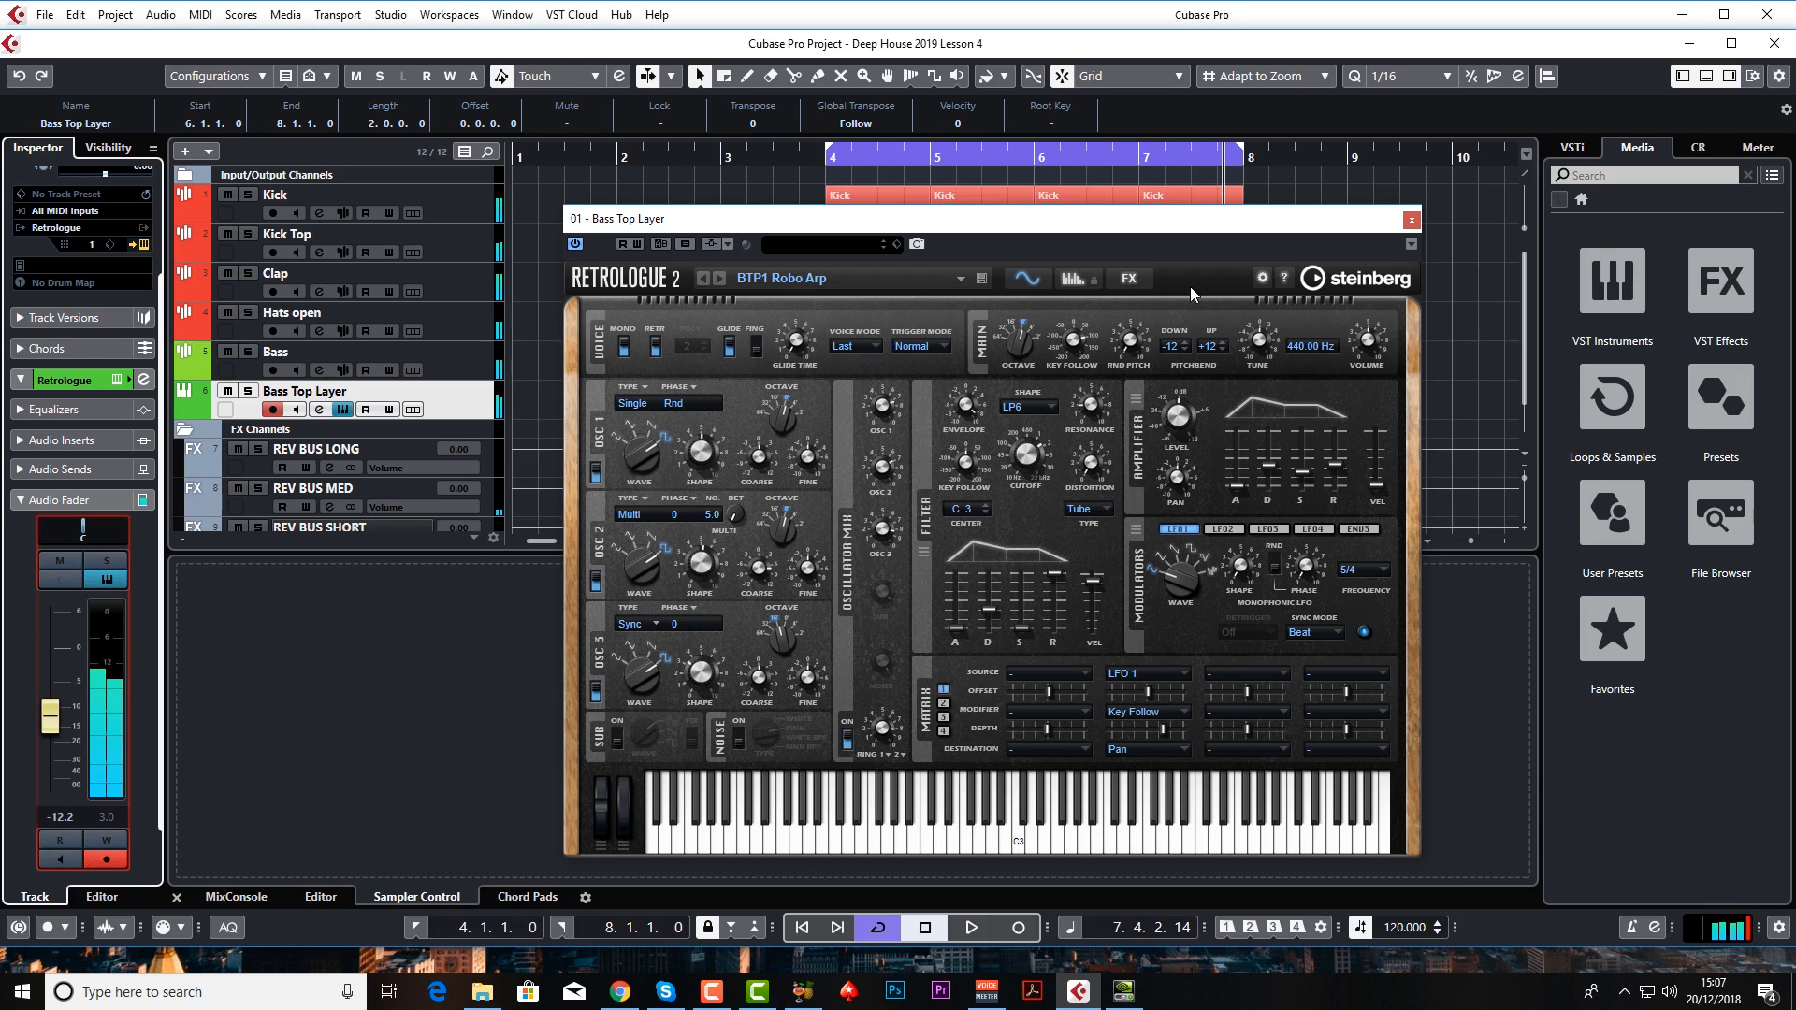
pyautogui.click(1131, 279)
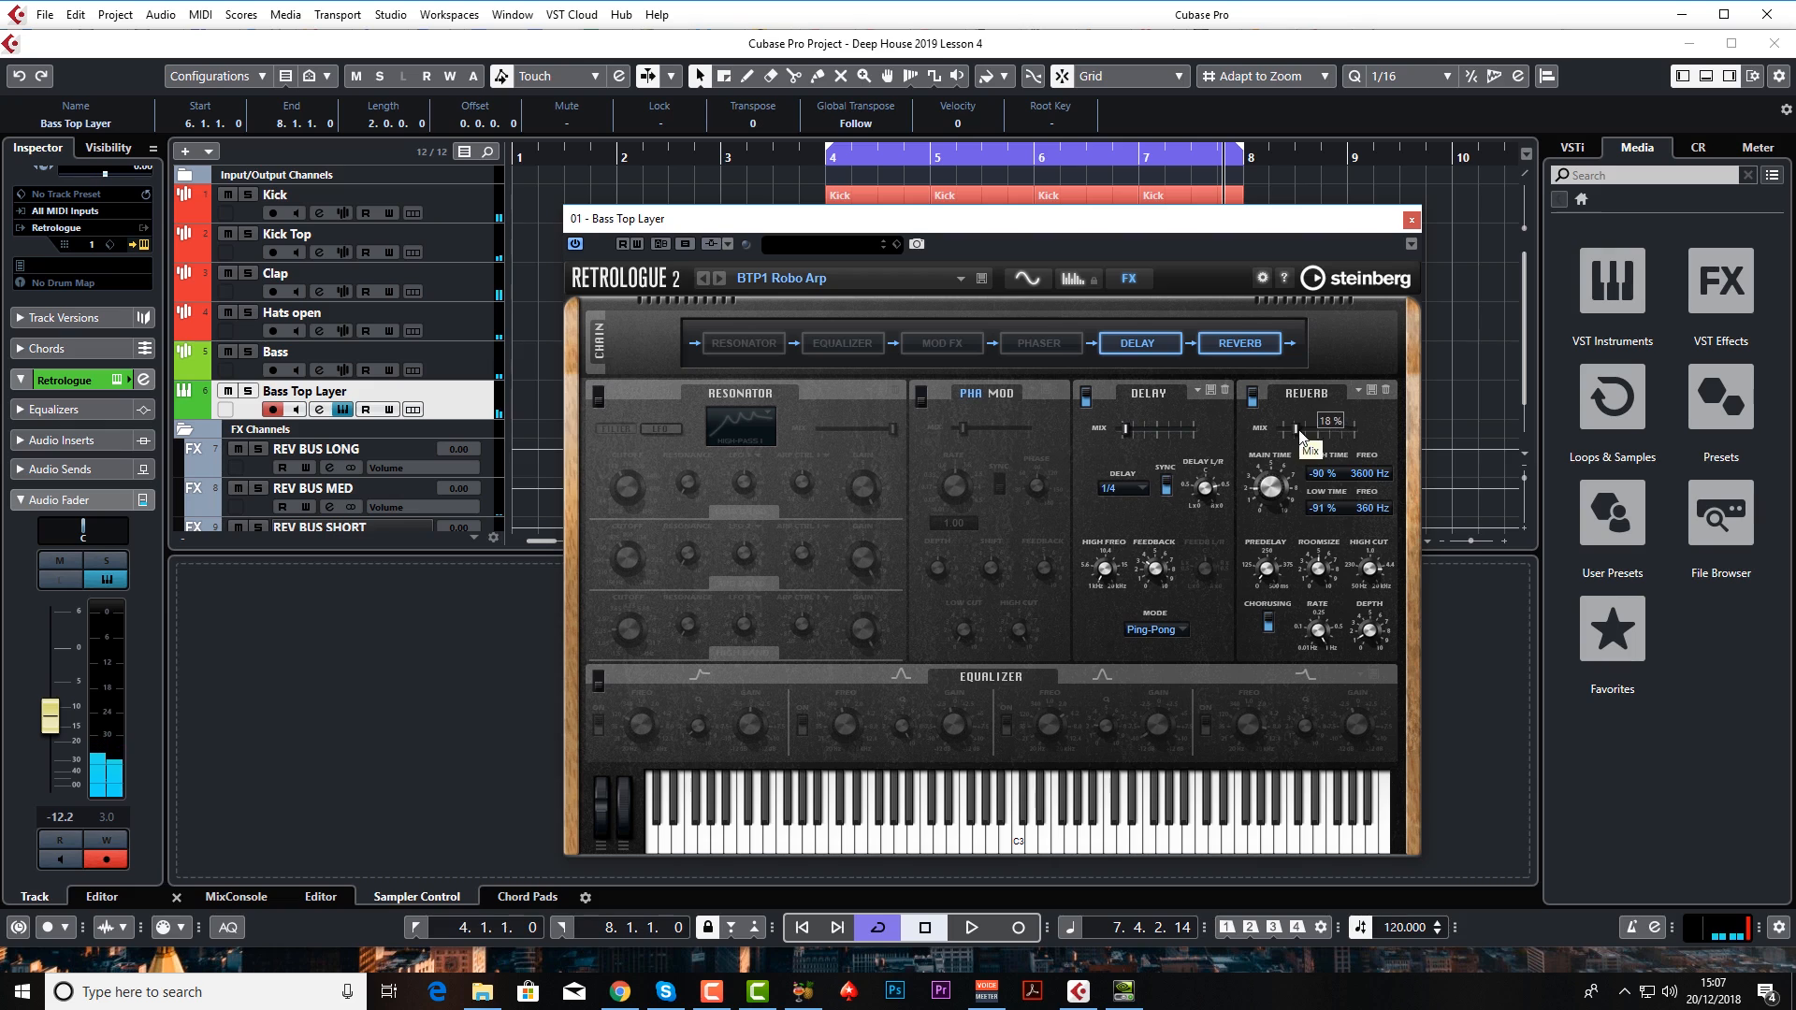
pyautogui.press('space')
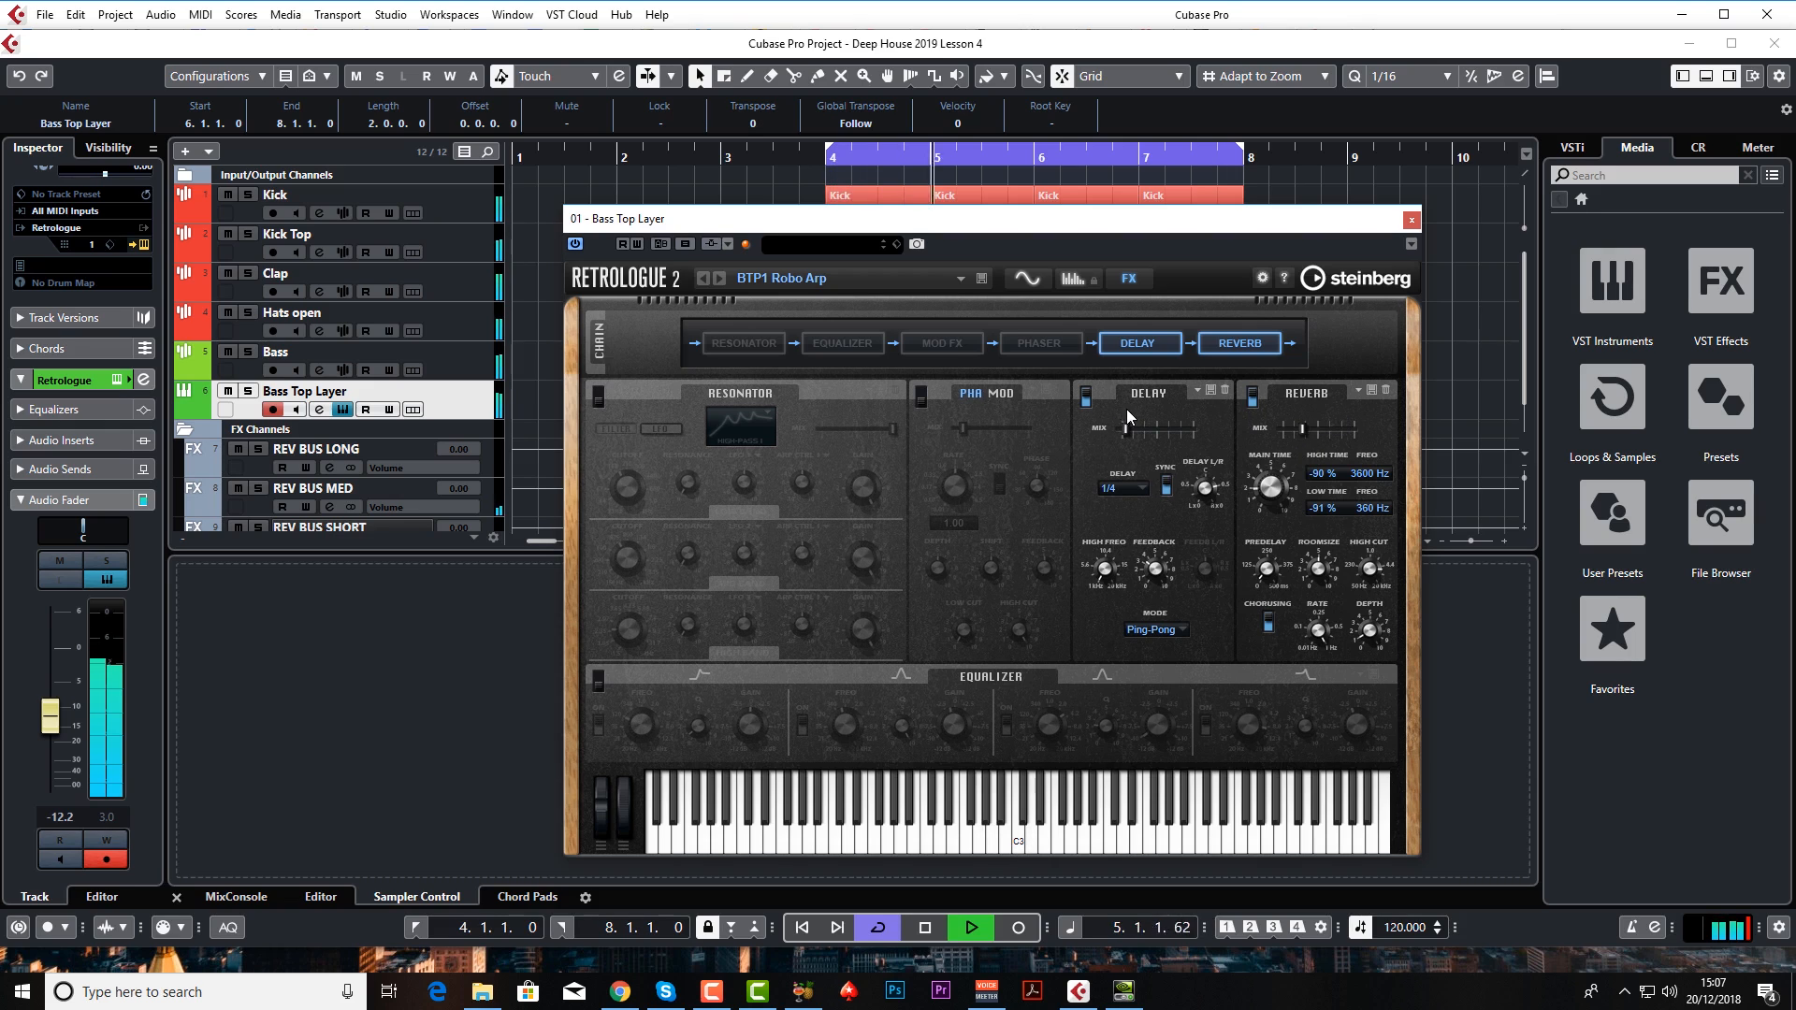
pyautogui.click(1412, 224)
pyautogui.press('space')
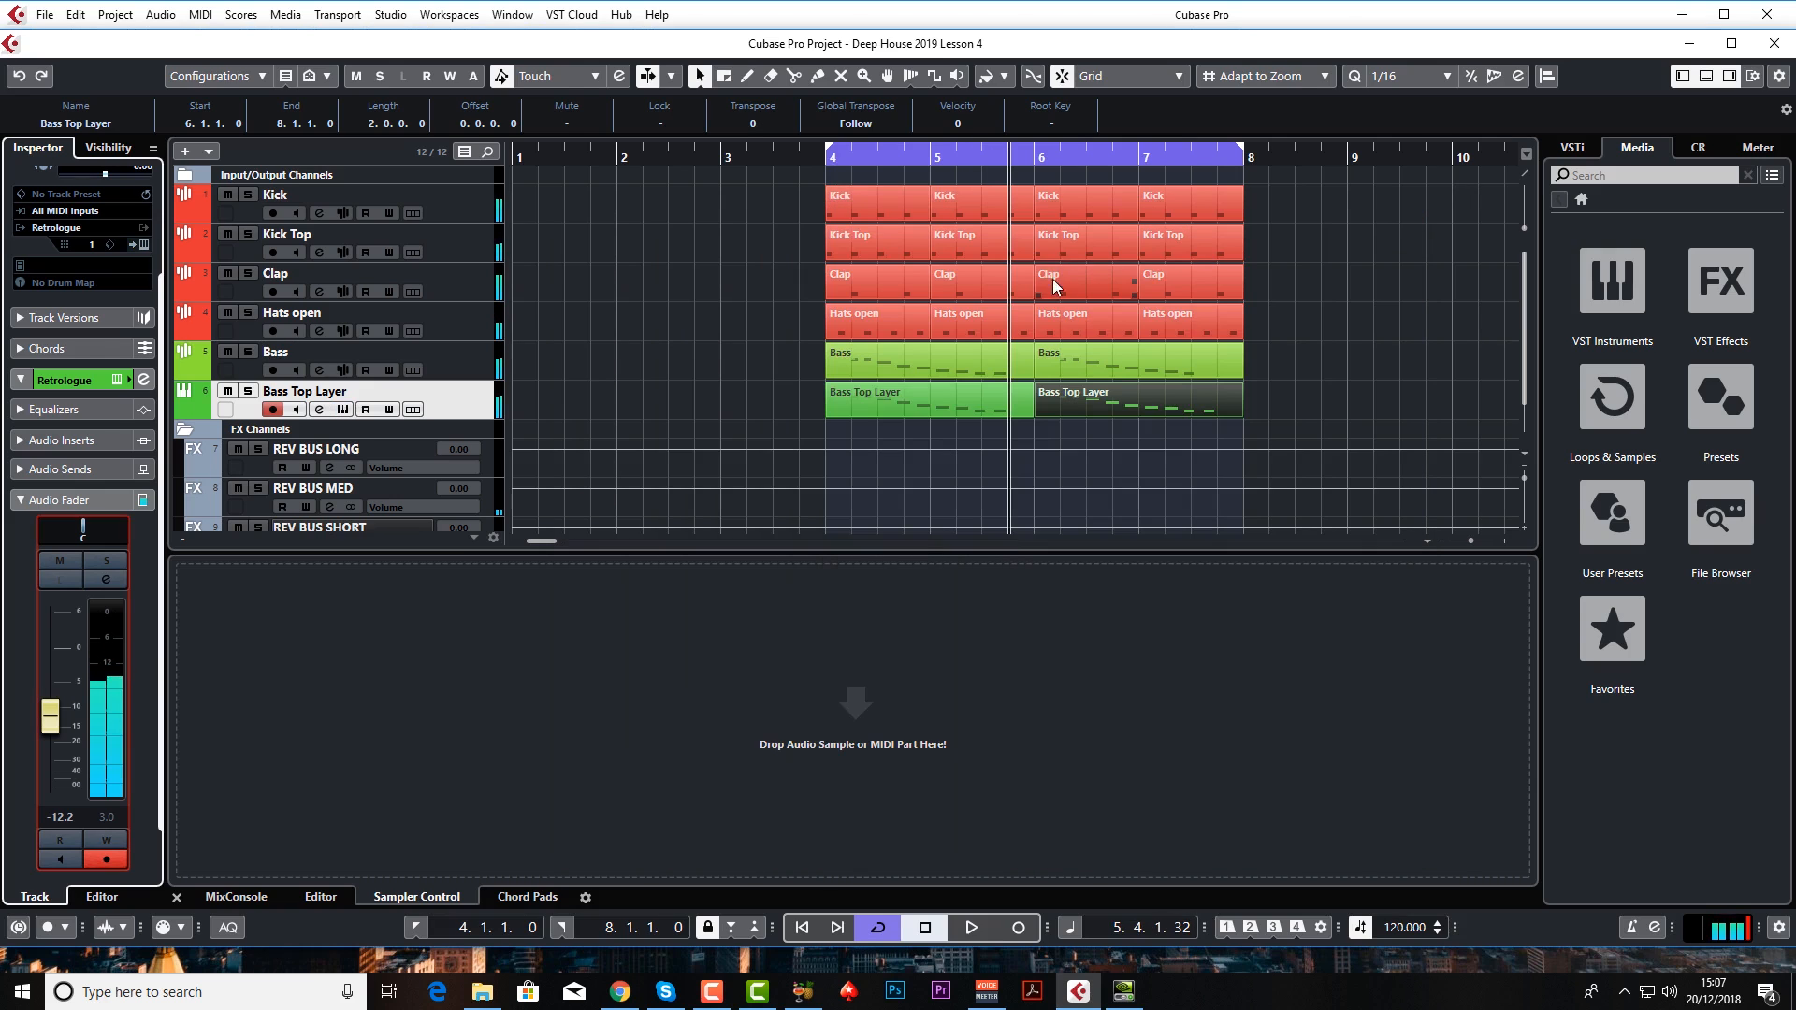
# - Move both Bass Top Layer parts so that they start at bar 8
pyautogui.moveTo(1285, 401)
pyautogui.mouseDown()
pyautogui.moveTo(935, 406)
pyautogui.moveTo(1309, 407)
pyautogui.mouseUp()
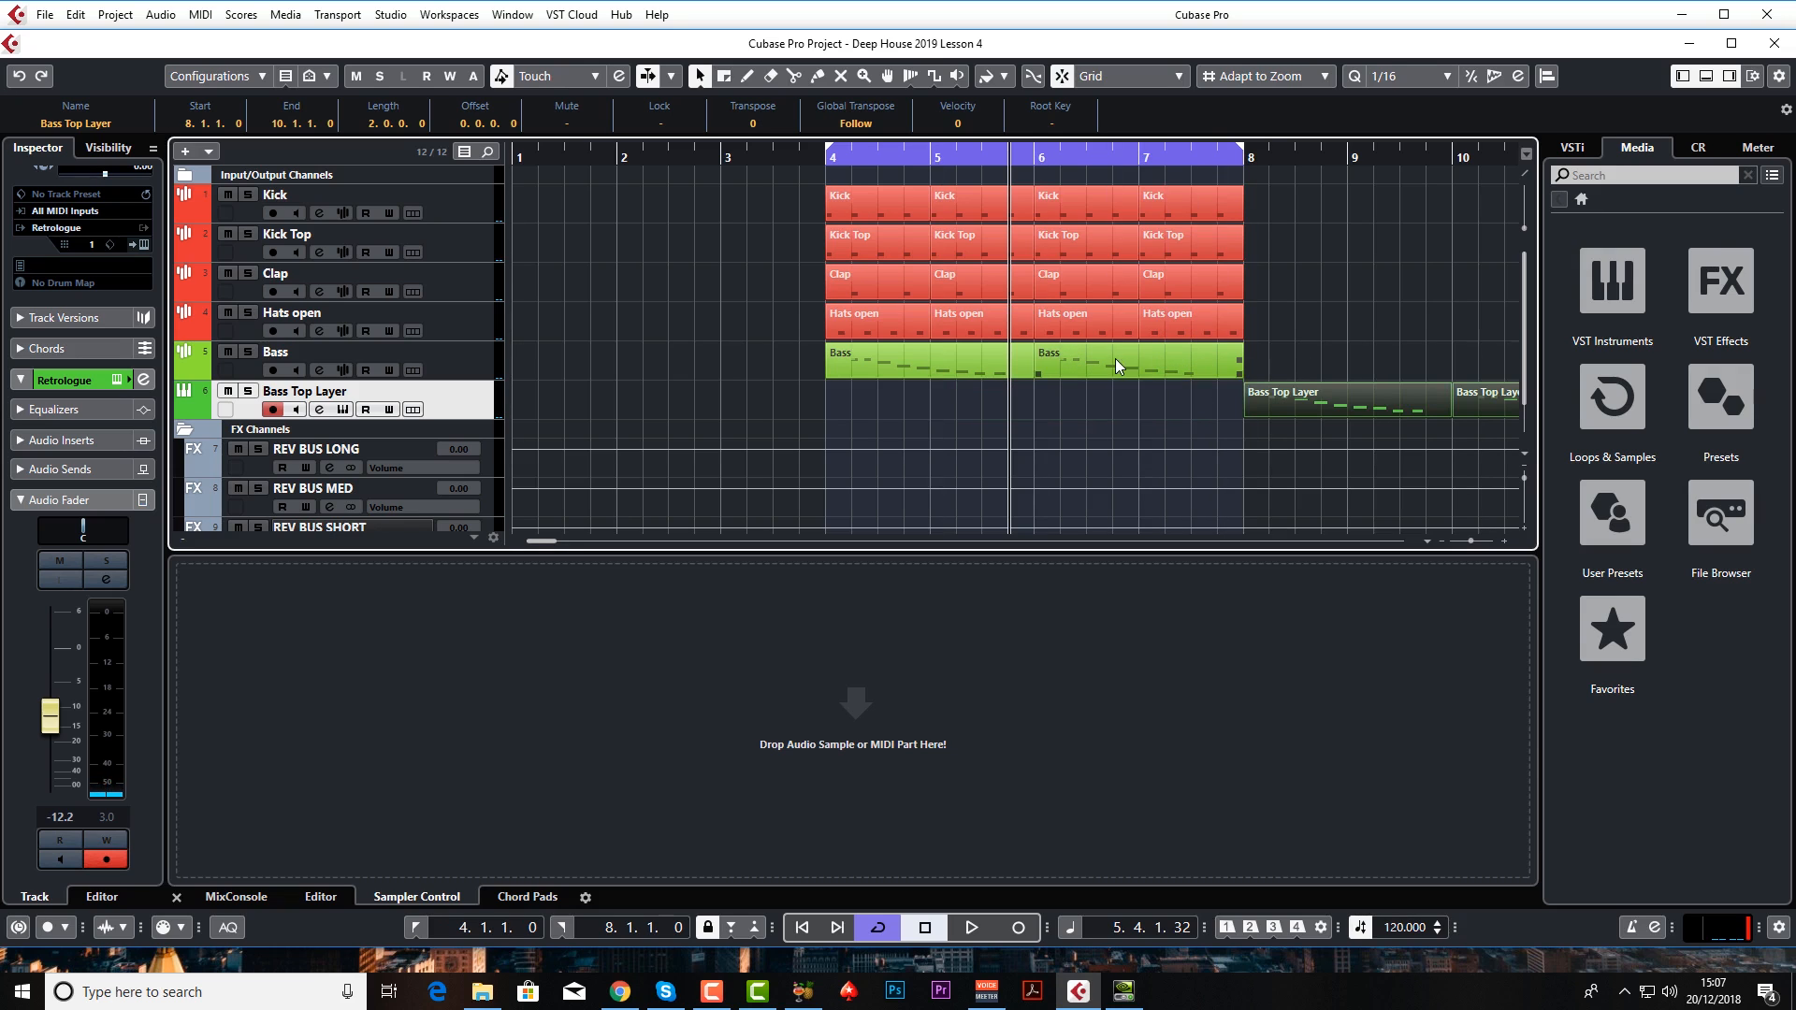
pyautogui.hscroll(3, 1116, 359)
pyautogui.hscroll(-3, 799, 516)
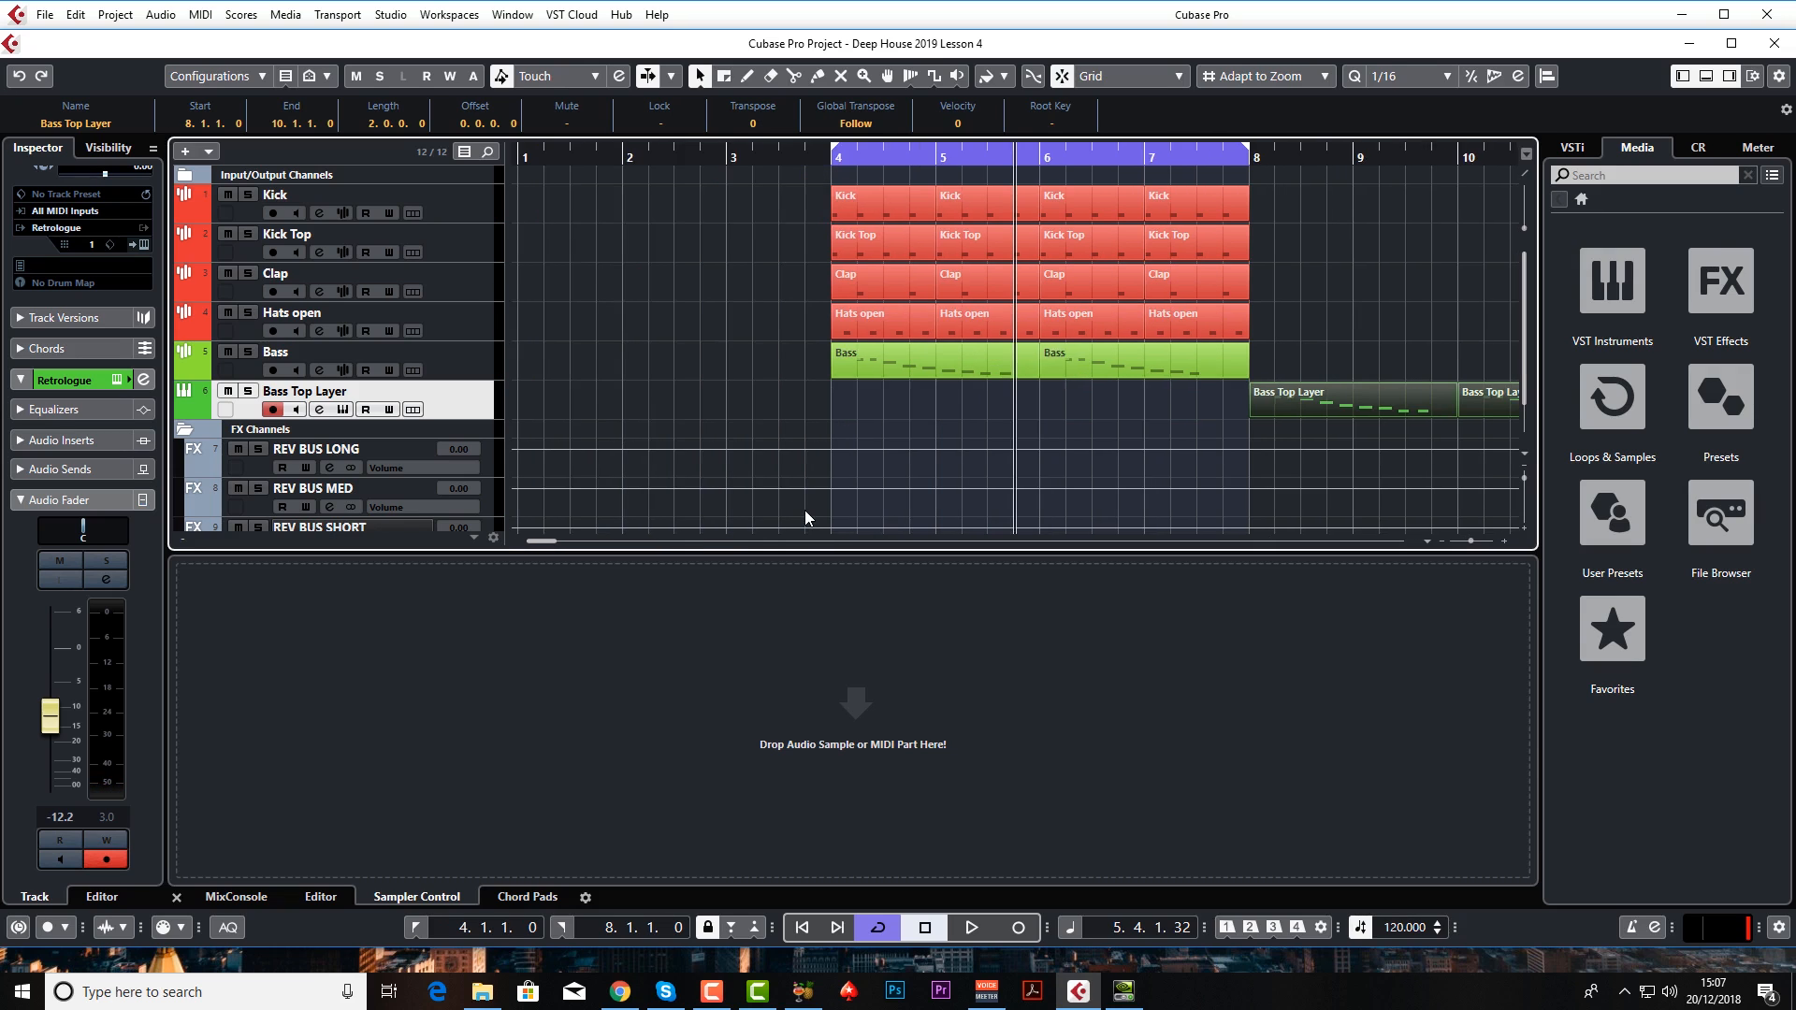
pyautogui.hscroll(2, 805, 513)
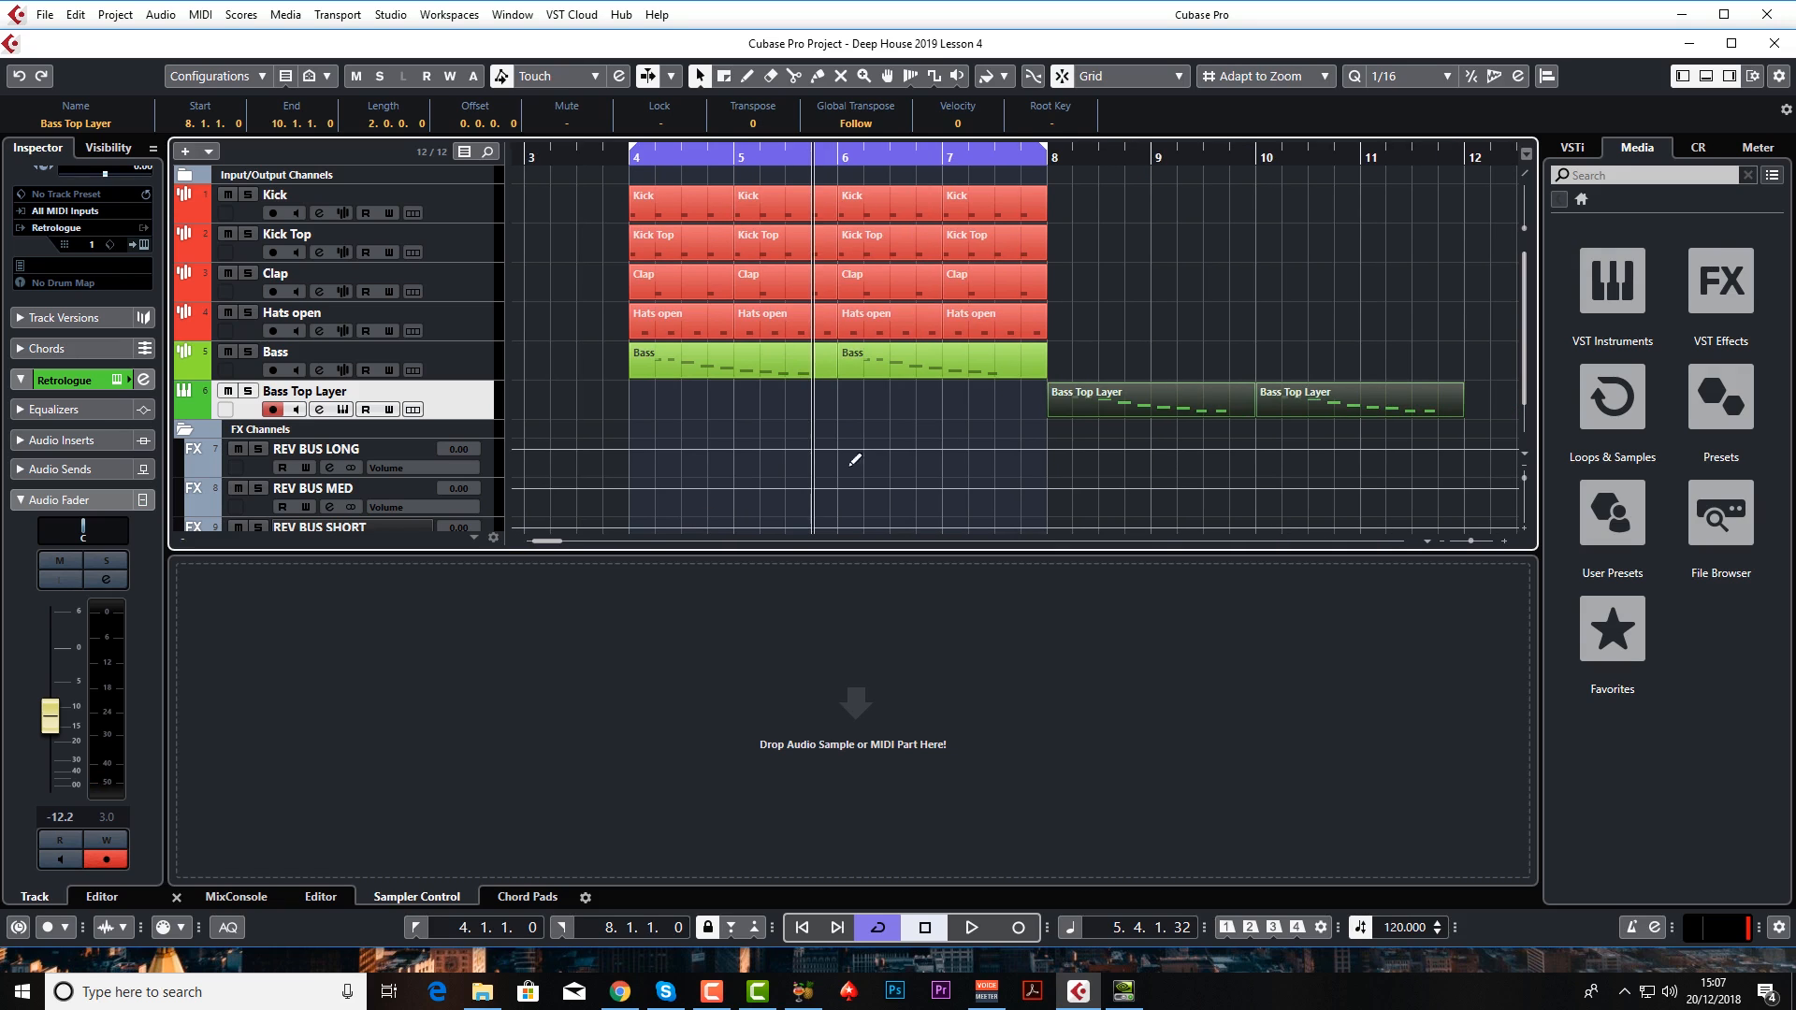
# - Duplicate all the drum and Bass parts from bars 4 to 7 into bars 8 to 11
pyautogui.hscroll(2, 896, 436)
pyautogui.hscroll(-2, 896, 436)
pyautogui.moveTo(1085, 362); pyautogui.dragTo(670, 196)
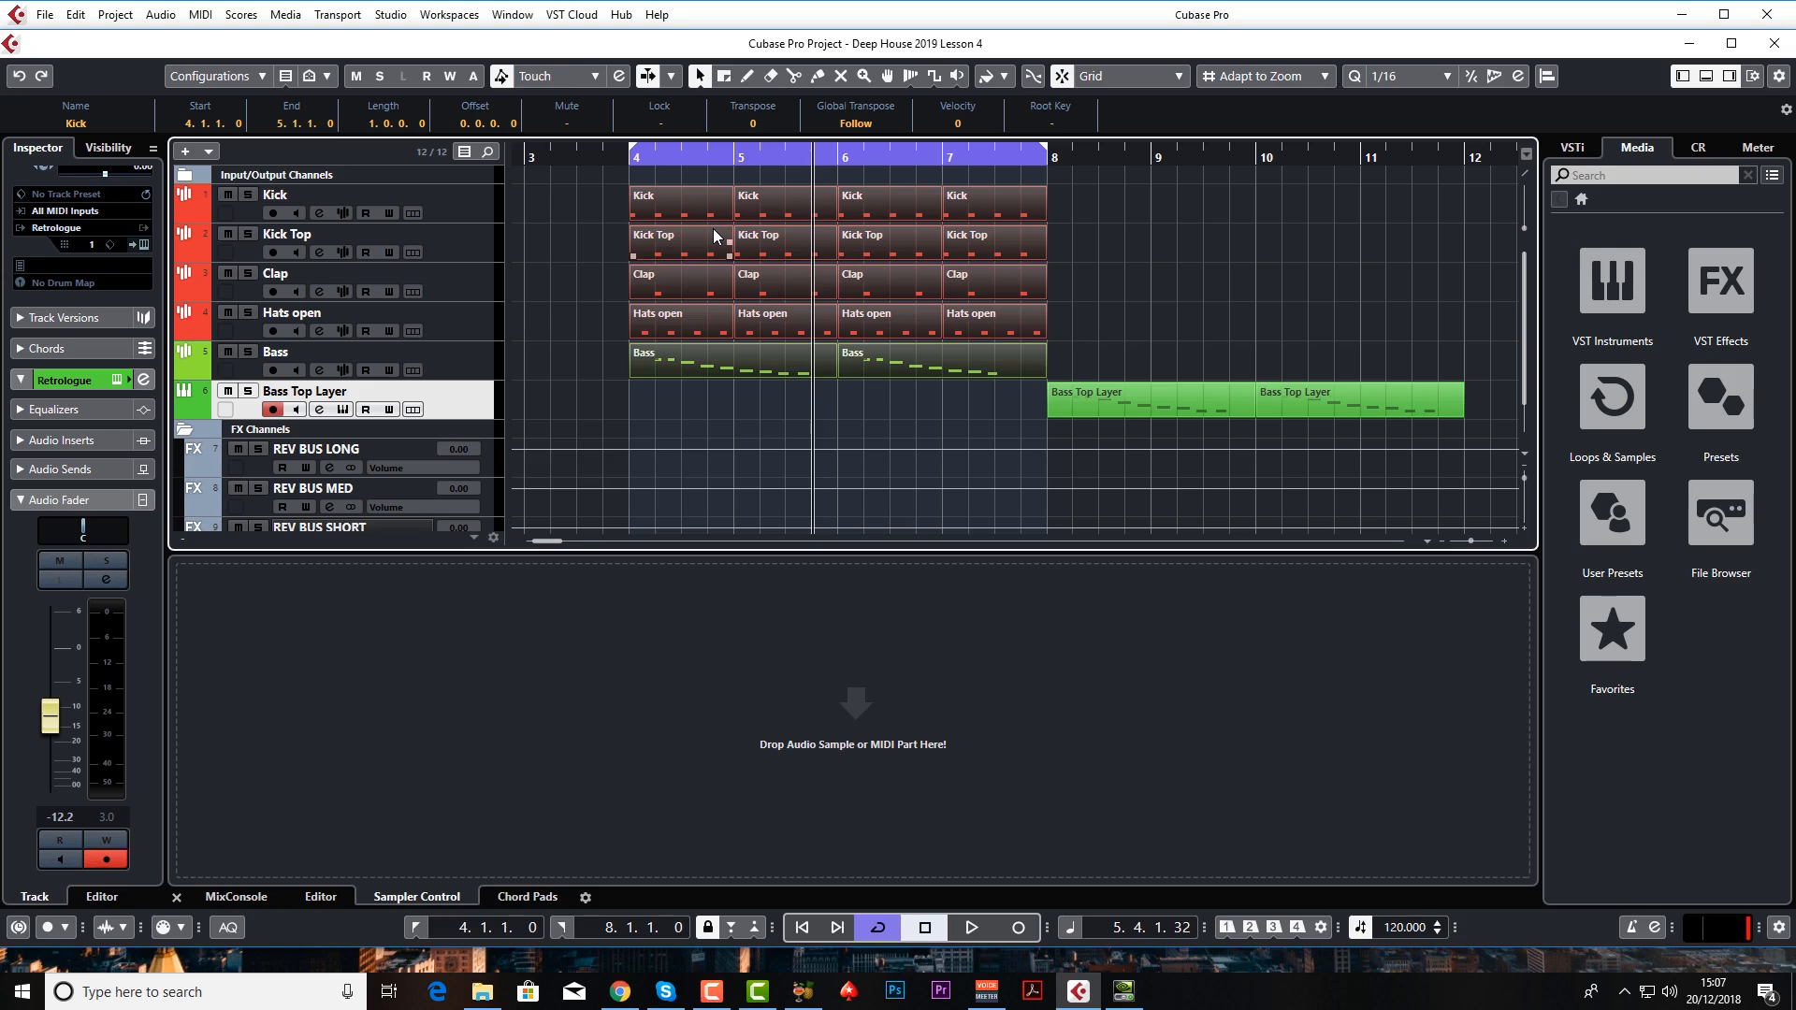
pyautogui.hotkey('ctrl', 'd')
pyautogui.click(978, 355)
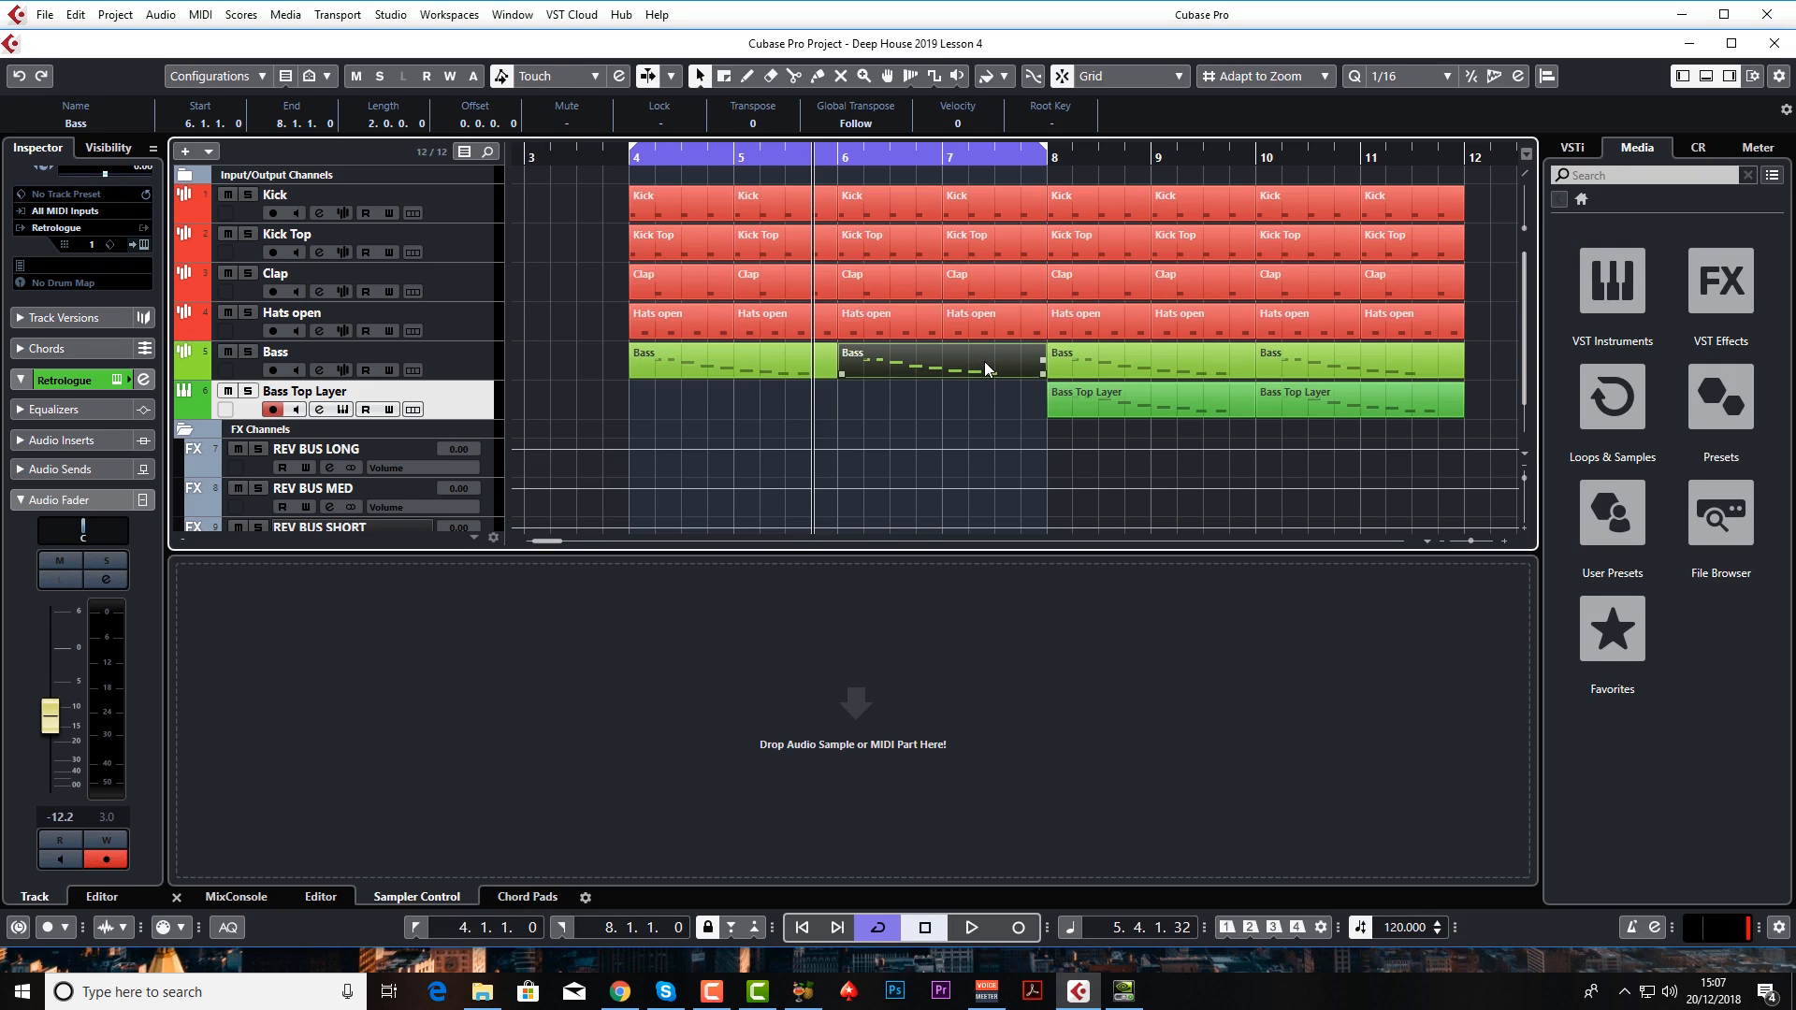
pyautogui.moveTo(979, 361); pyautogui.dragTo(768, 352)
pyautogui.hotkey('ctrl', 'z')
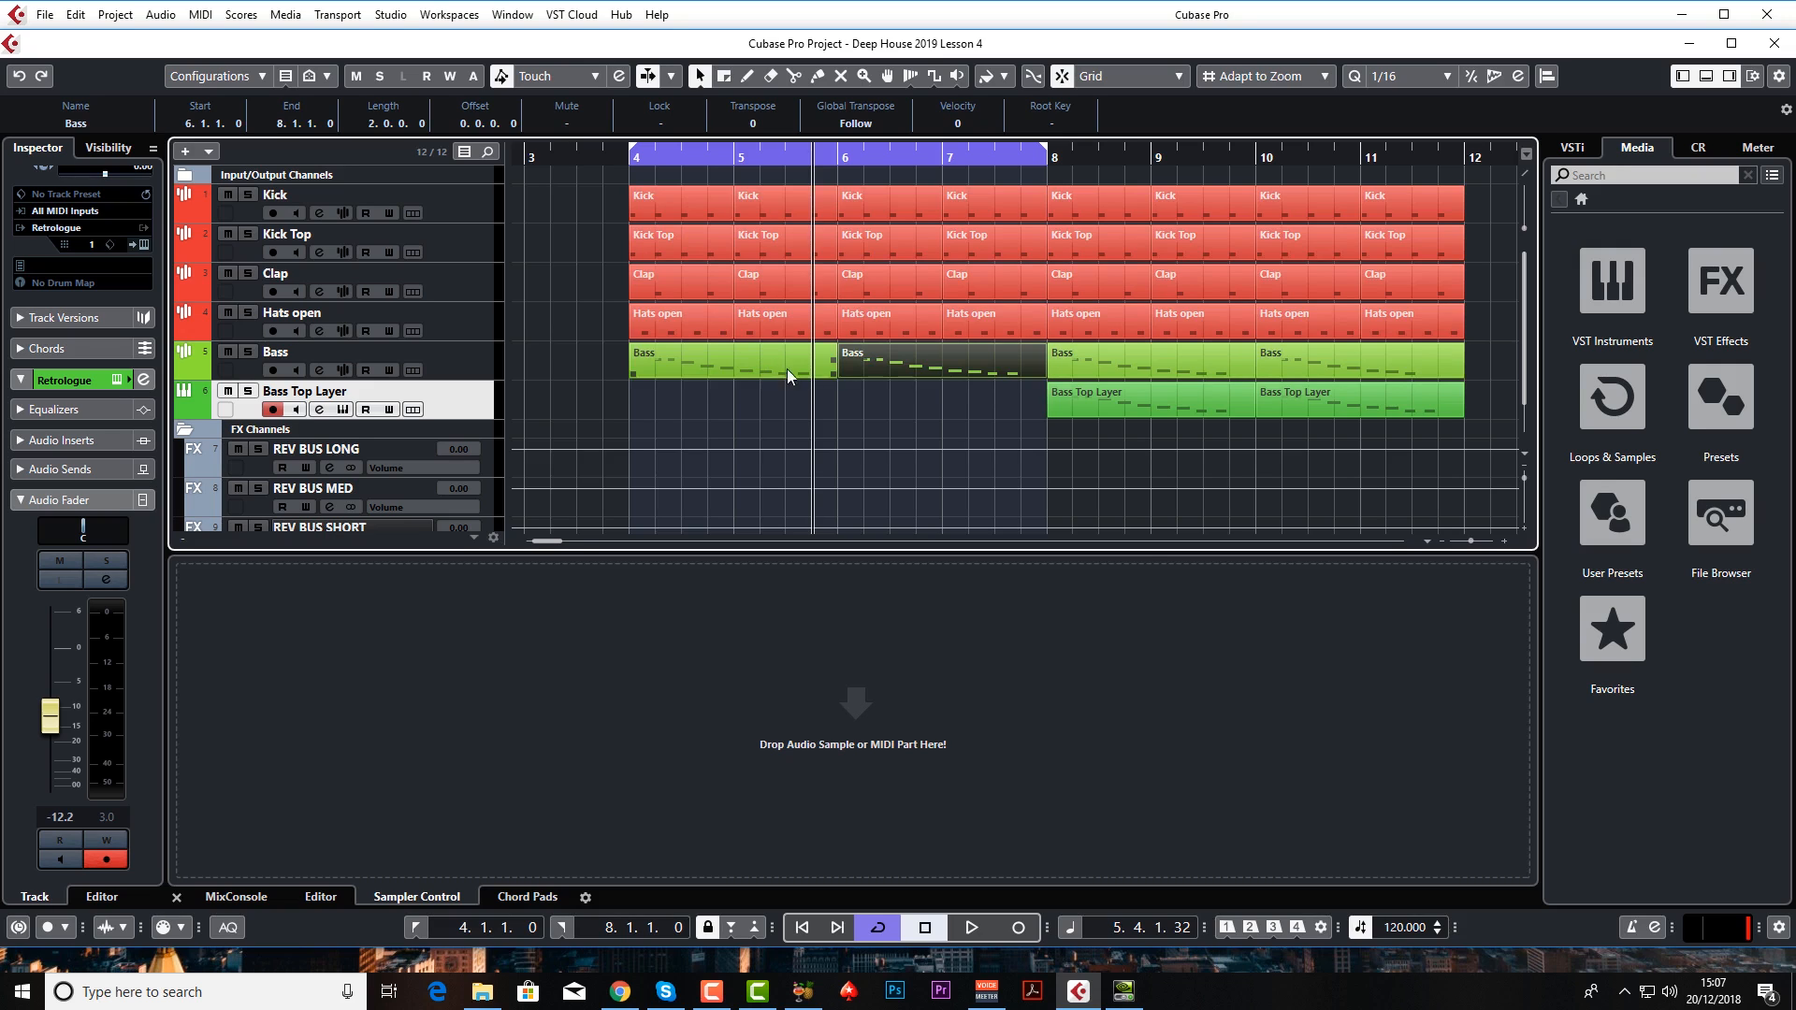
# - Turn off cycle playback and play into the layered section, lowering the Bass Top Layer level to -13.7 dB
pyautogui.click(1362, 357)
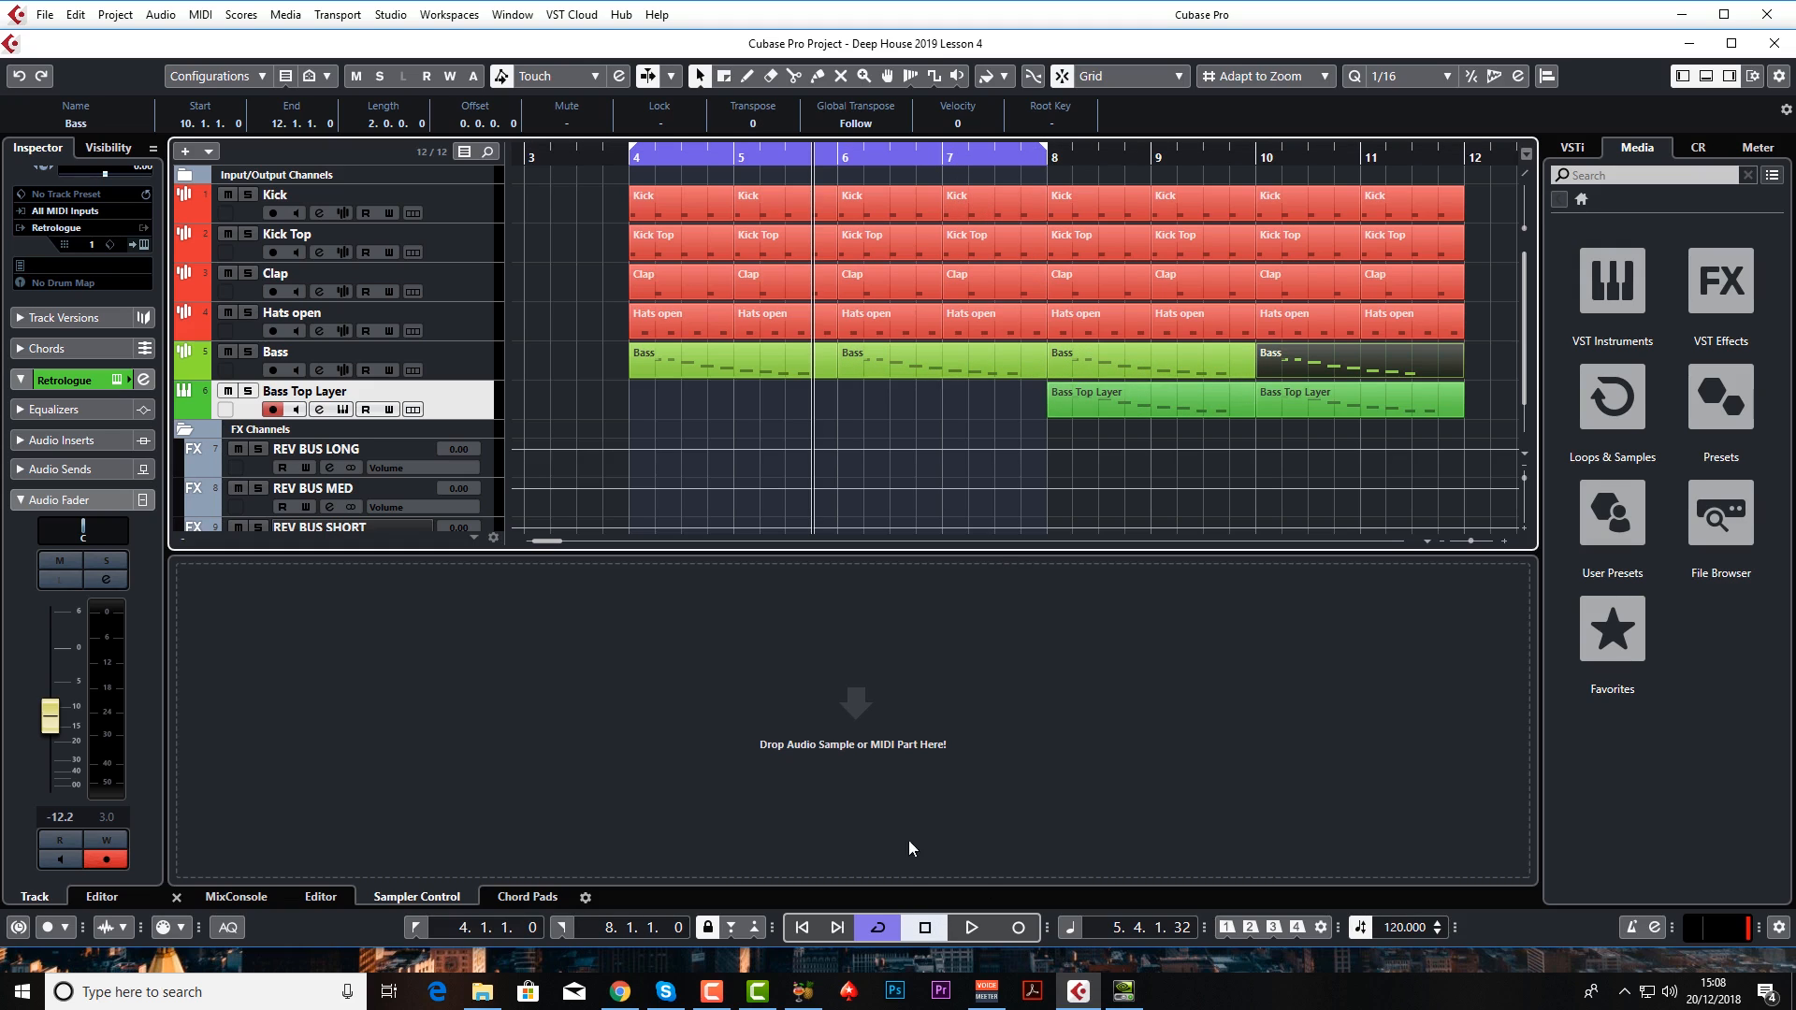
pyautogui.click(888, 933)
pyautogui.press('space')
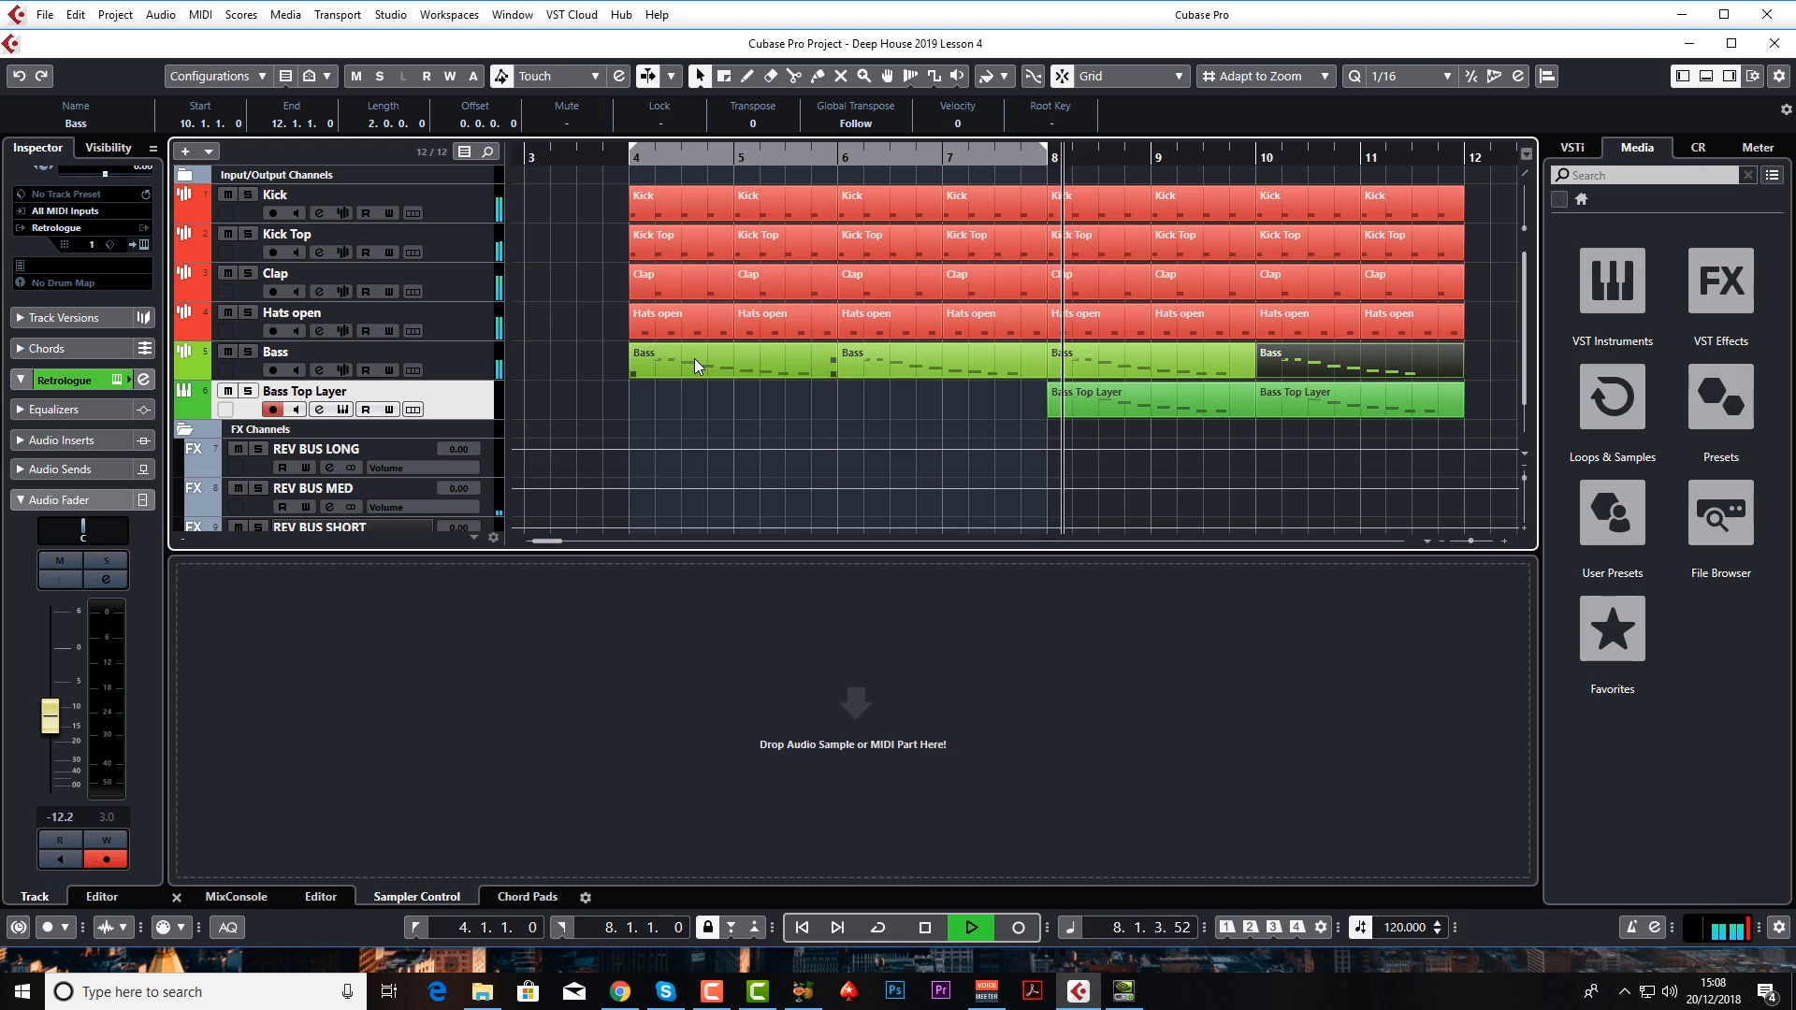
pyautogui.moveTo(57, 727); pyautogui.dragTo(56, 726)
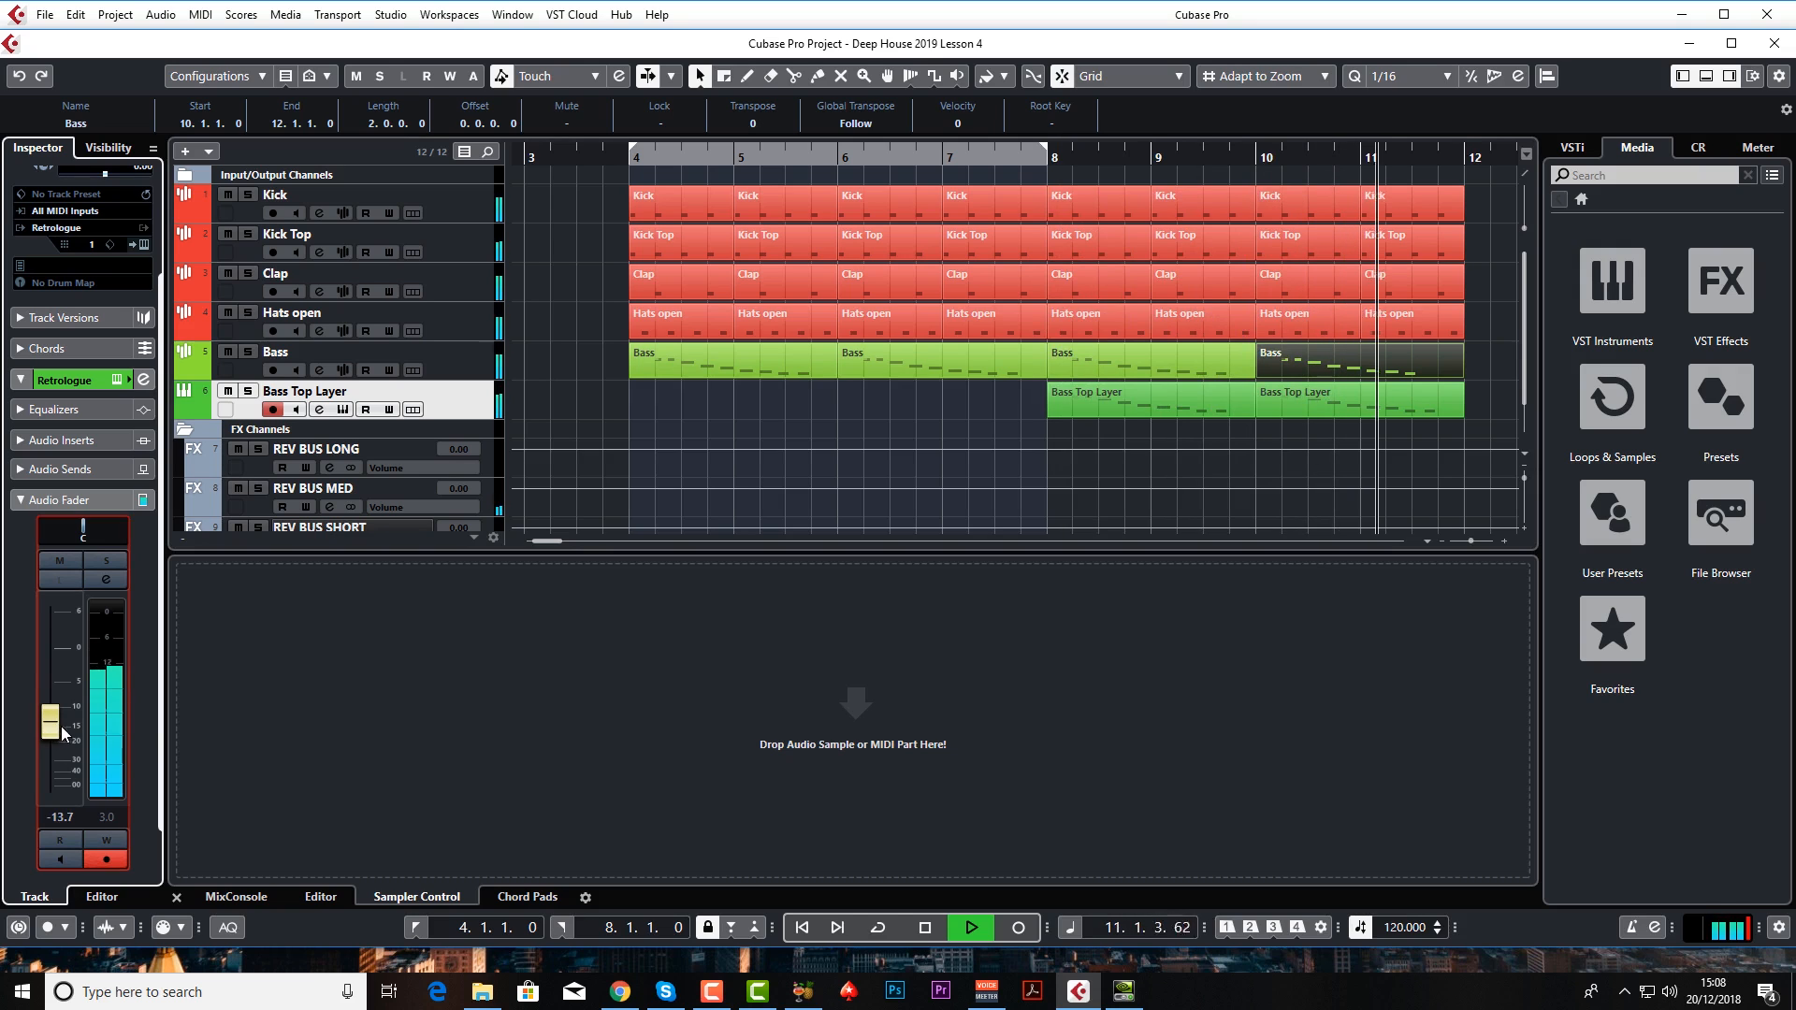
pyautogui.press('space')
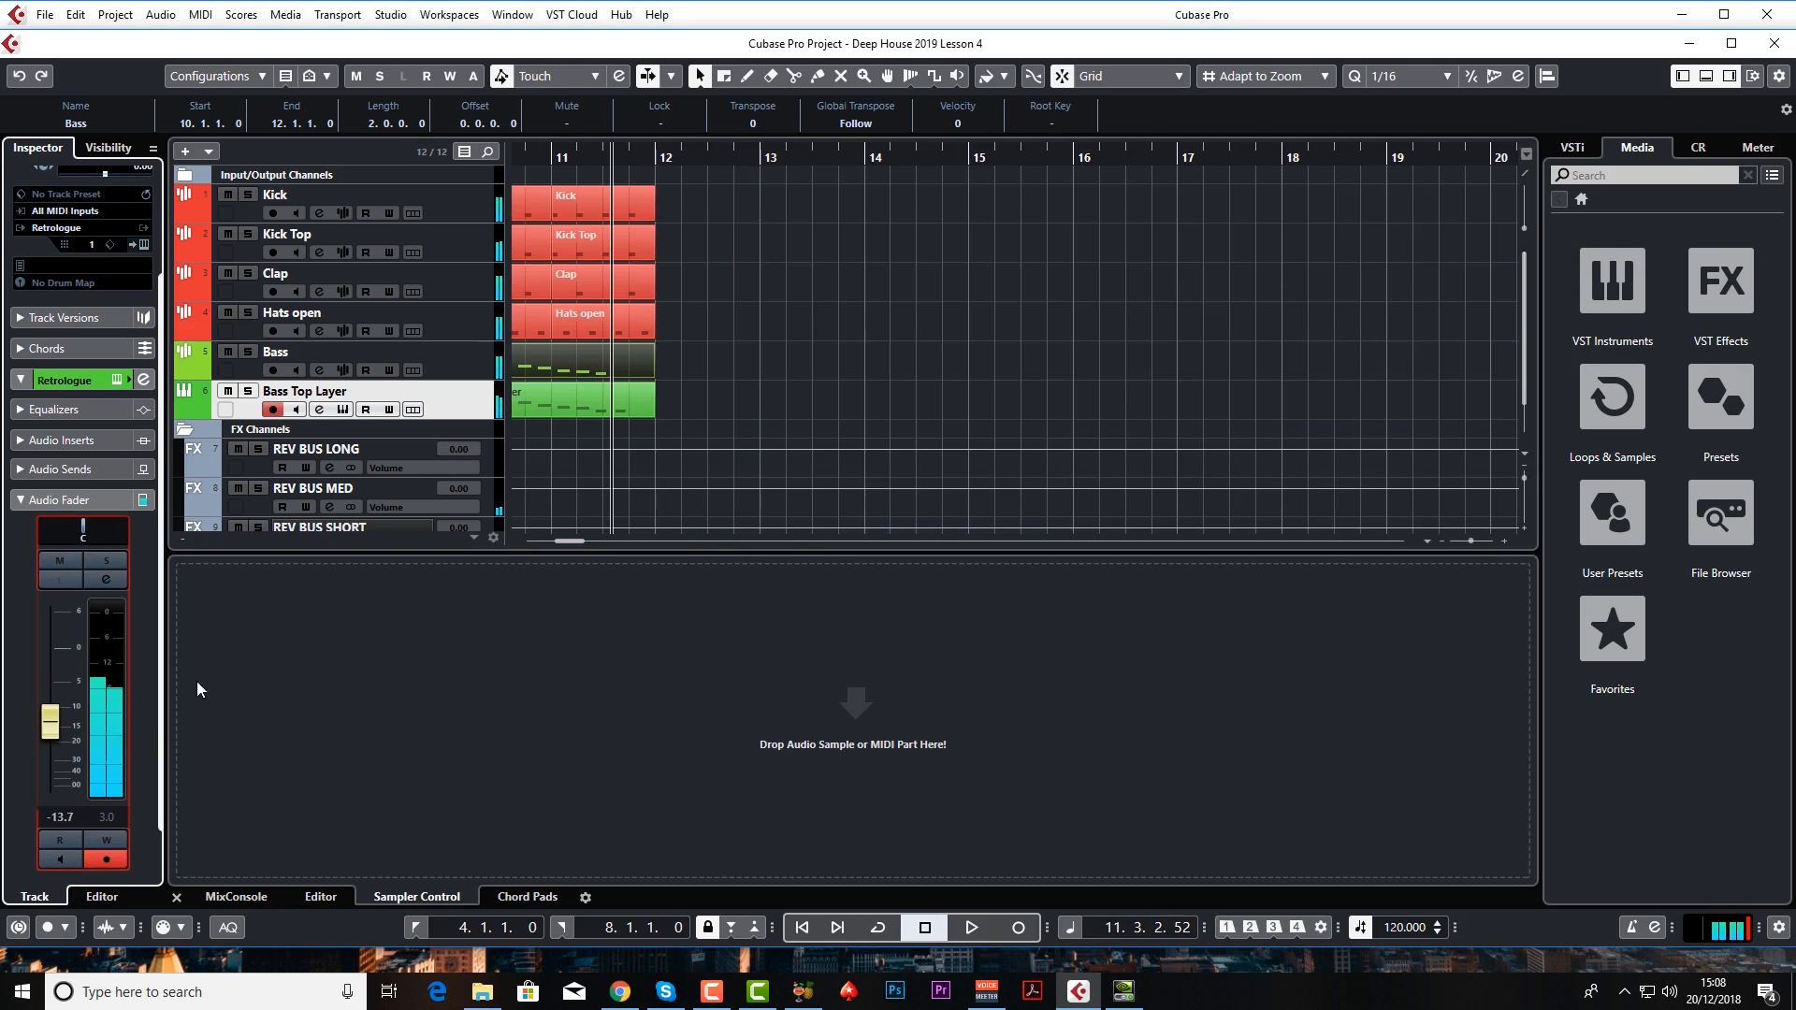
# - Enable the 3 HMF equalizer band on the Bass Top Layer channel and boost it around 2 kHz during playback
pyautogui.click(320, 411)
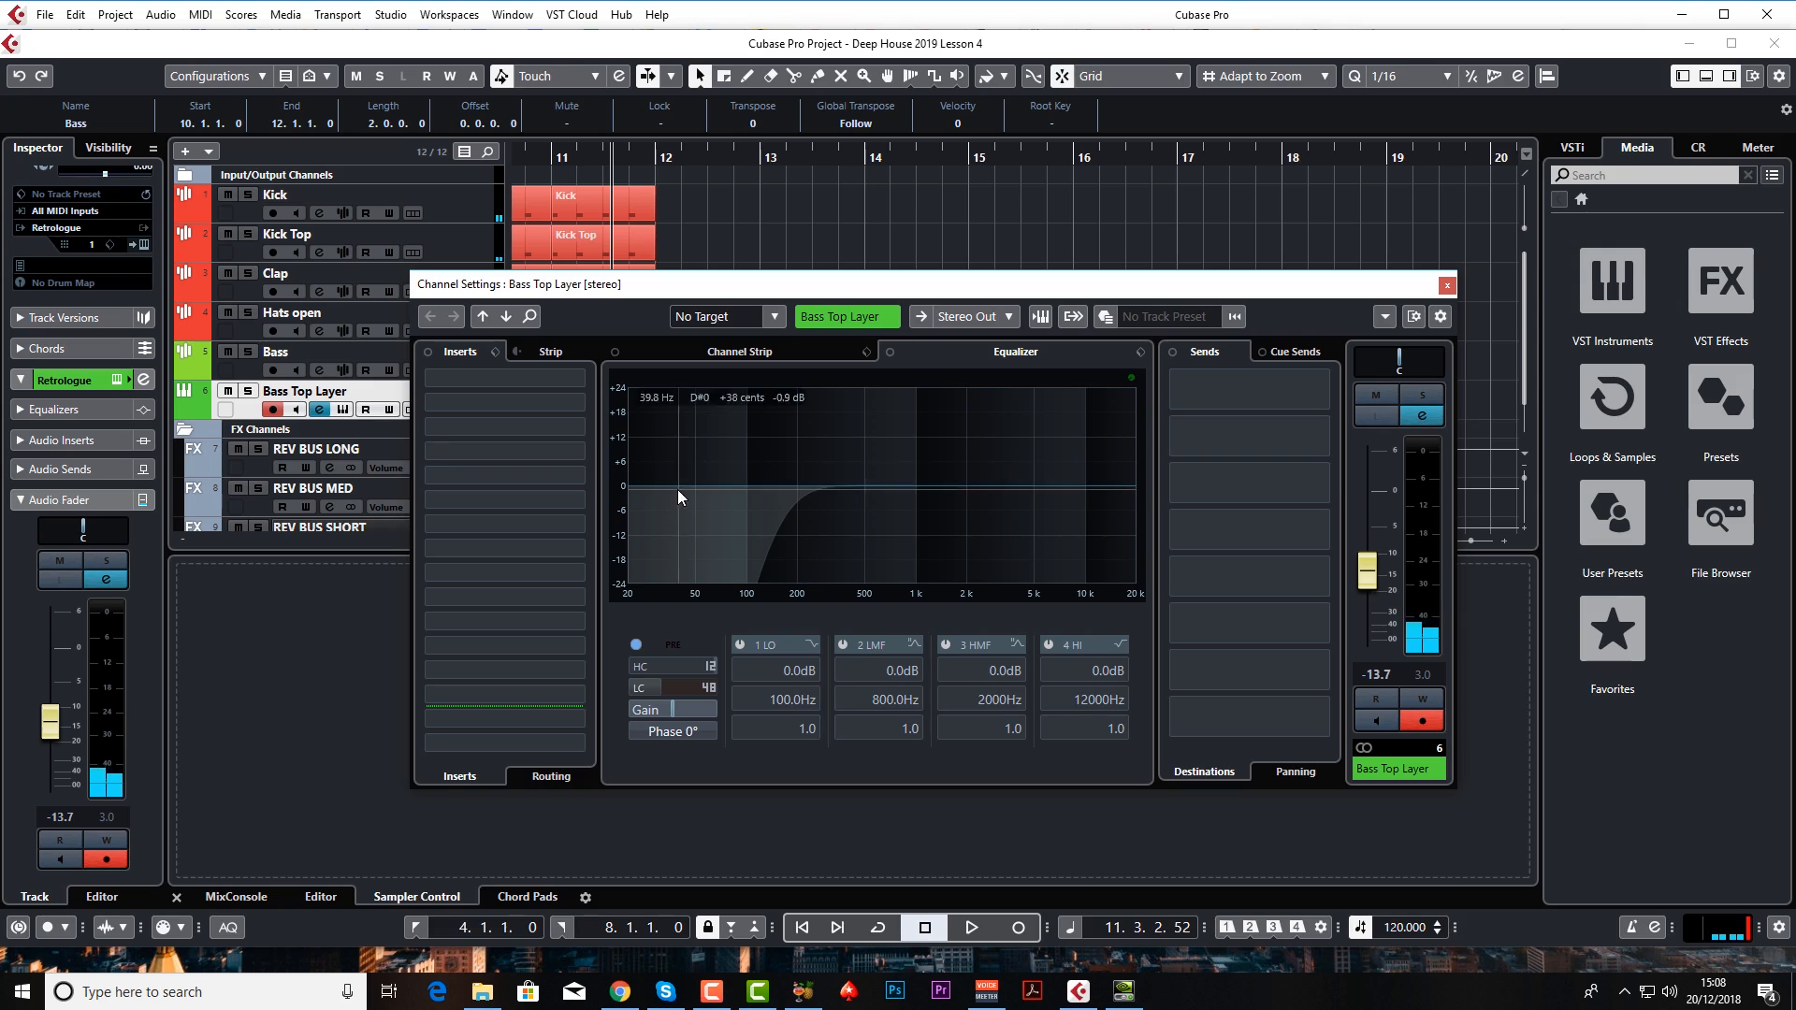
pyautogui.click(945, 644)
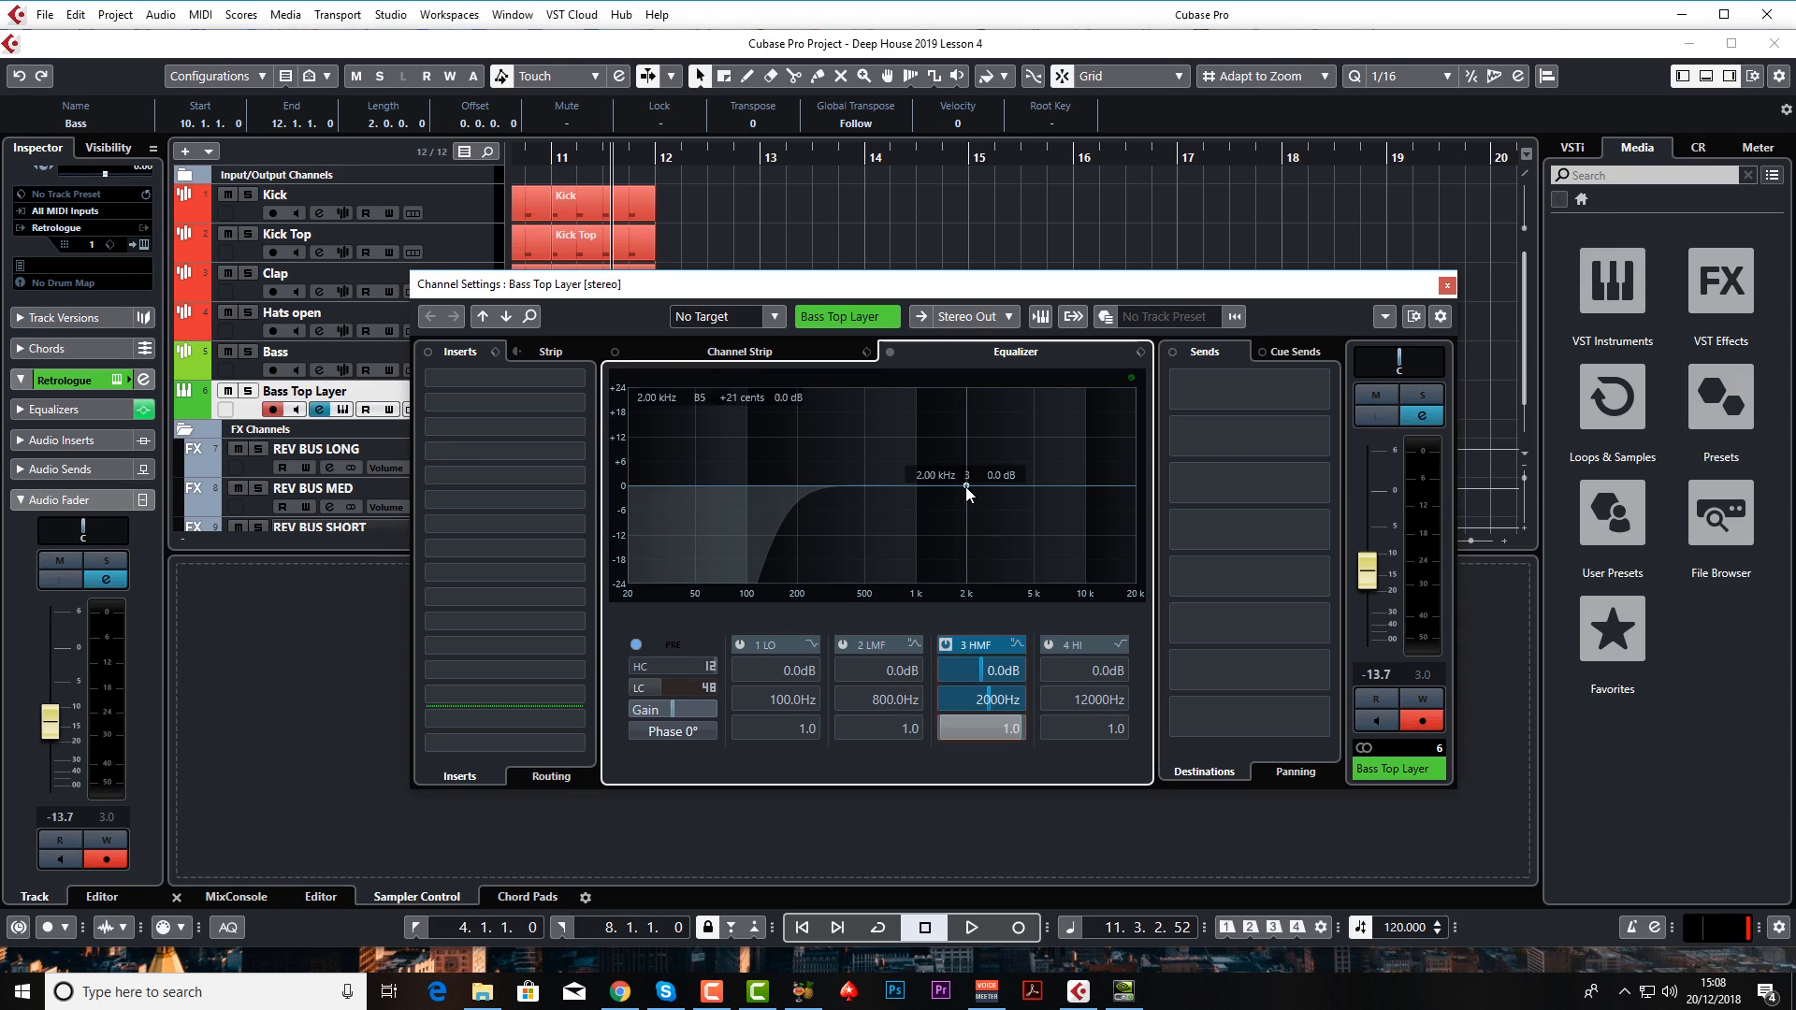
pyautogui.press('space')
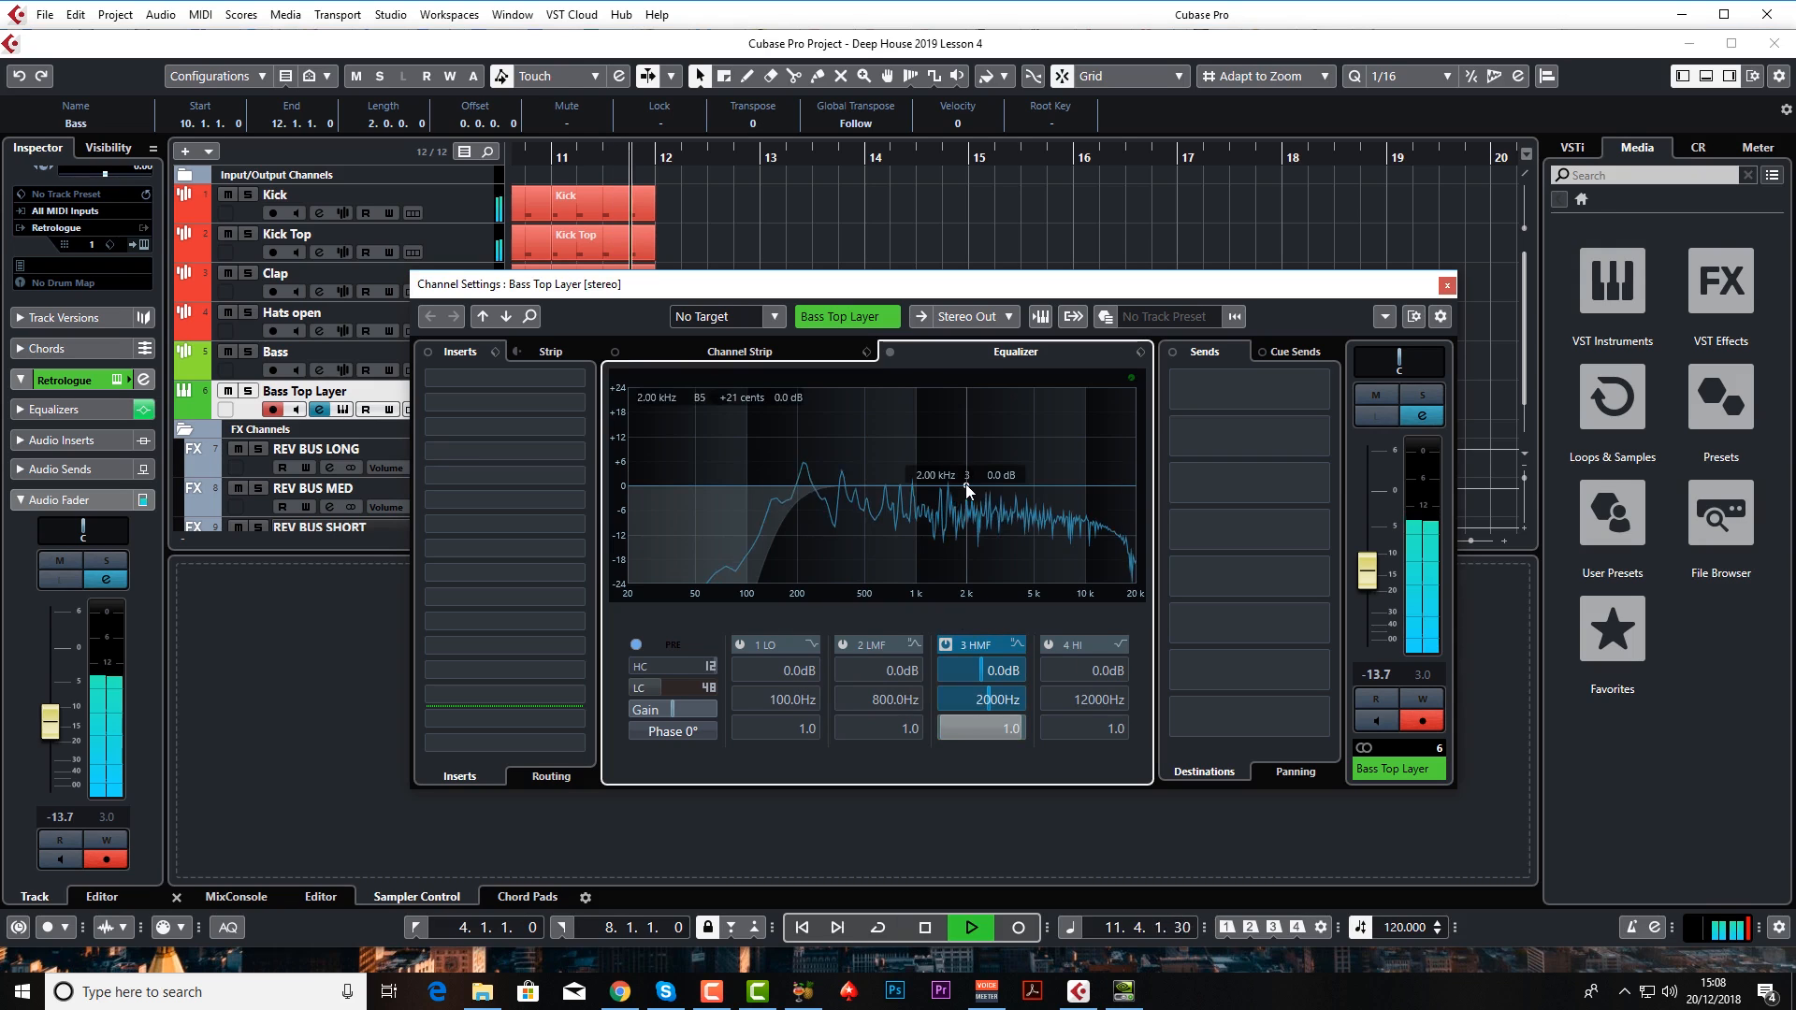
pyautogui.moveTo(965, 486); pyautogui.dragTo(966, 467)
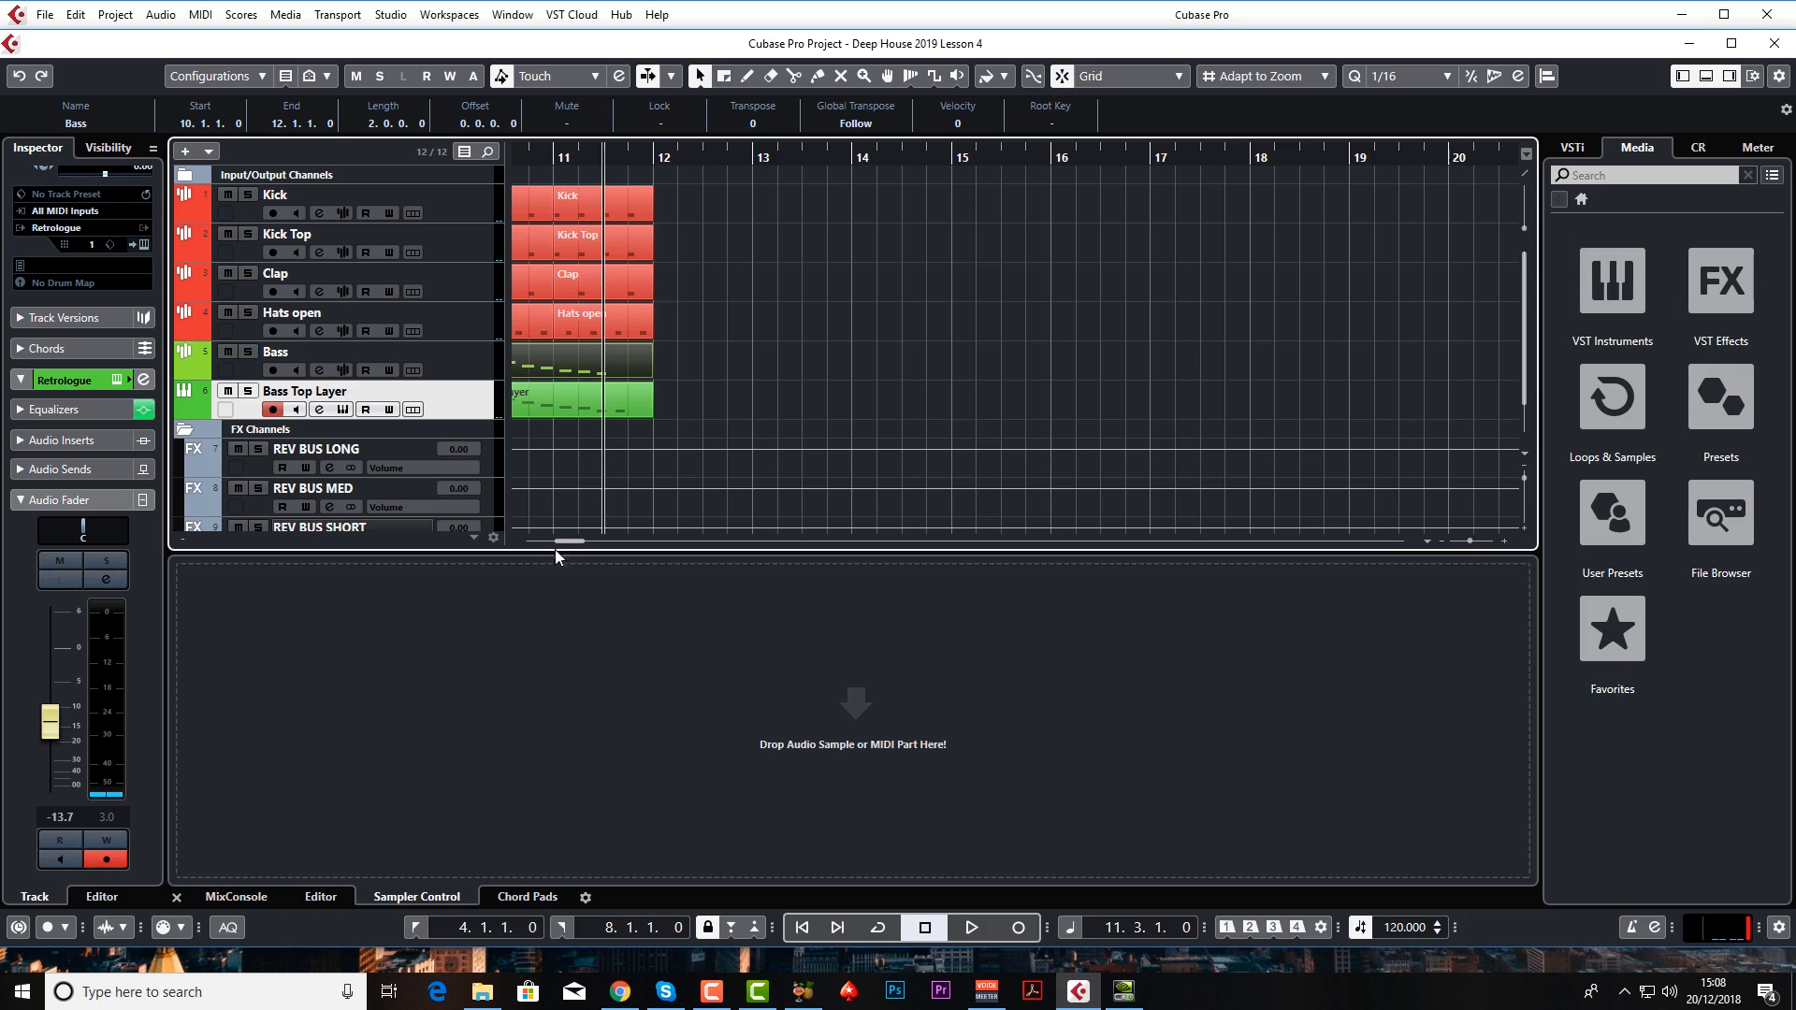
# - Select both Bass Top Layer parts and loop playback over bars 8 to 12
pyautogui.moveTo(568, 539); pyautogui.dragTo(547, 541)
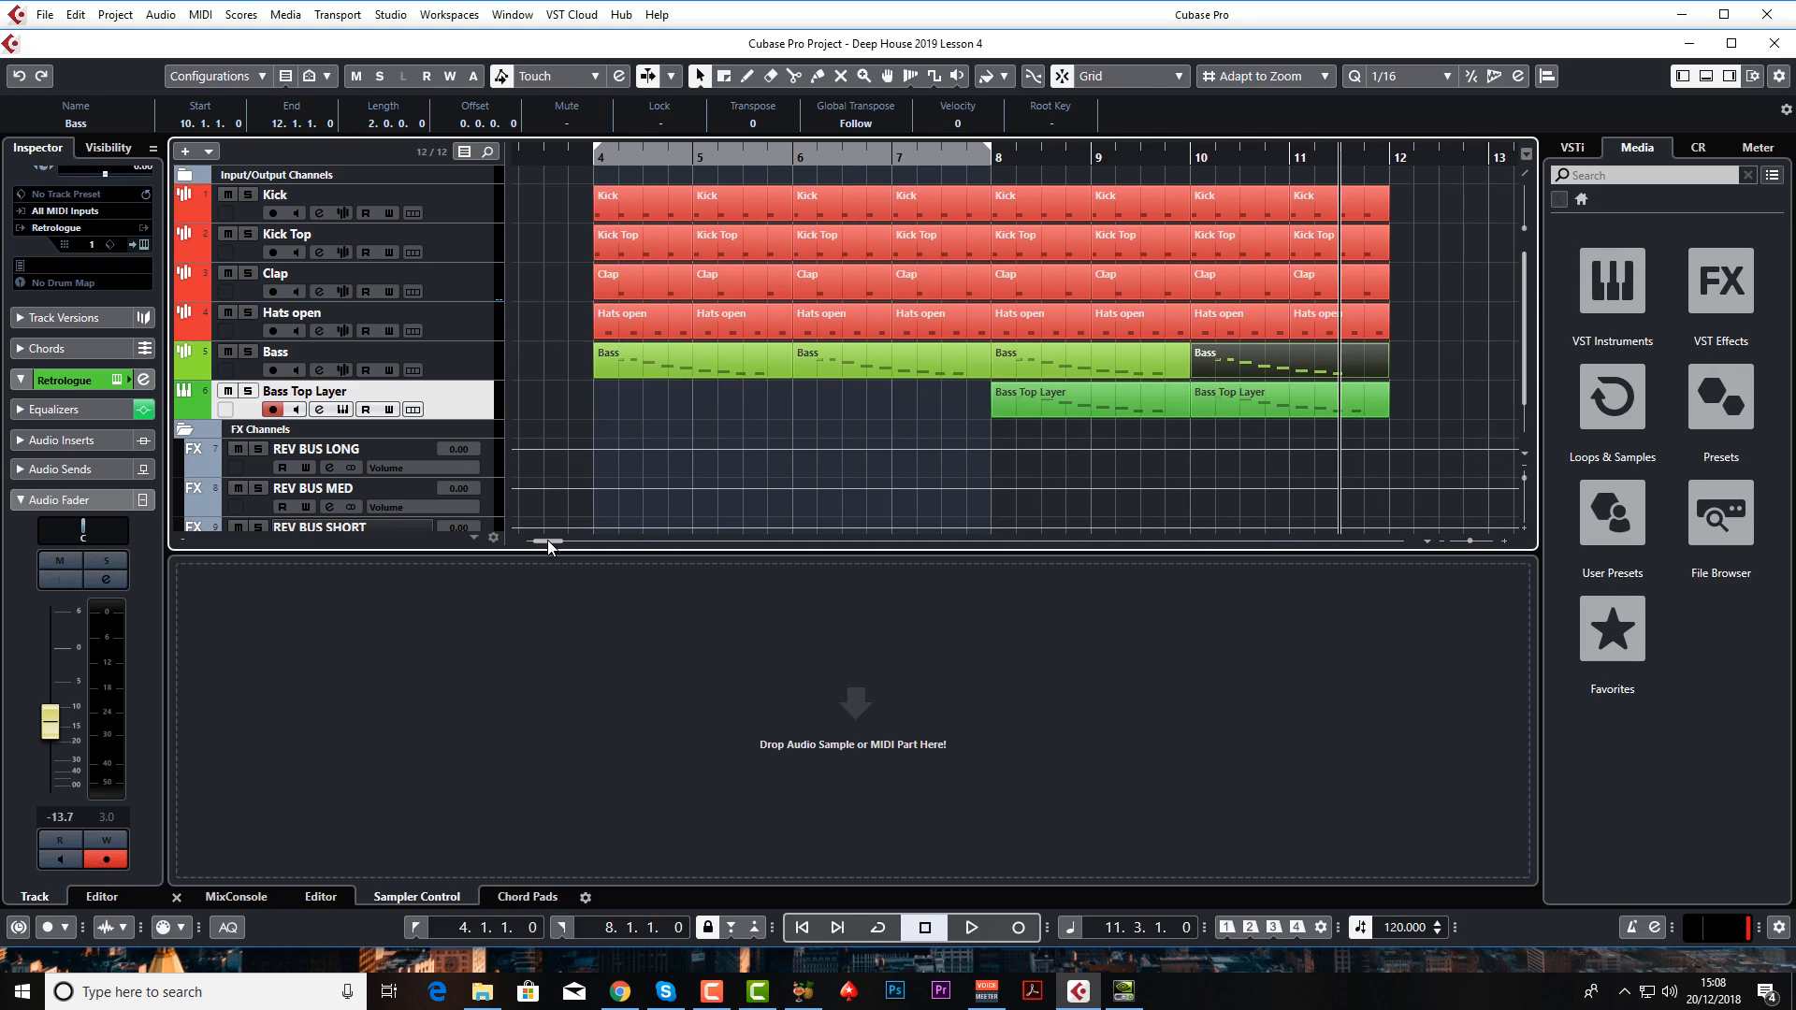
pyautogui.click(1399, 405)
pyautogui.moveTo(1105, 409); pyautogui.dragTo(1189, 428)
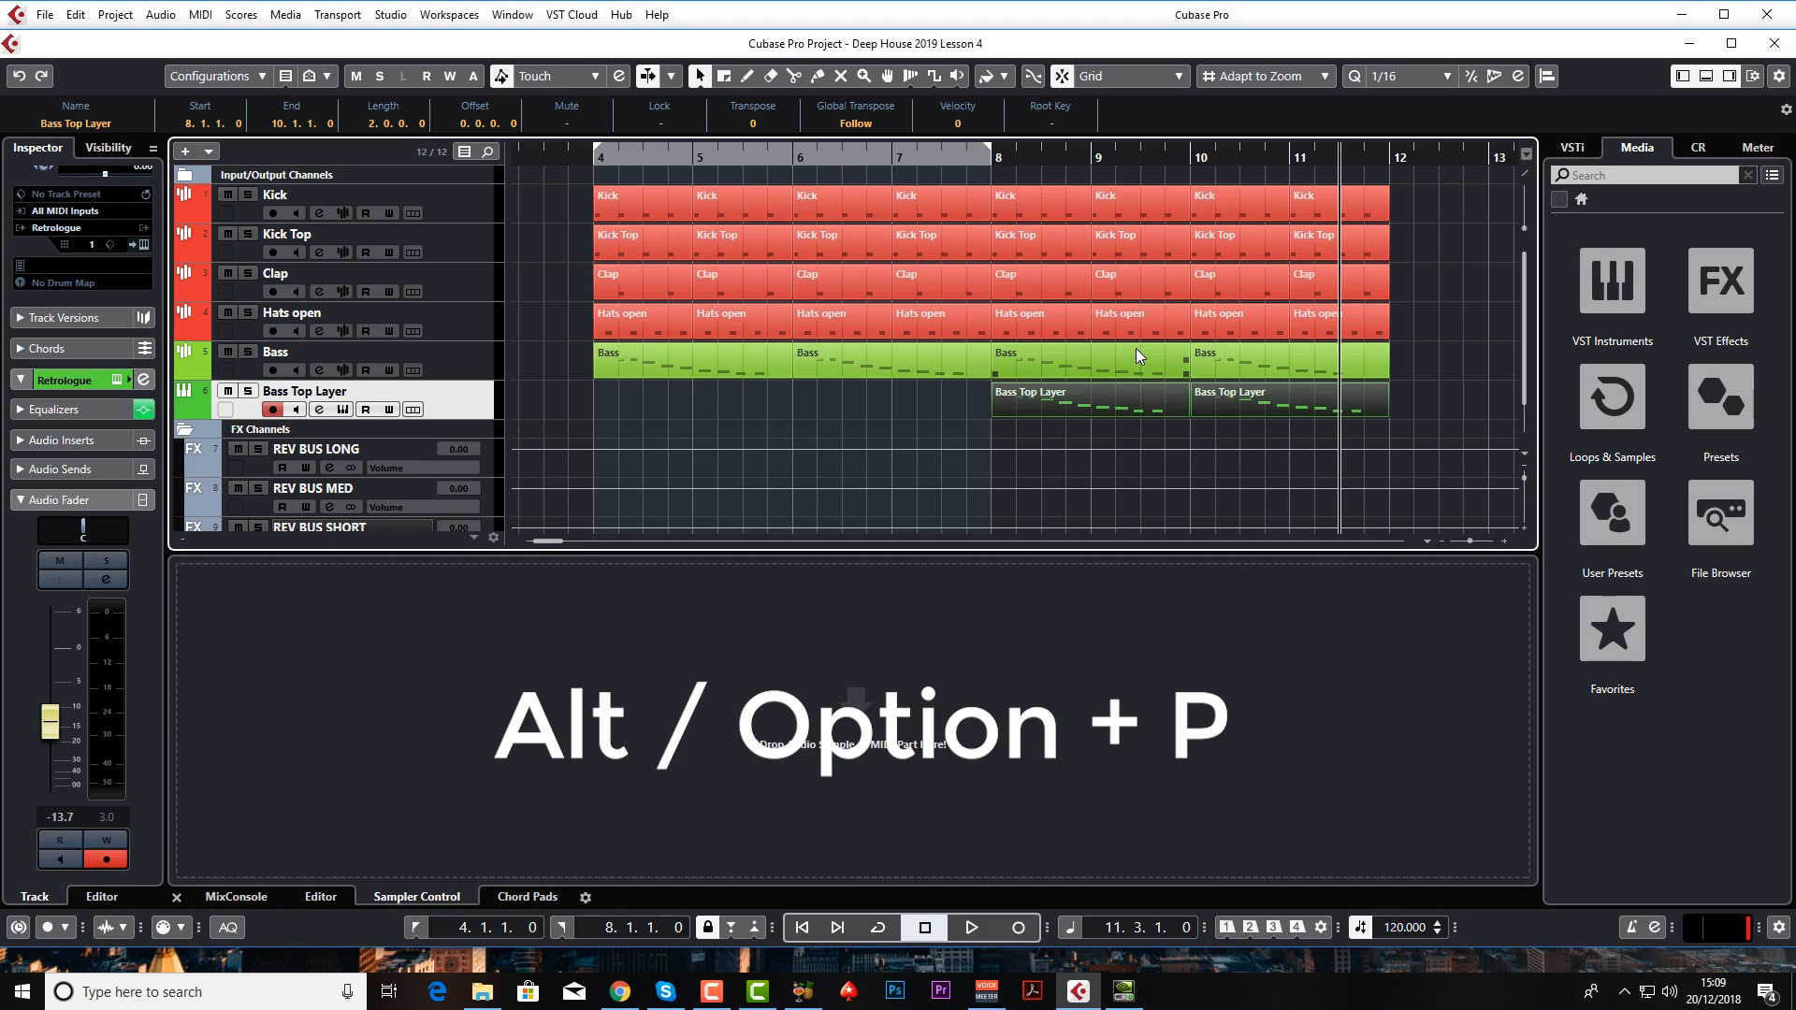
pyautogui.hotkey('alt', 'p')
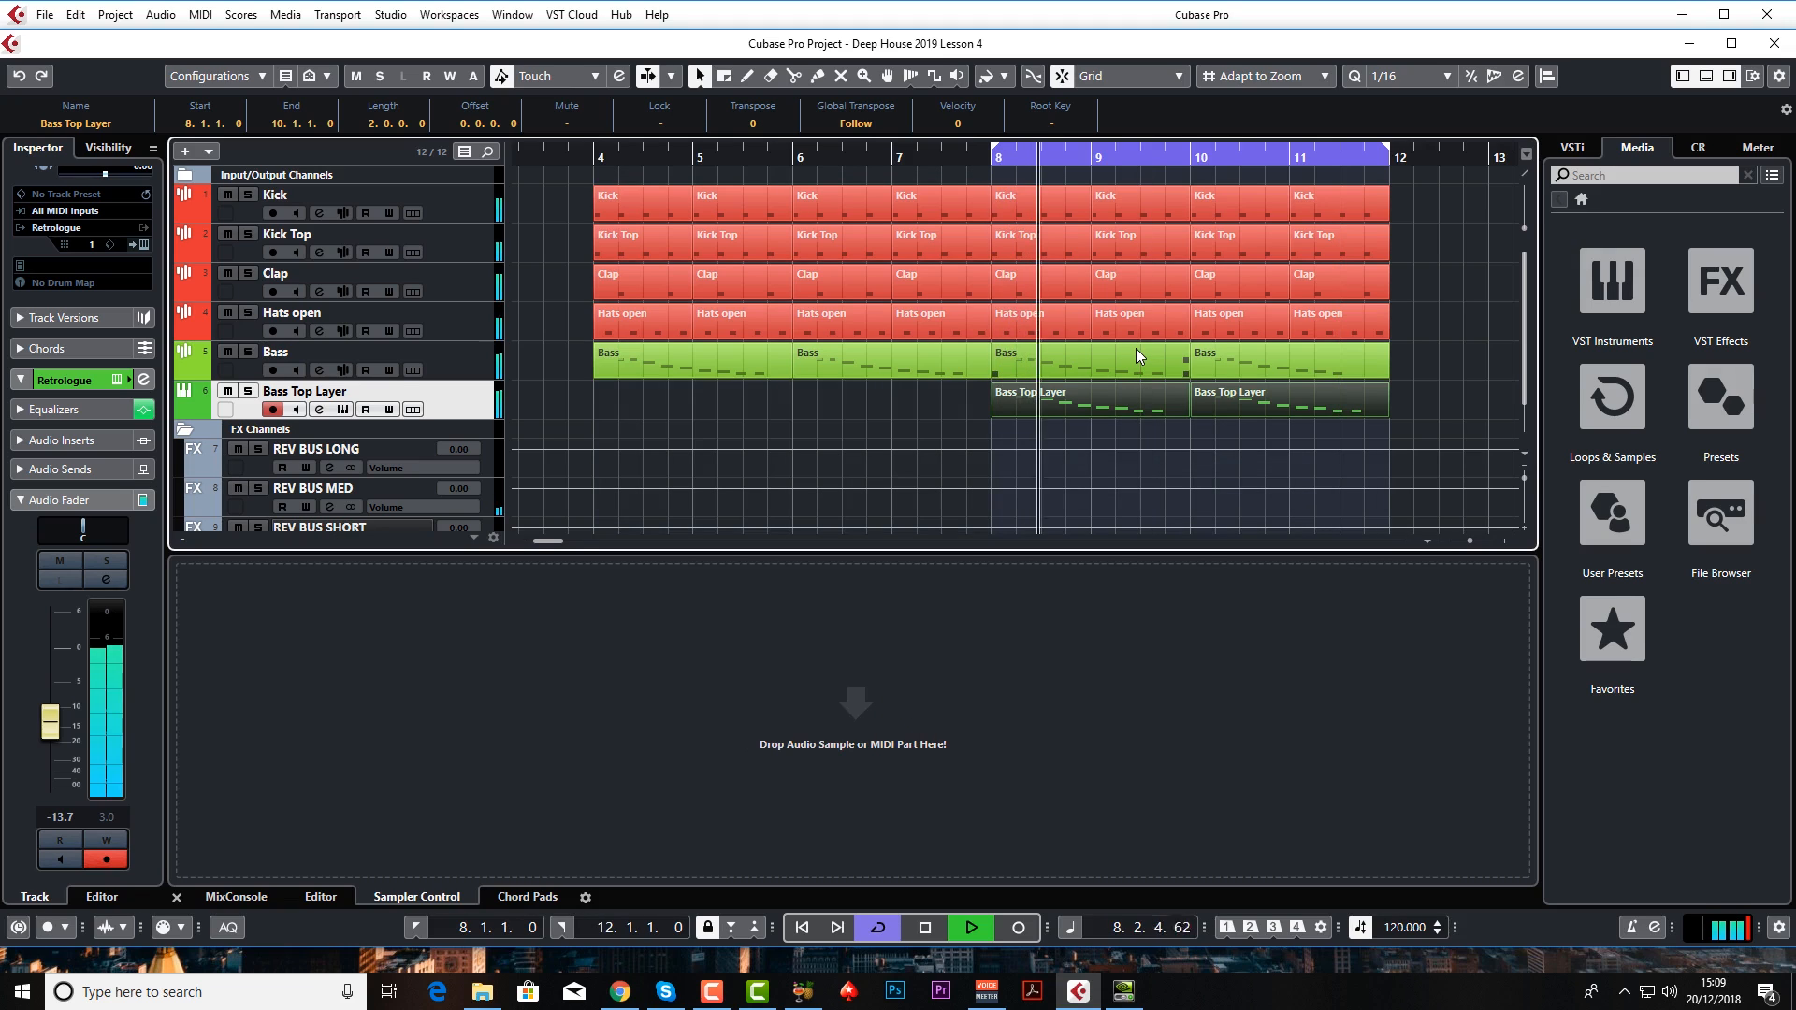
# - Set the Bass Top Layer's 3 HMF band to a 3.7 dB boost at 2052 Hz during playback
pyautogui.click(318, 410)
pyautogui.moveTo(996, 486)
pyautogui.mouseDown()
pyautogui.moveTo(962, 431)
pyautogui.moveTo(968, 462)
pyautogui.moveTo(967, 438)
pyautogui.moveTo(968, 459)
pyautogui.moveTo(884, 470)
pyautogui.moveTo(969, 461)
pyautogui.moveTo(965, 484)
pyautogui.mouseUp()
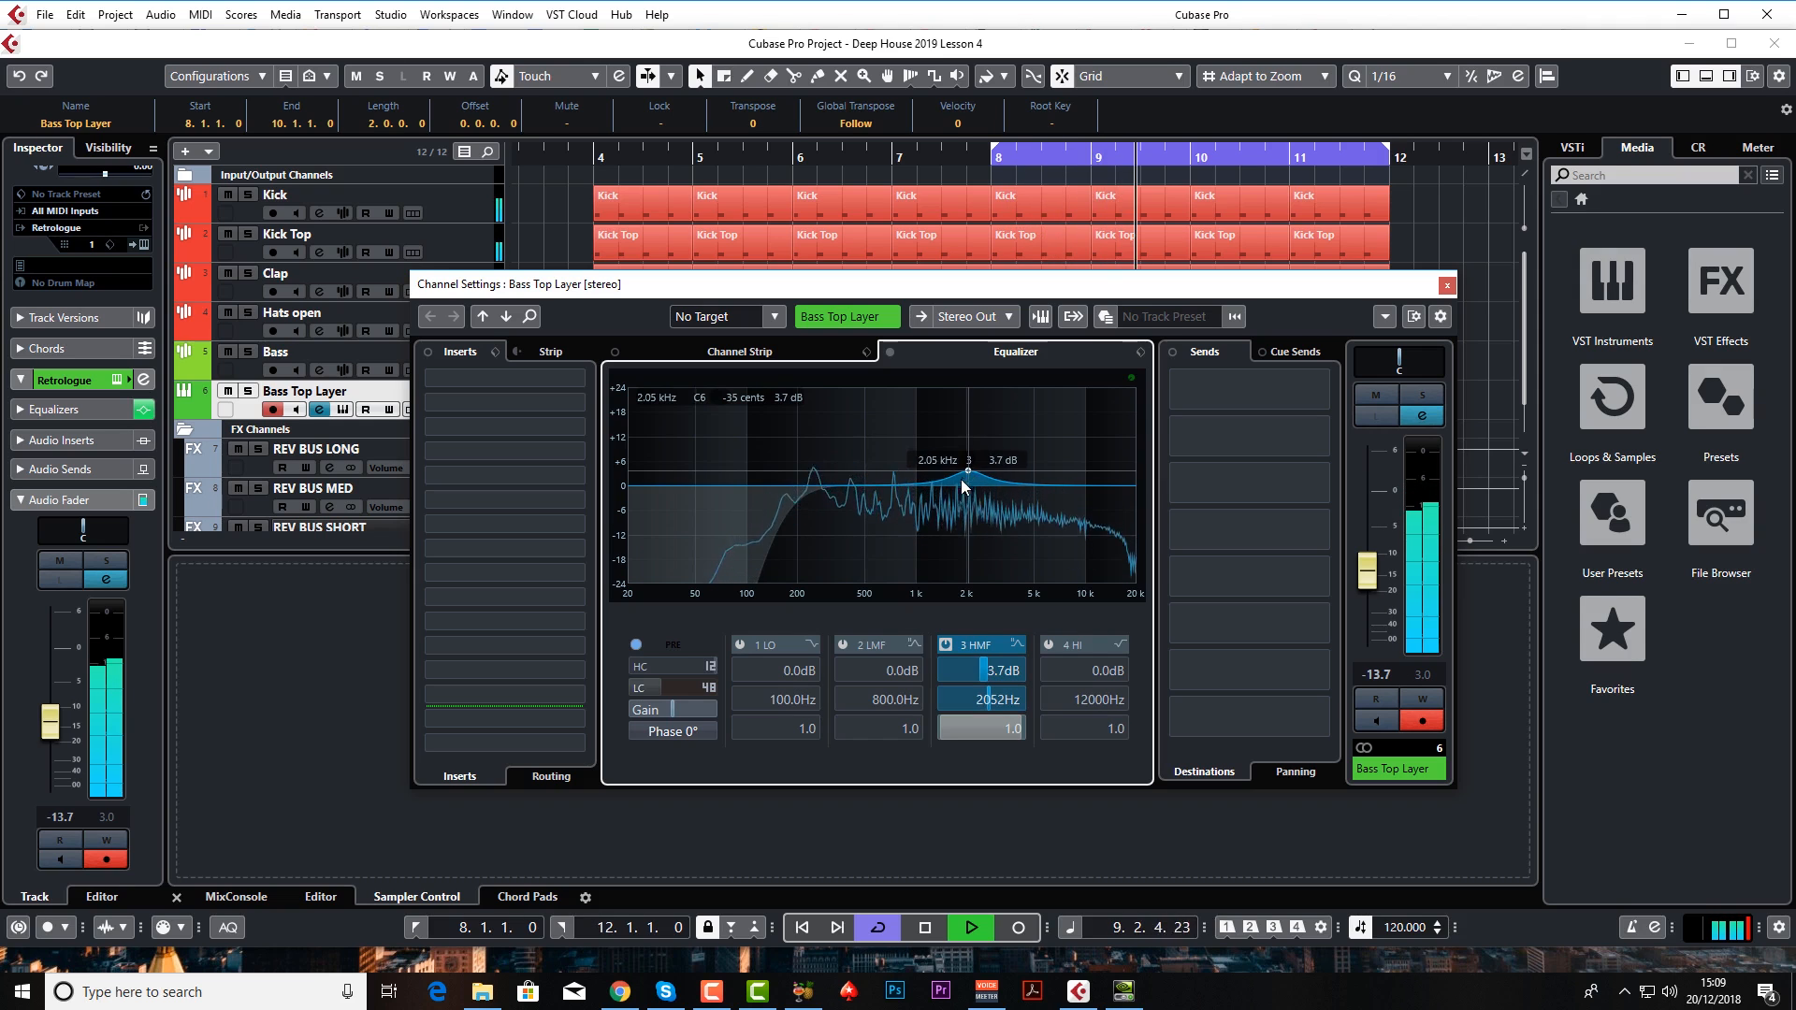
pyautogui.press('space')
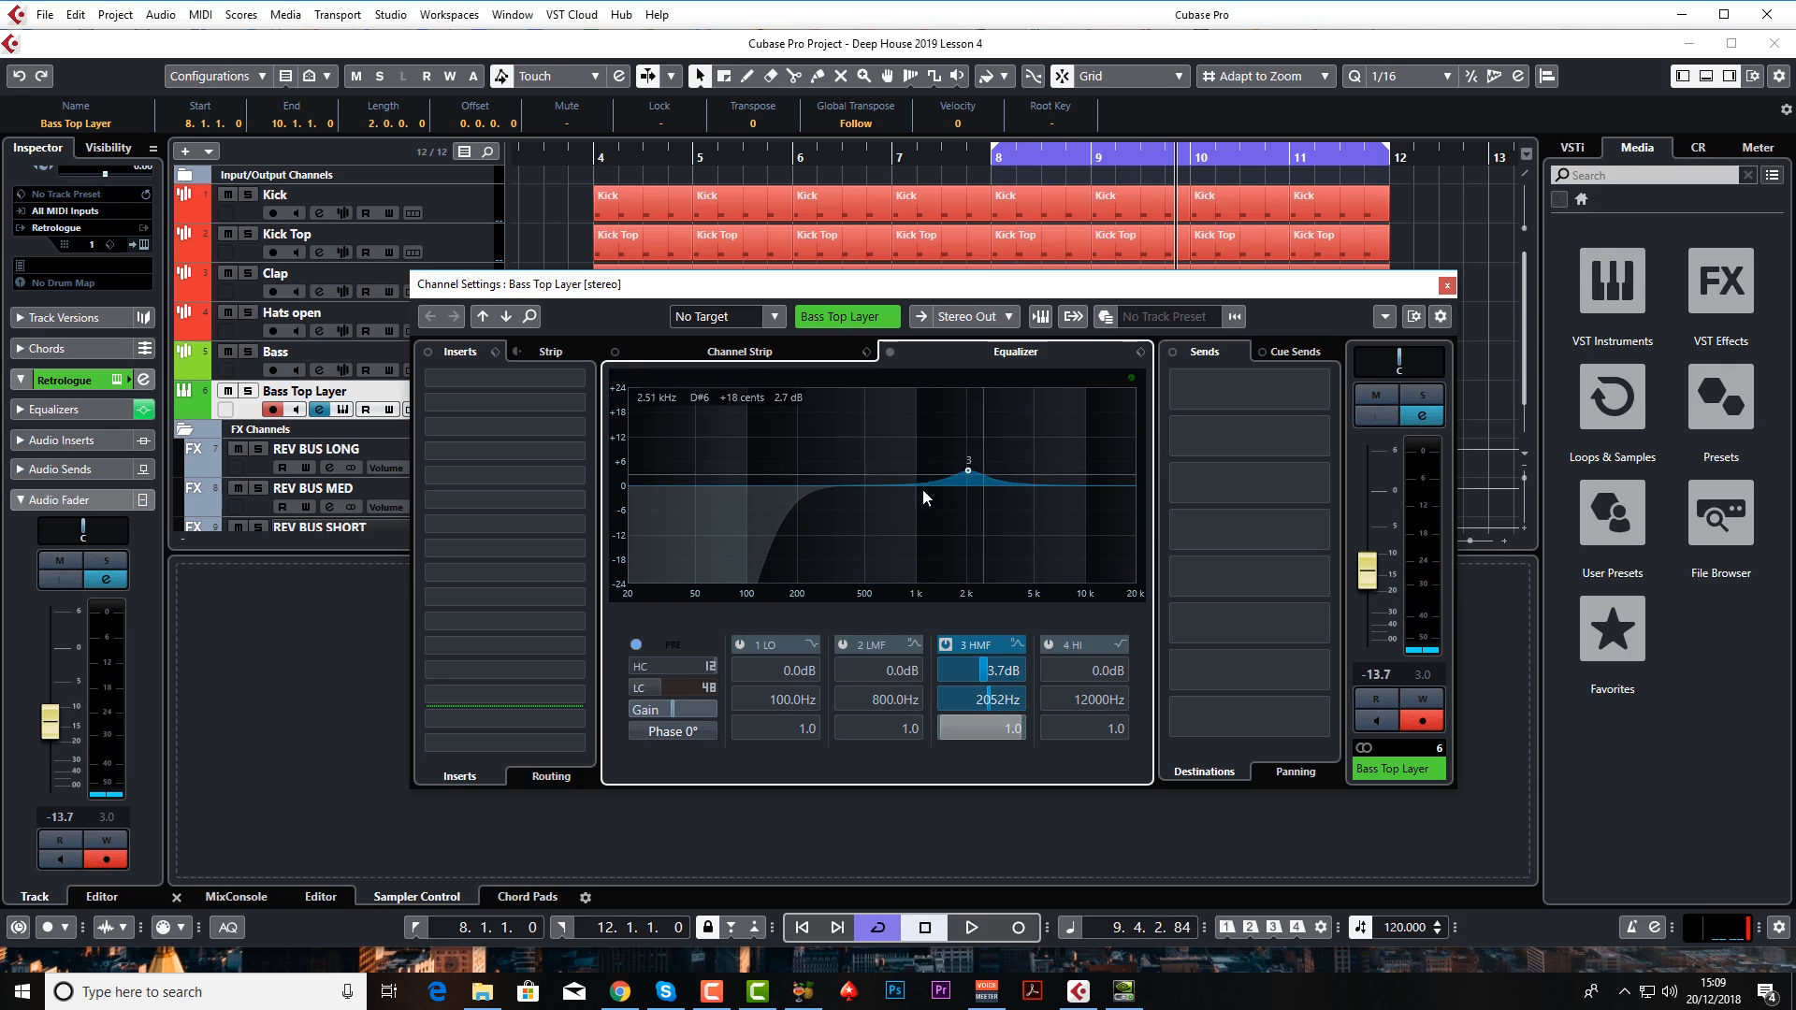
# - Enable the 2 LMF band with a 4.8 dB boost at 820.9 Hz and Q 2.7, and set the 3 HMF band's Q to 1.5
pyautogui.click(841, 645)
pyautogui.moveTo(899, 483)
pyautogui.mouseDown()
pyautogui.moveTo(901, 450)
pyautogui.moveTo(834, 439)
pyautogui.moveTo(1036, 475)
pyautogui.moveTo(1032, 458)
pyautogui.moveTo(903, 474)
pyautogui.mouseUp()
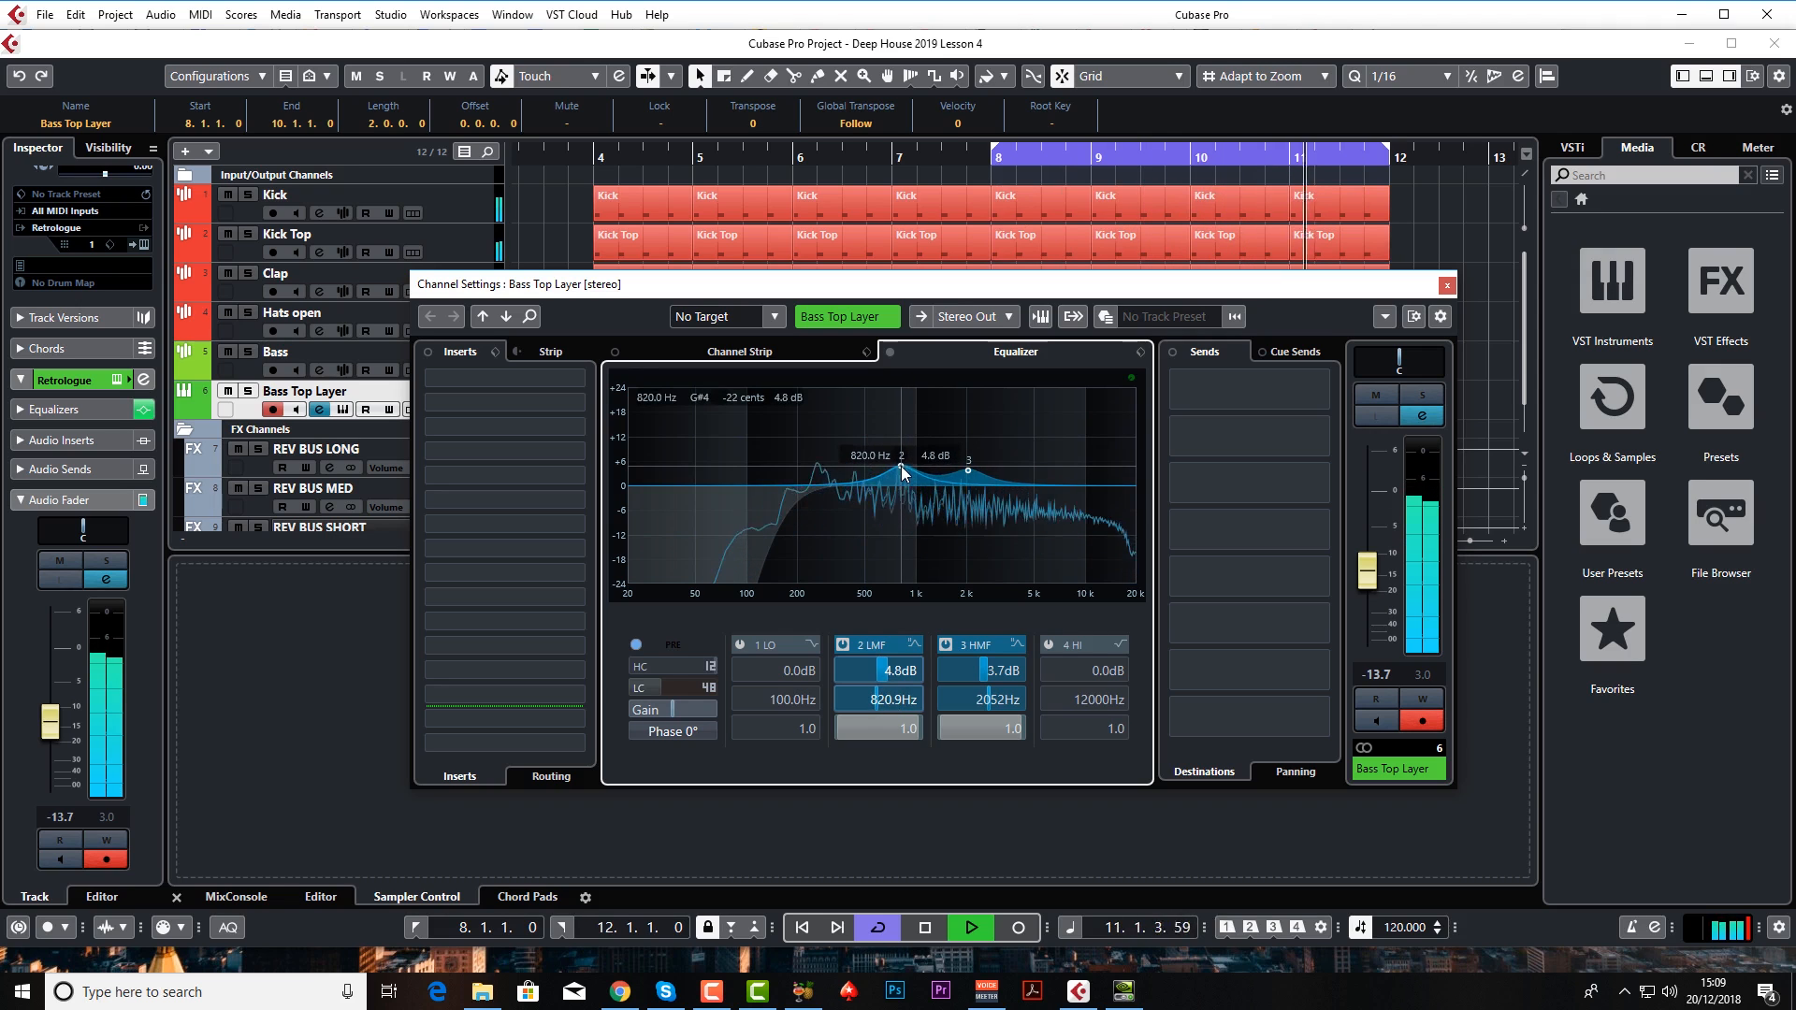
pyautogui.press('space')
pyautogui.moveTo(894, 730); pyautogui.dragTo(998, 692)
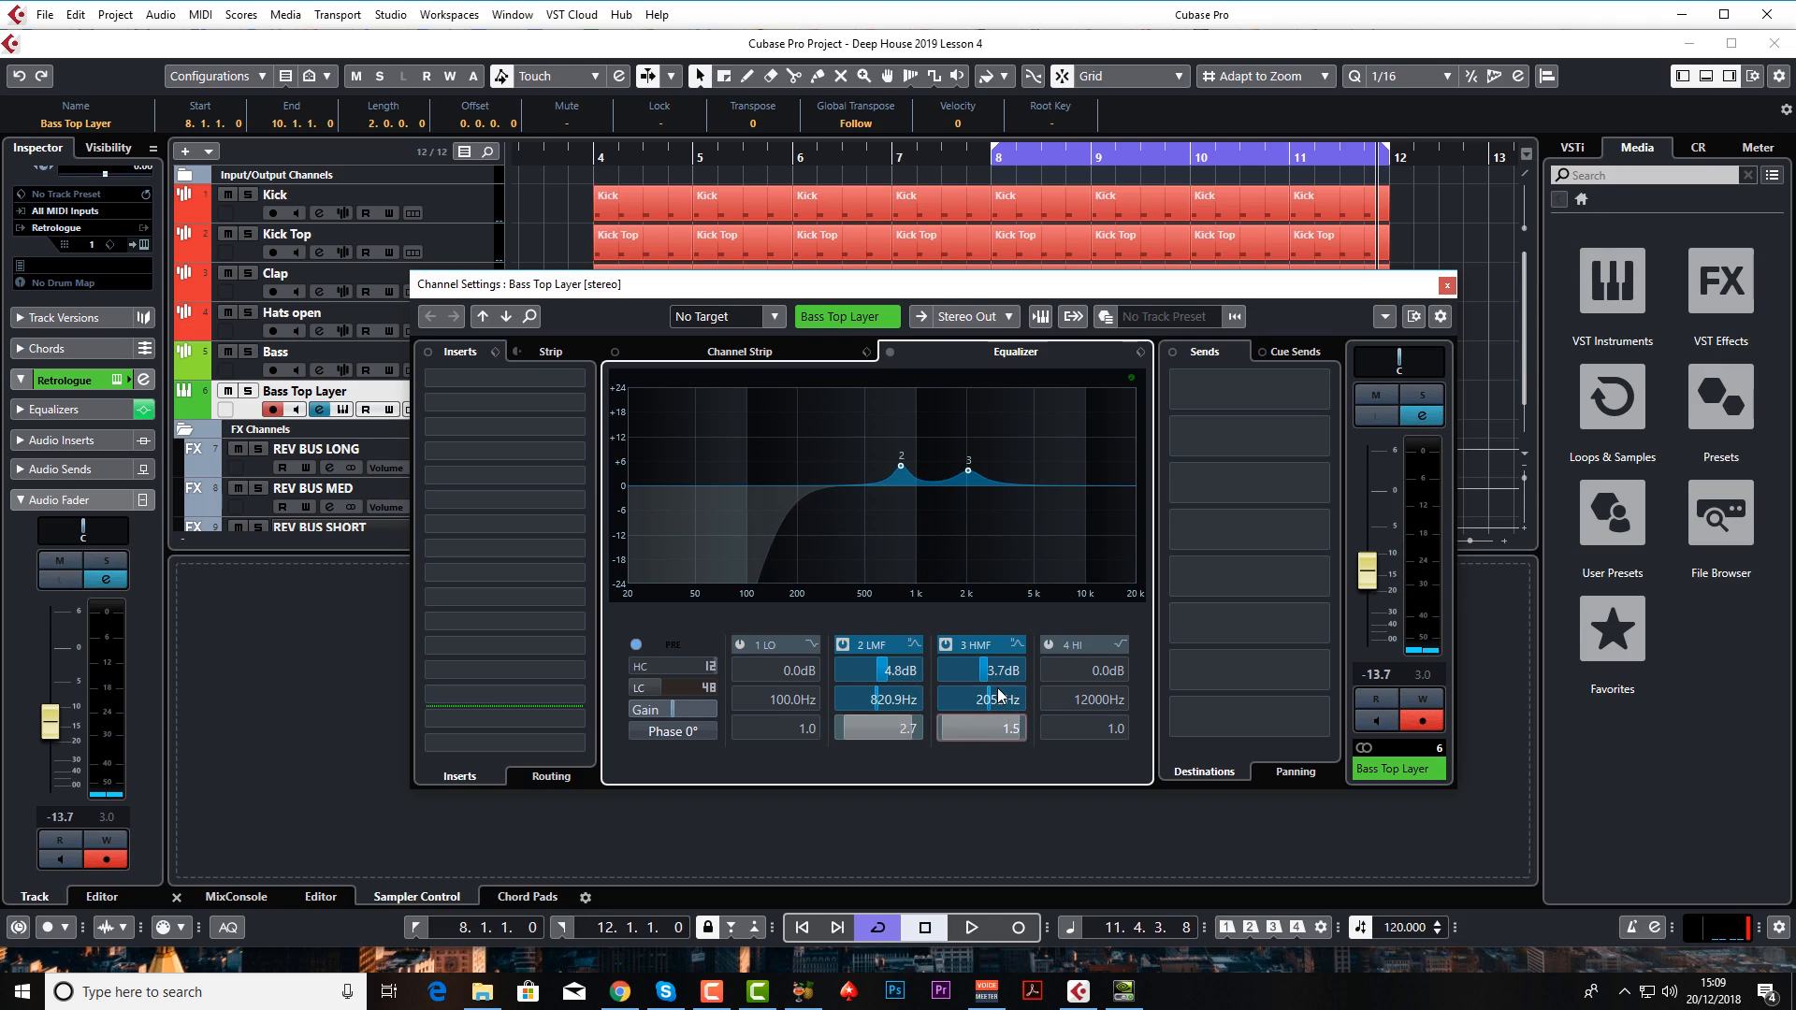
# - Compare the Bass Top Layer with its equalizer bypassed and active during playback, then close the channel settings
pyautogui.press('space')
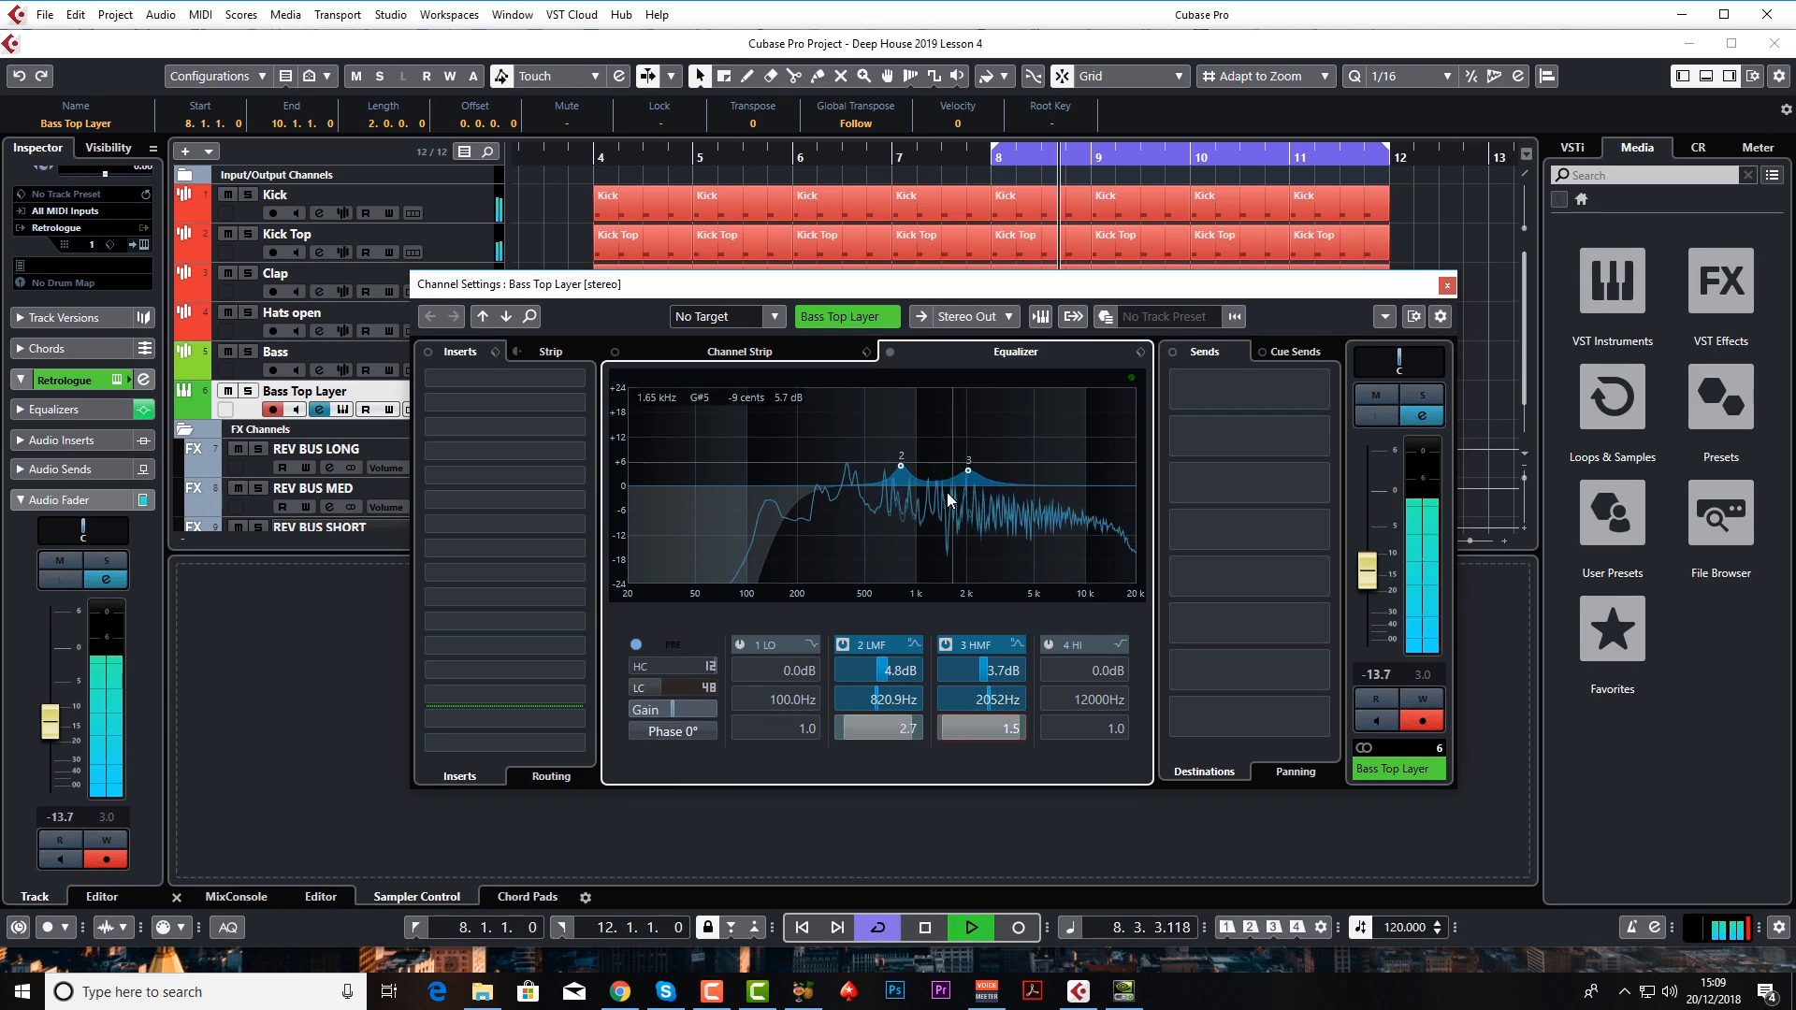
pyautogui.click(890, 356)
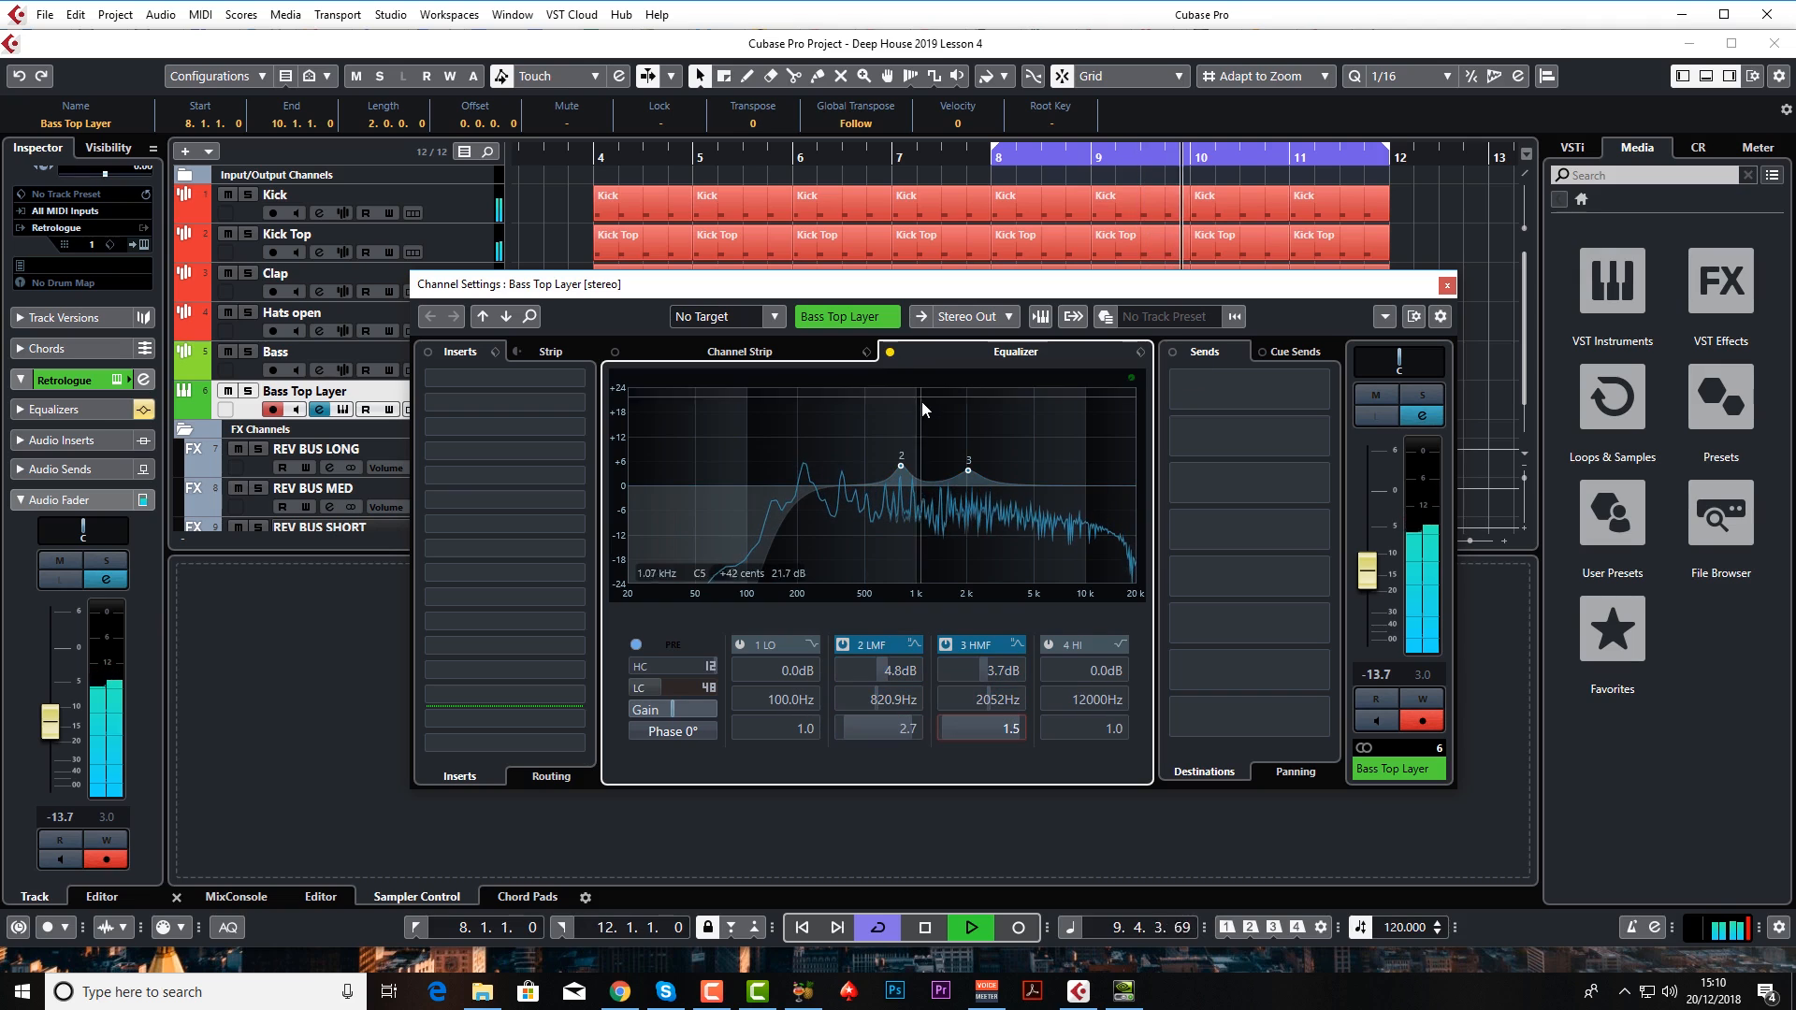
pyautogui.click(890, 353)
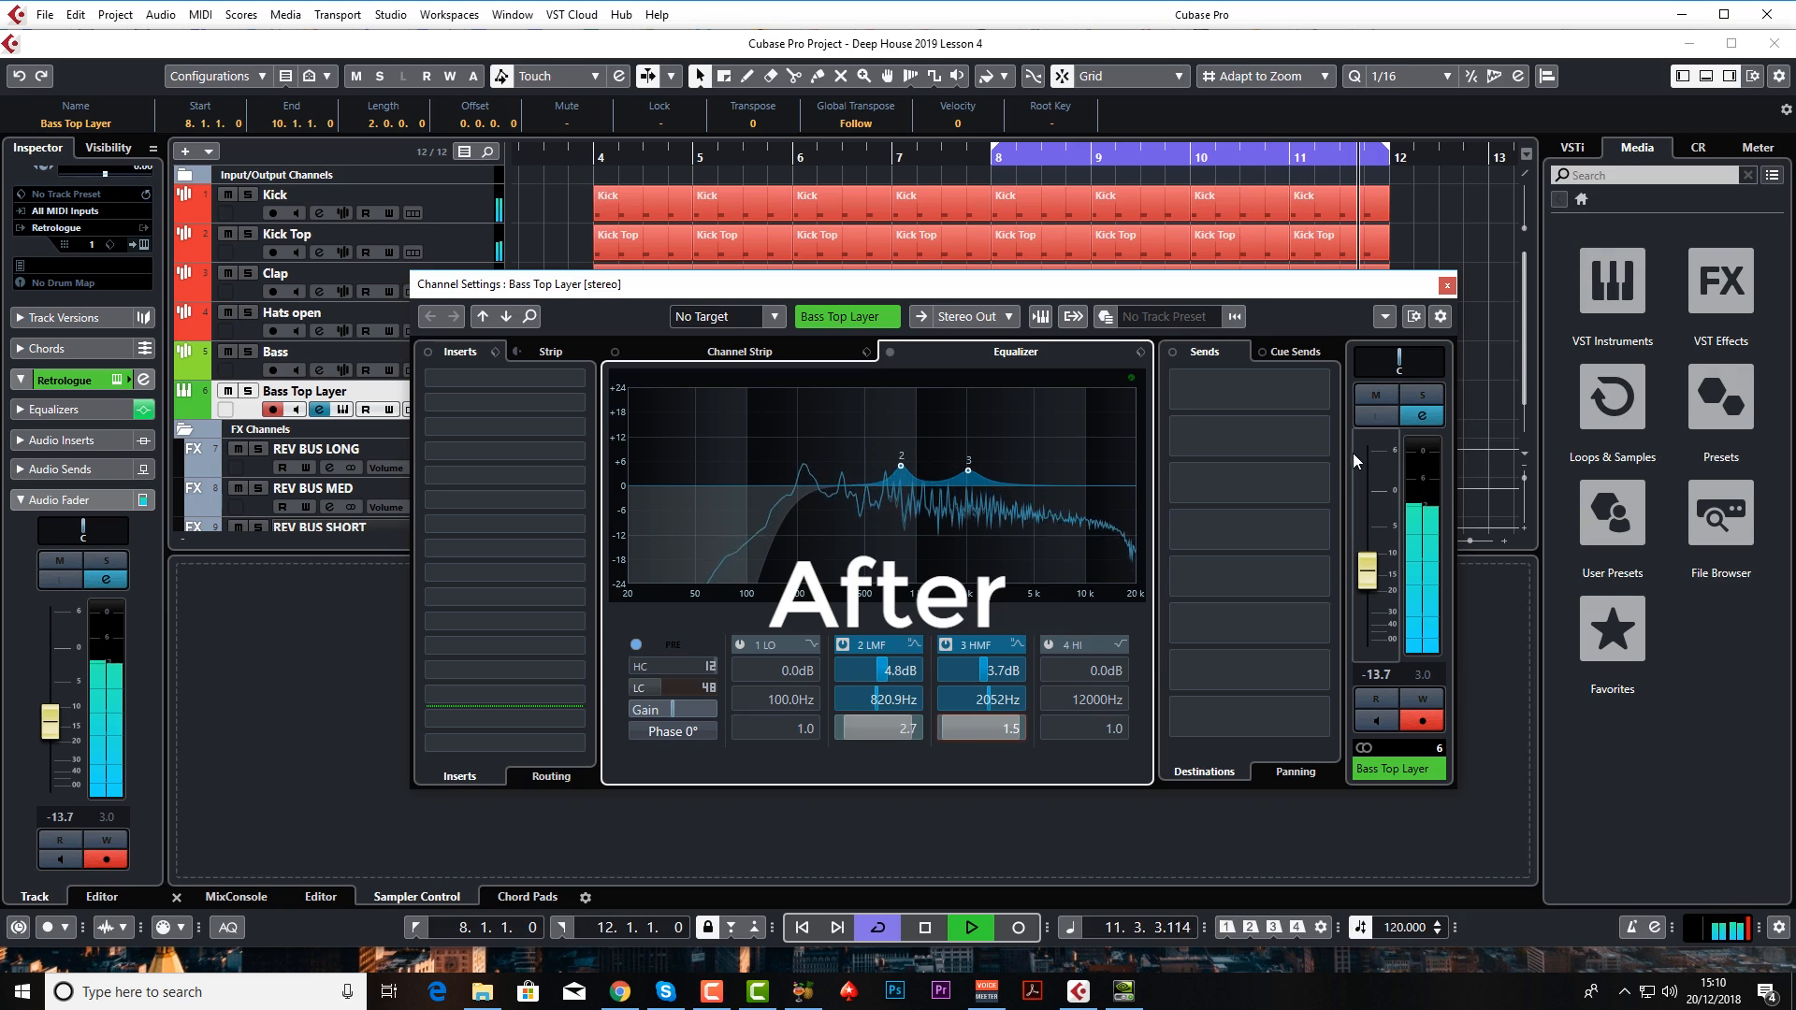
pyautogui.press('space')
pyautogui.click(1446, 285)
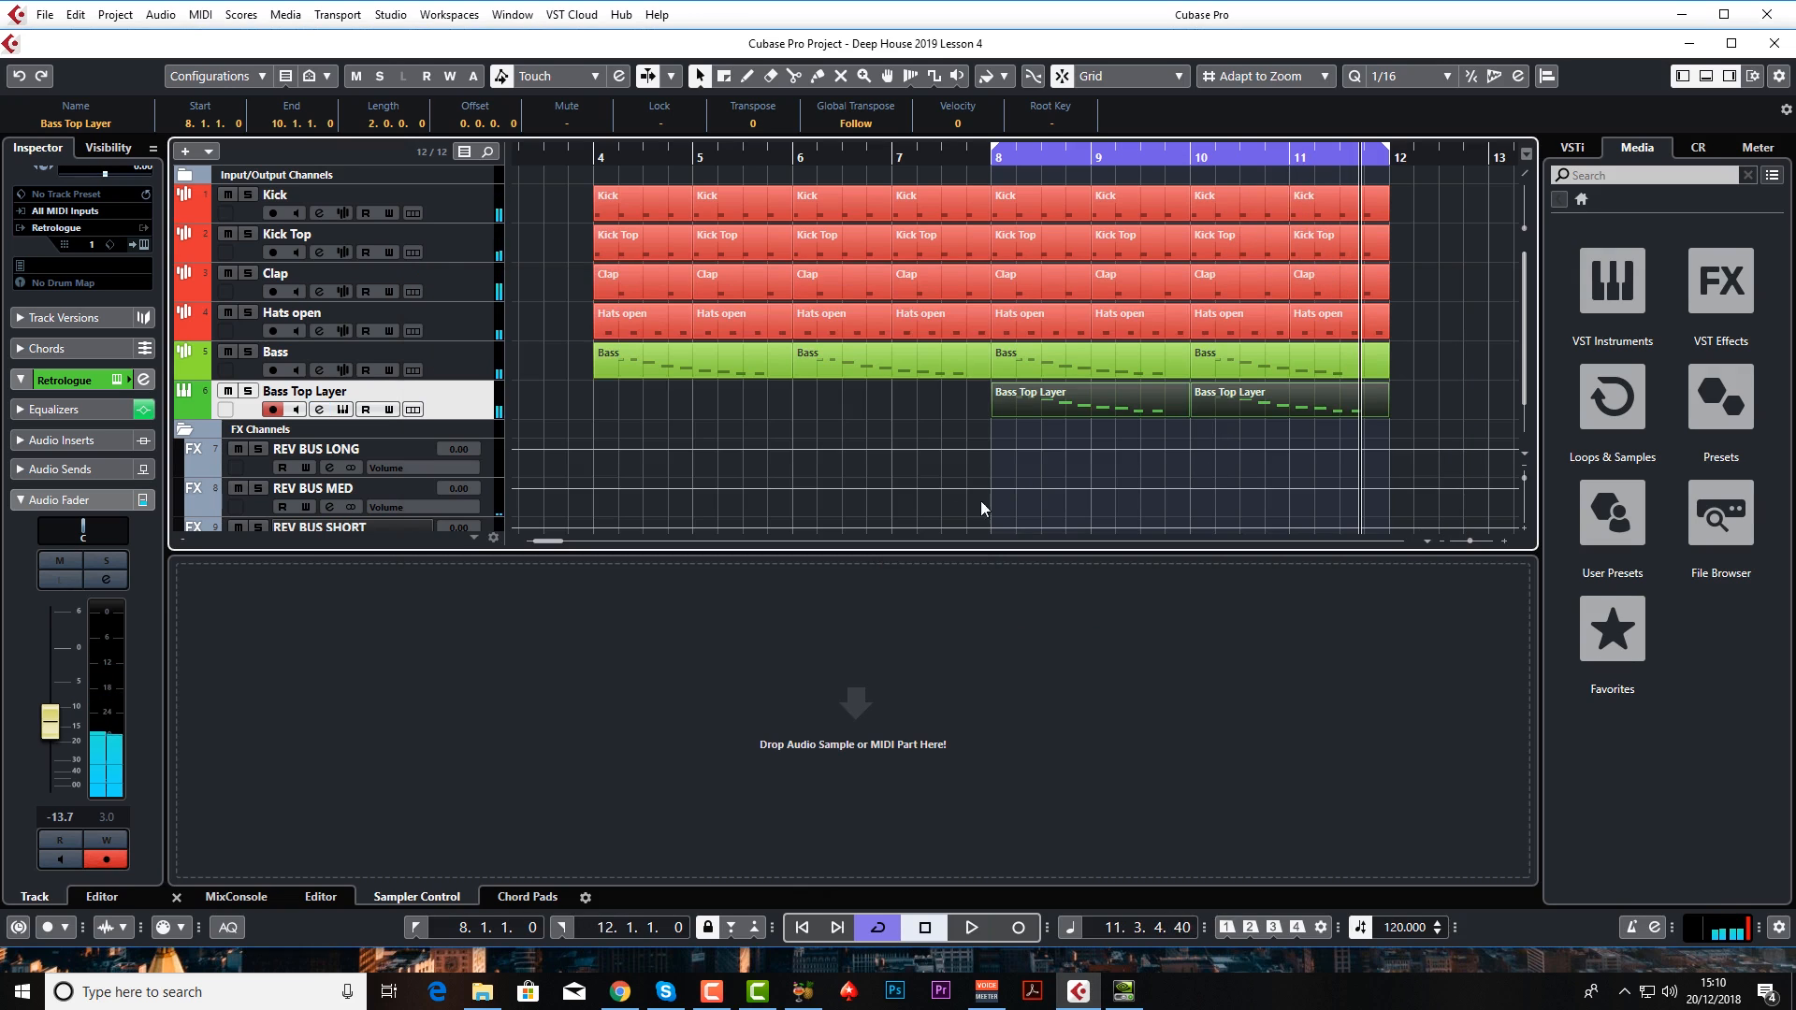
# - Delete the final D2 note of the second Bass Top Layer part in the Key Editor and close the editor
pyautogui.doubleClick(1294, 392)
pyautogui.click(1406, 604)
pyautogui.hscroll(3, 845, 706)
pyautogui.click(1119, 605)
pyautogui.press('Delete')
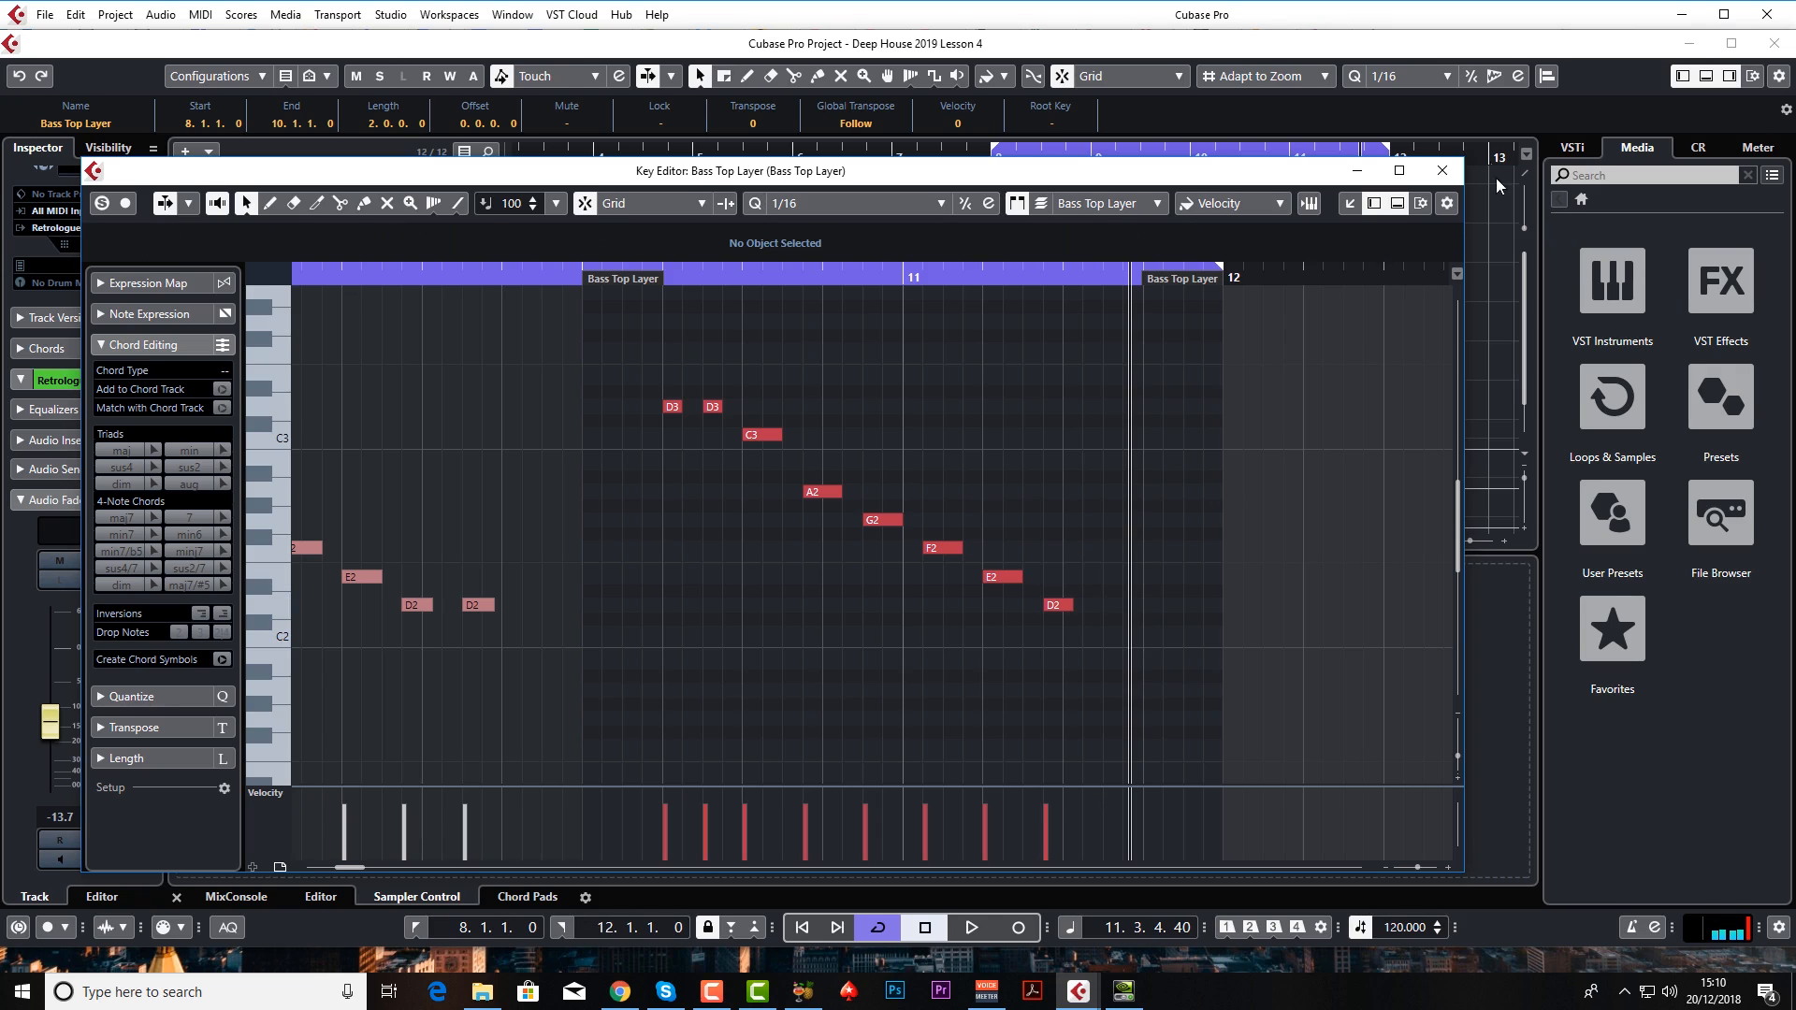
pyautogui.click(1441, 172)
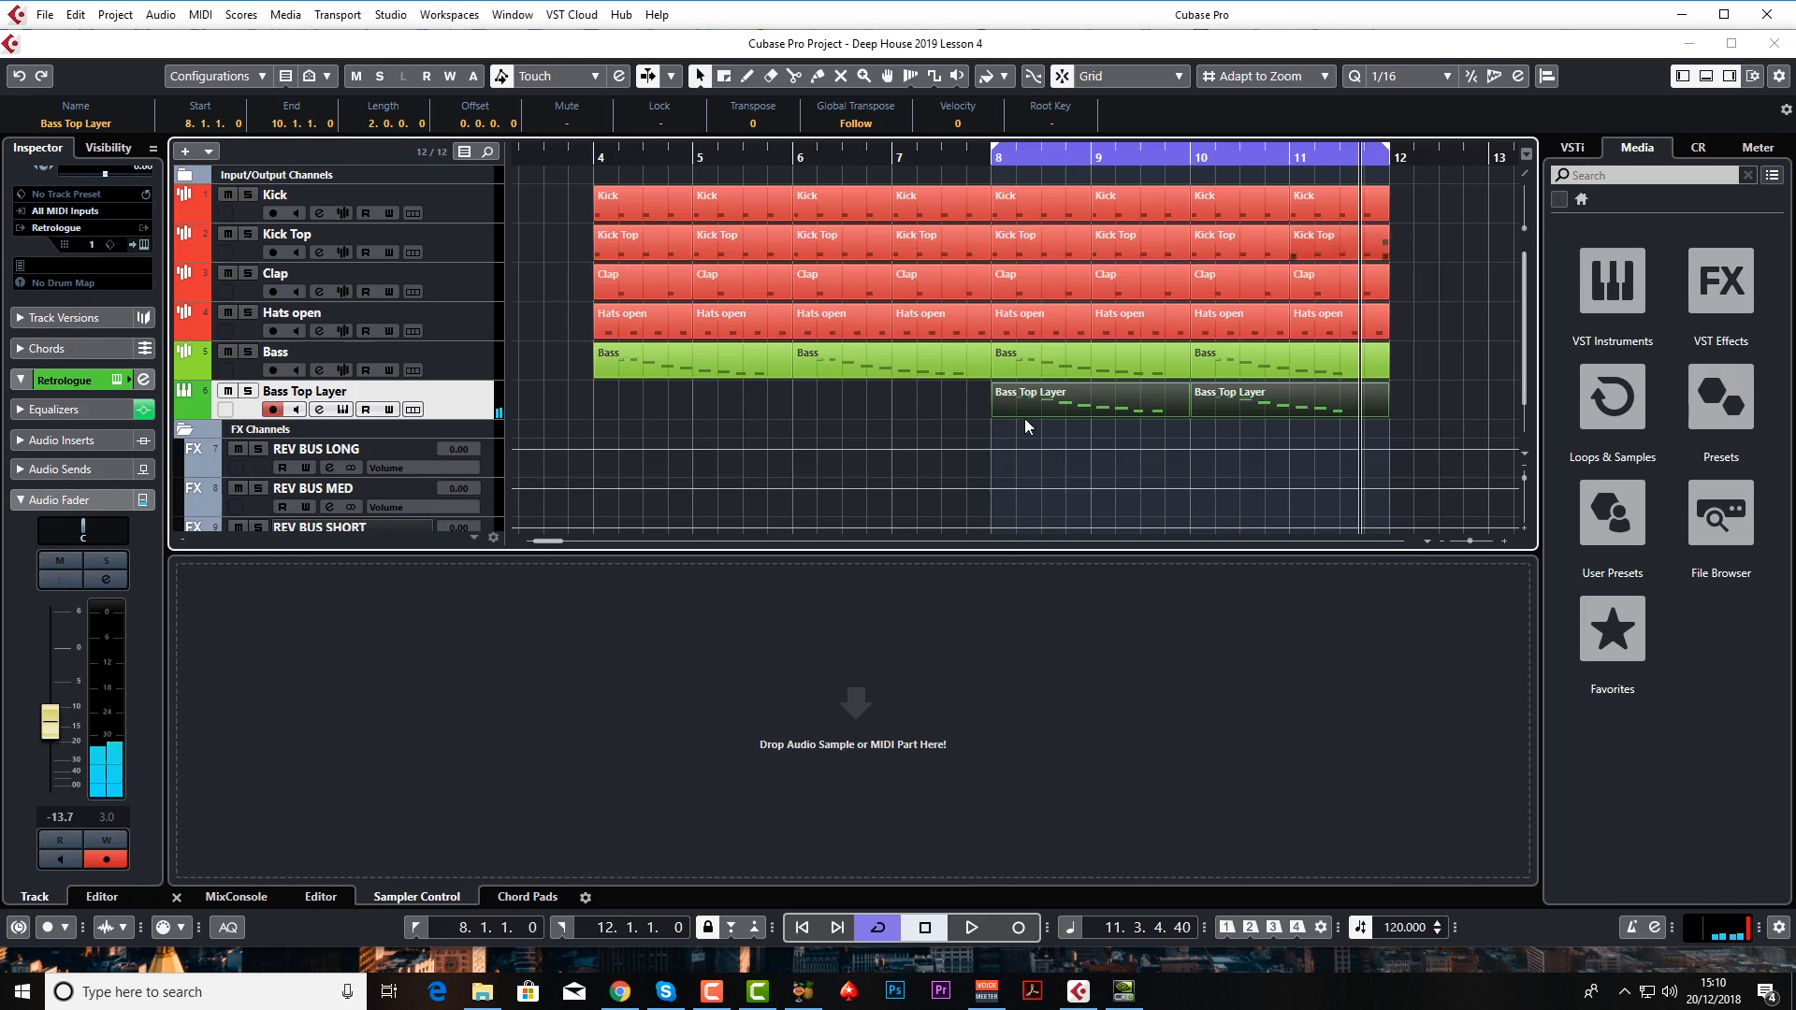
# - Solo the Bass Top Layer and set Retrologue's filter envelope decay time to 122 ms during playback
pyautogui.click(344, 409)
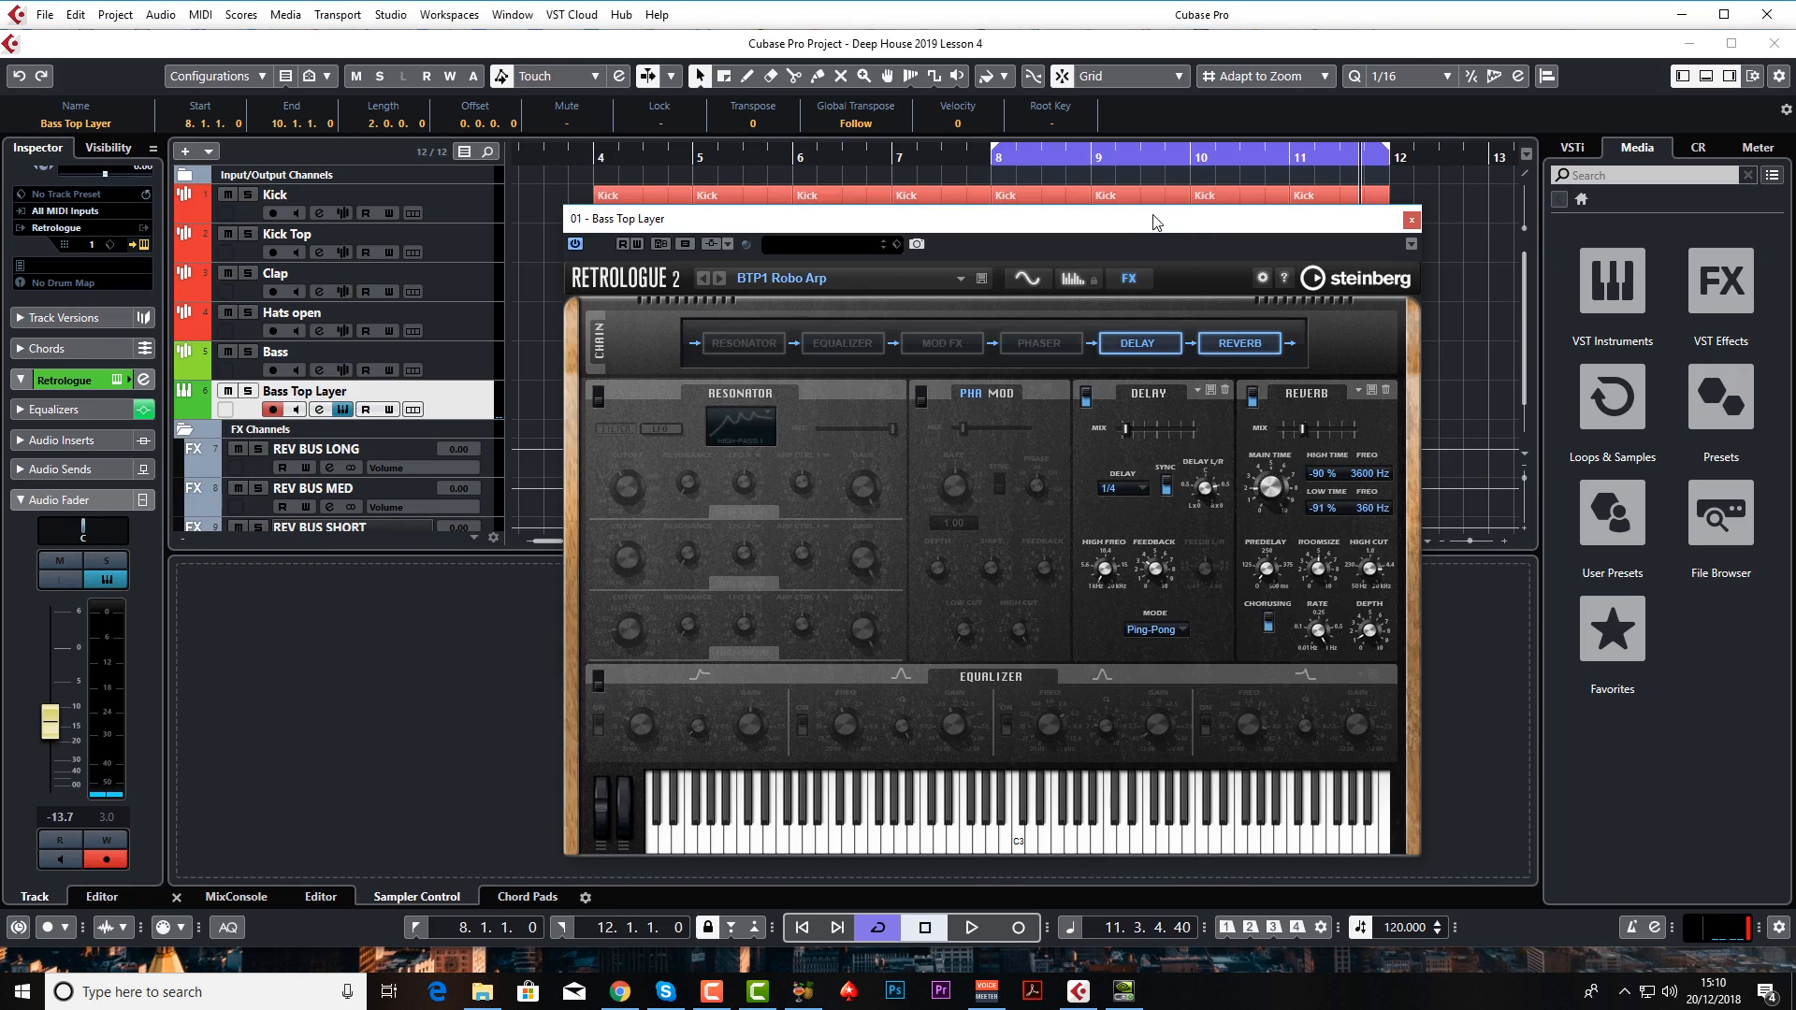
pyautogui.click(1026, 278)
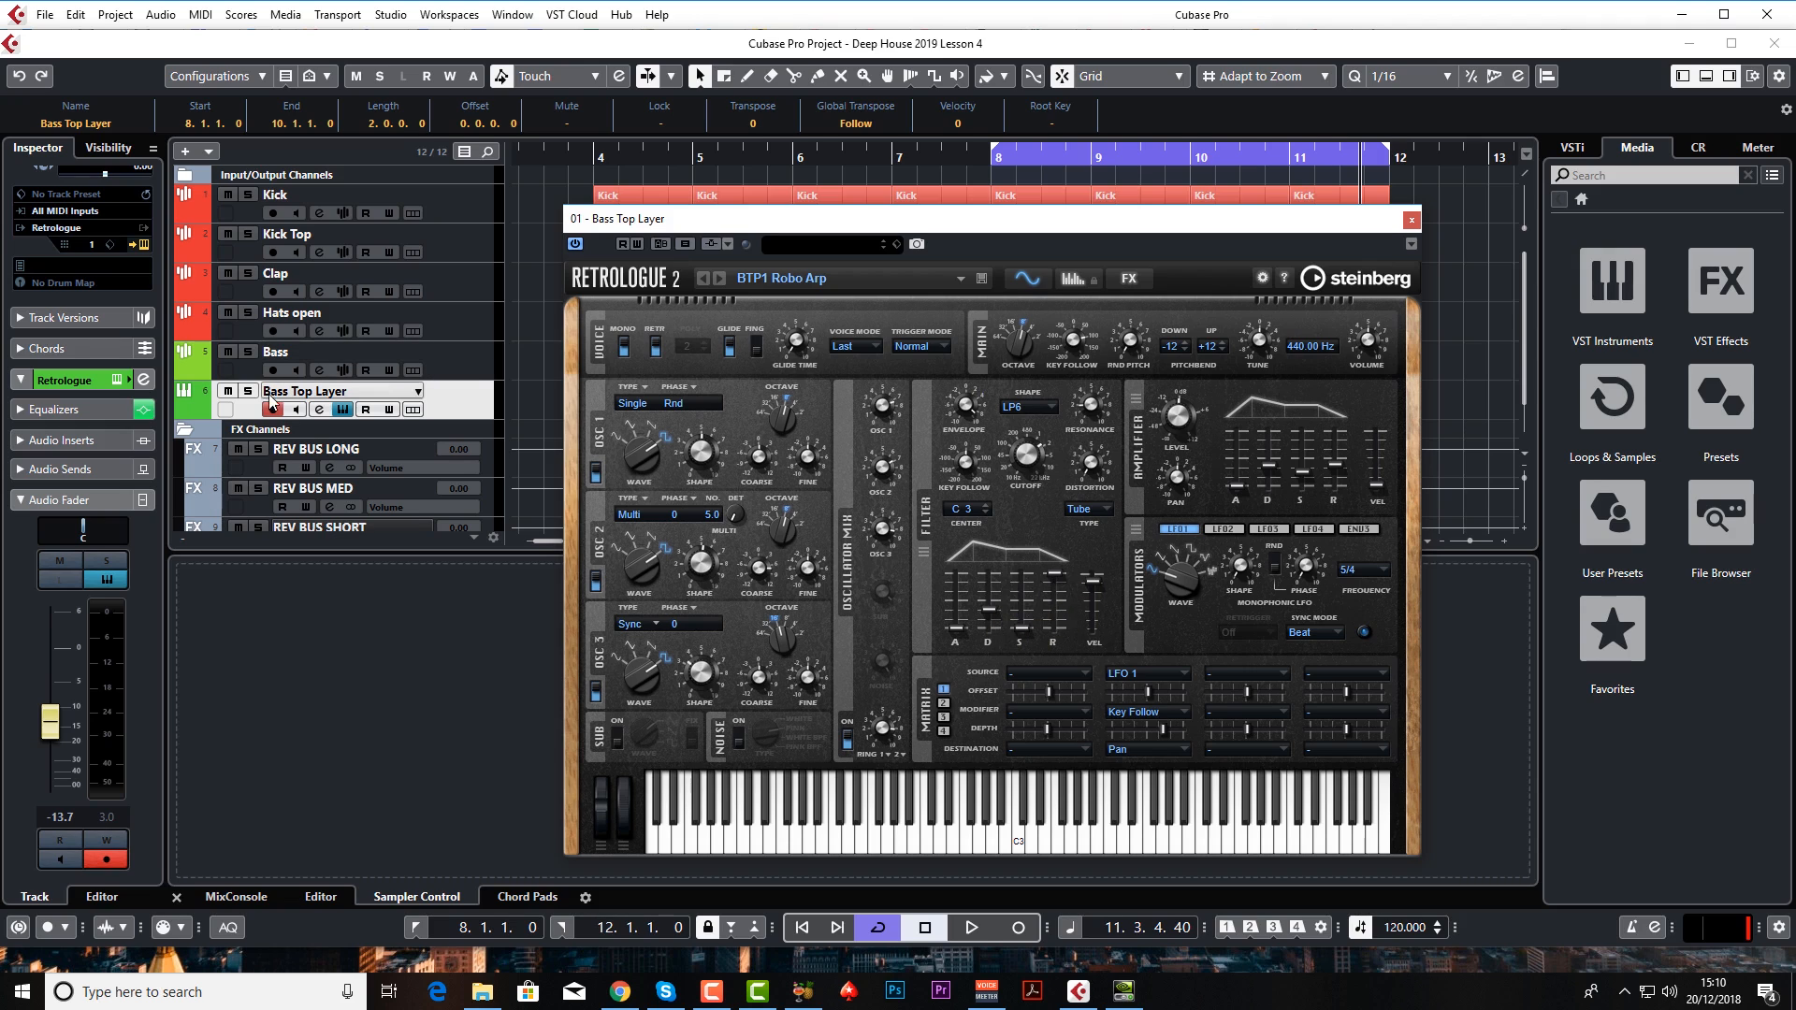
pyautogui.click(247, 391)
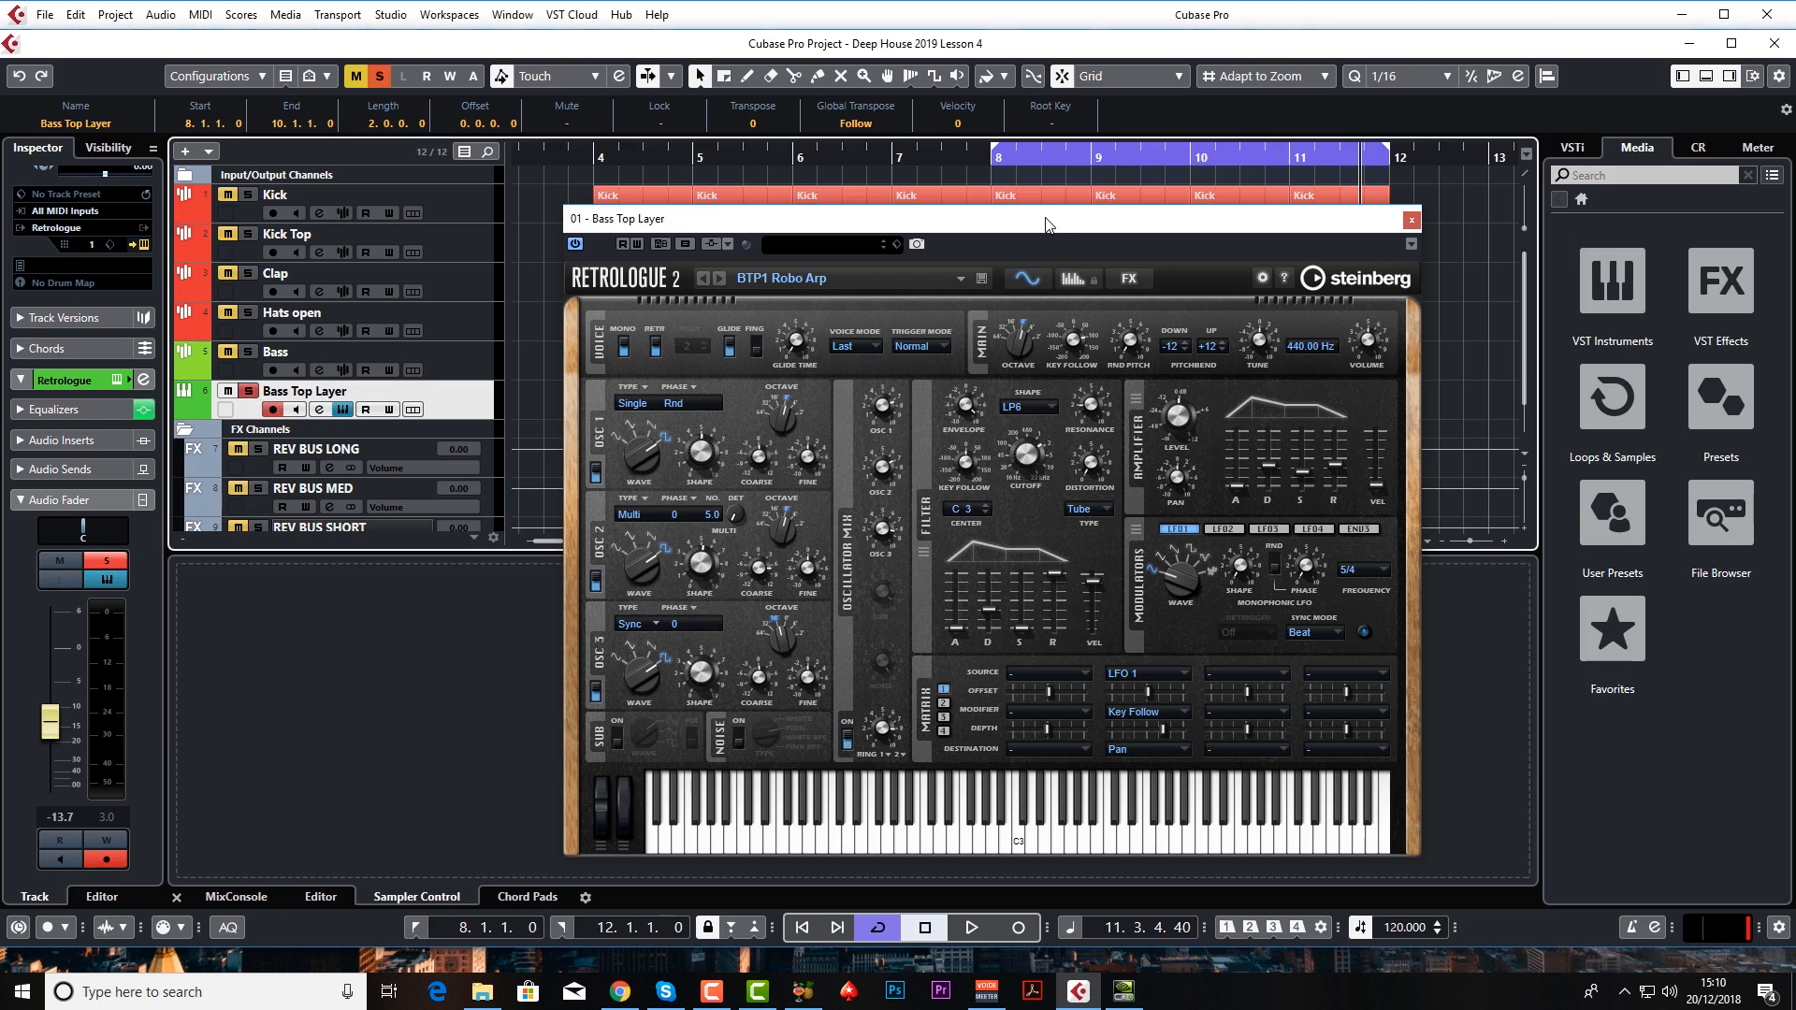
pyautogui.moveTo(1048, 224); pyautogui.dragTo(973, 172)
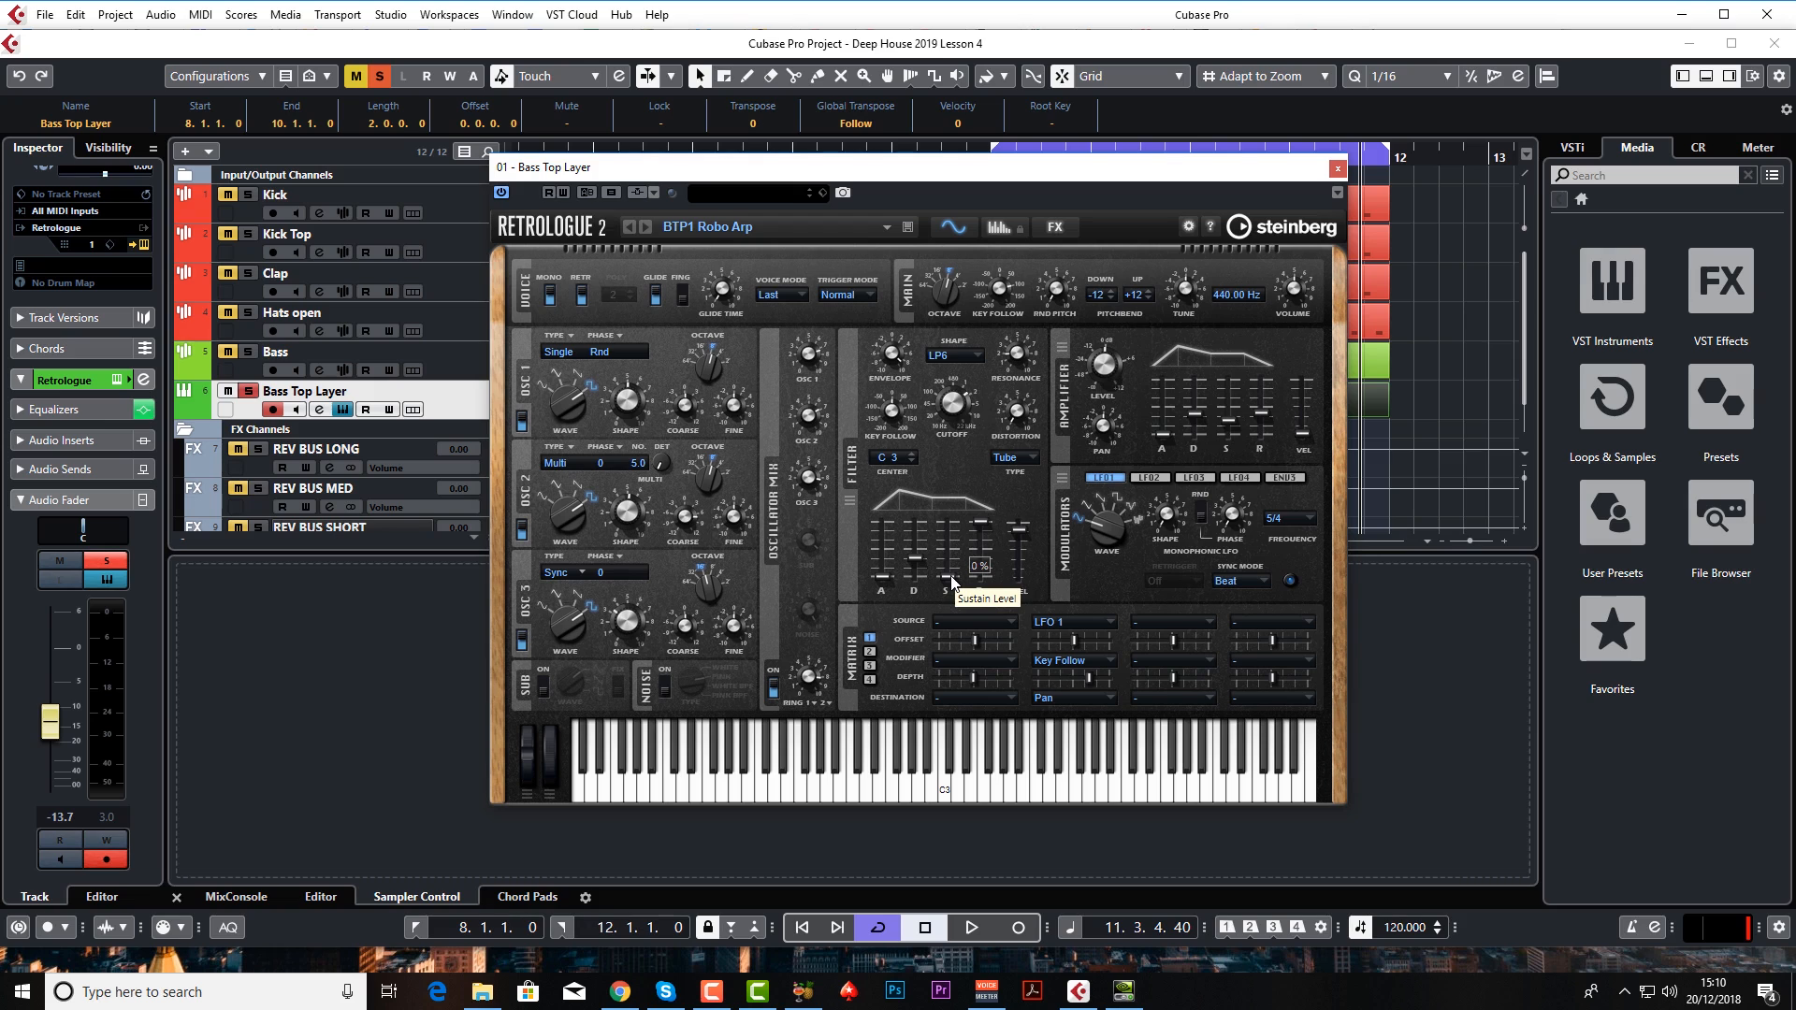
pyautogui.press('space')
pyautogui.moveTo(952, 580); pyautogui.dragTo(914, 565)
pyautogui.press('space')
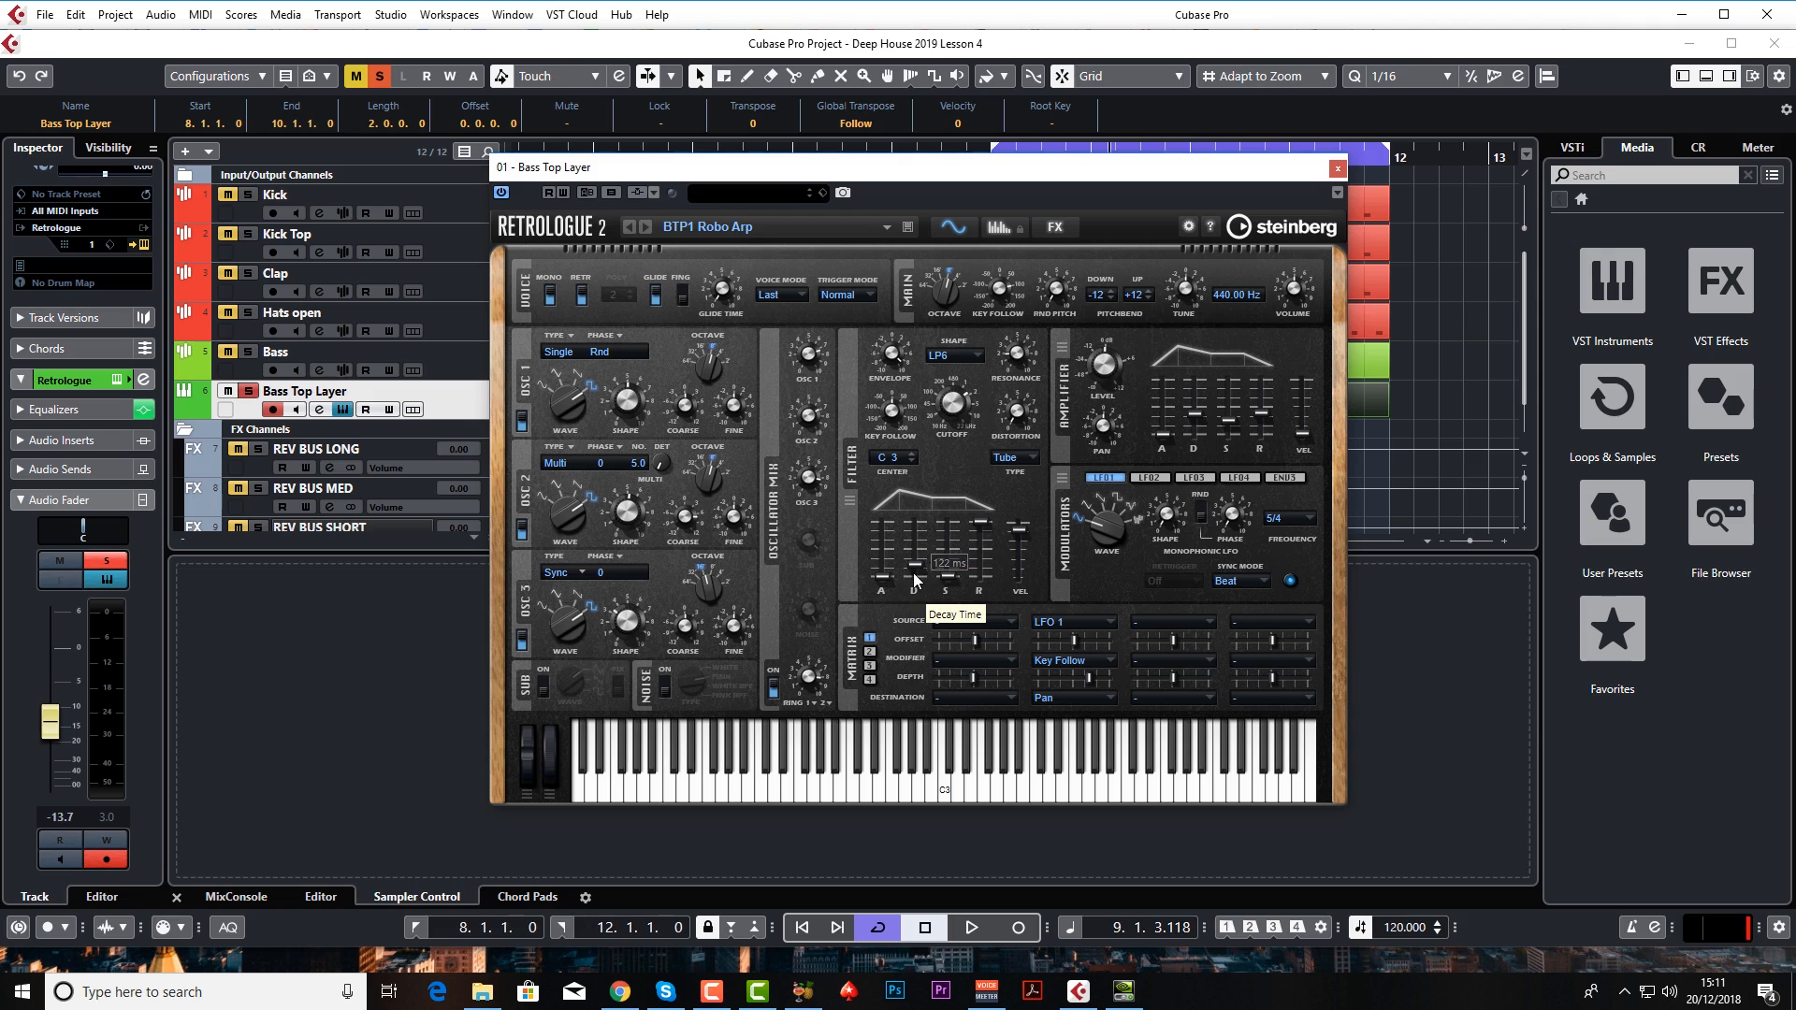
# - Raise the filter envelope's sustain level to 27% in solo, then unsolo the track and set the sustain to 15% in the mix
pyautogui.press('space')
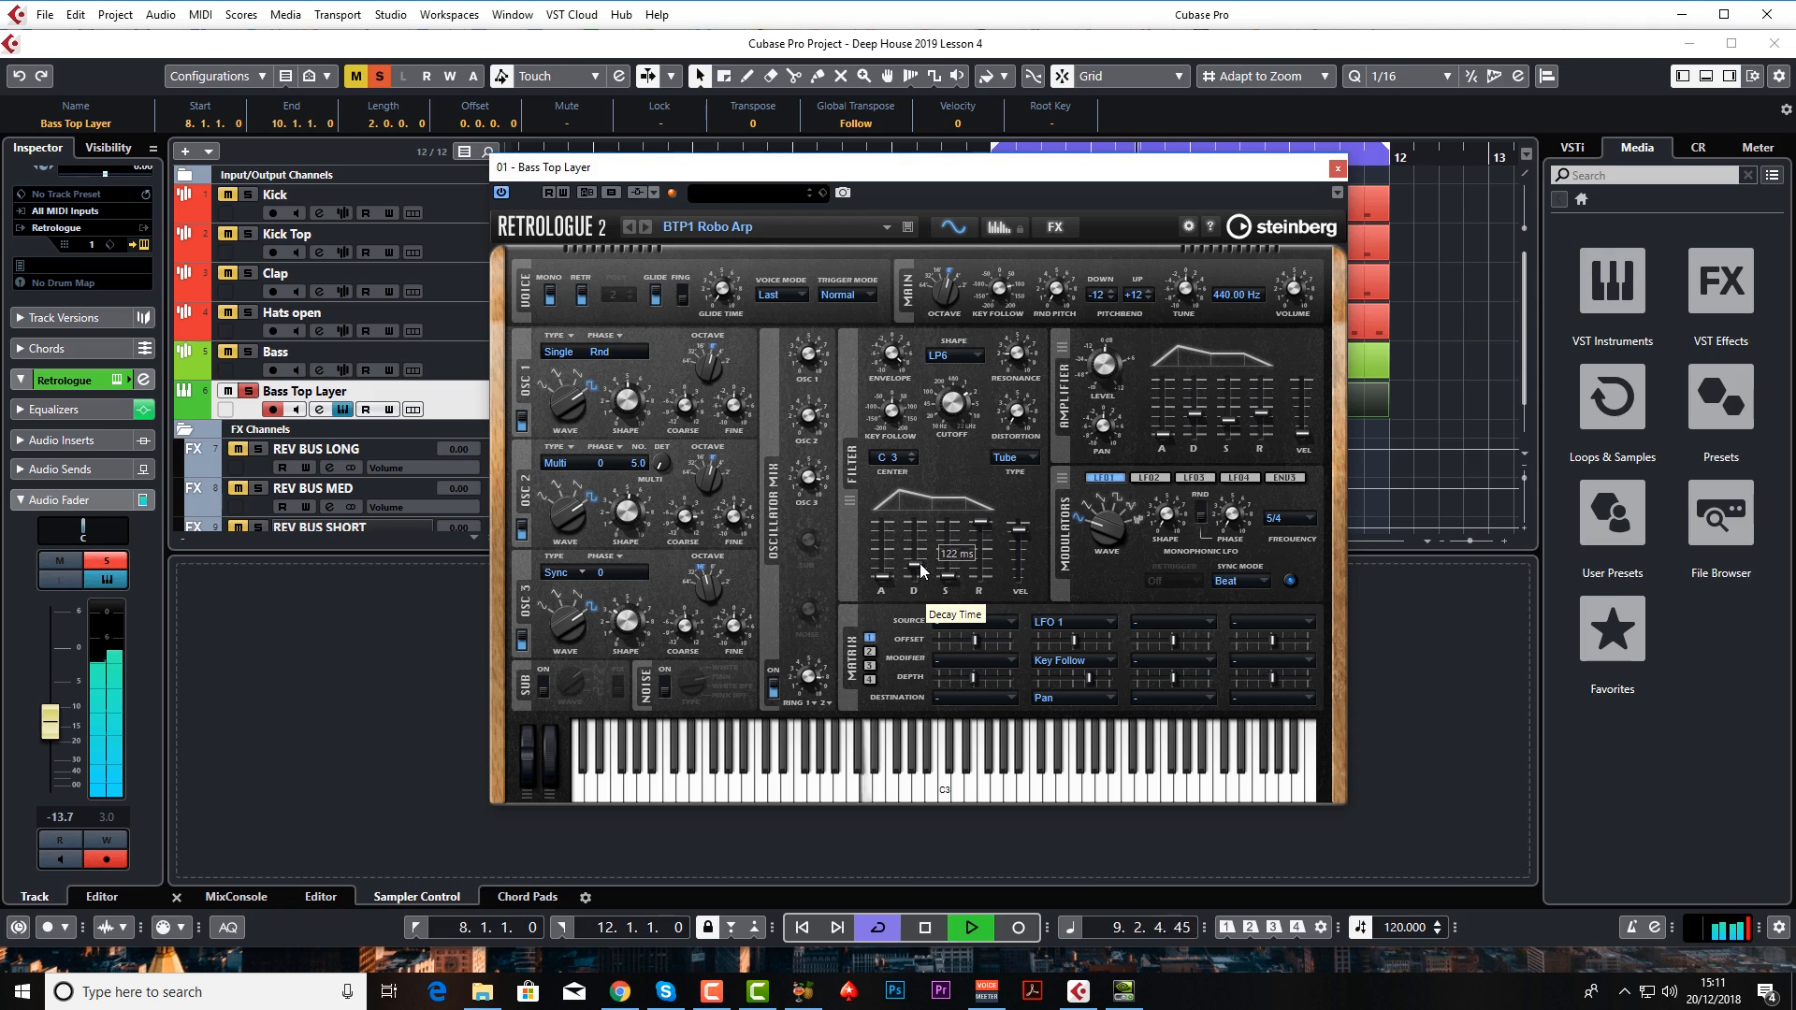
pyautogui.moveTo(956, 576); pyautogui.dragTo(951, 560)
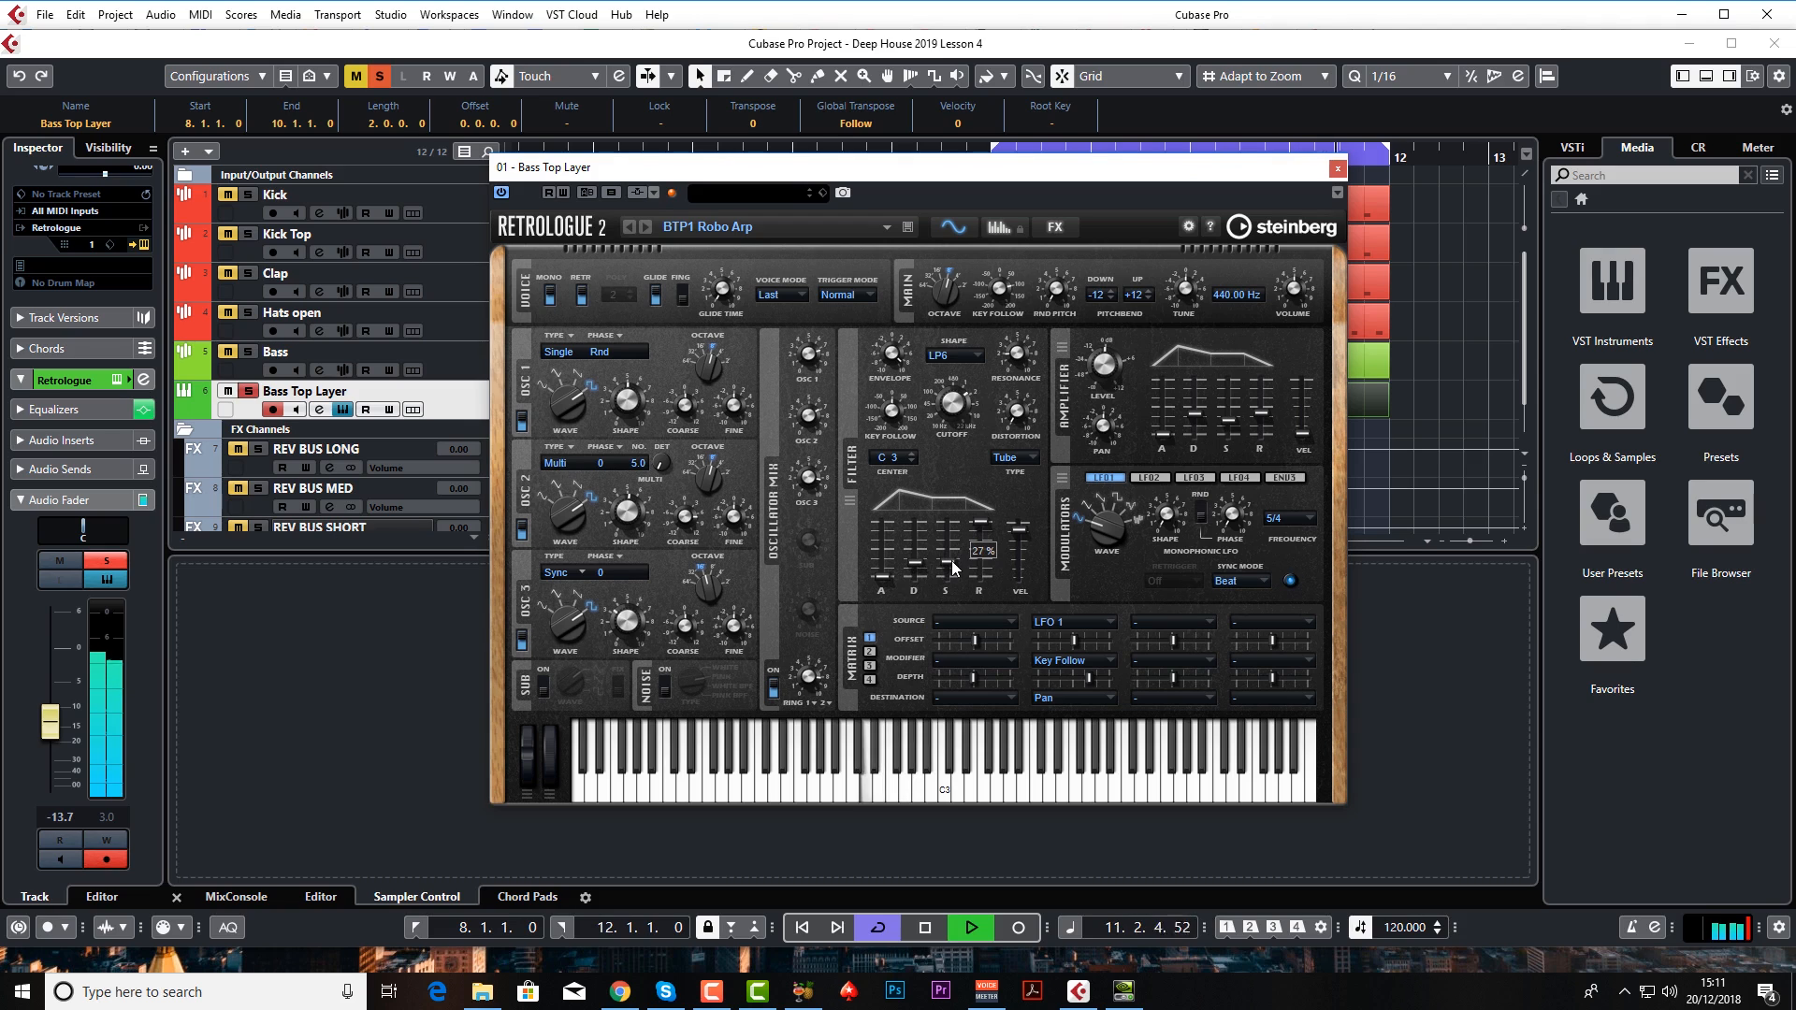
pyautogui.press('space')
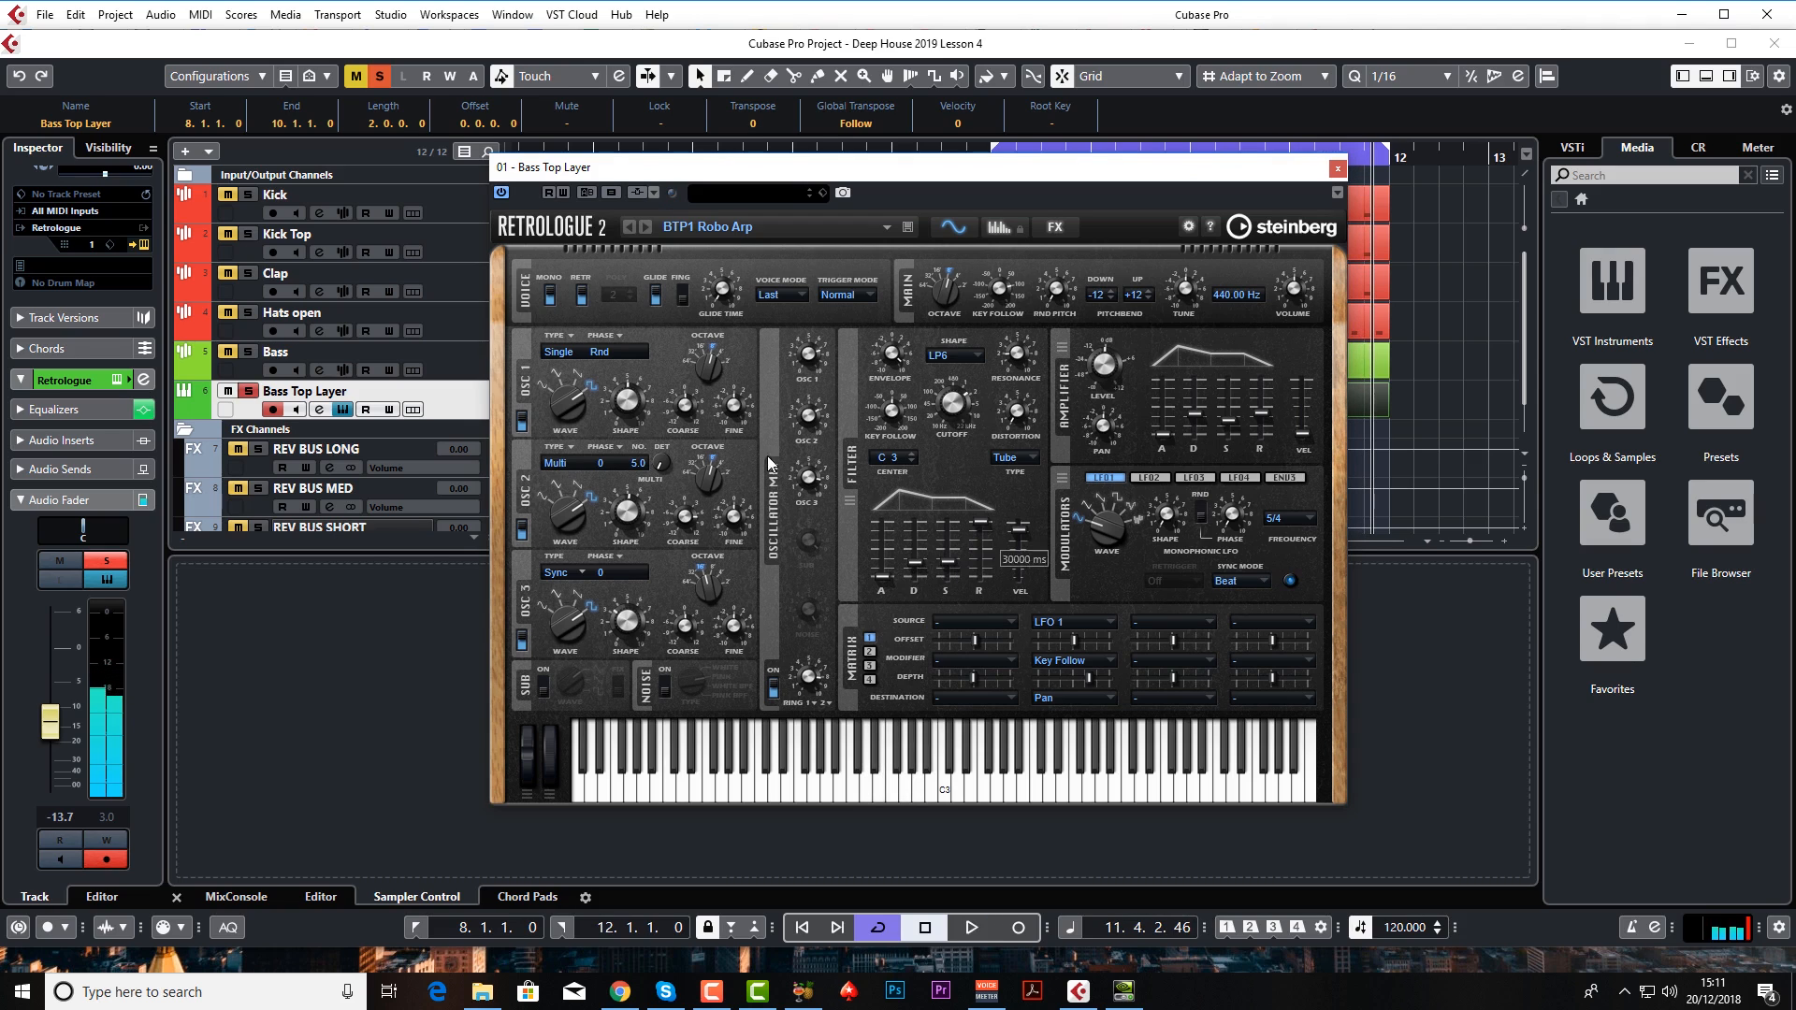
pyautogui.click(249, 391)
pyautogui.press('space')
pyautogui.moveTo(950, 560); pyautogui.dragTo(945, 568)
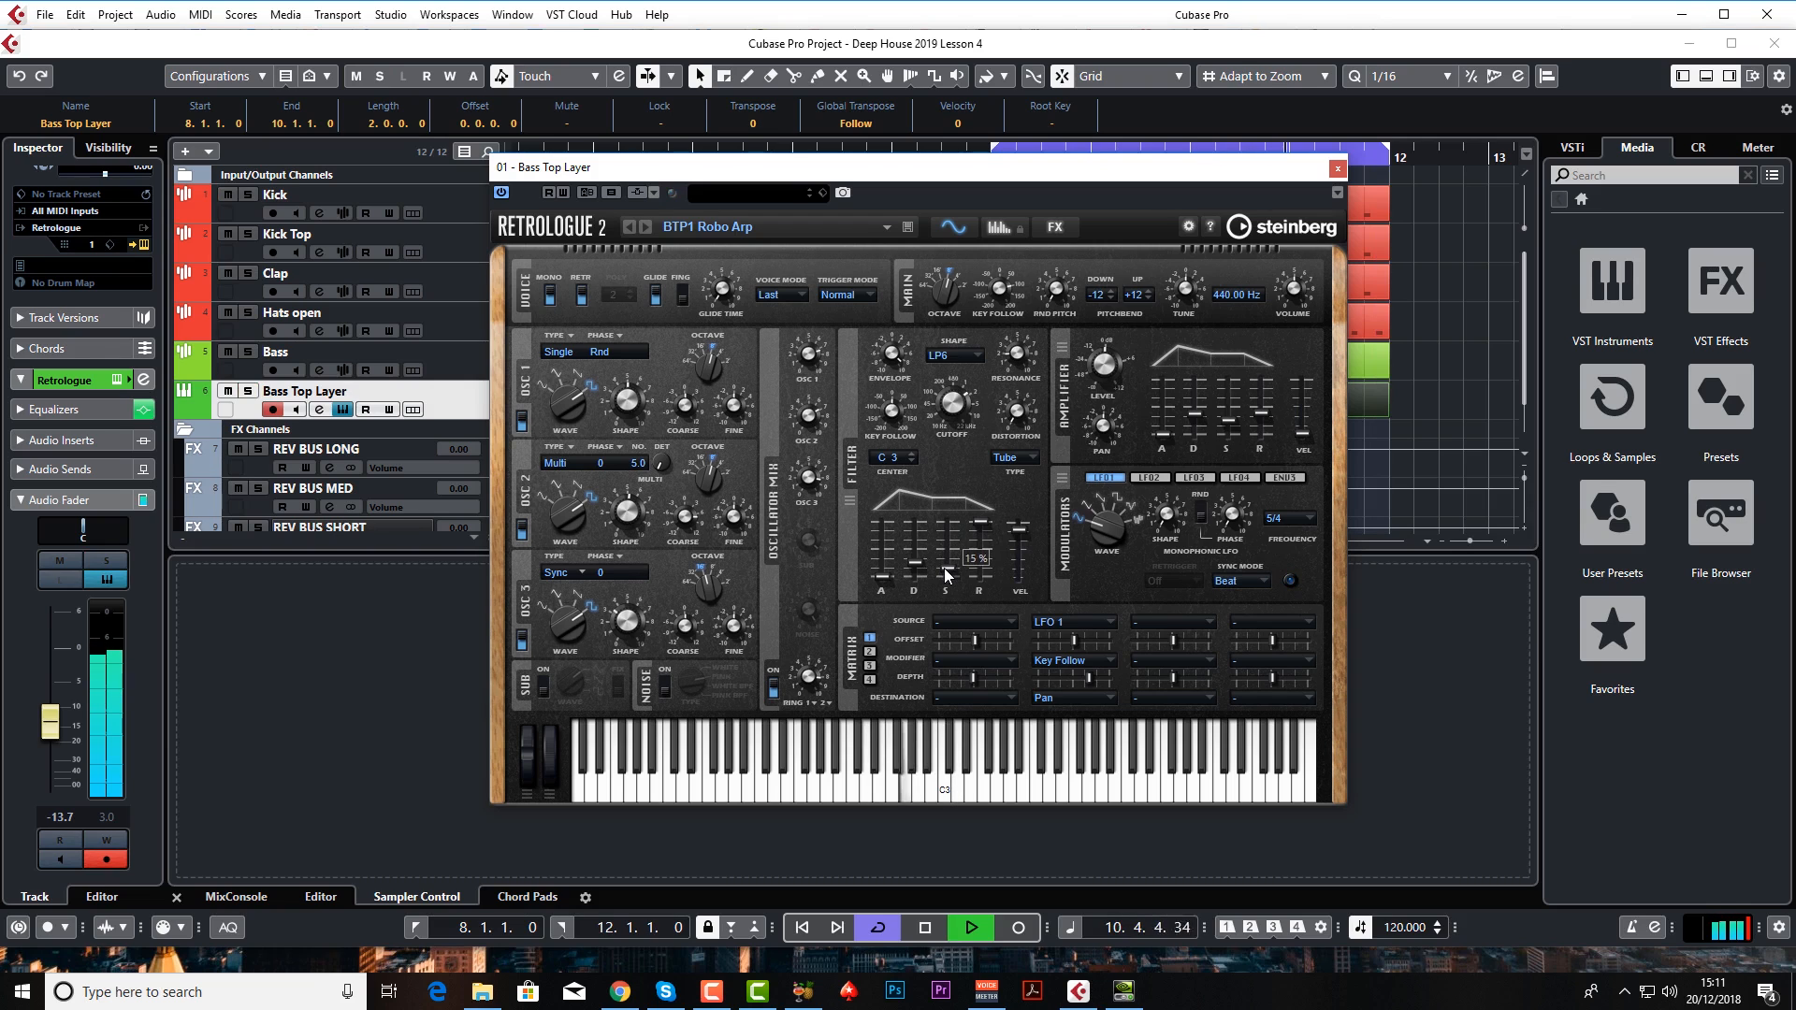
# - Compare the mix with Bass Top Layer muted and unmuted, then set the filter envelope's decay time to 157 ms
pyautogui.click(228, 390)
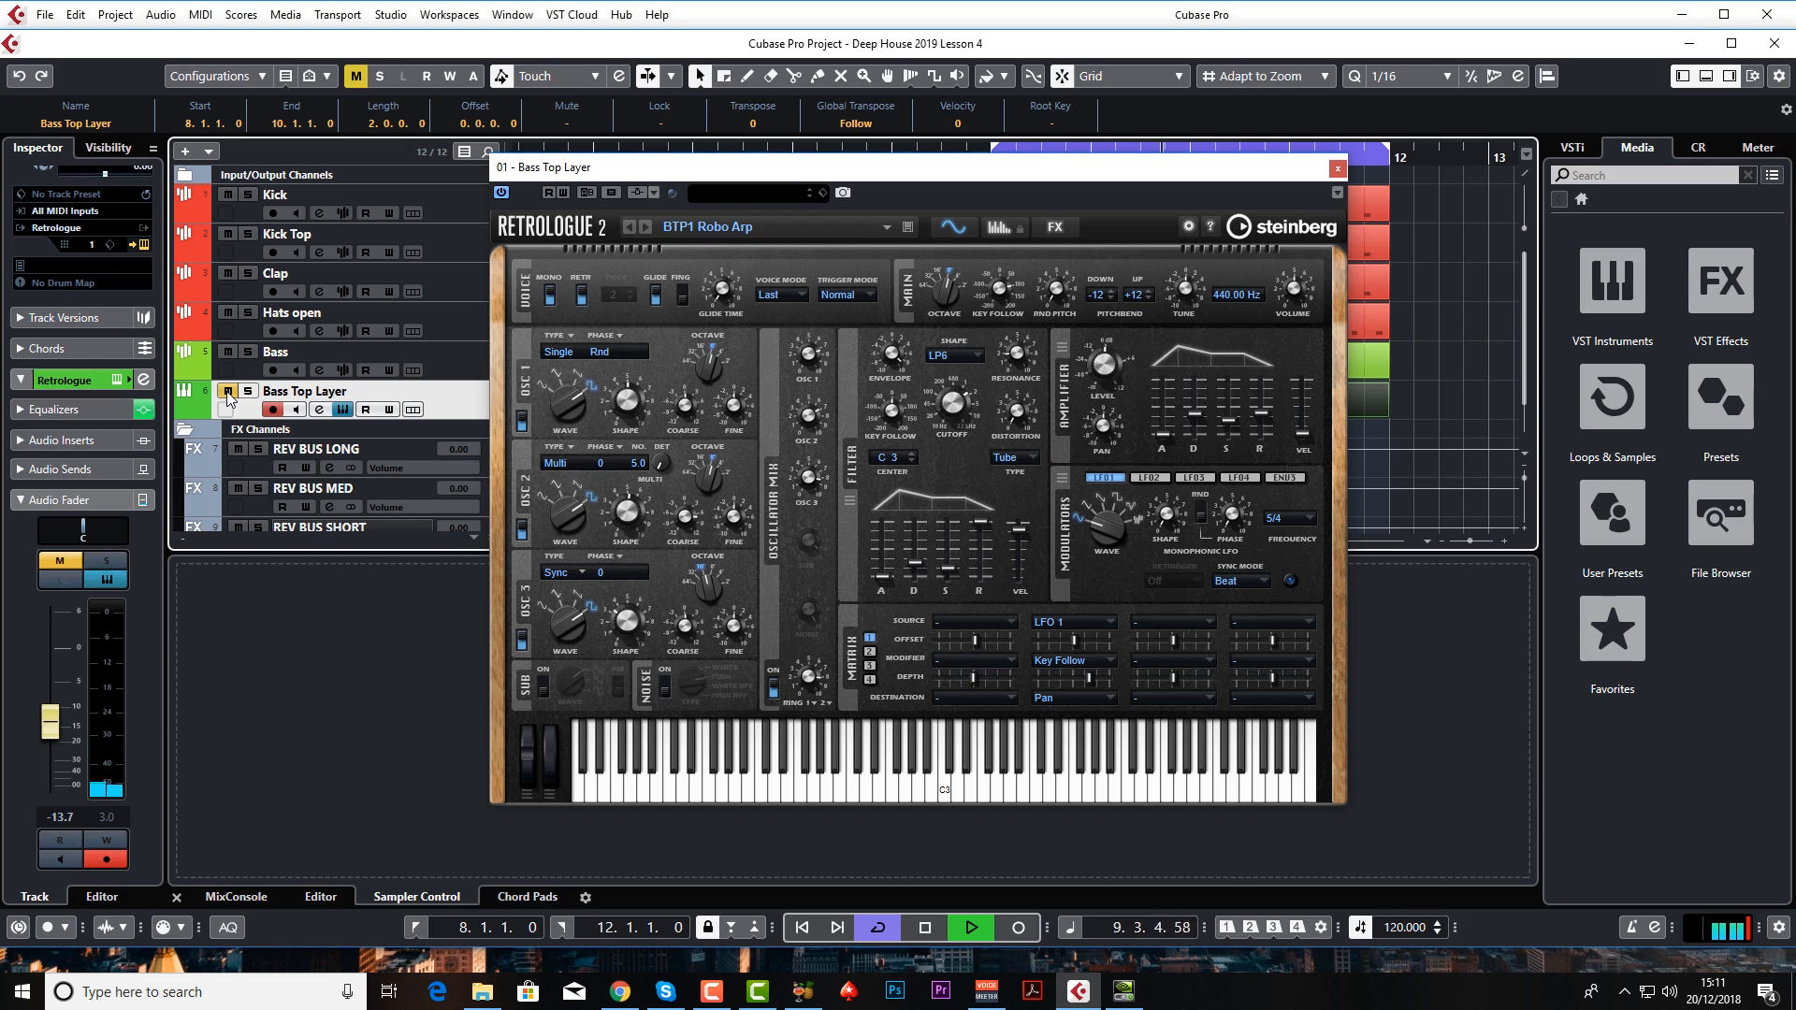
pyautogui.click(227, 393)
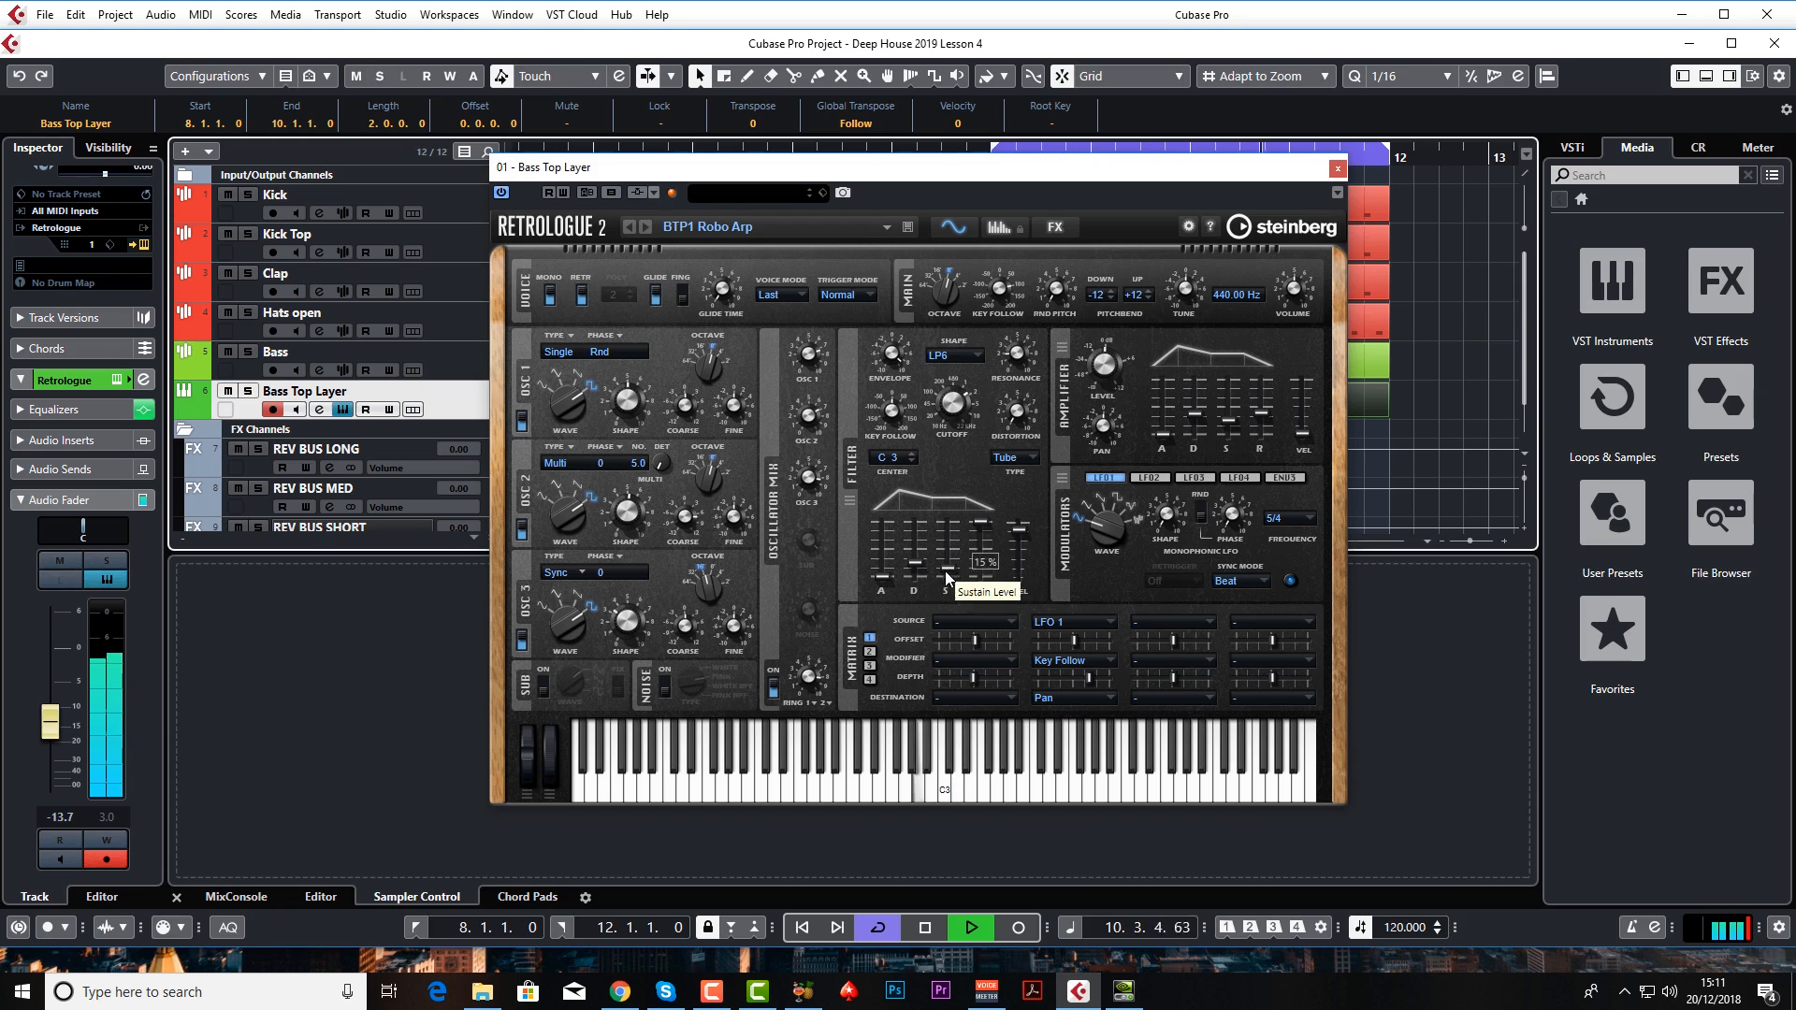
pyautogui.moveTo(920, 570); pyautogui.dragTo(915, 573)
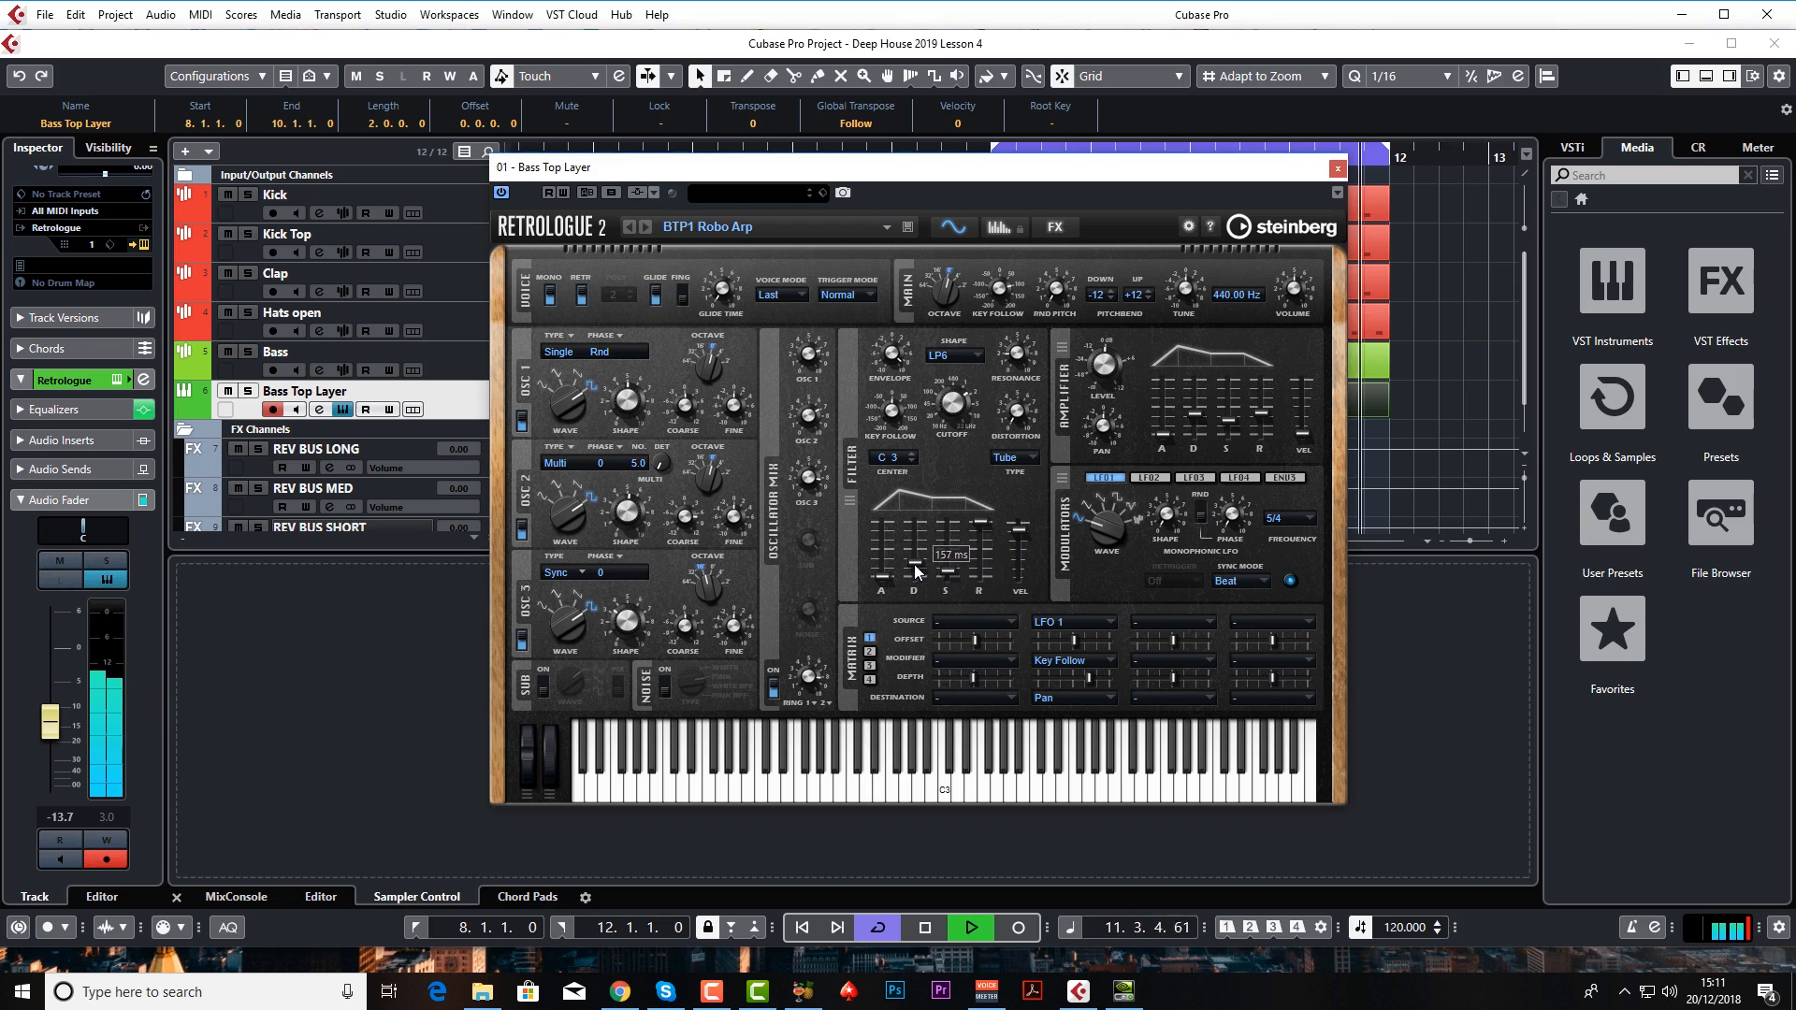
# - Set the amplifier envelope's sustain to 20% and release to 157 ms, and fine-tune the filter envelope's sustain
pyautogui.moveTo(1228, 422); pyautogui.dragTo(1265, 432)
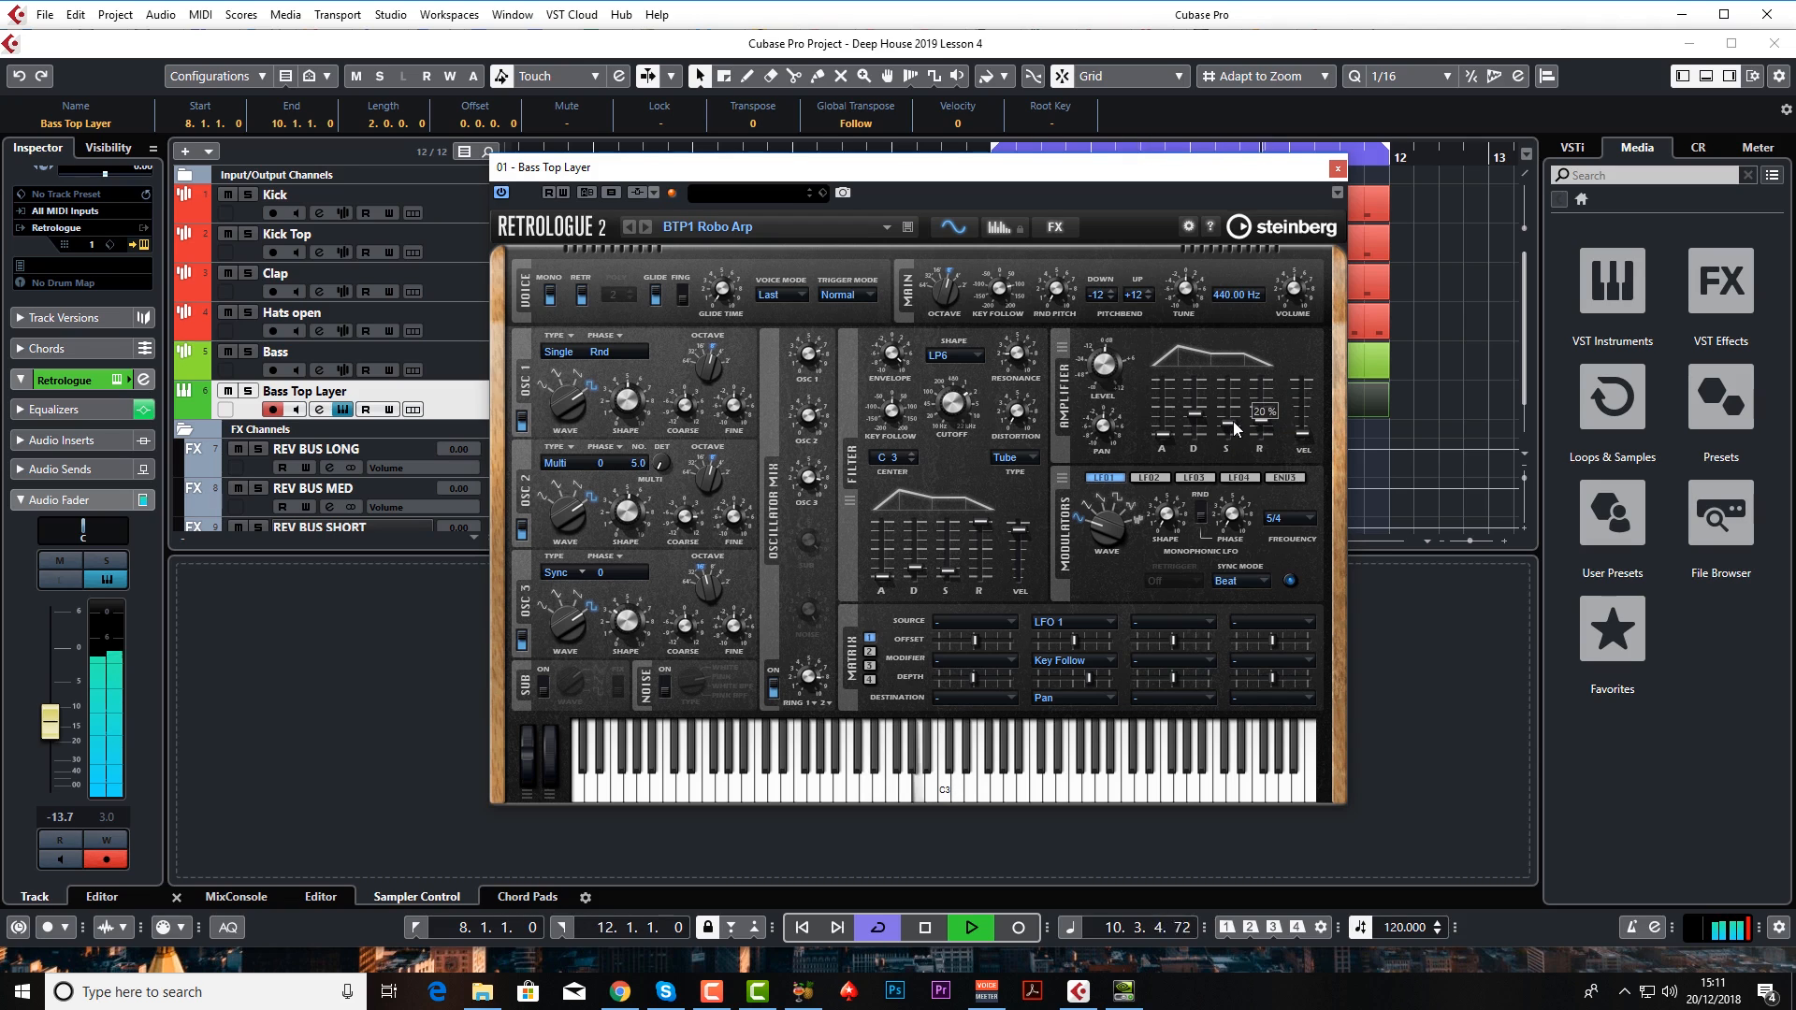
pyautogui.moveTo(1261, 417)
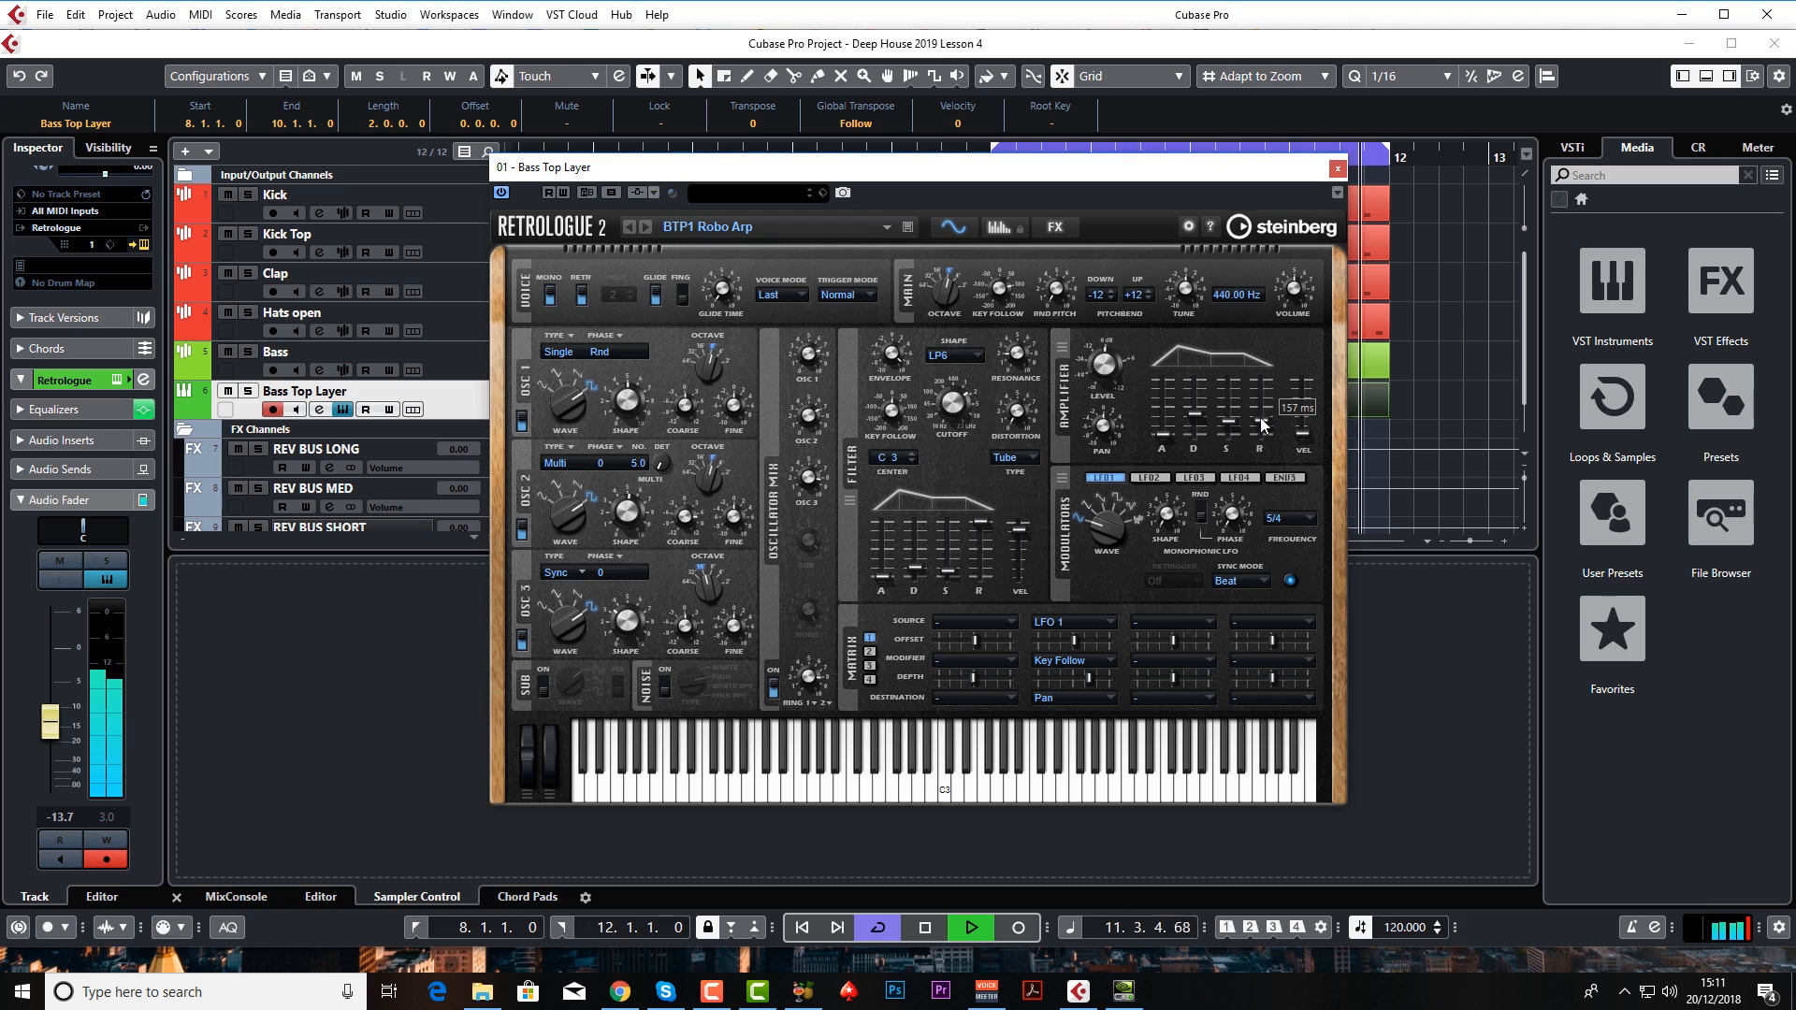
pyautogui.moveTo(954, 569); pyautogui.dragTo(955, 565)
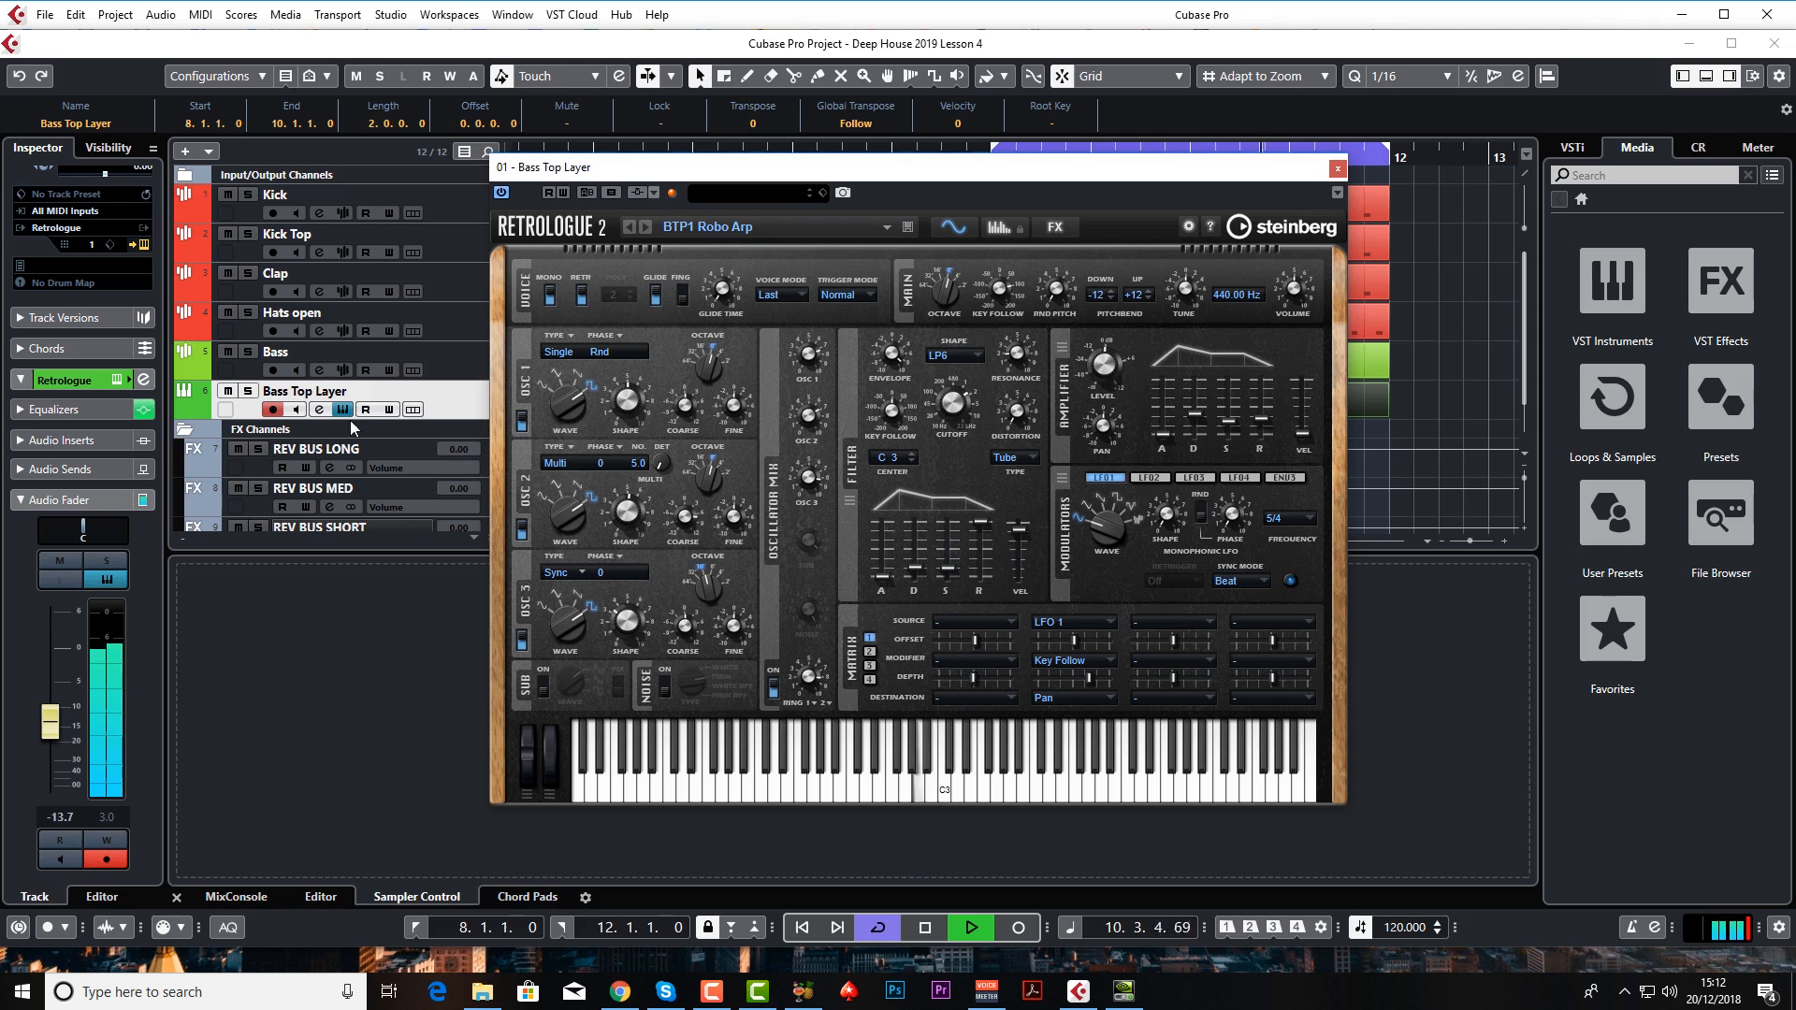
# - Compare the mix with and without the Bass Top Layer, stop playback and close Retrologue
pyautogui.click(228, 391)
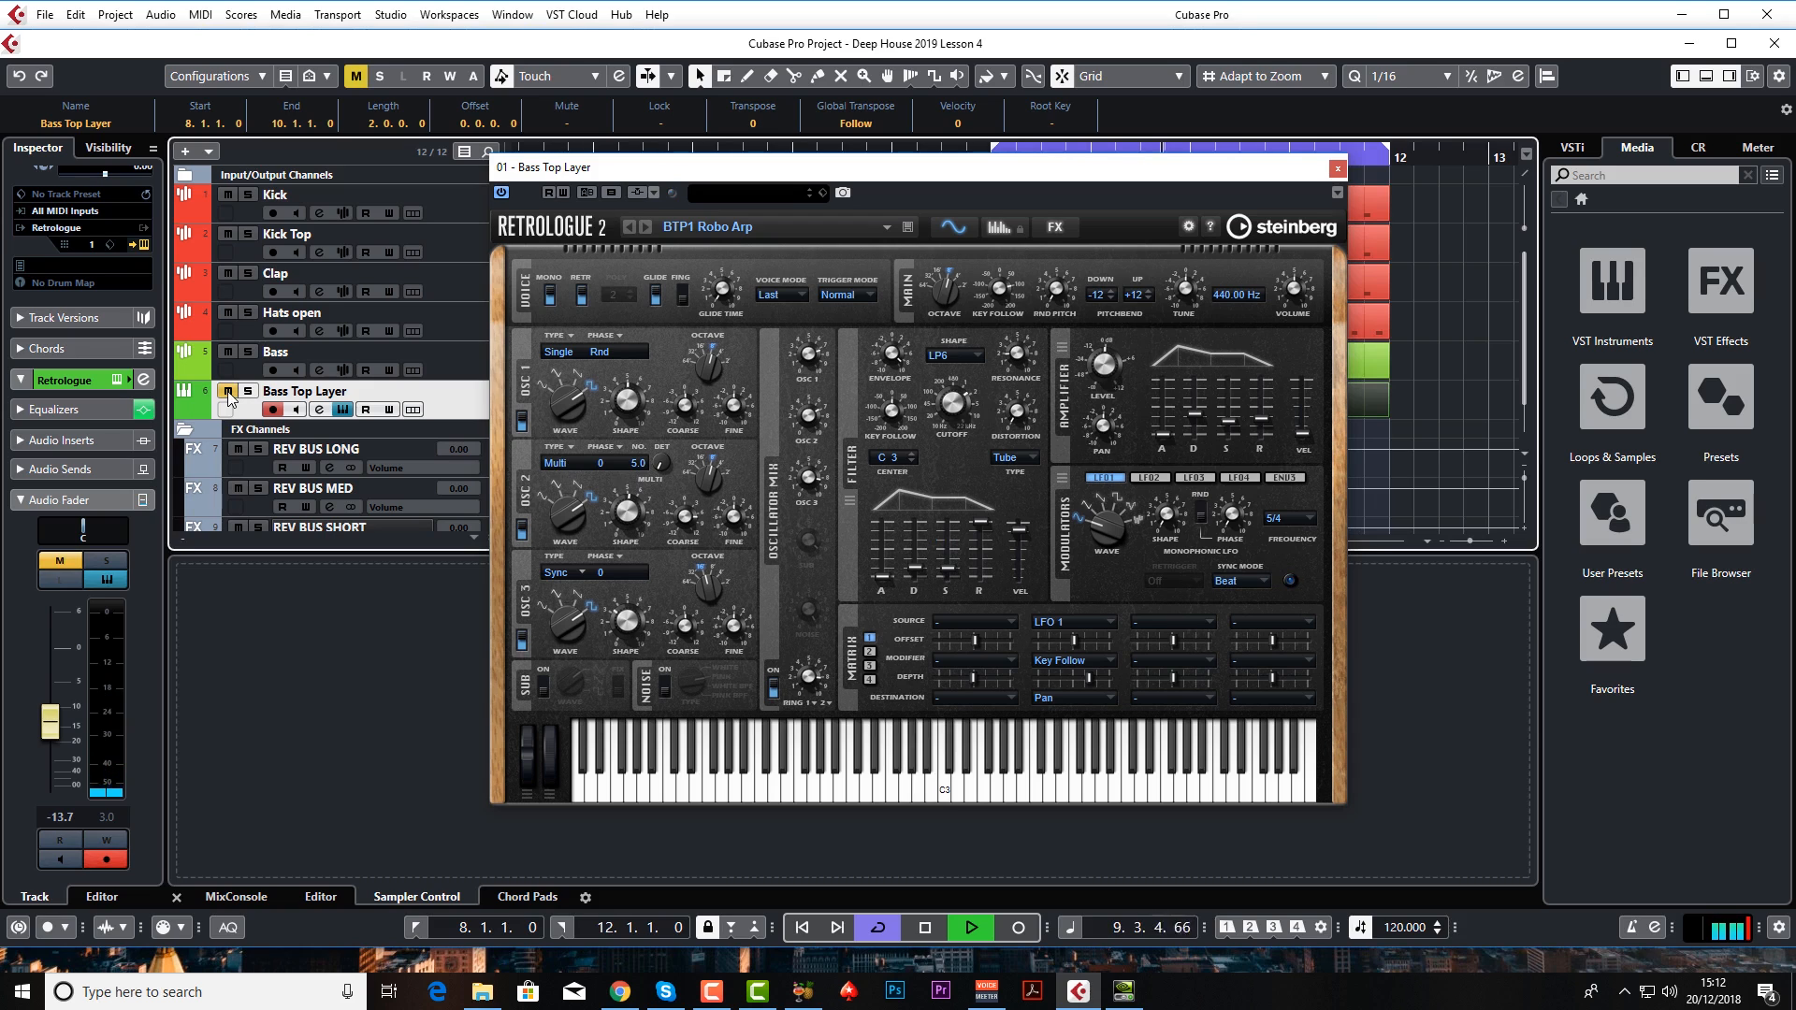
pyautogui.click(228, 391)
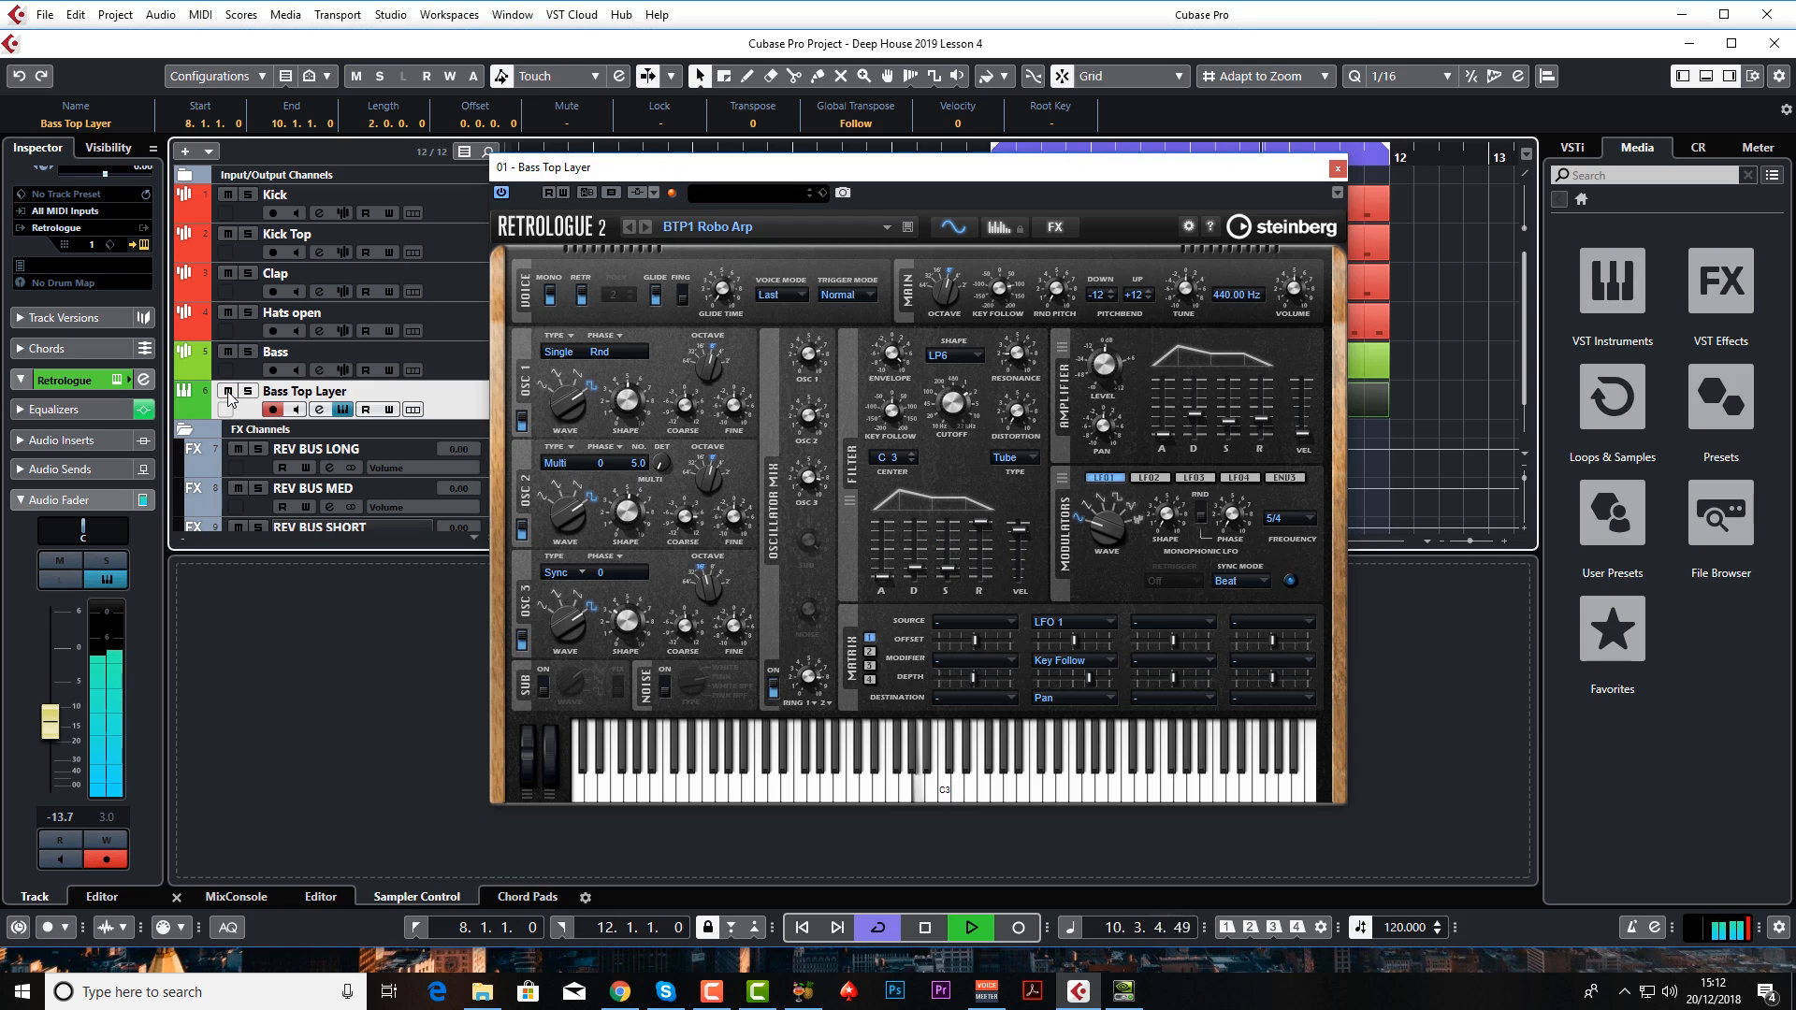
pyautogui.press('space')
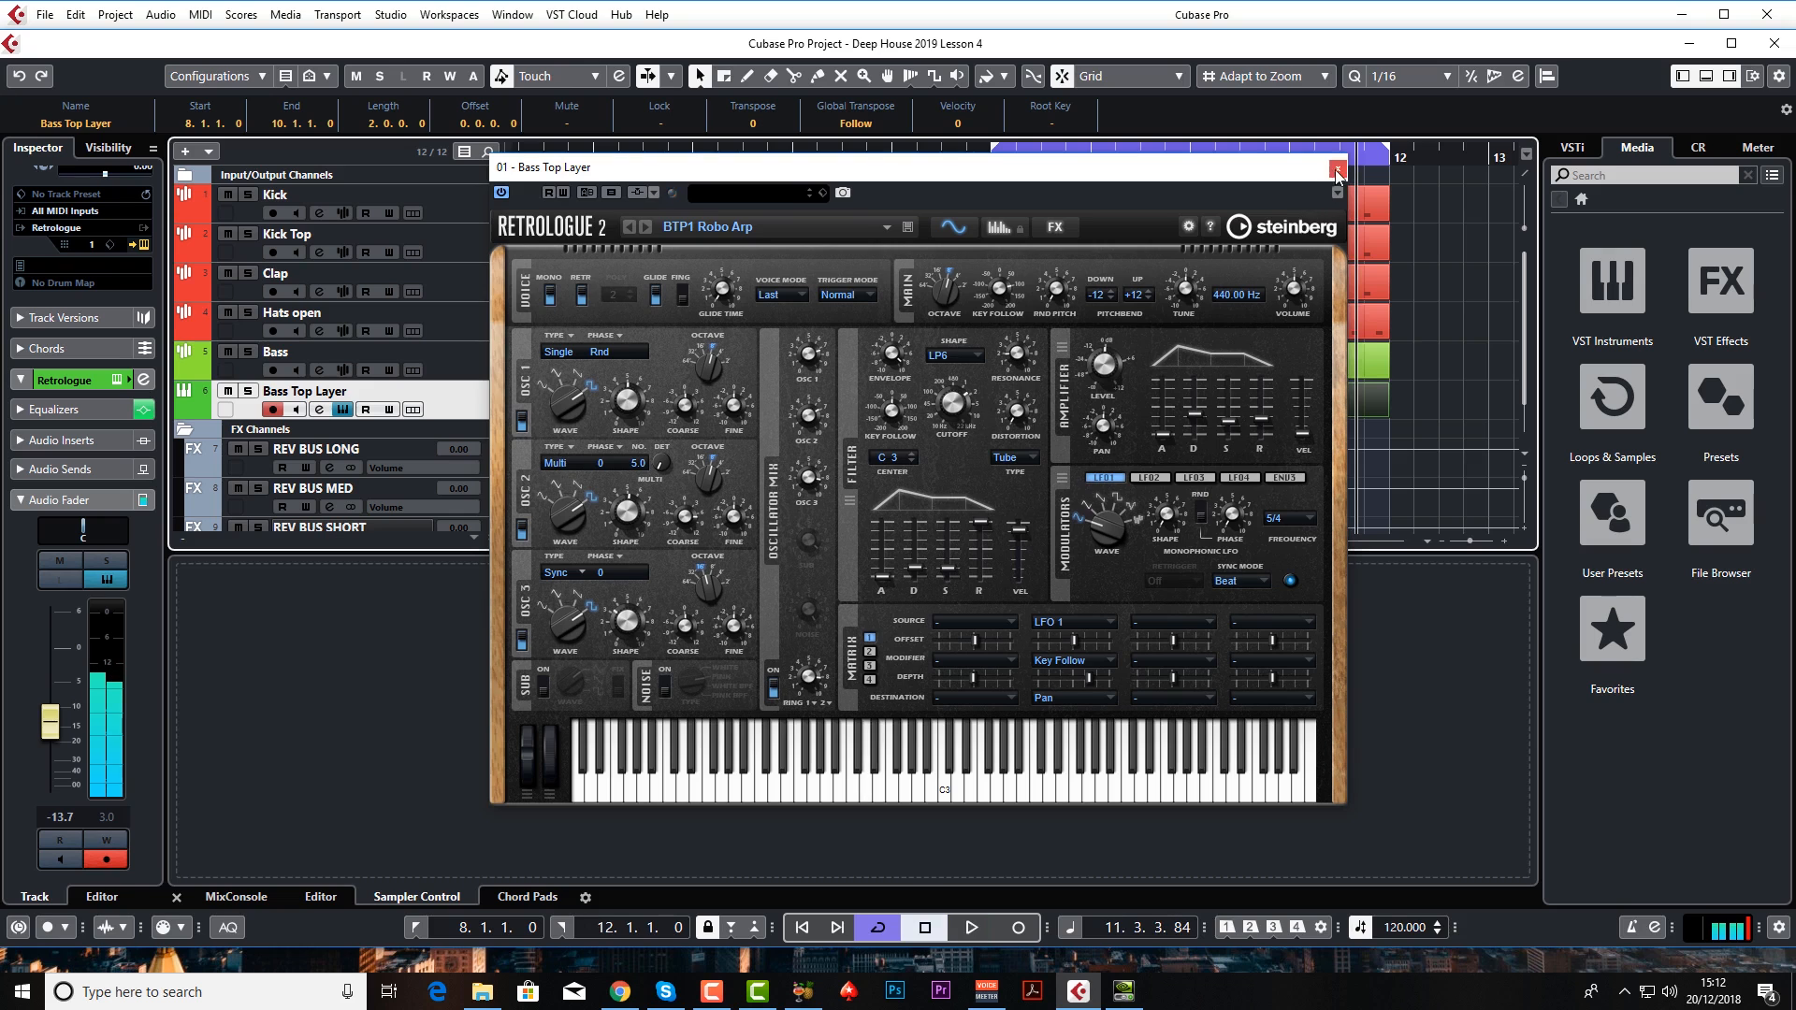
pyautogui.click(1335, 172)
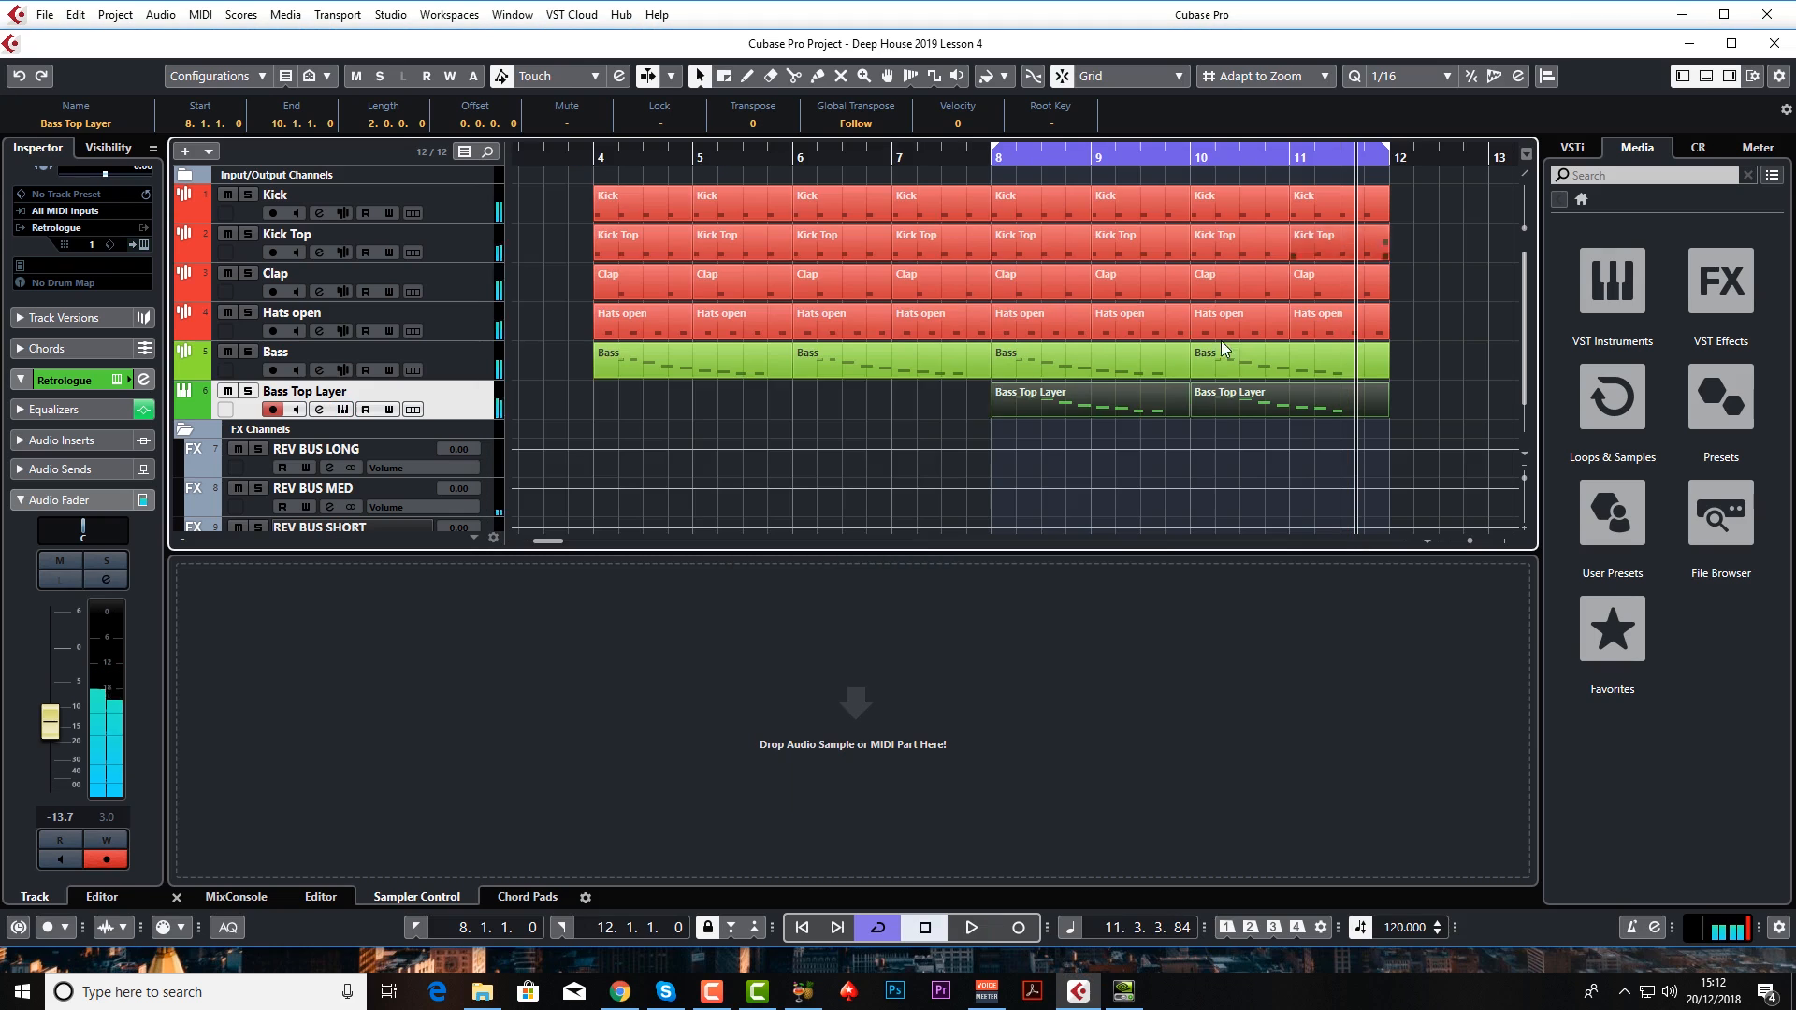
# - Select all notes in both Bass Top Layer parts in the Key Editor and shorten them, giving the first D3 a length of 0.0.0.76
pyautogui.doubleClick(1108, 403)
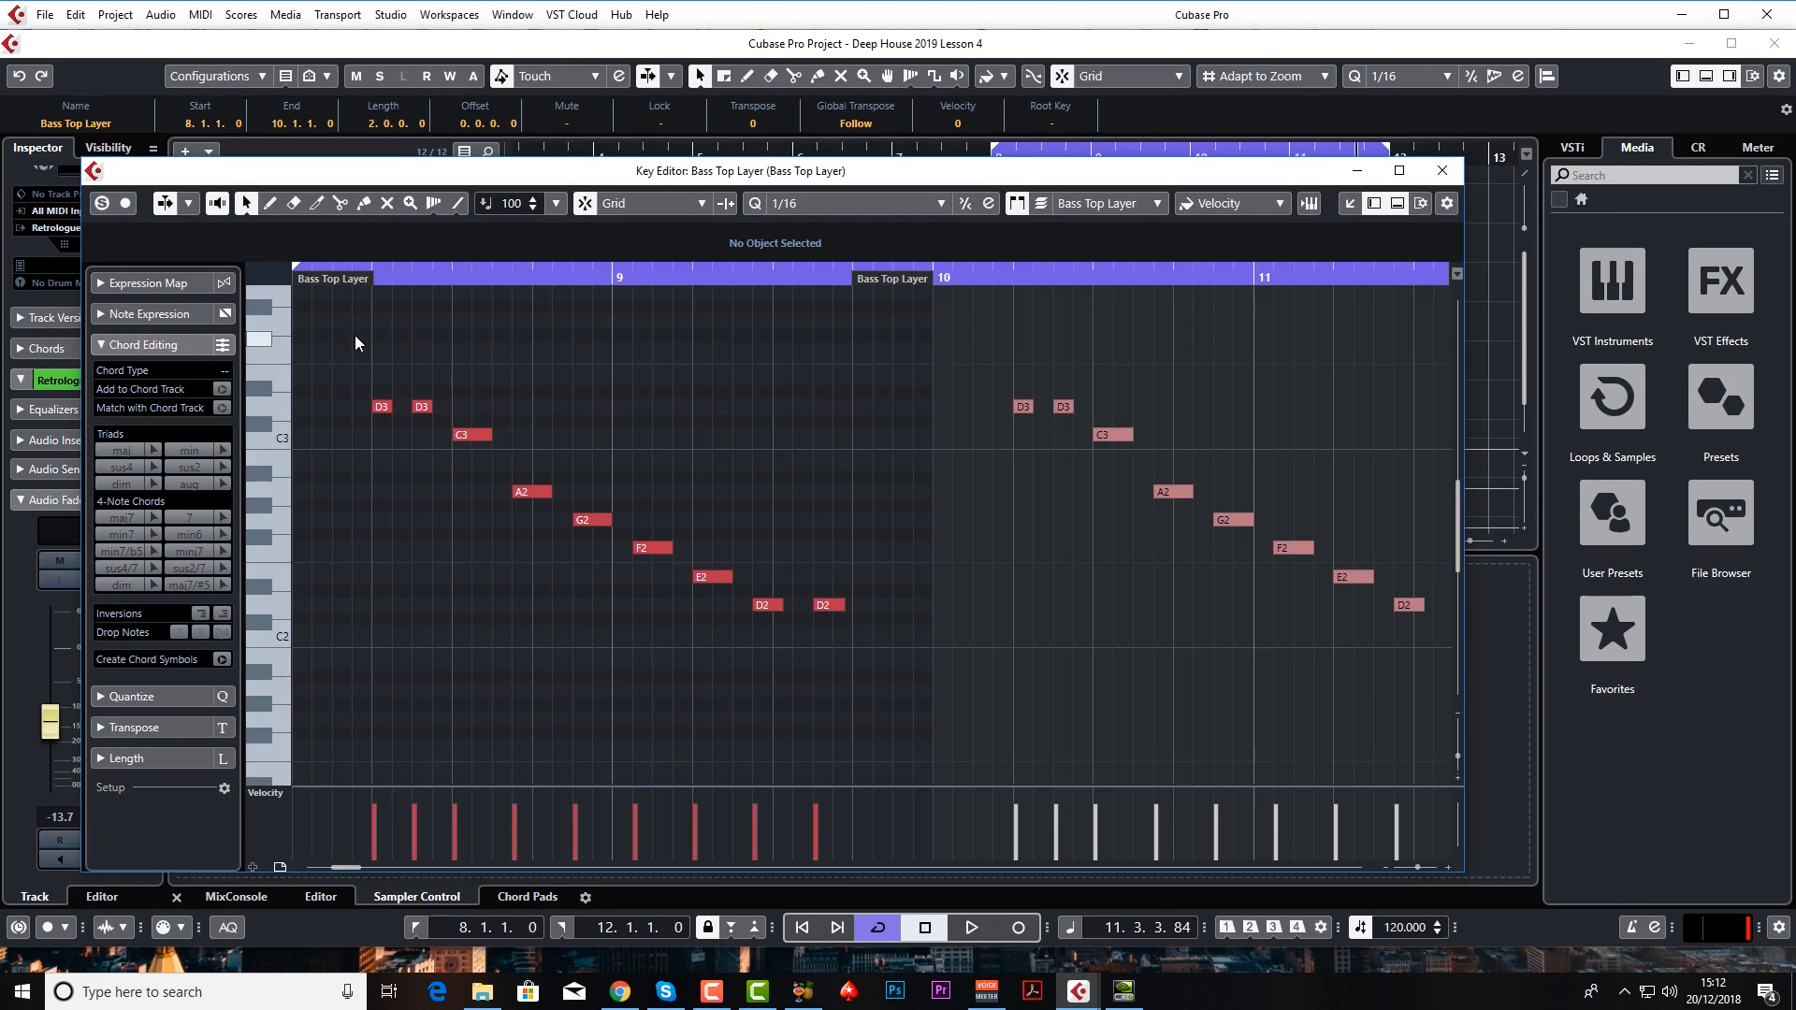
pyautogui.hotkey('ctrl', 'a')
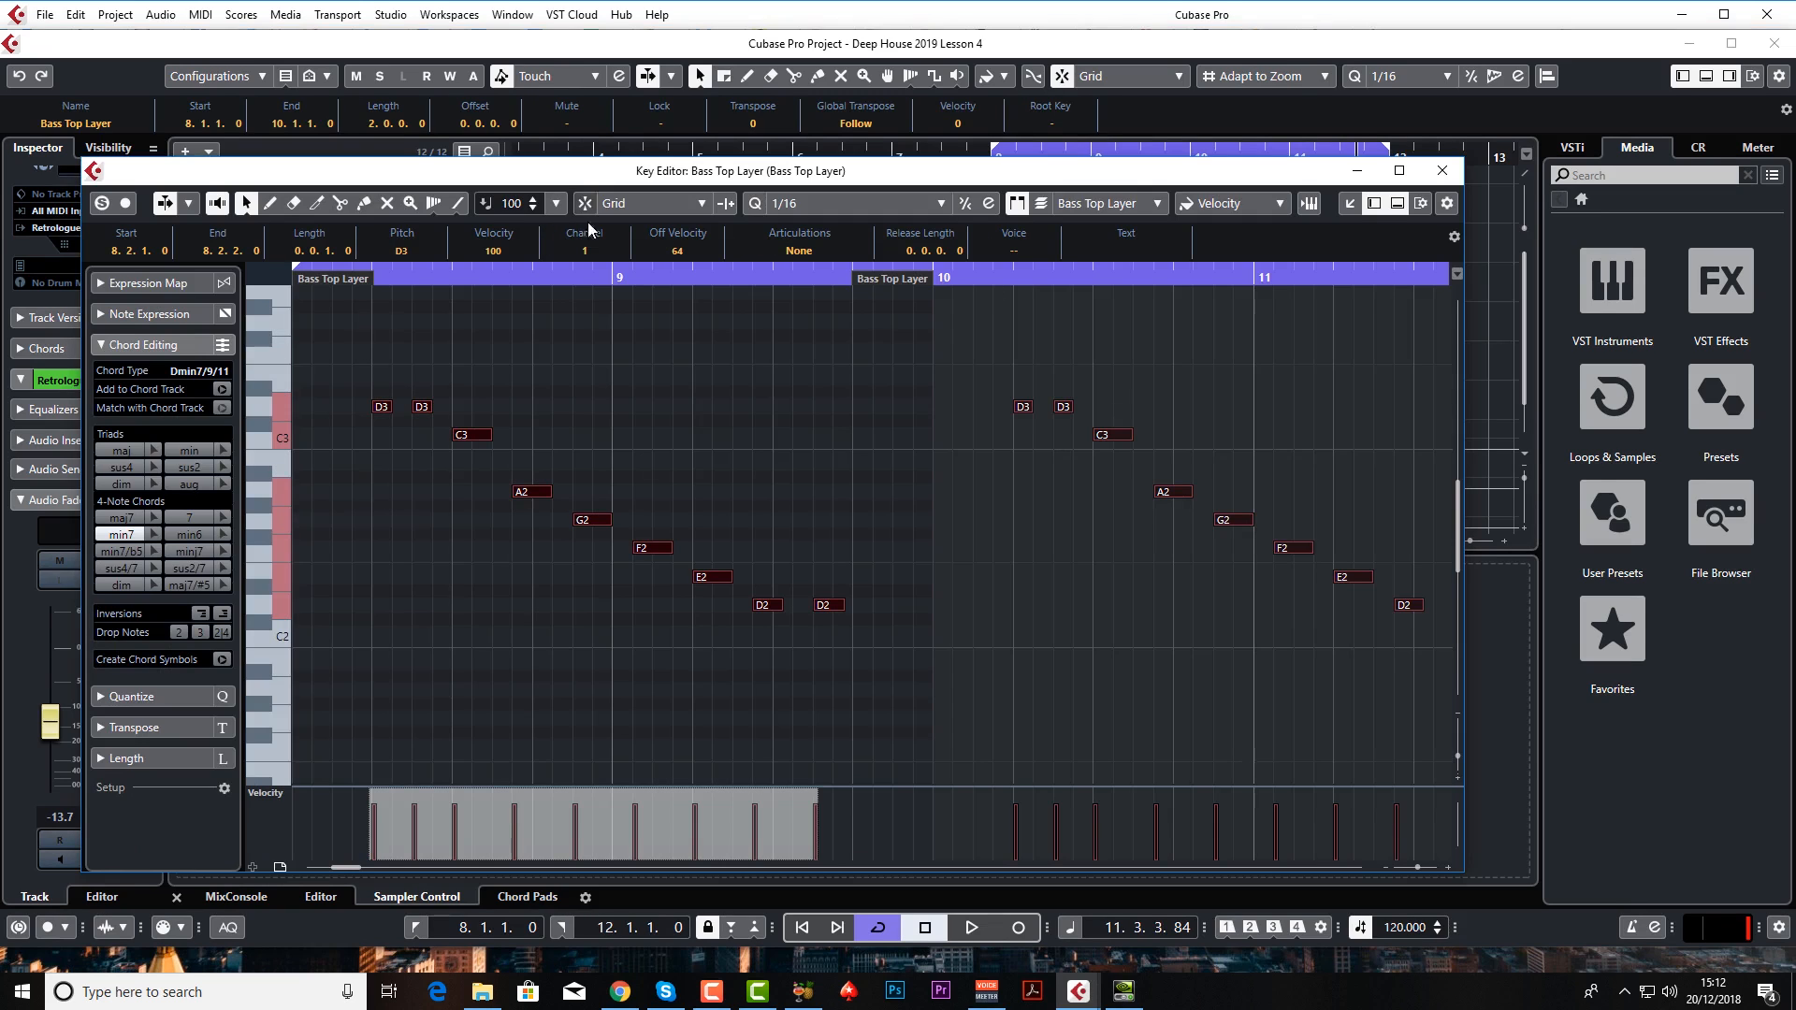
pyautogui.moveTo(844, 606); pyautogui.dragTo(838, 607)
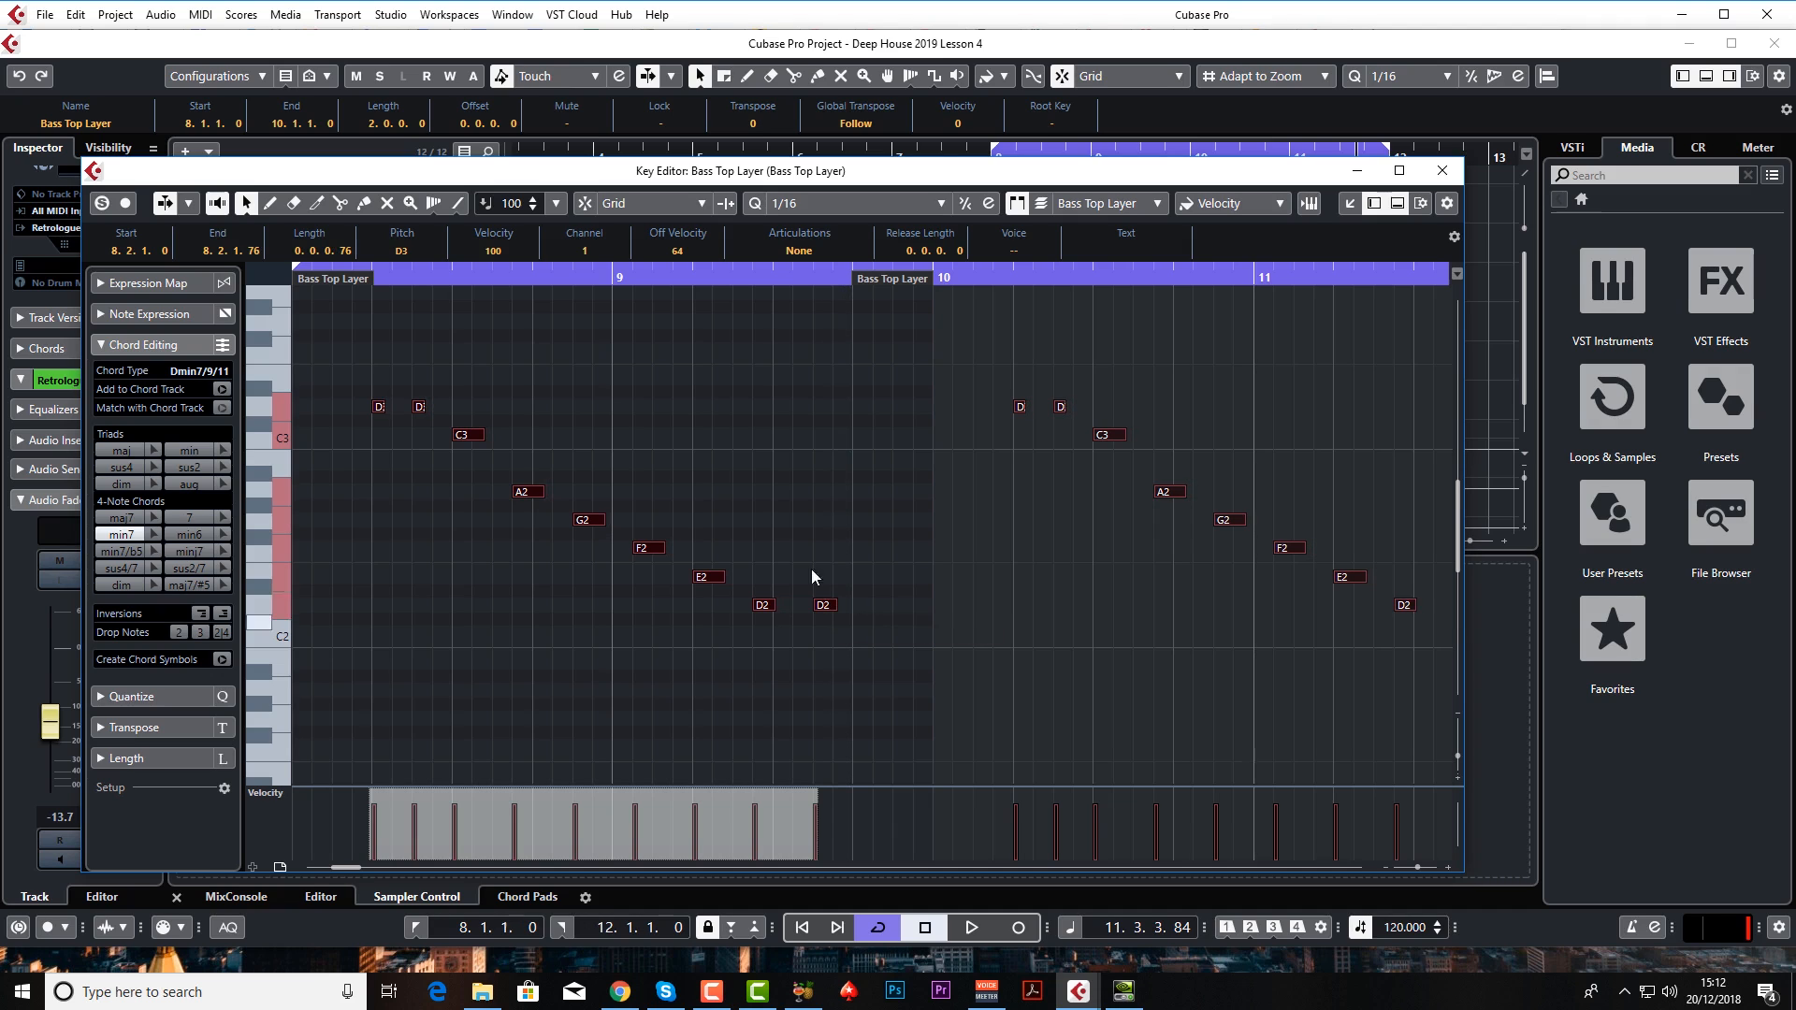
# - Listen to the shortened notes, shorten the C3 and A2 notes further to give C3 a length of 0.0.1.29, and close the Key Editor
pyautogui.press('space')
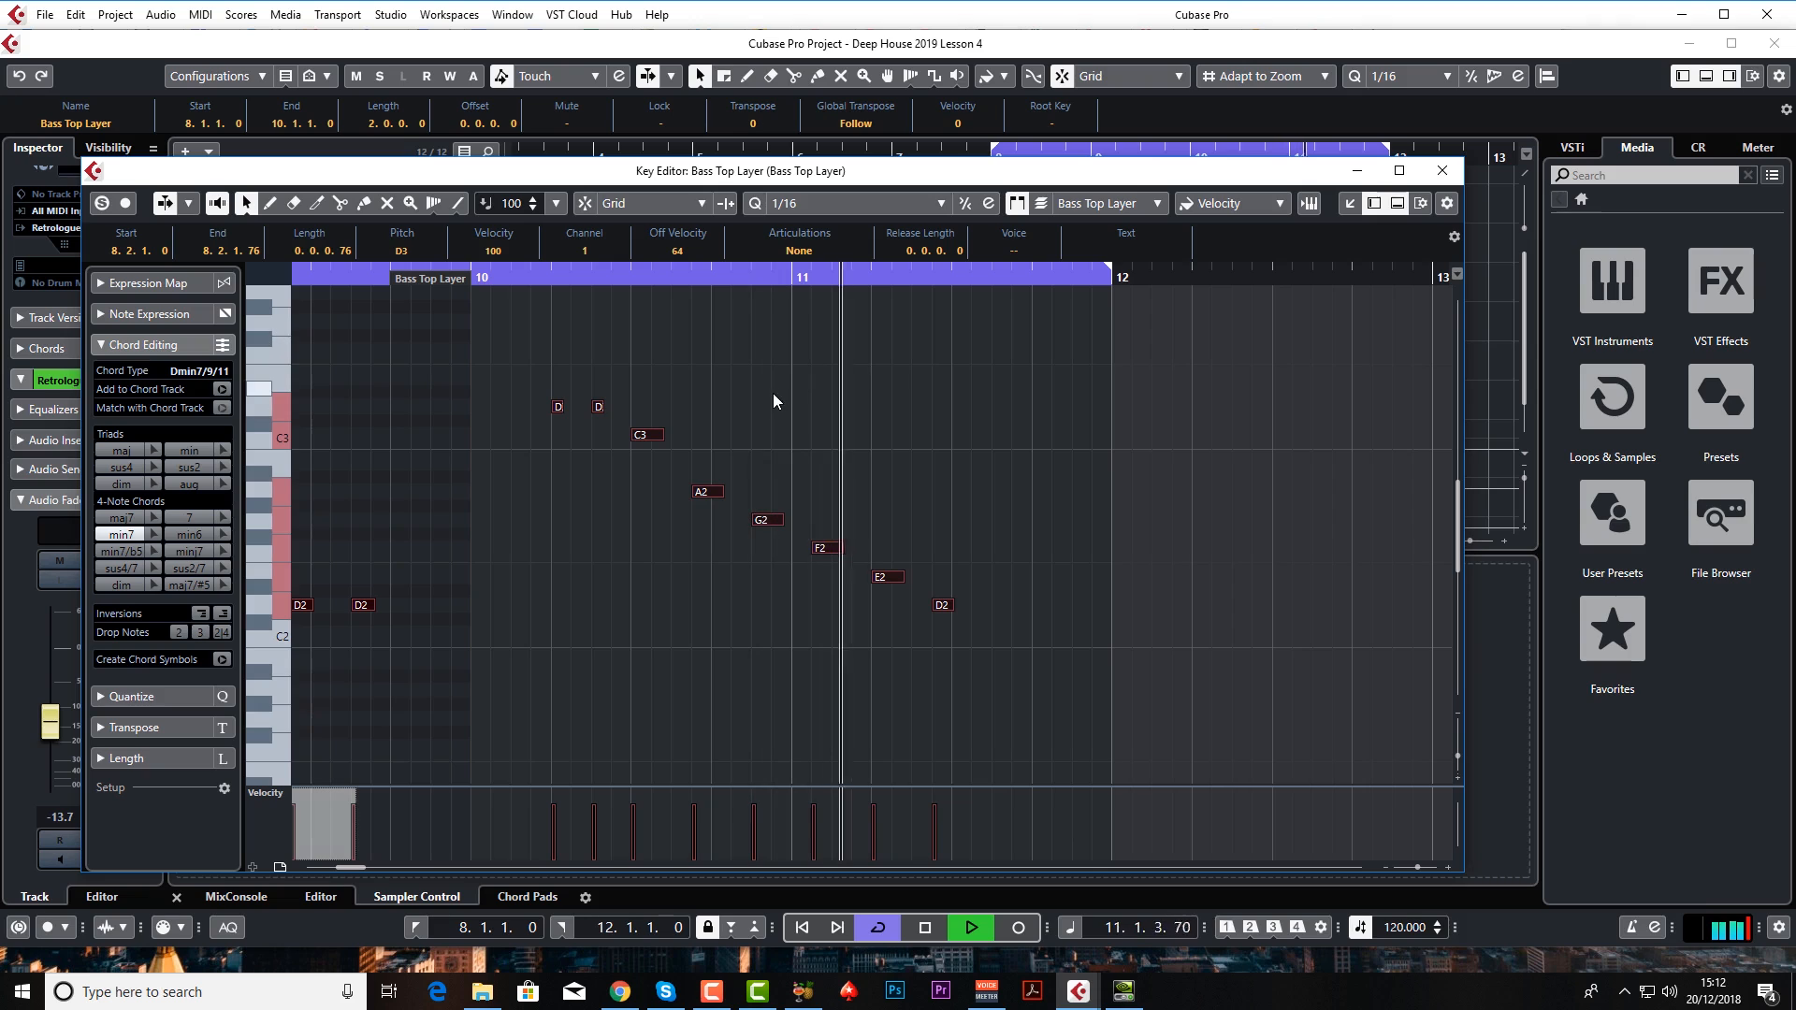
pyautogui.press('space')
pyautogui.moveTo(619, 420); pyautogui.dragTo(713, 498)
pyautogui.moveTo(709, 388); pyautogui.dragTo(774, 491)
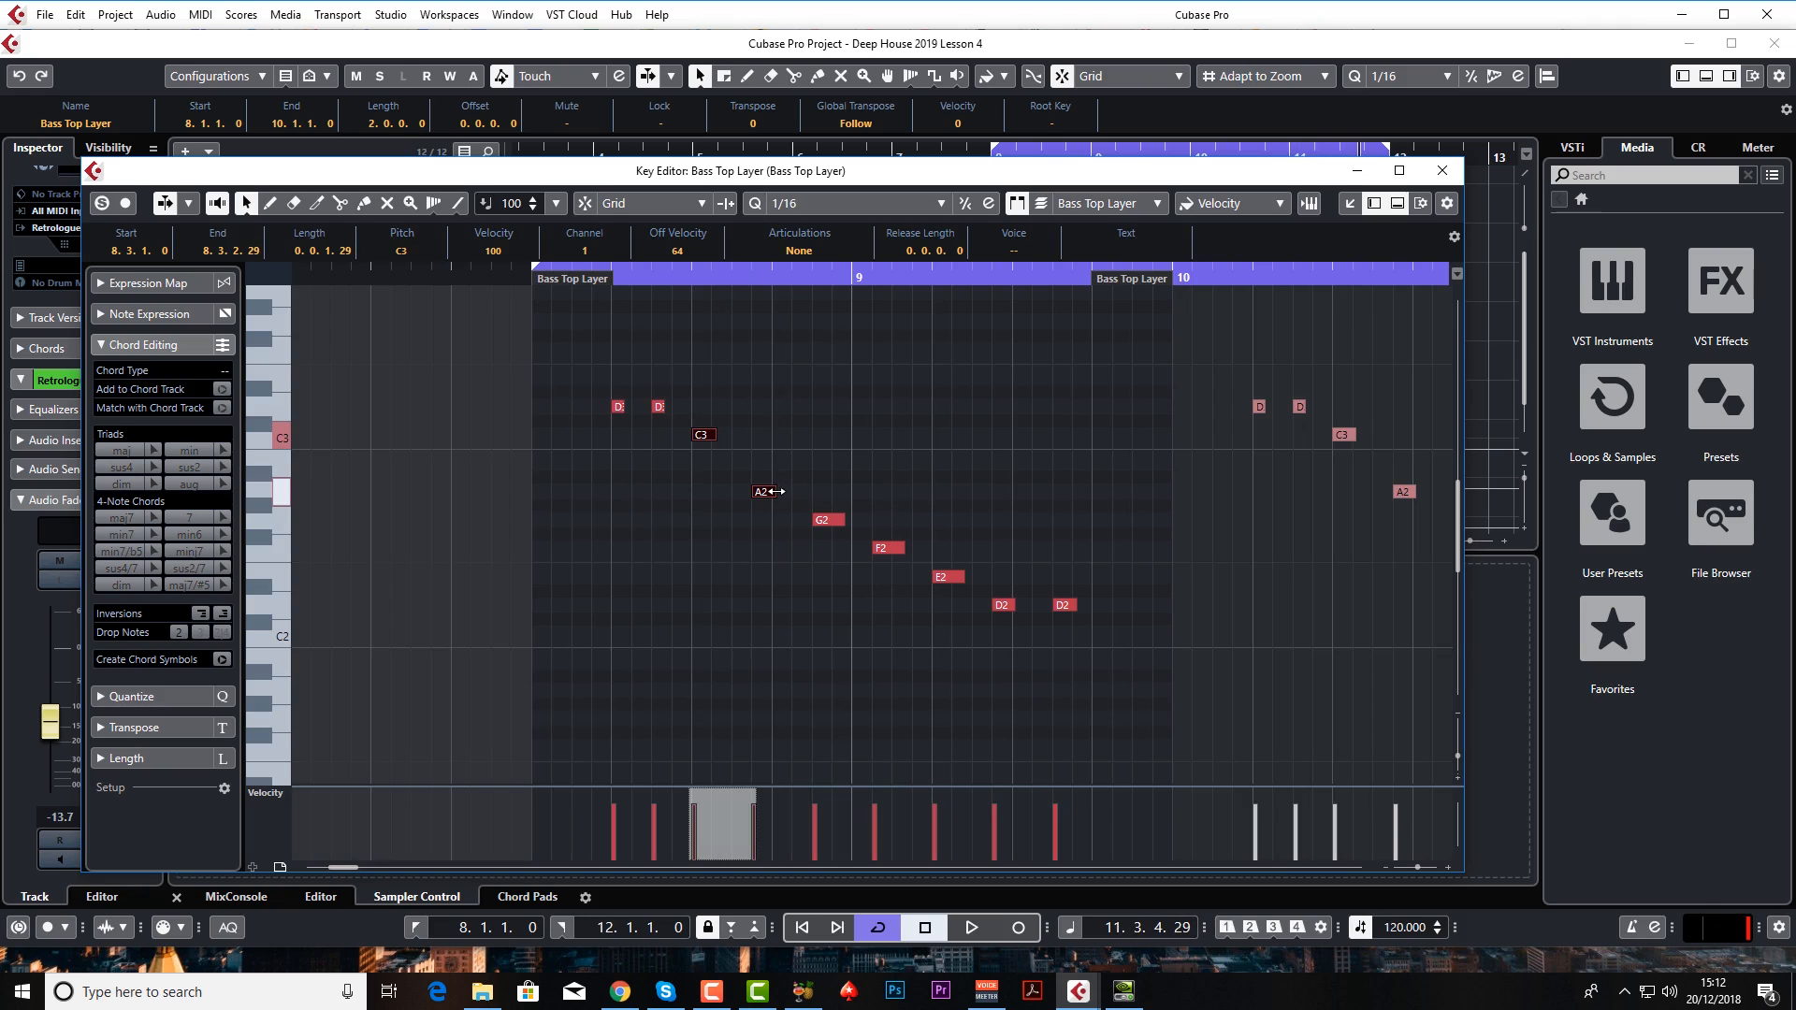
pyautogui.click(1452, 174)
# - Play the arrangement from bar 6 into the Bass Top Layer's entry and lower that track's fader to -15.3 dB
pyautogui.press('space')
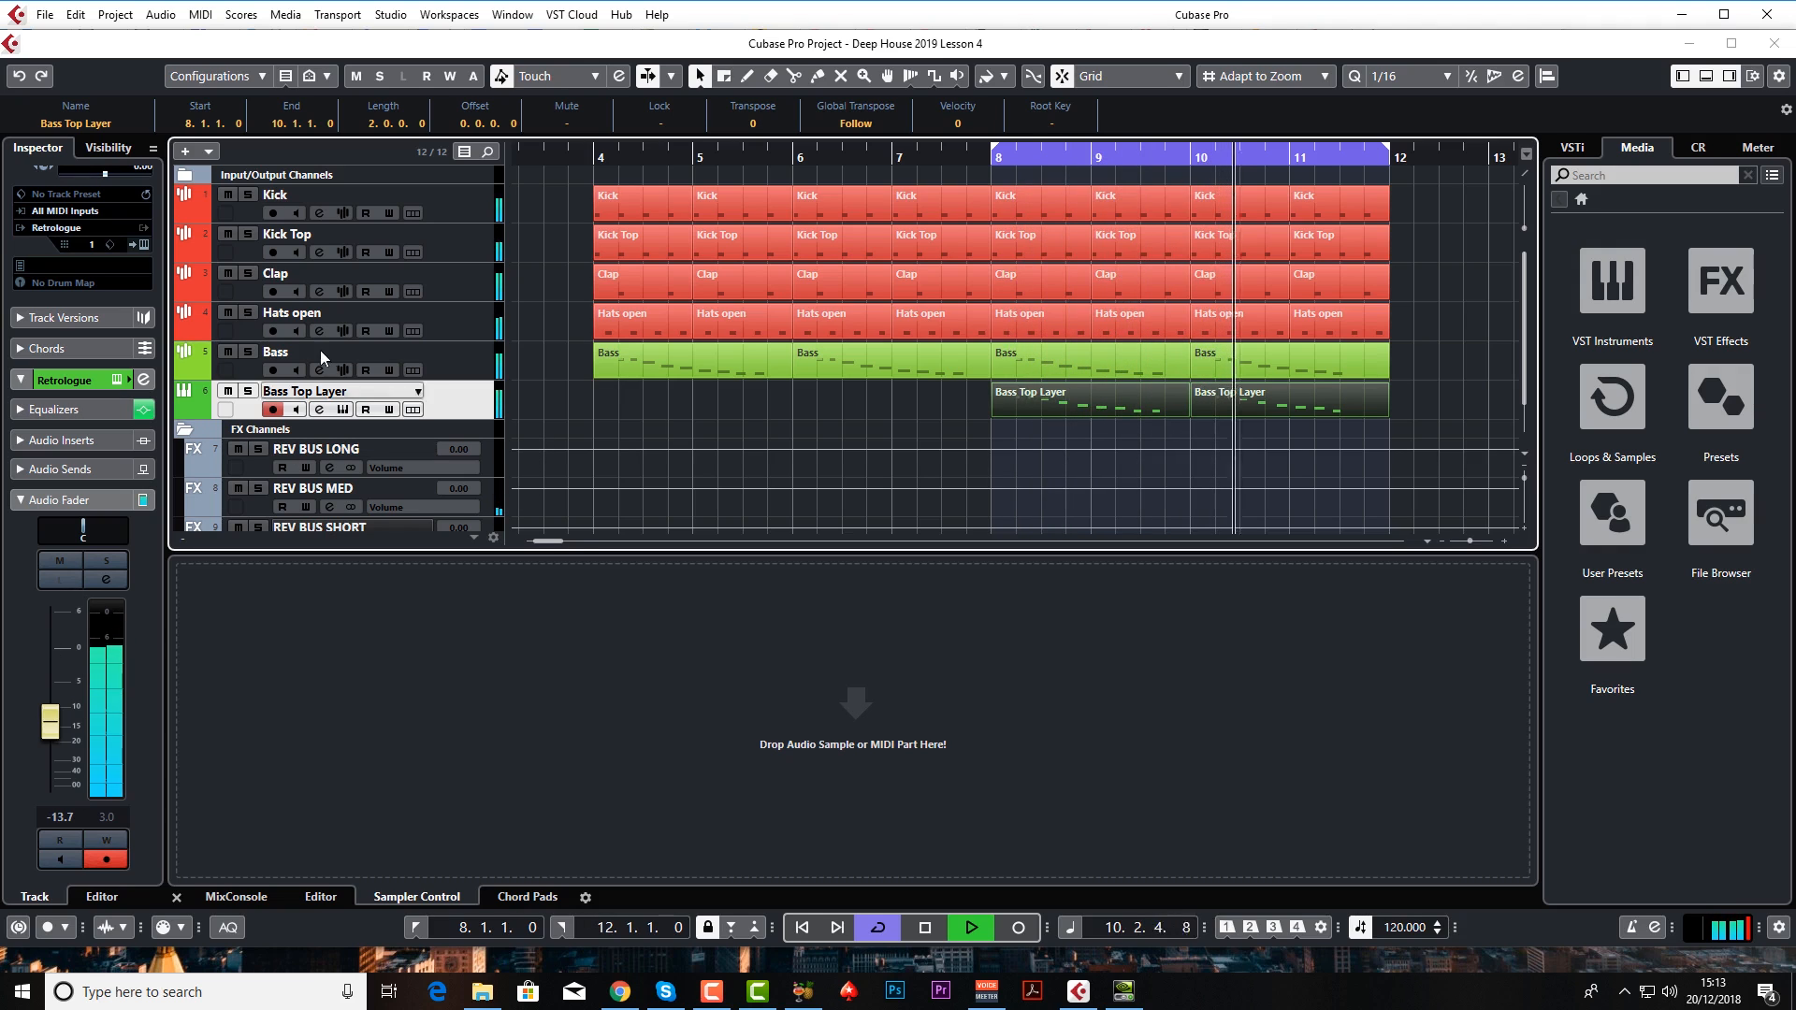
pyautogui.press('space')
pyautogui.click(791, 159)
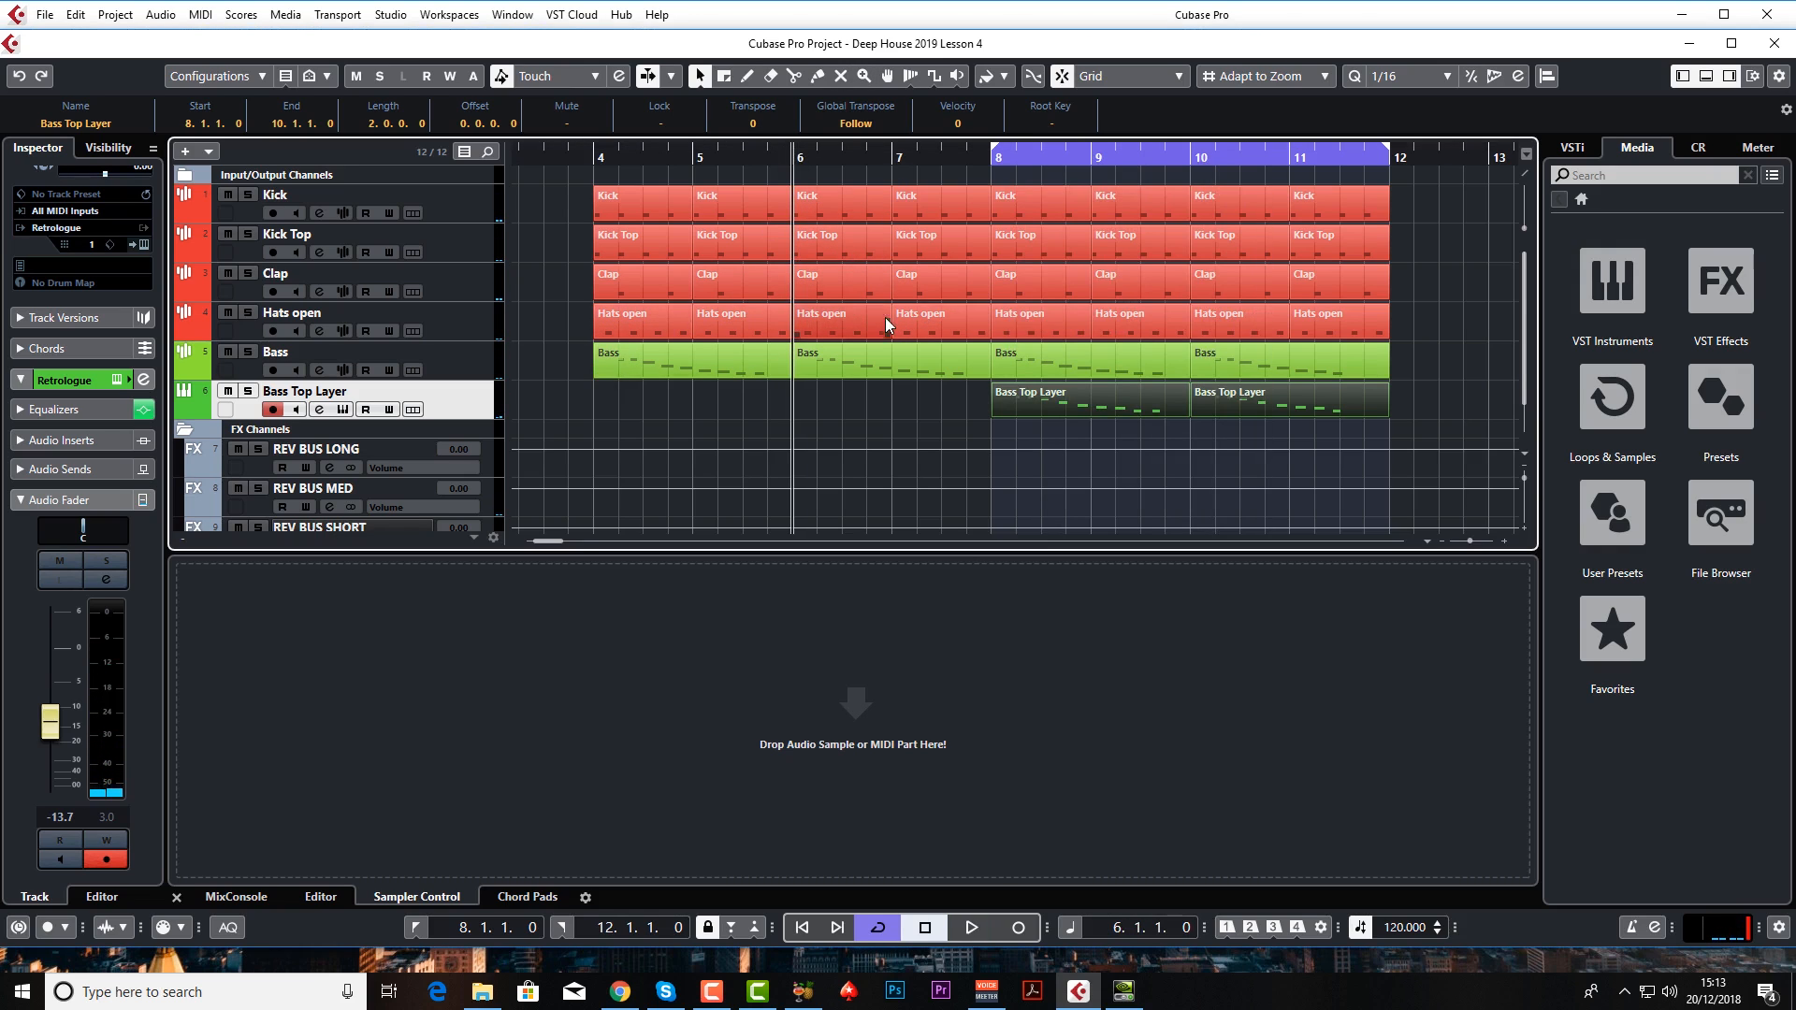
pyautogui.press('space')
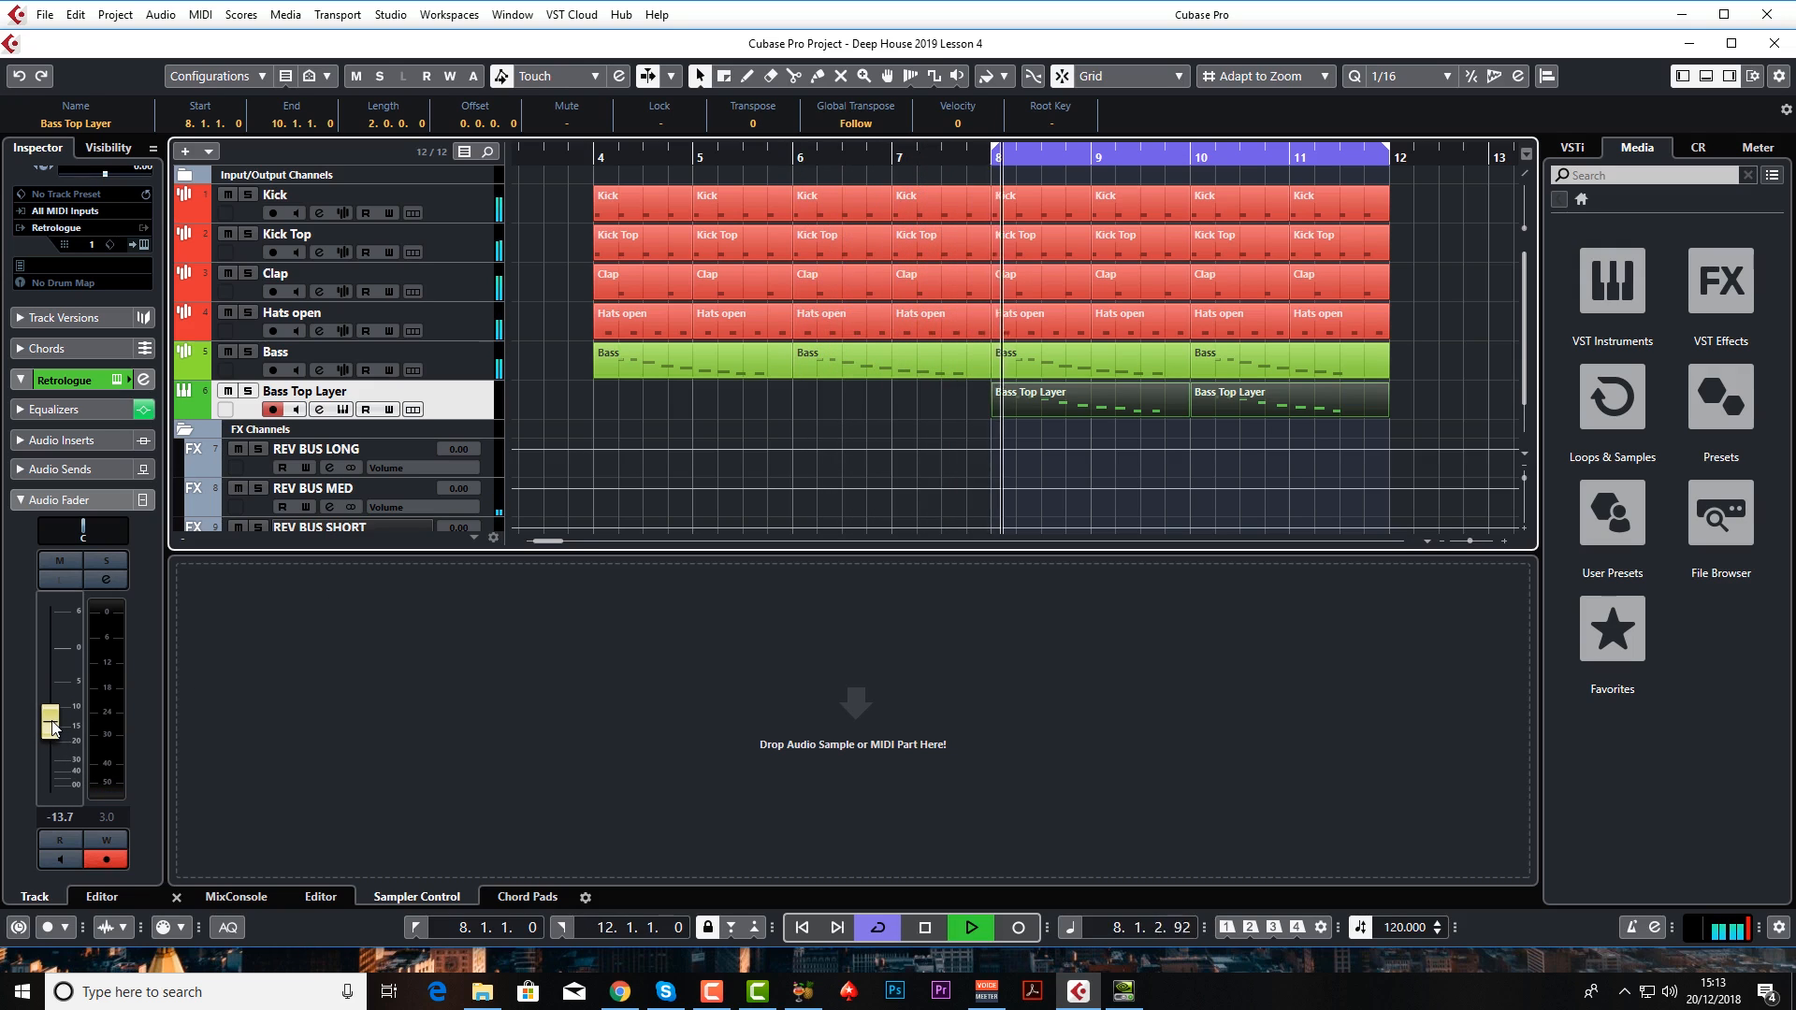
pyautogui.moveTo(53, 730); pyautogui.dragTo(54, 736)
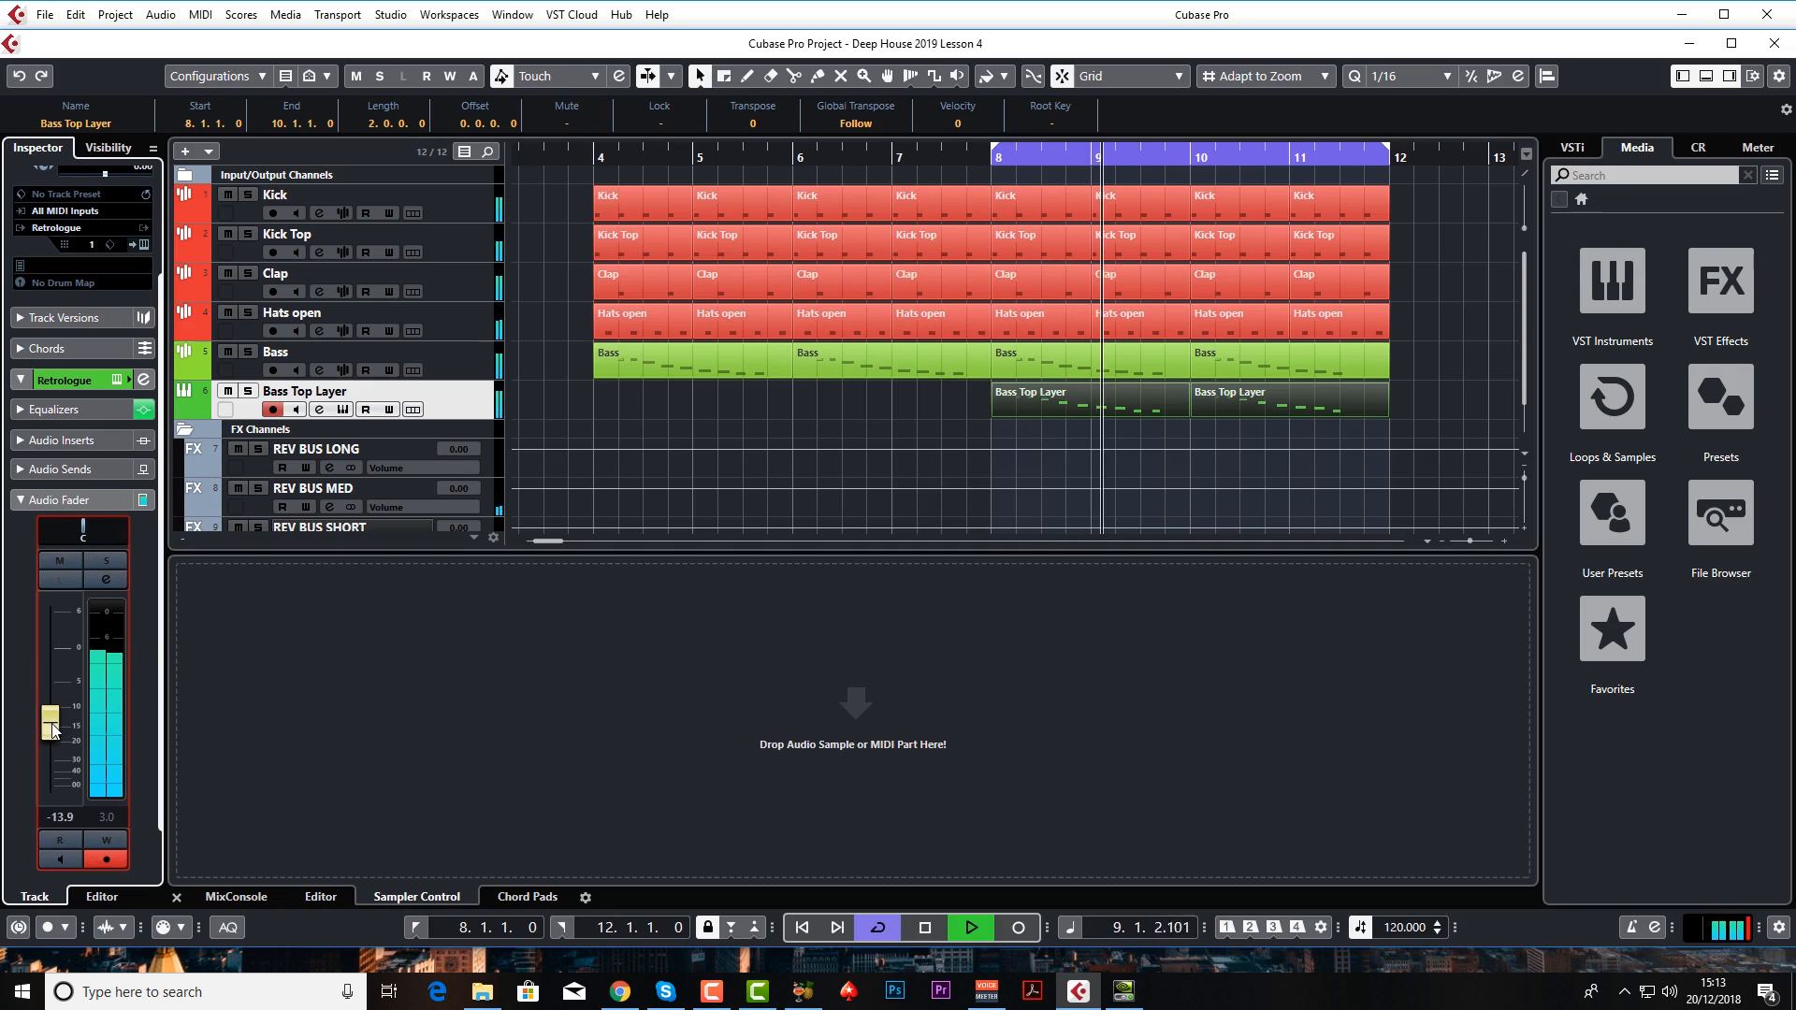
# - Set the reverb mix in Retrologue's effects to 36%, close the instrument, listen to the loop and stop playback
pyautogui.click(342, 409)
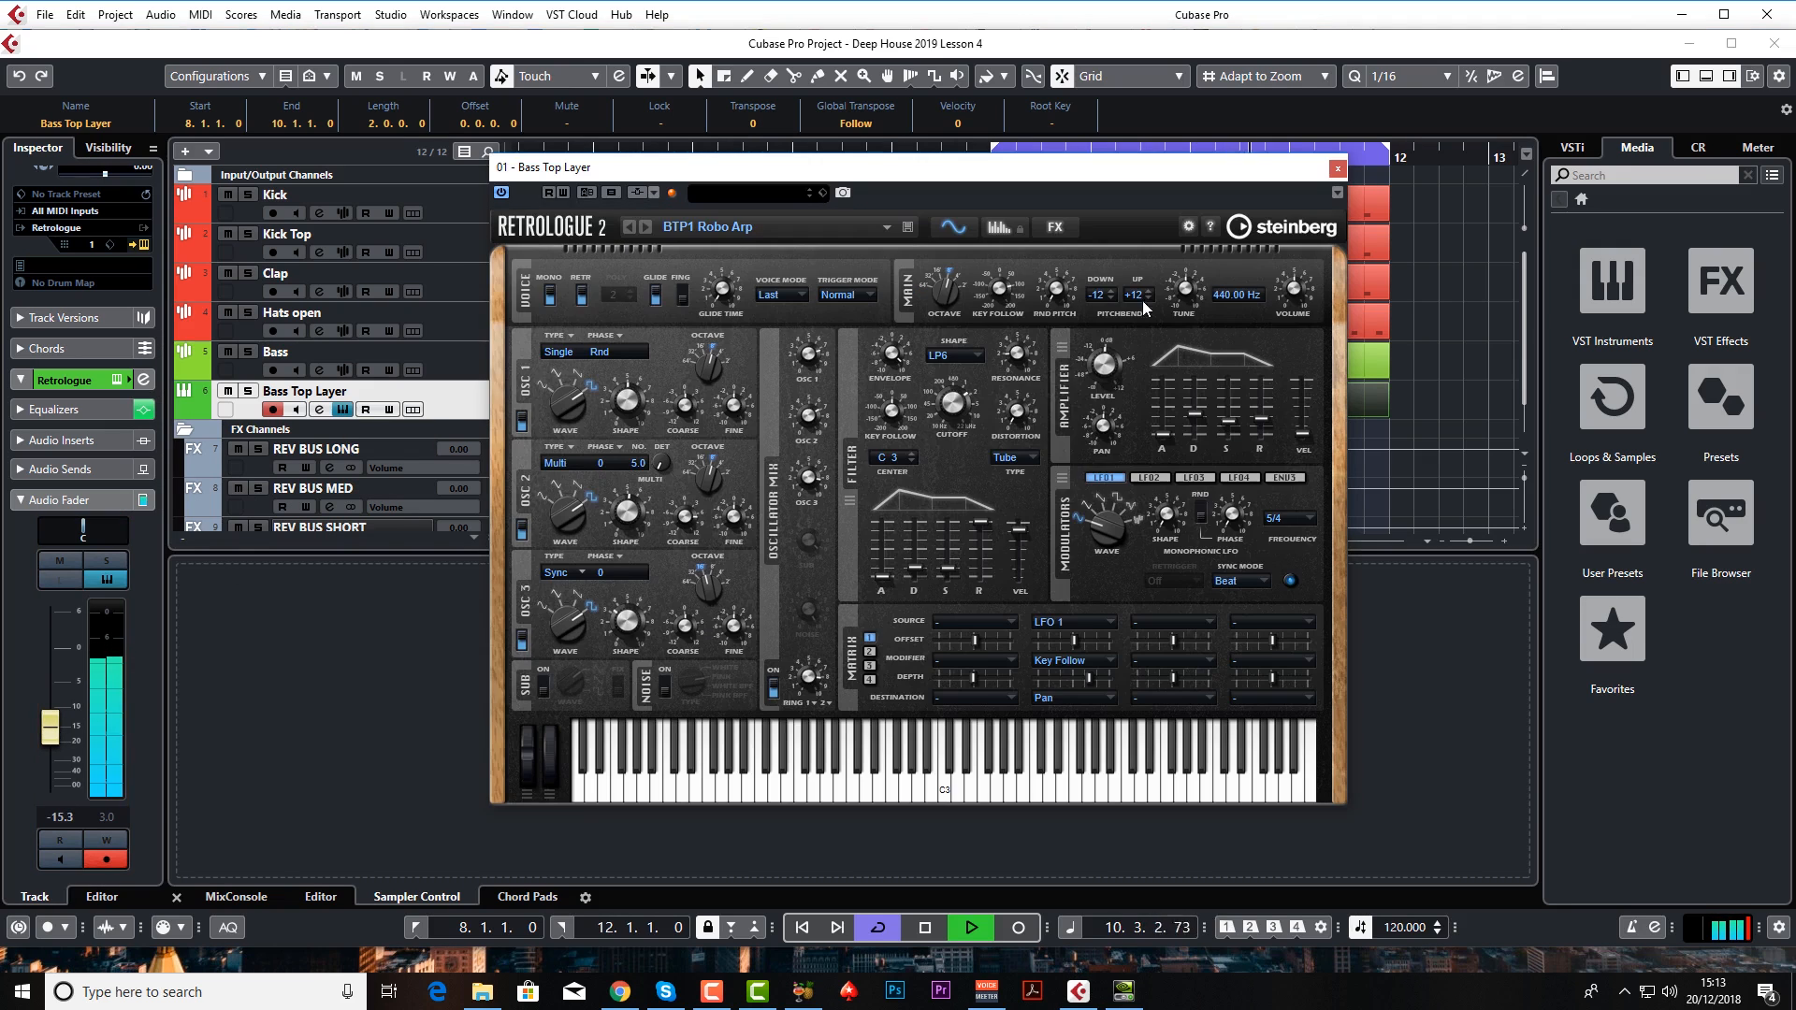
pyautogui.click(1054, 227)
pyautogui.moveTo(1228, 383); pyautogui.dragTo(1231, 379)
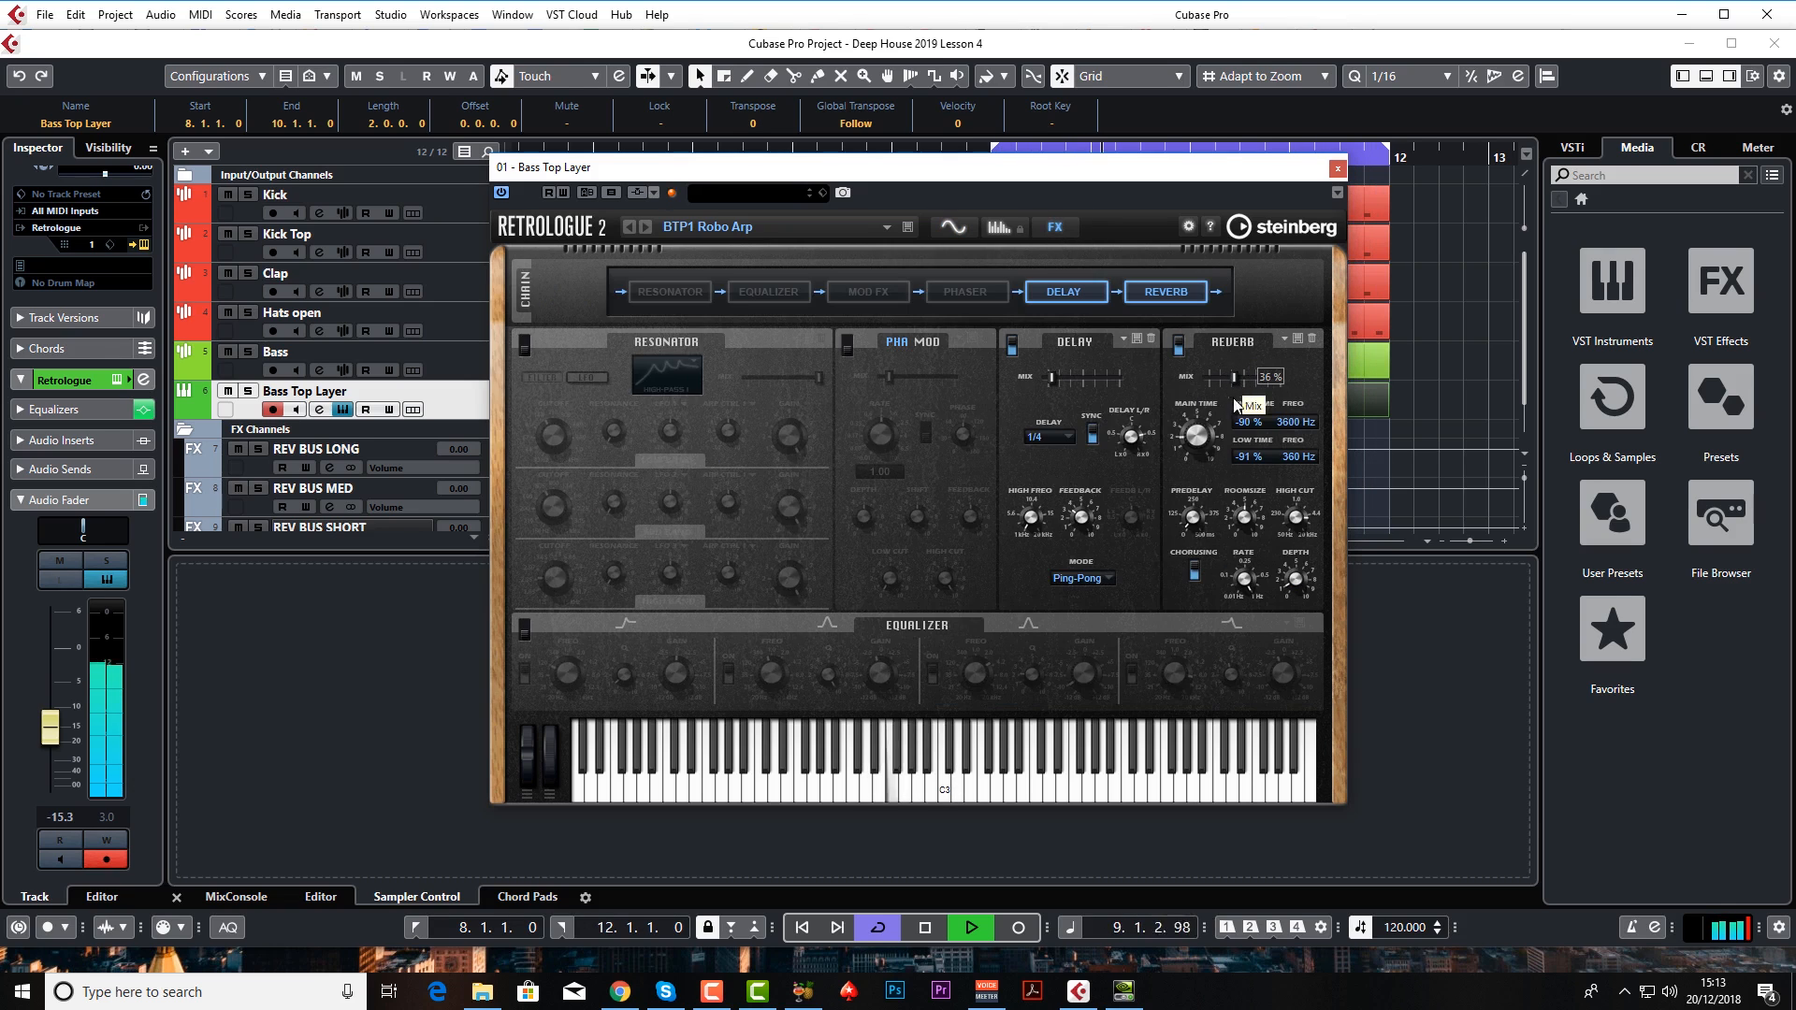
pyautogui.click(1338, 170)
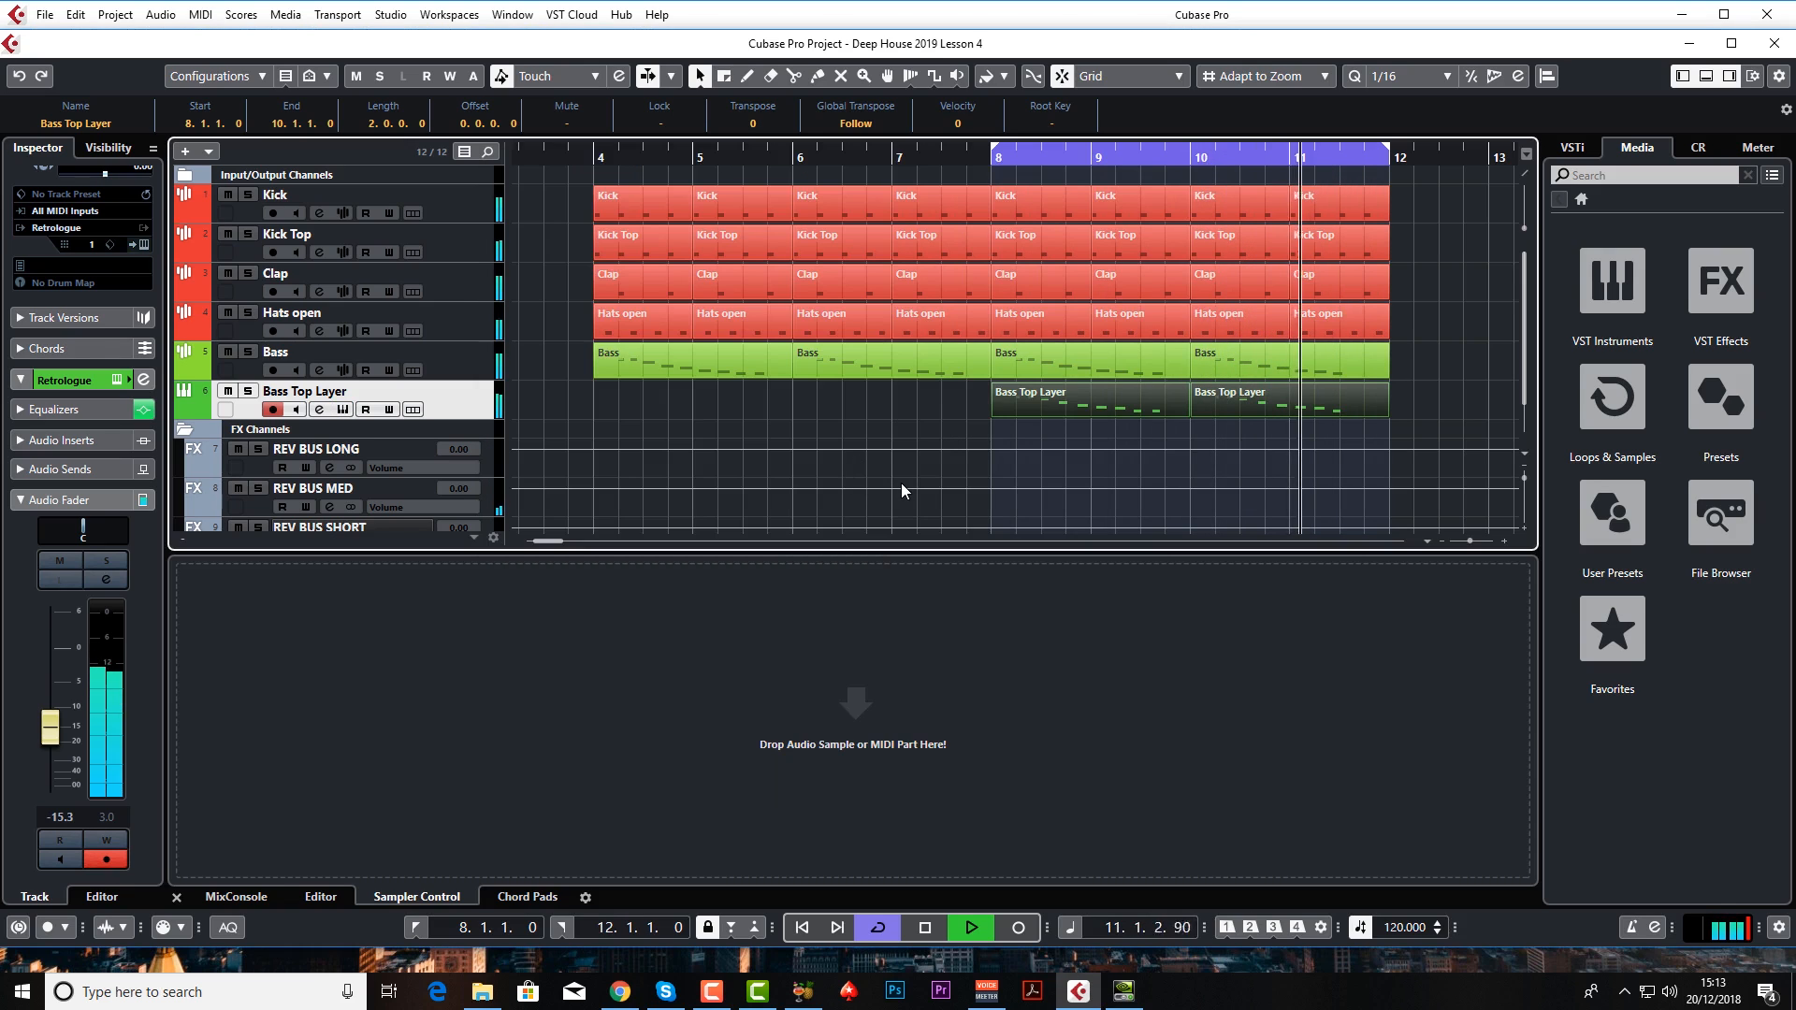
pyautogui.press('space')
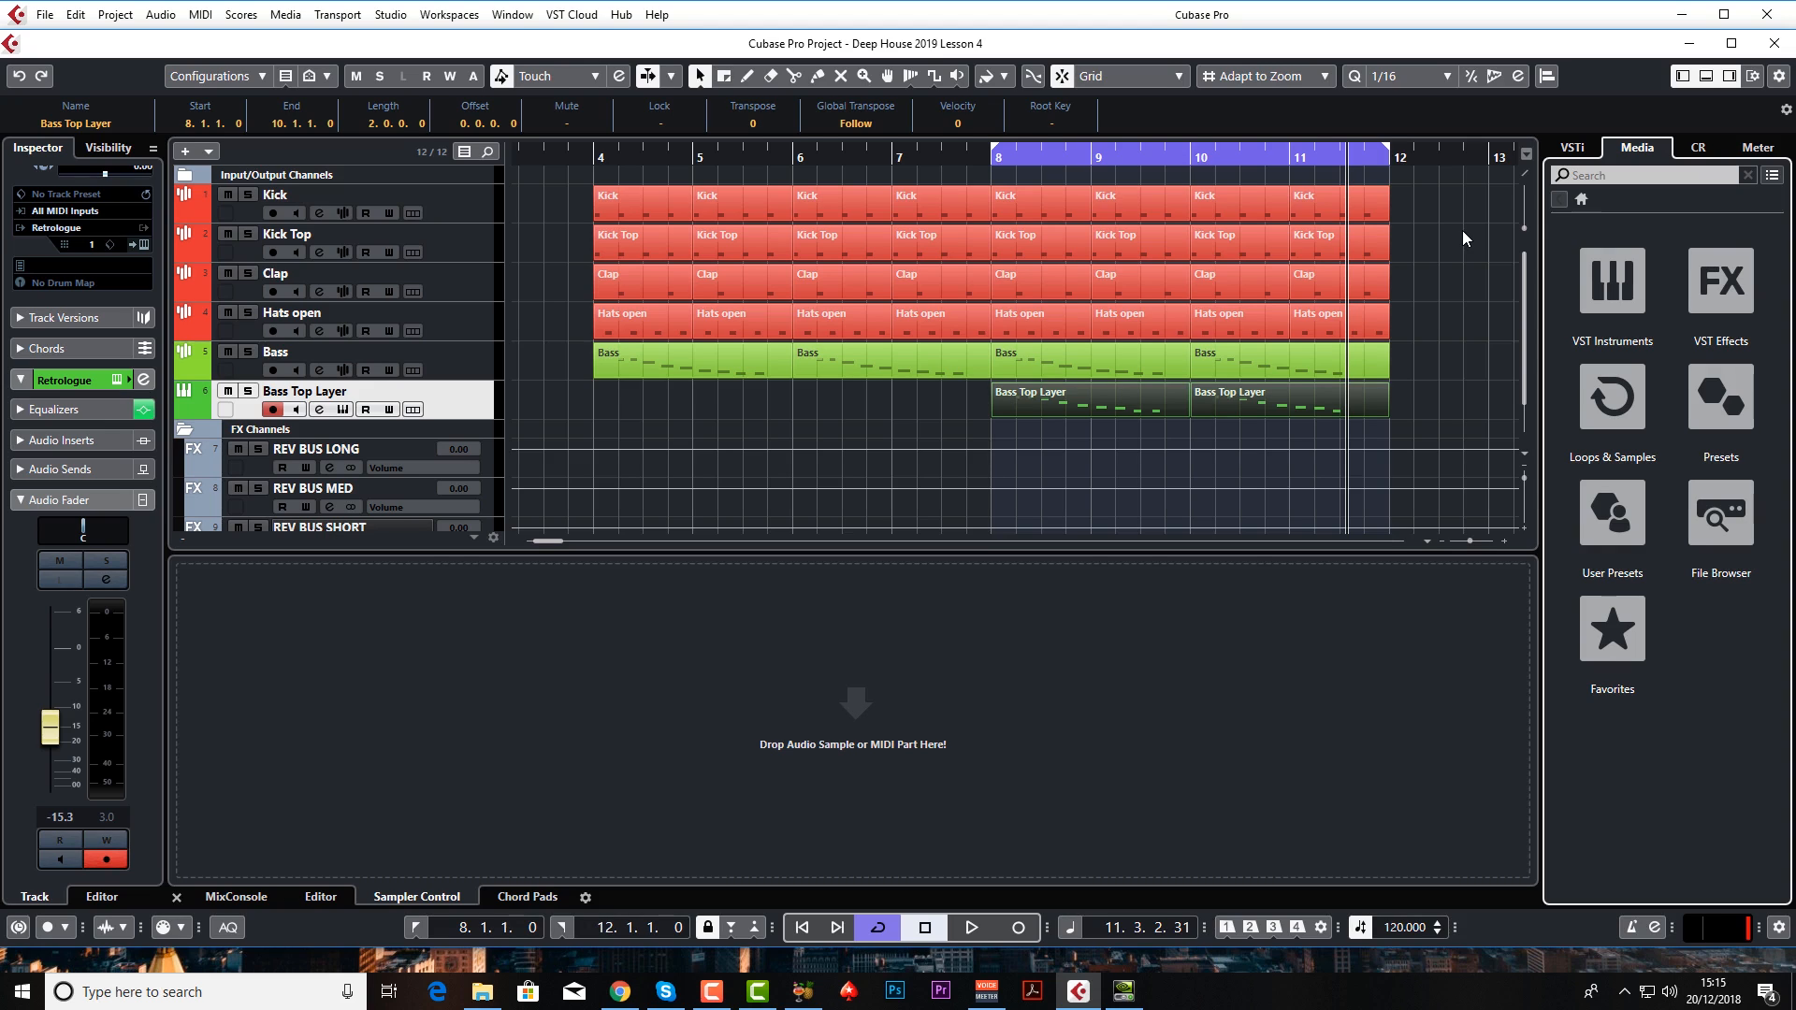
# - Duplicate the Kick track and rename the copy Kick Ghost
pyautogui.click(443, 217)
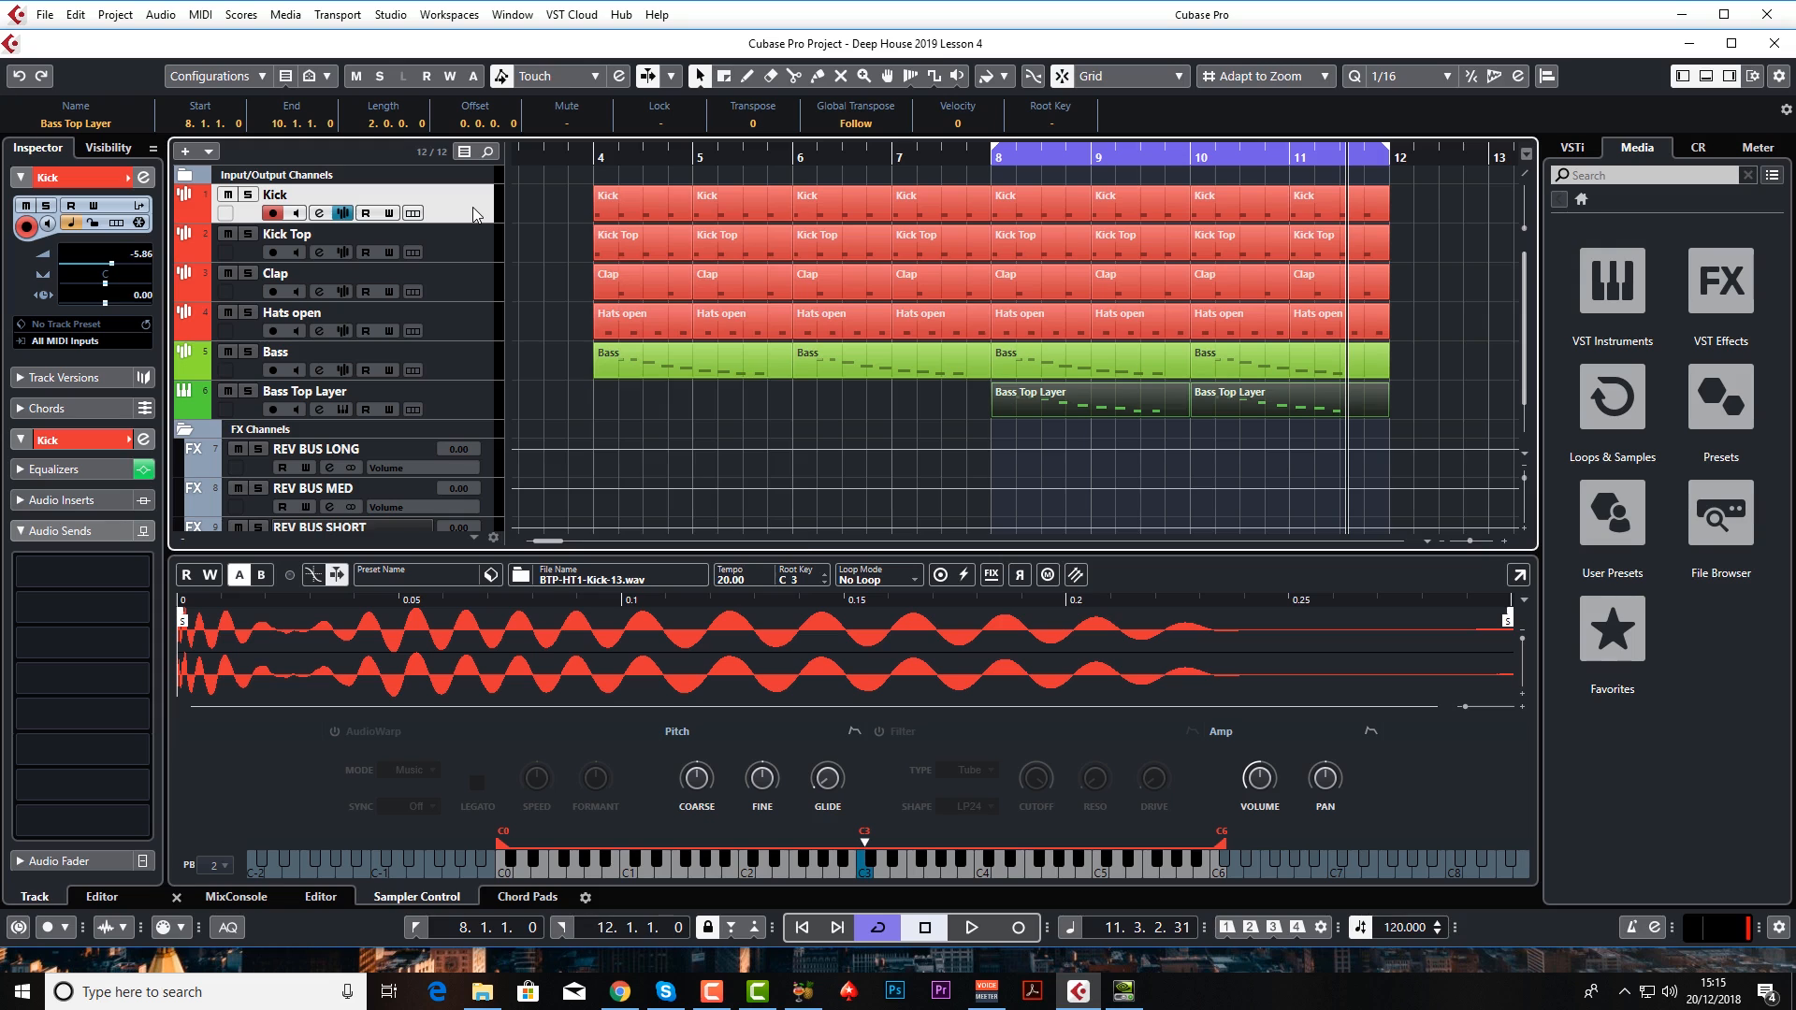
pyautogui.rightClick(473, 208)
pyautogui.click(550, 269)
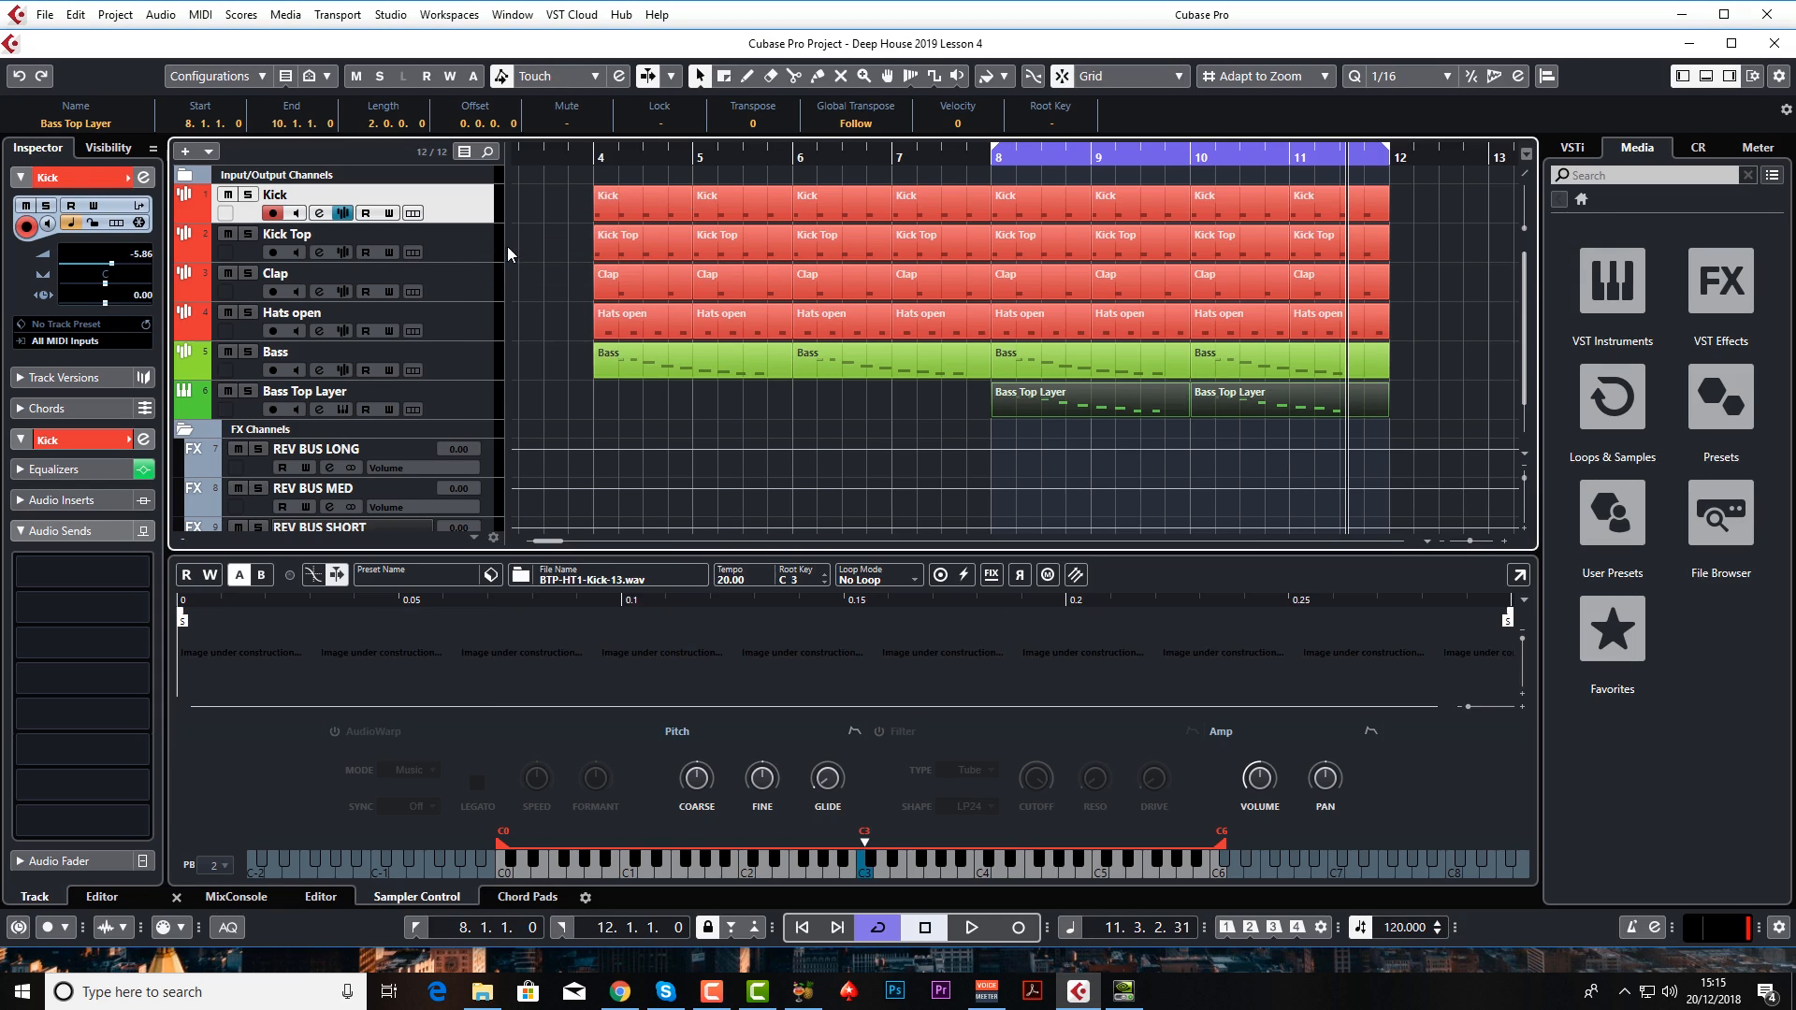
pyautogui.doubleClick(308, 236)
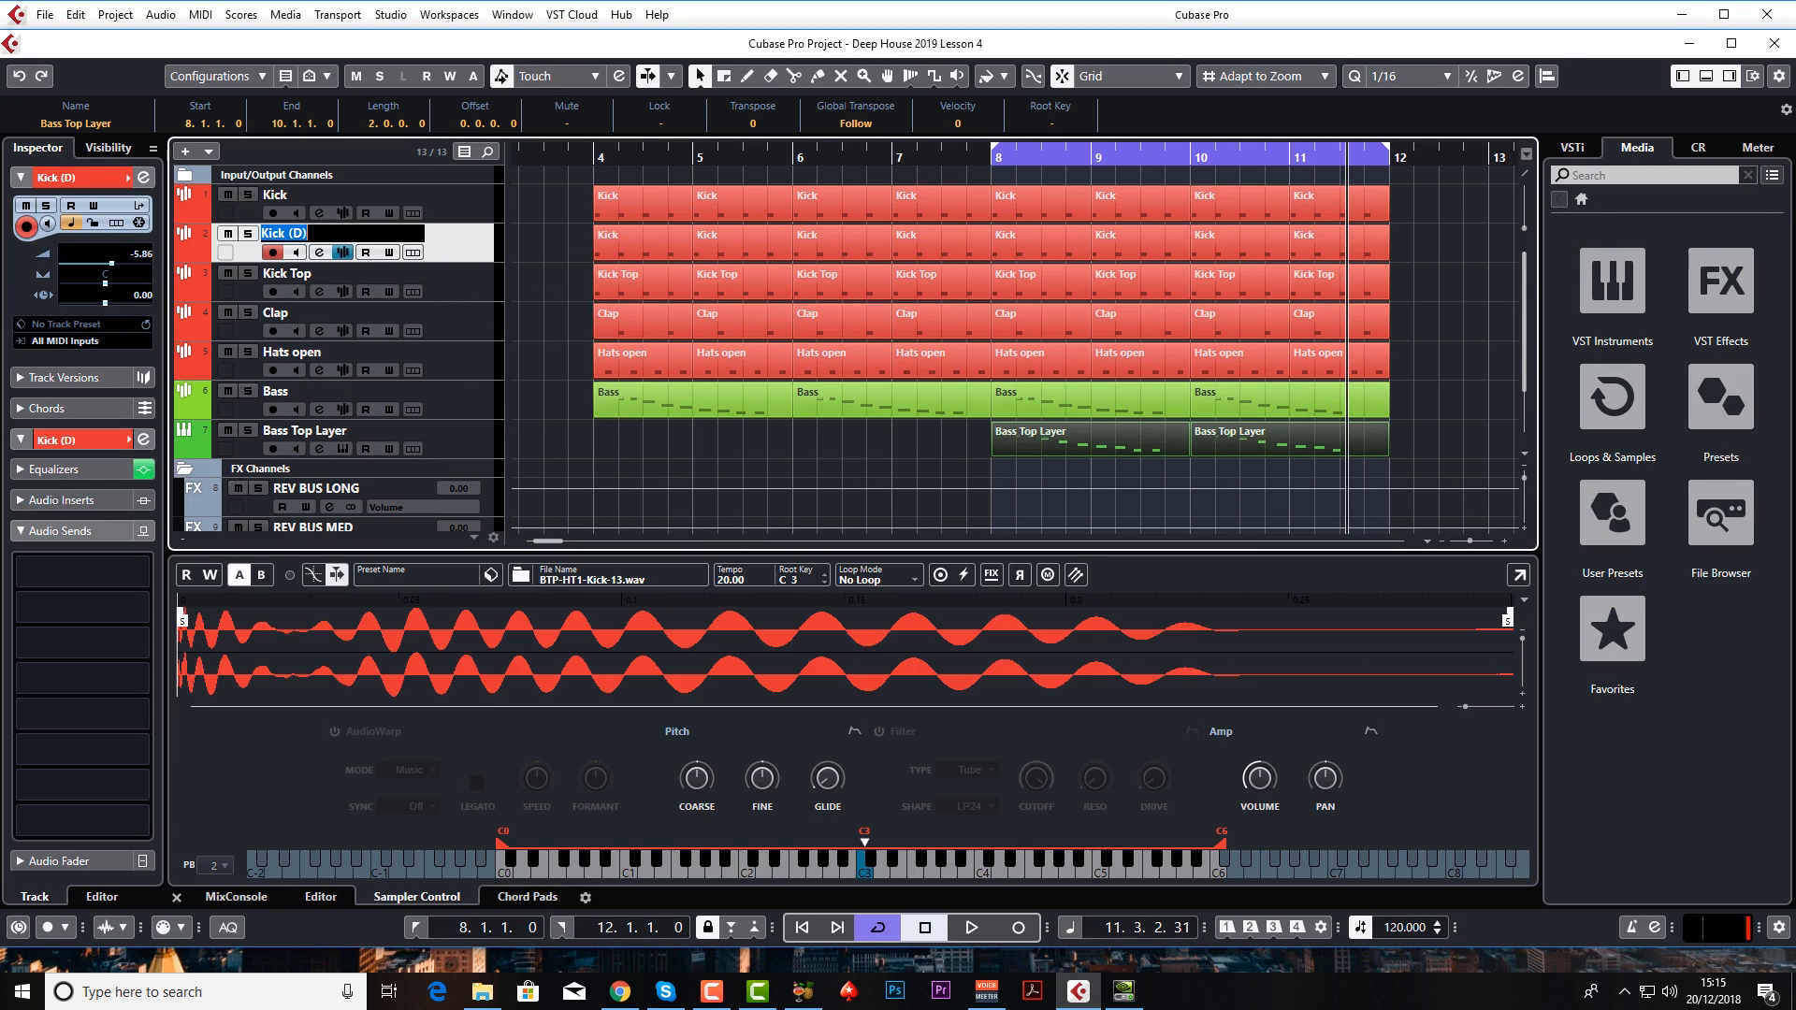
pyautogui.press('BackSpace')
pyautogui.press('BackSpace')
pyautogui.write('Ghost')
pyautogui.press('Return')
pyautogui.click(543, 245)
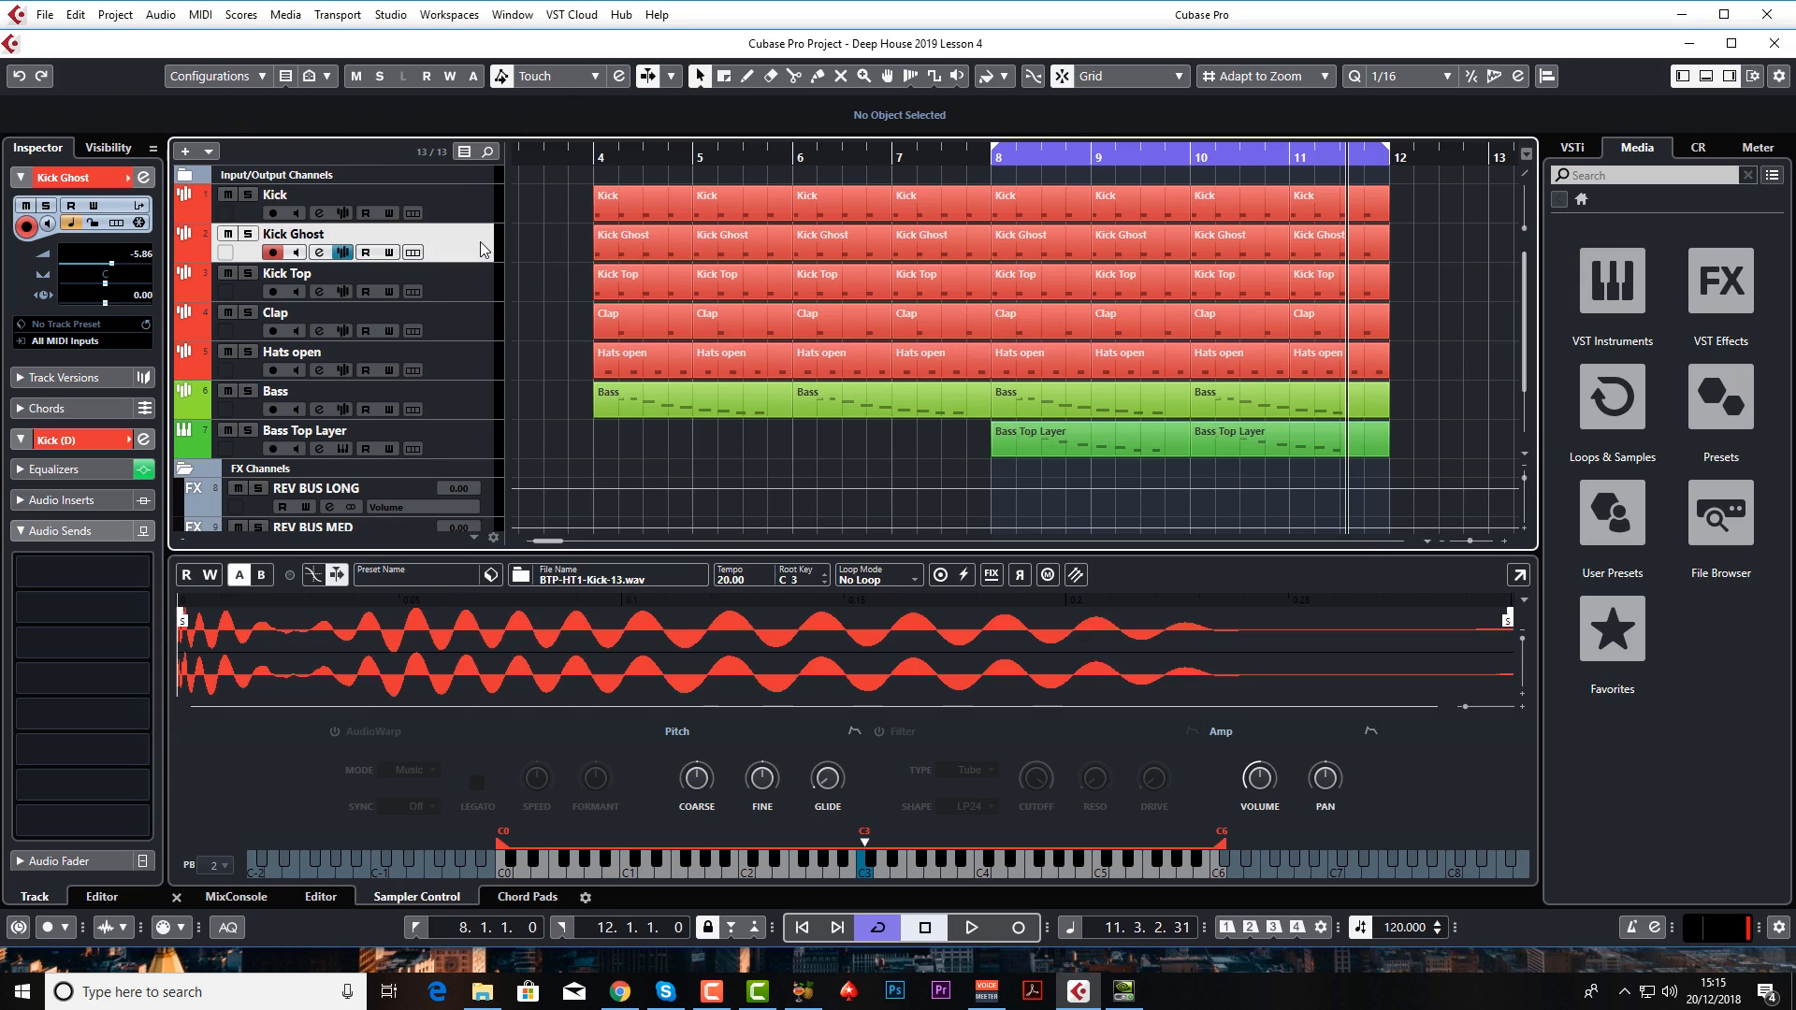
# - Colour the Kick Ghost track orange and keep it selected
pyautogui.click(1003, 76)
pyautogui.click(1026, 164)
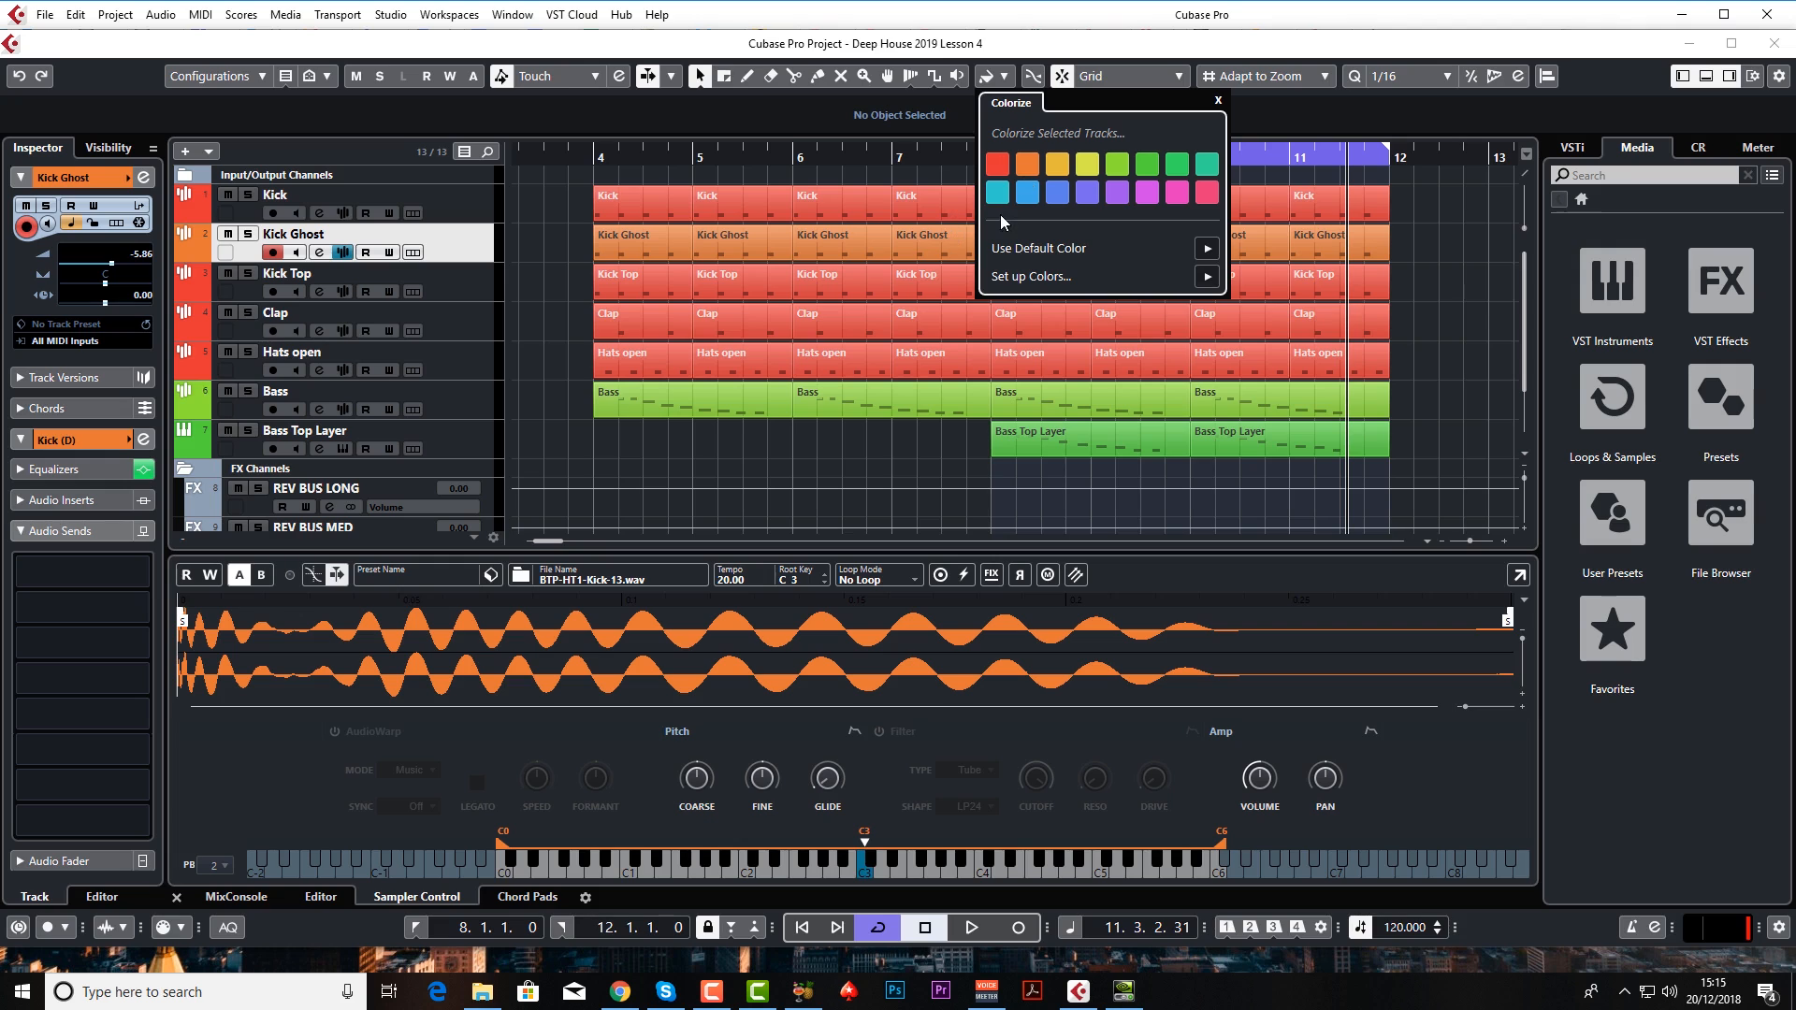
pyautogui.click(458, 245)
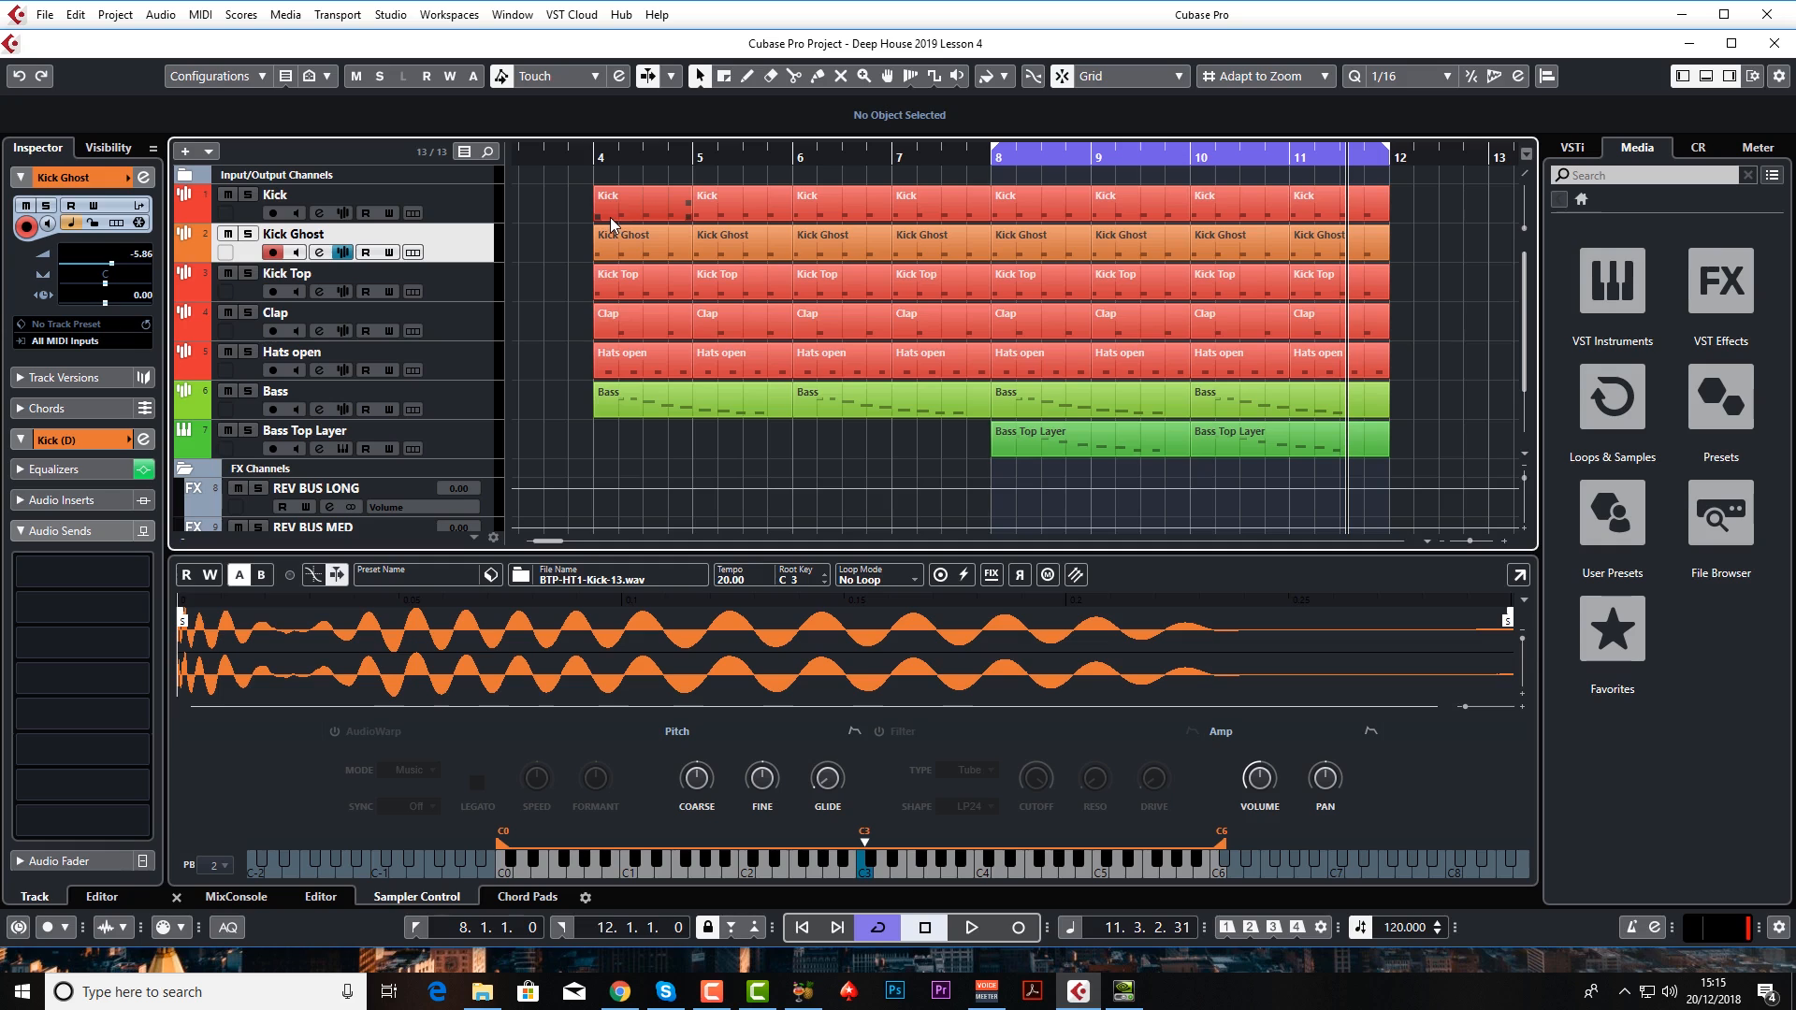
# - Set Kick Ghost's output routing to No Bus in the MixConsole and close the mixer
pyautogui.press('F3')
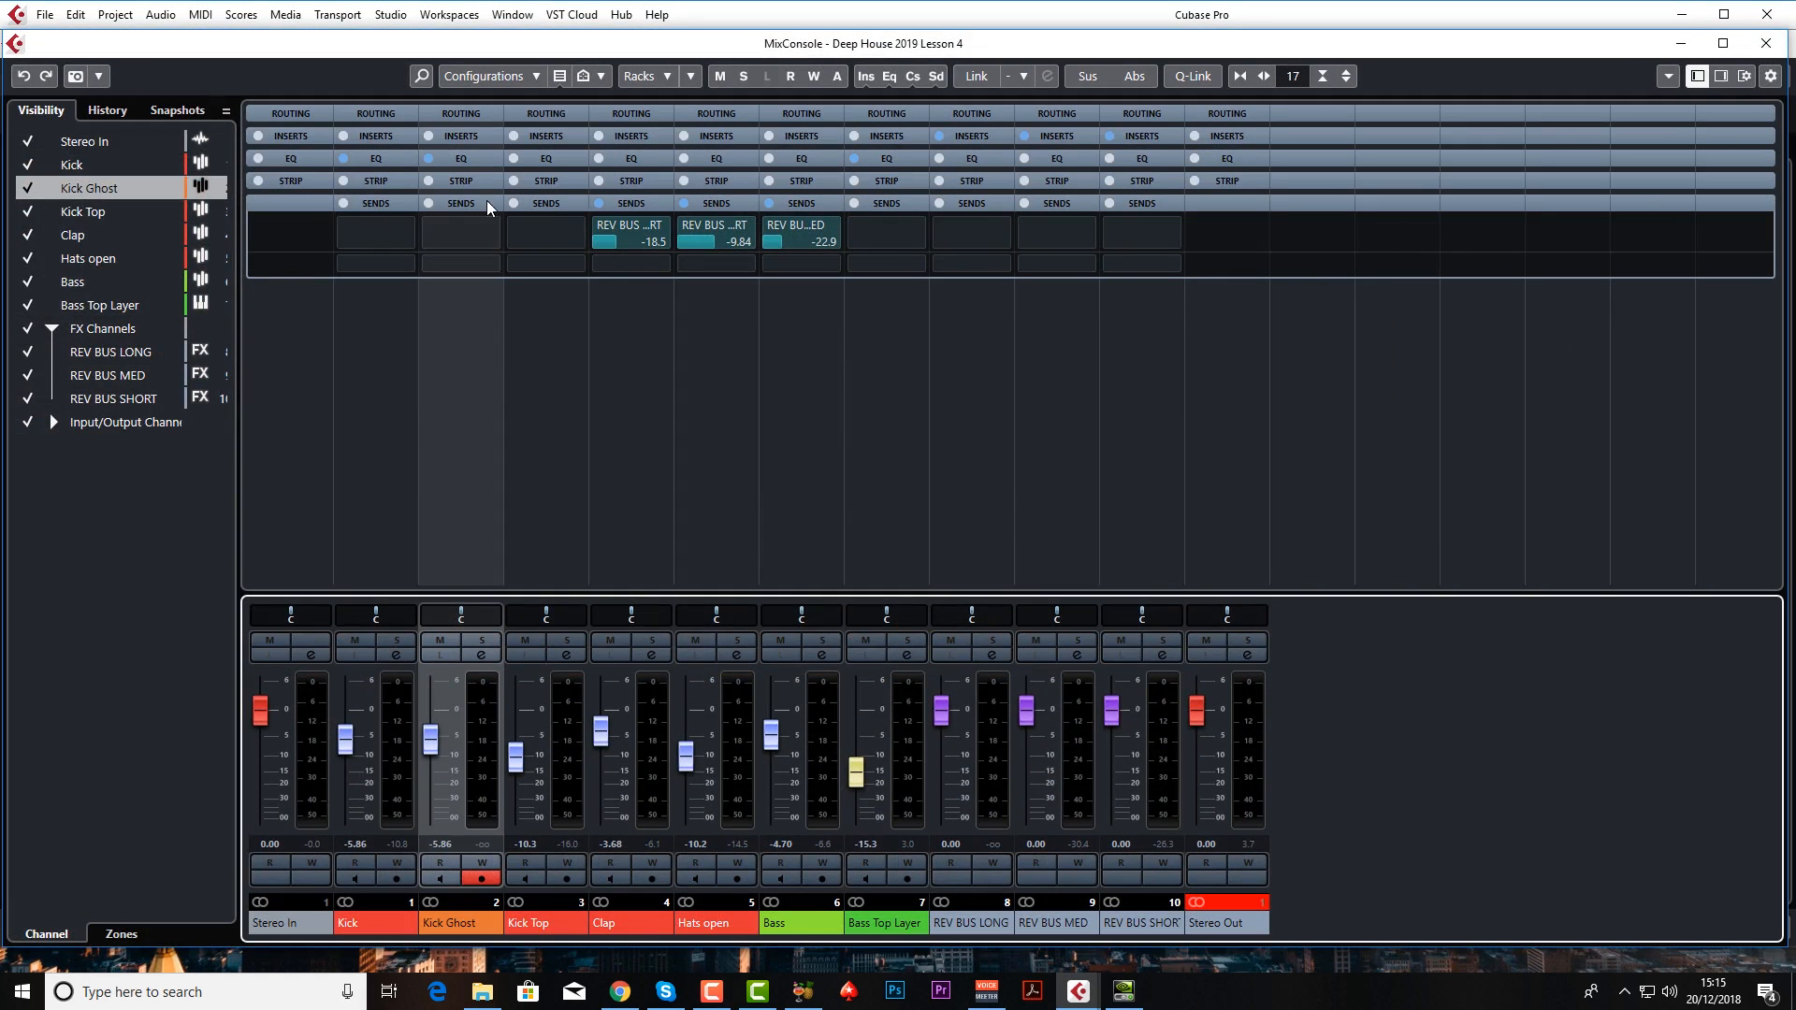
pyautogui.click(469, 117)
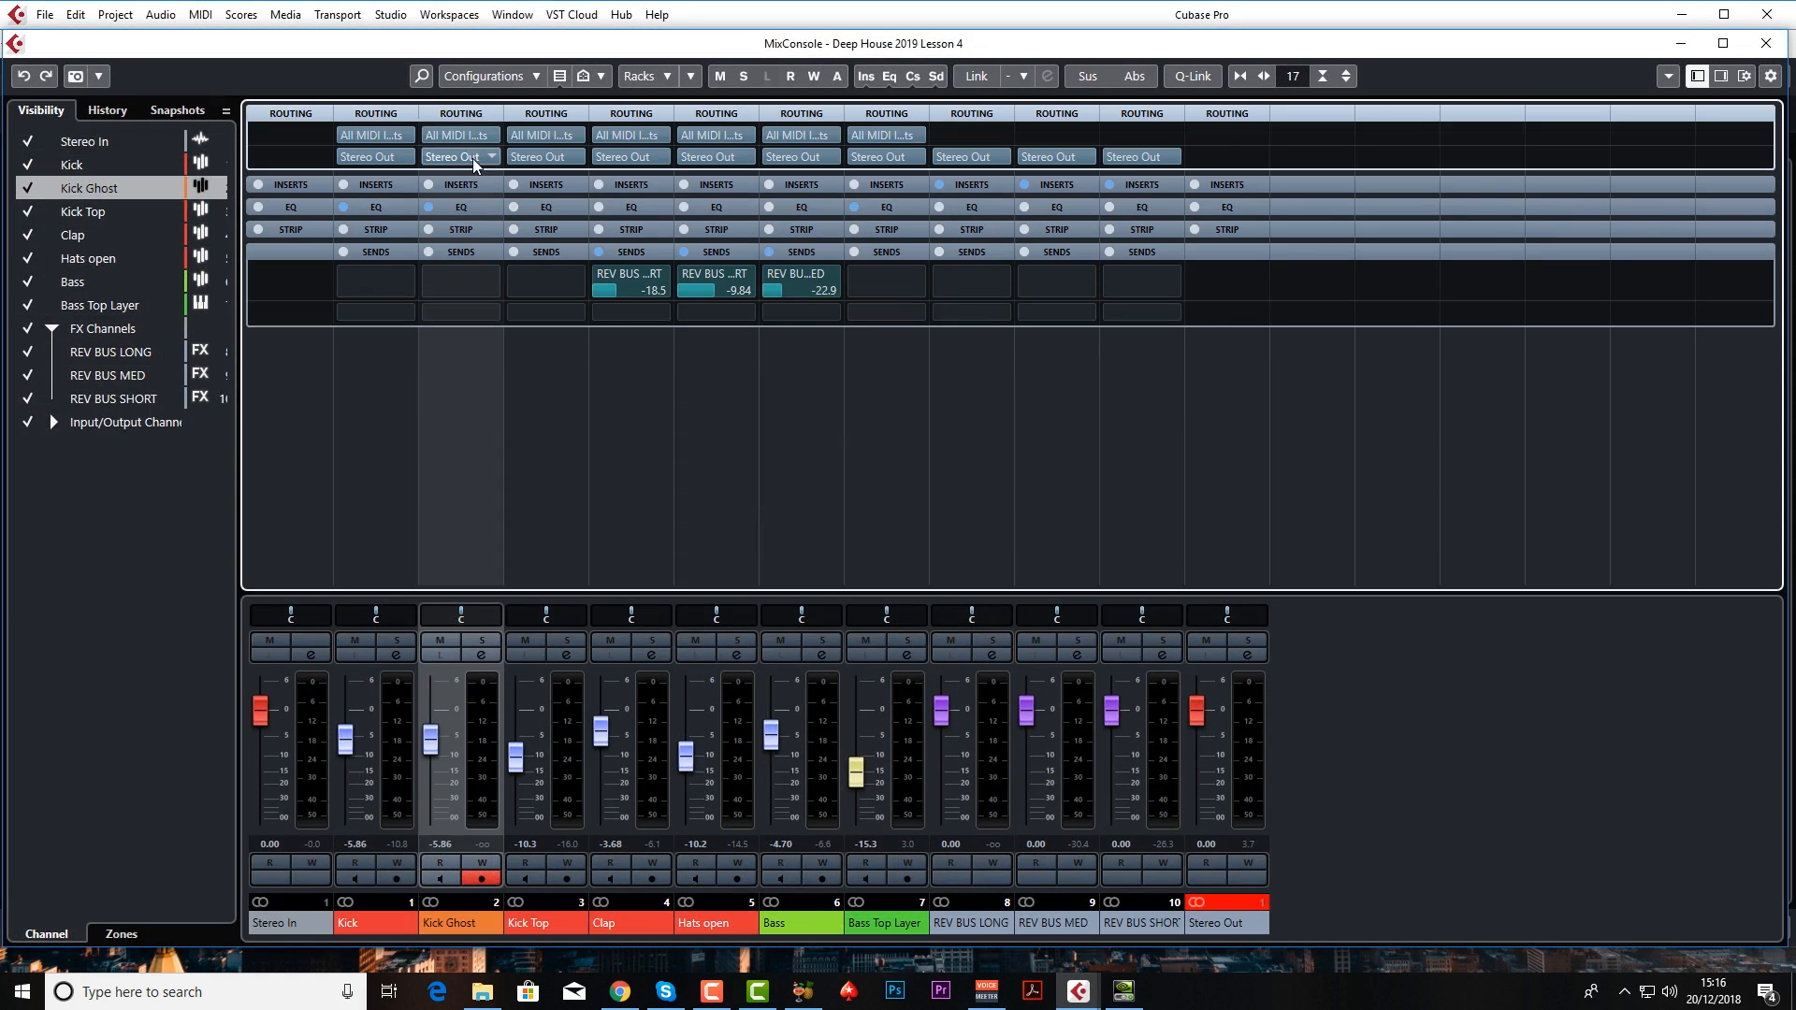
pyautogui.click(485, 159)
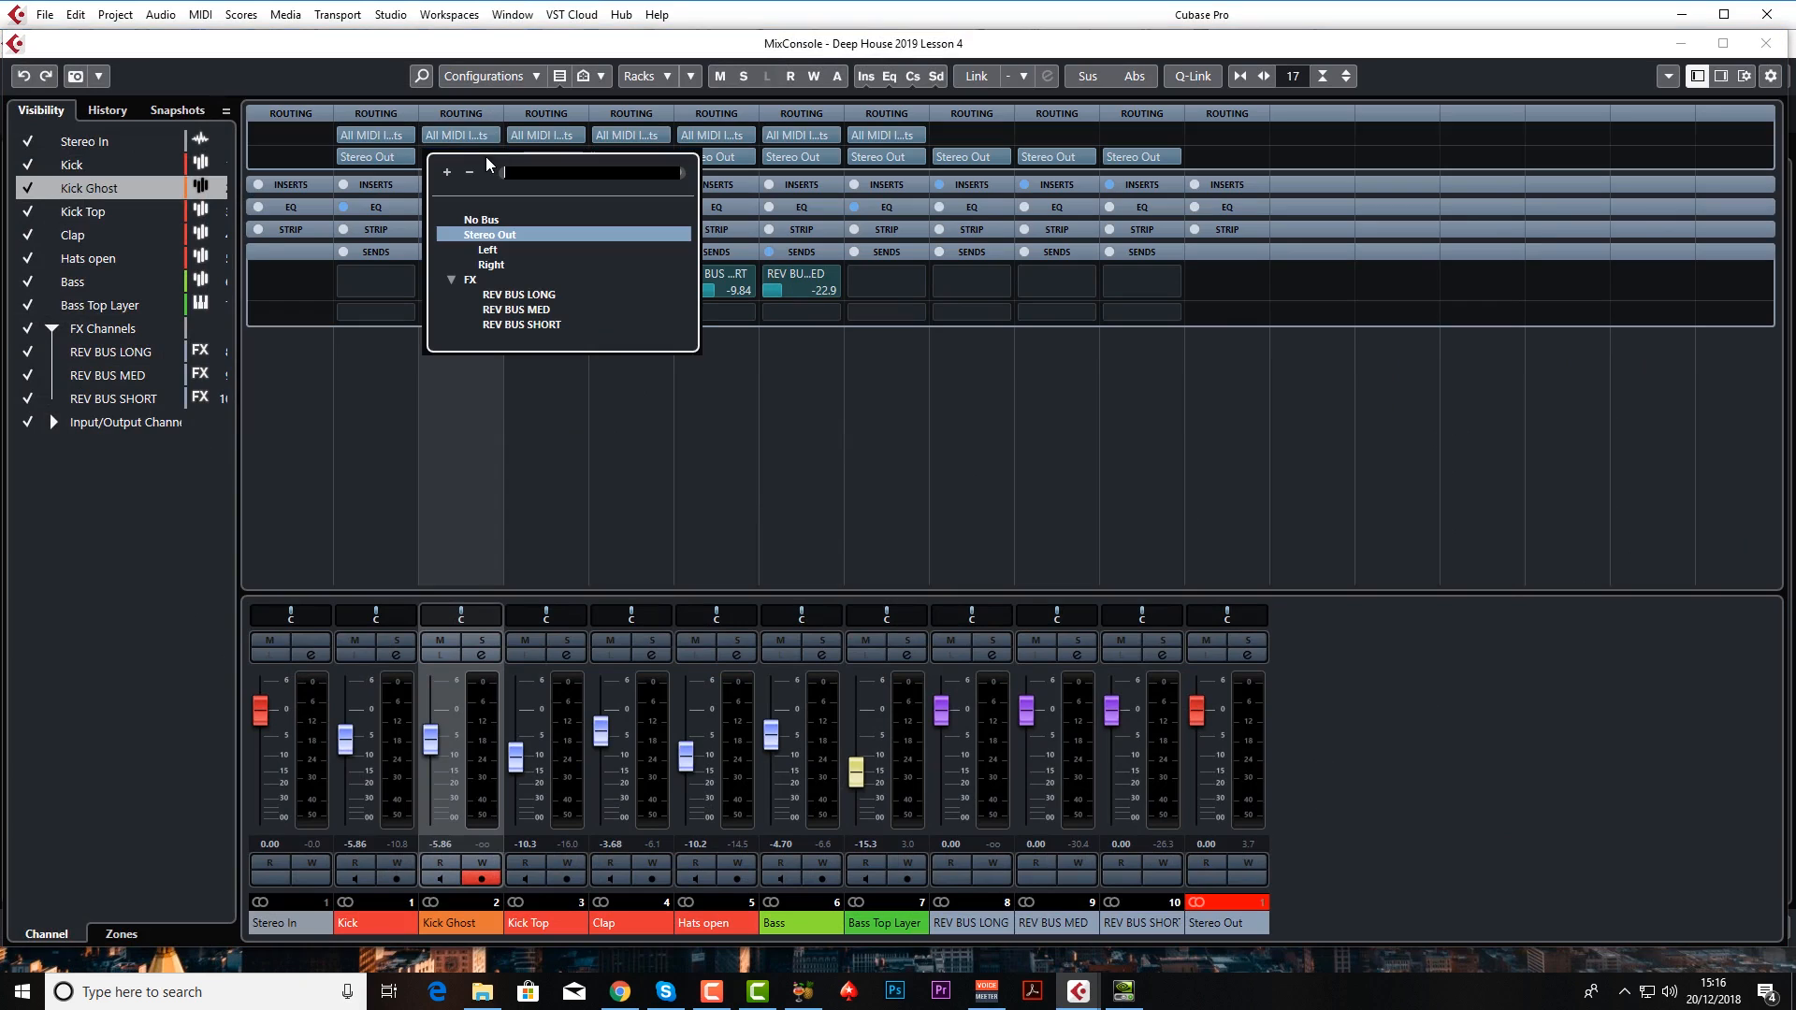
pyautogui.click(489, 223)
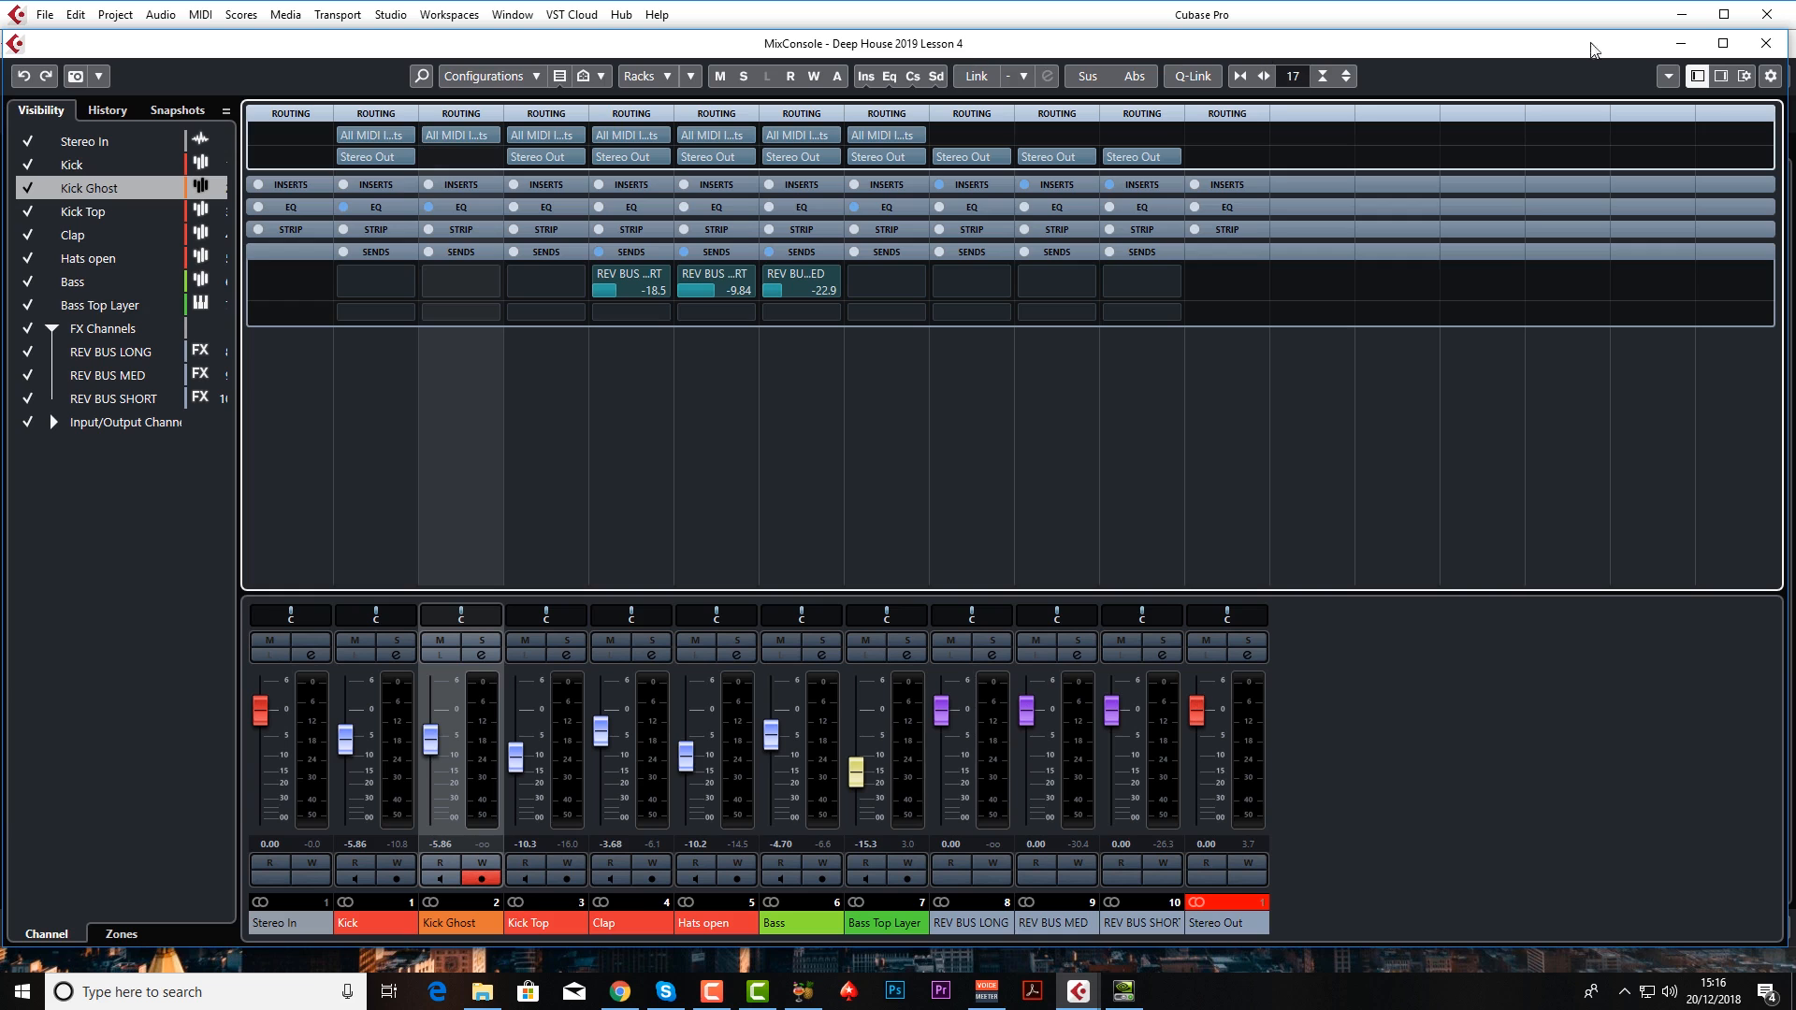
pyautogui.click(1765, 43)
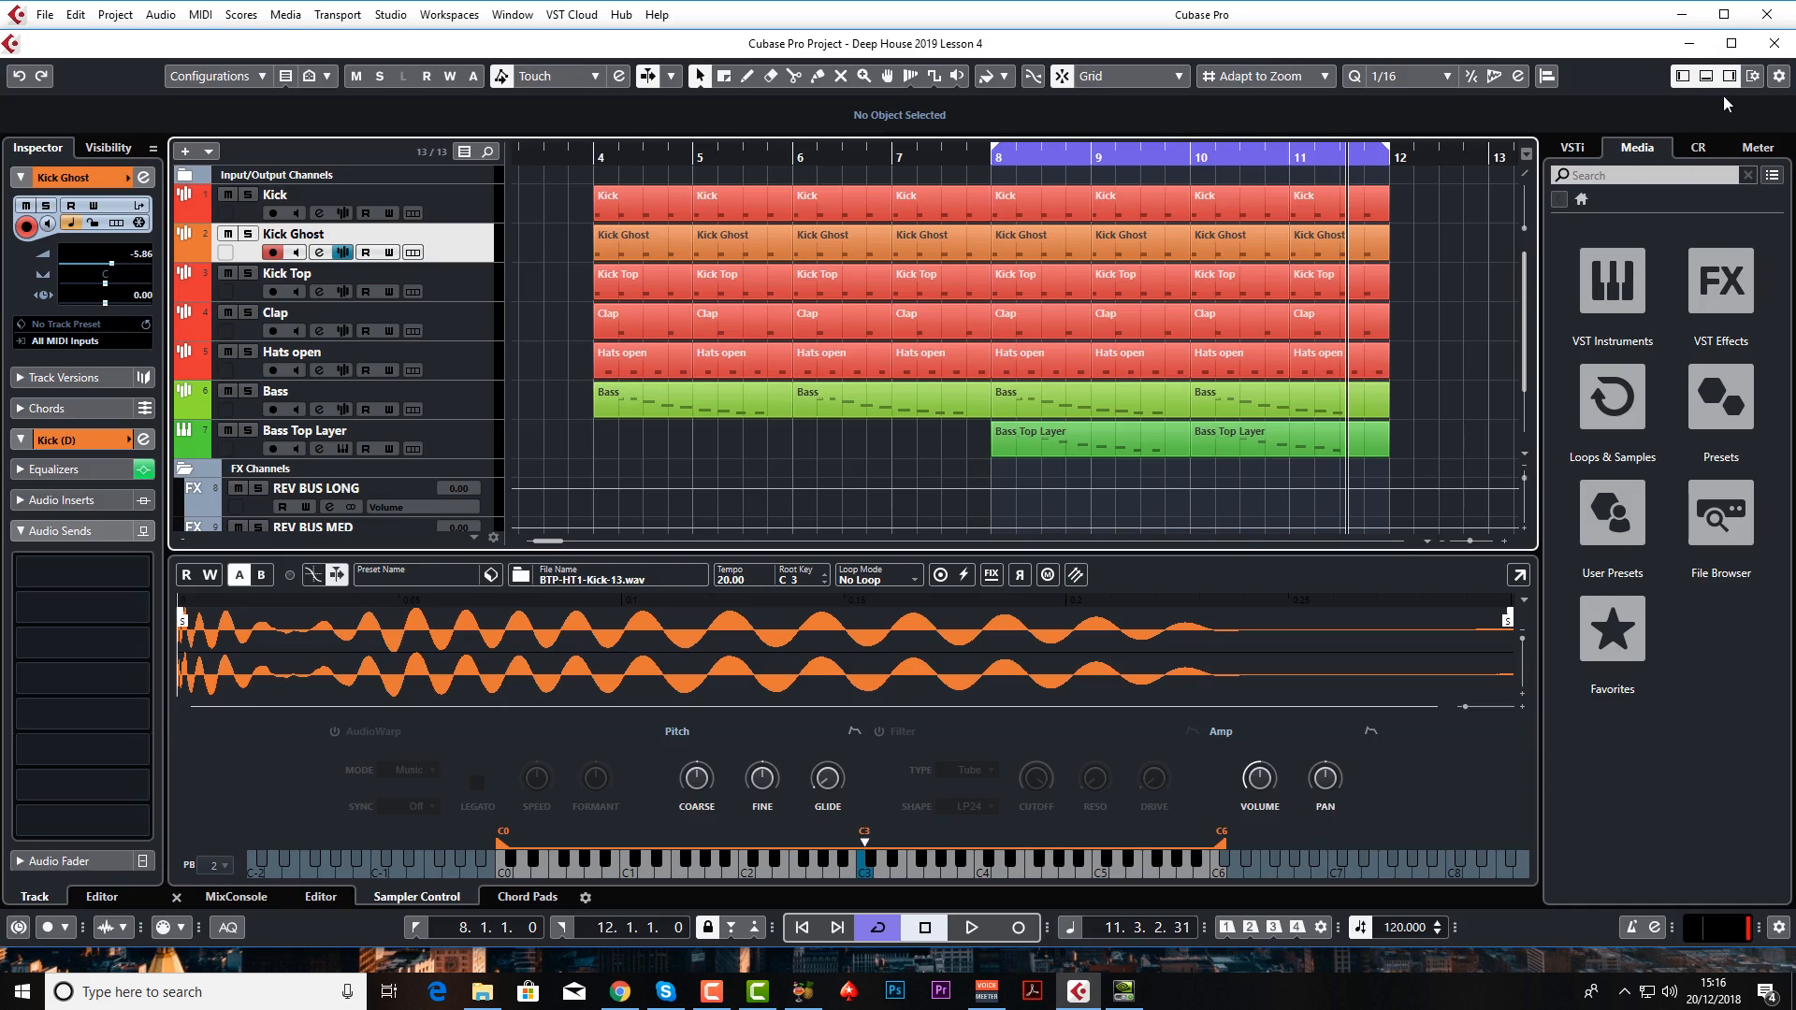
# - Hide the lower zone, add a stereo group track named SC GRP and move it below Bass Top Layer
pyautogui.click(1705, 77)
pyautogui.rightClick(381, 651)
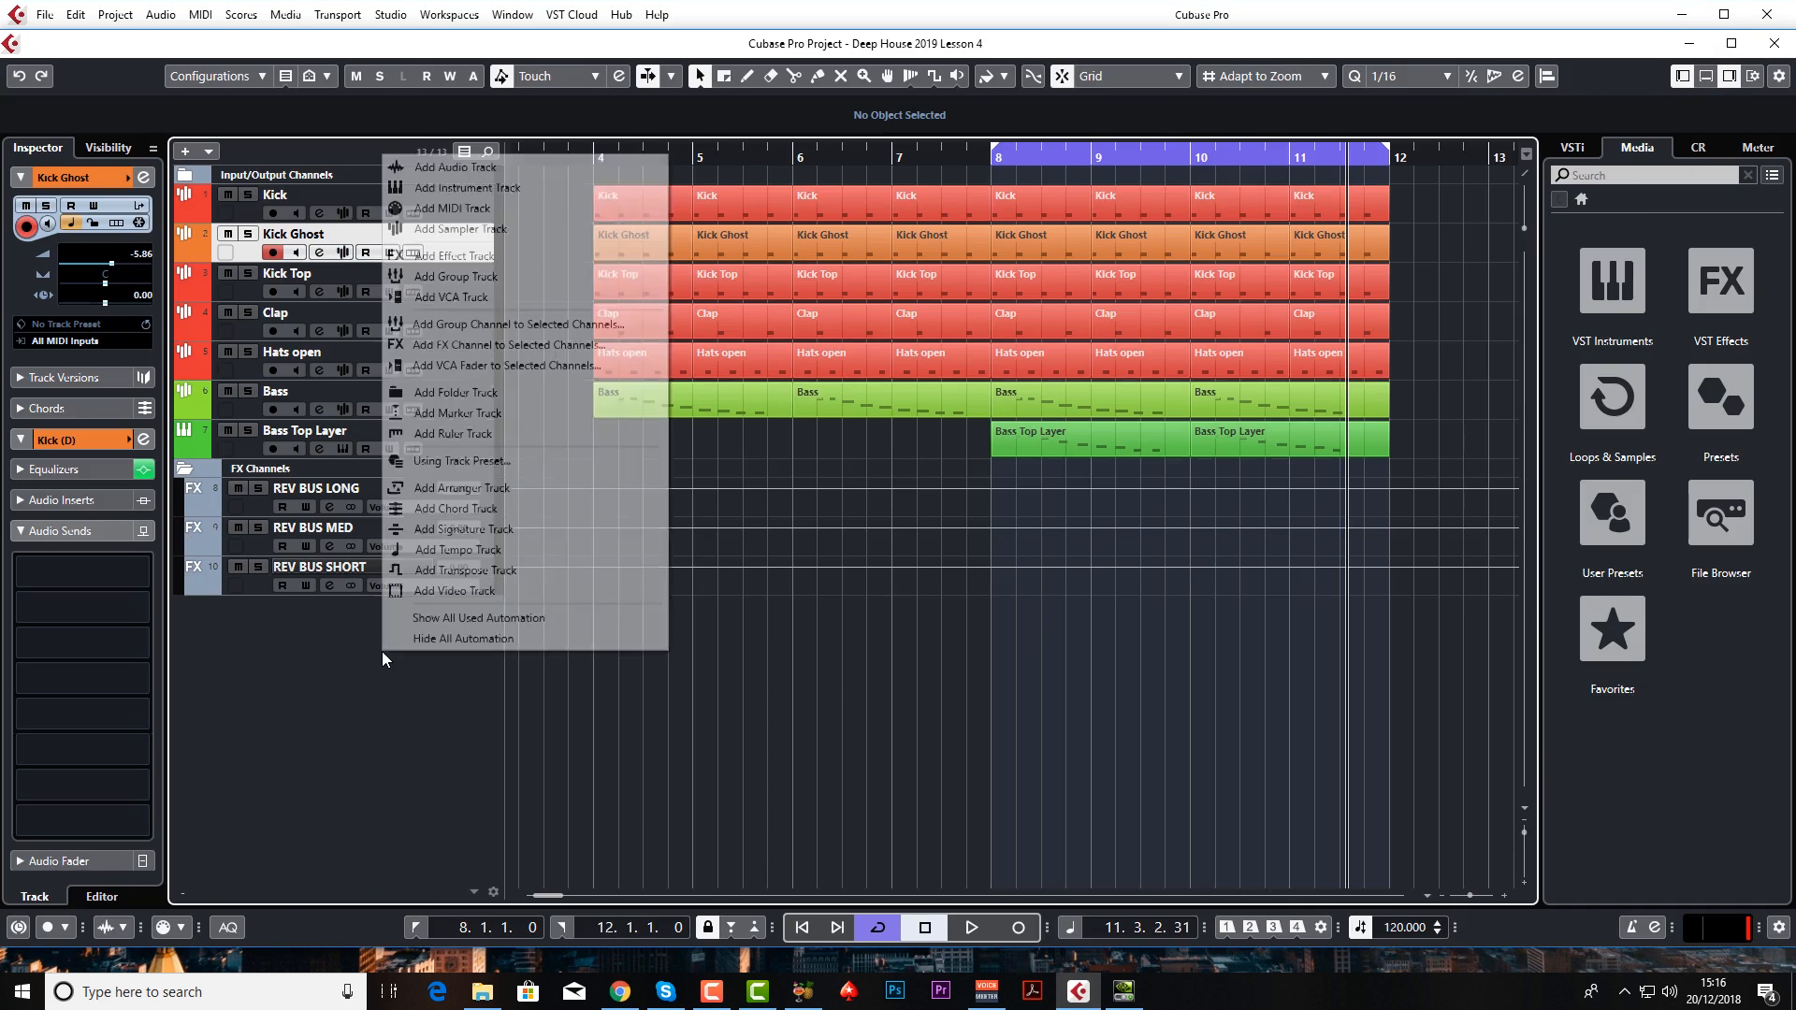
pyautogui.click(479, 279)
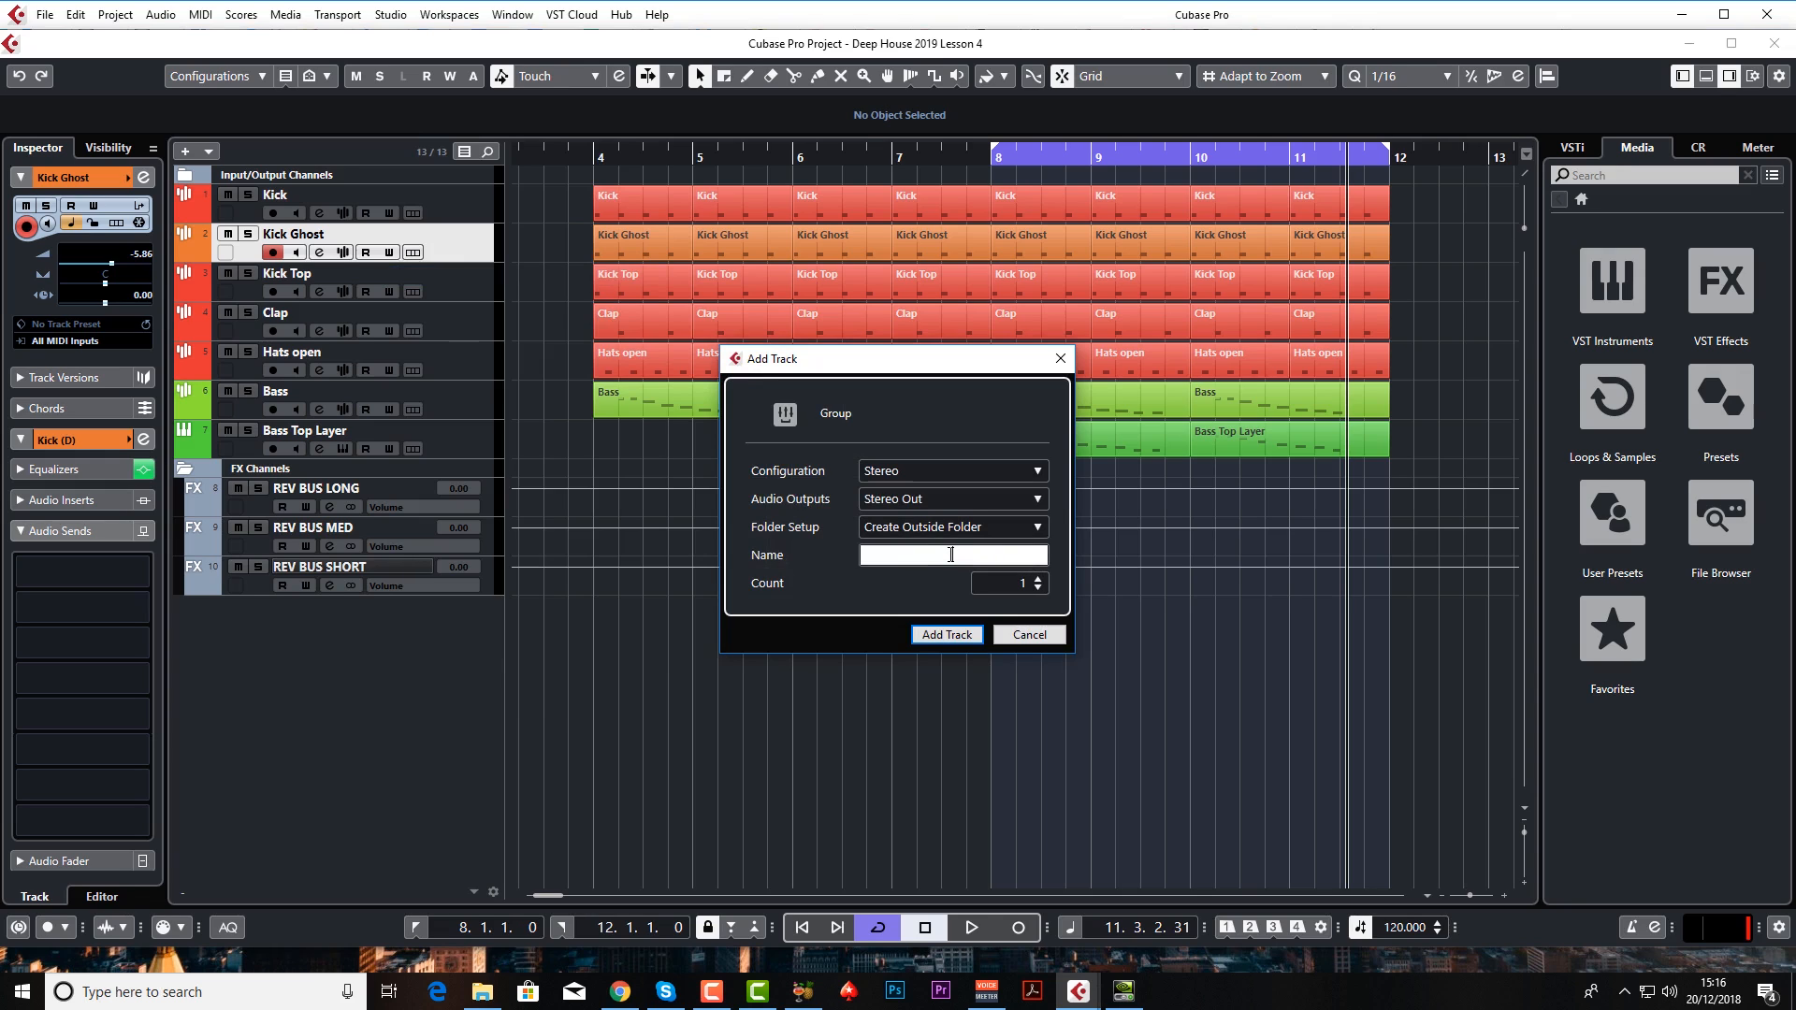
pyautogui.write('SC GRP')
pyautogui.click(963, 635)
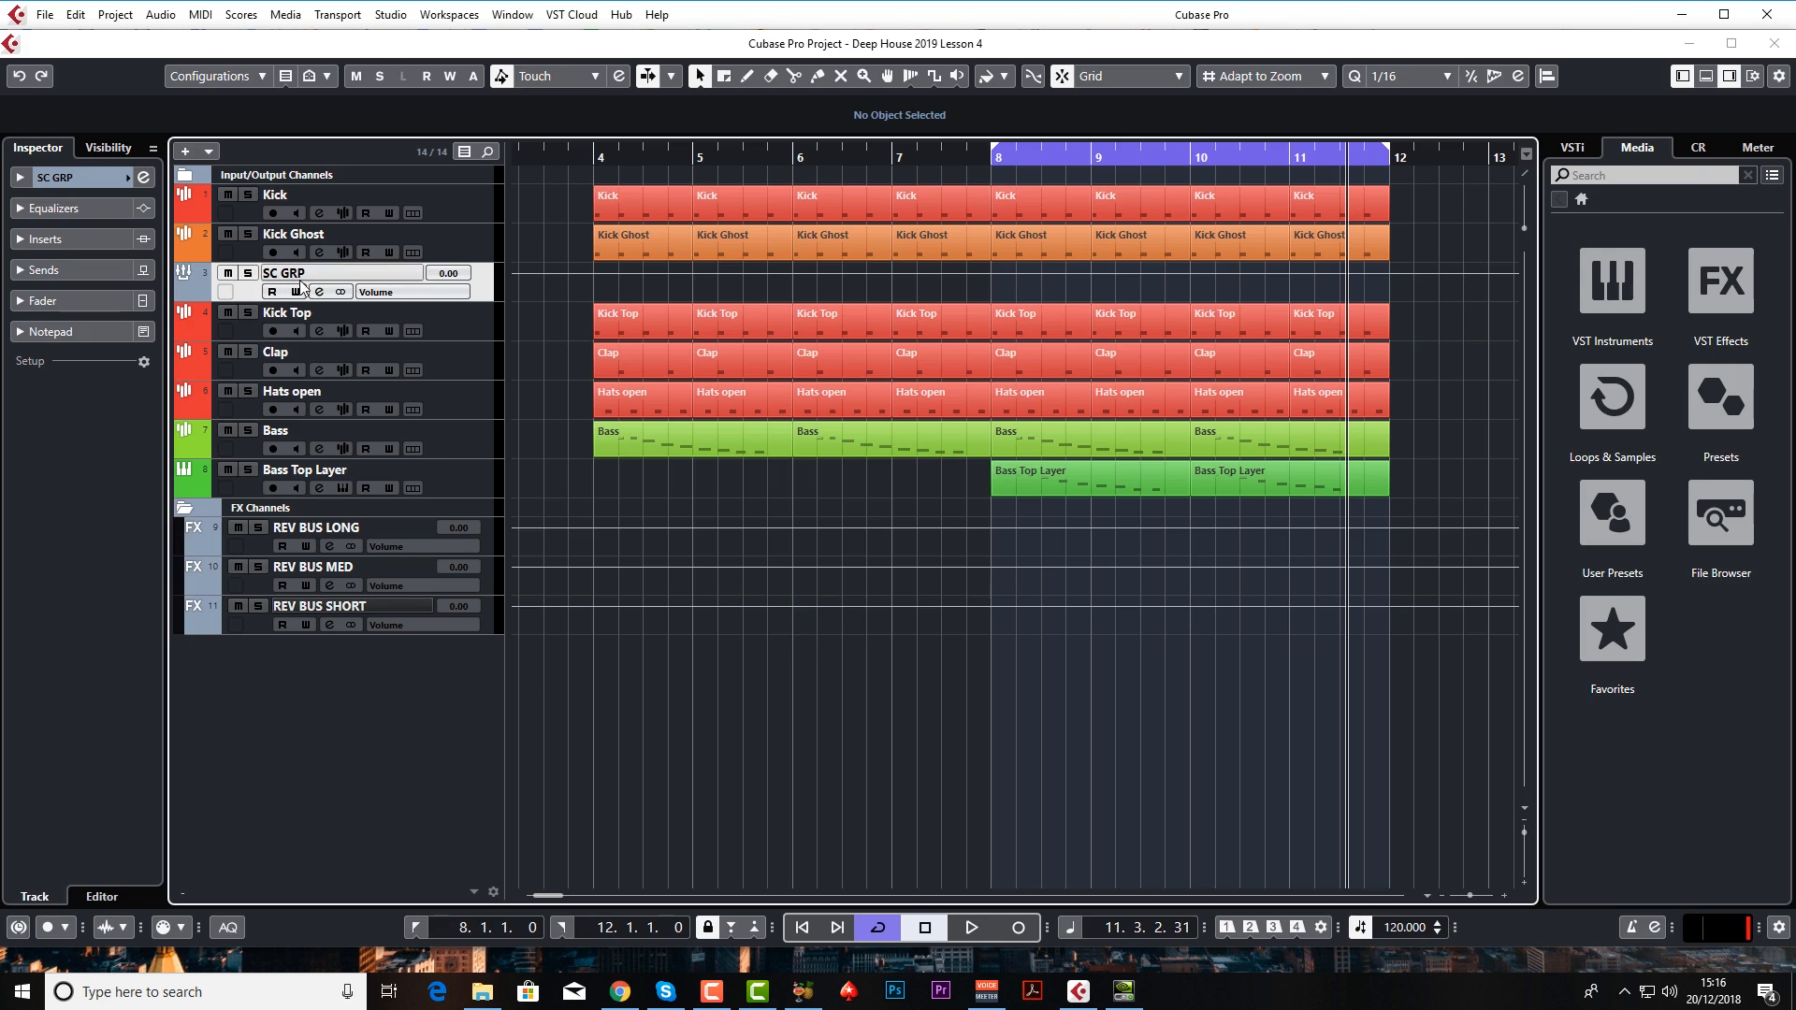
pyautogui.moveTo(200, 290); pyautogui.dragTo(257, 508)
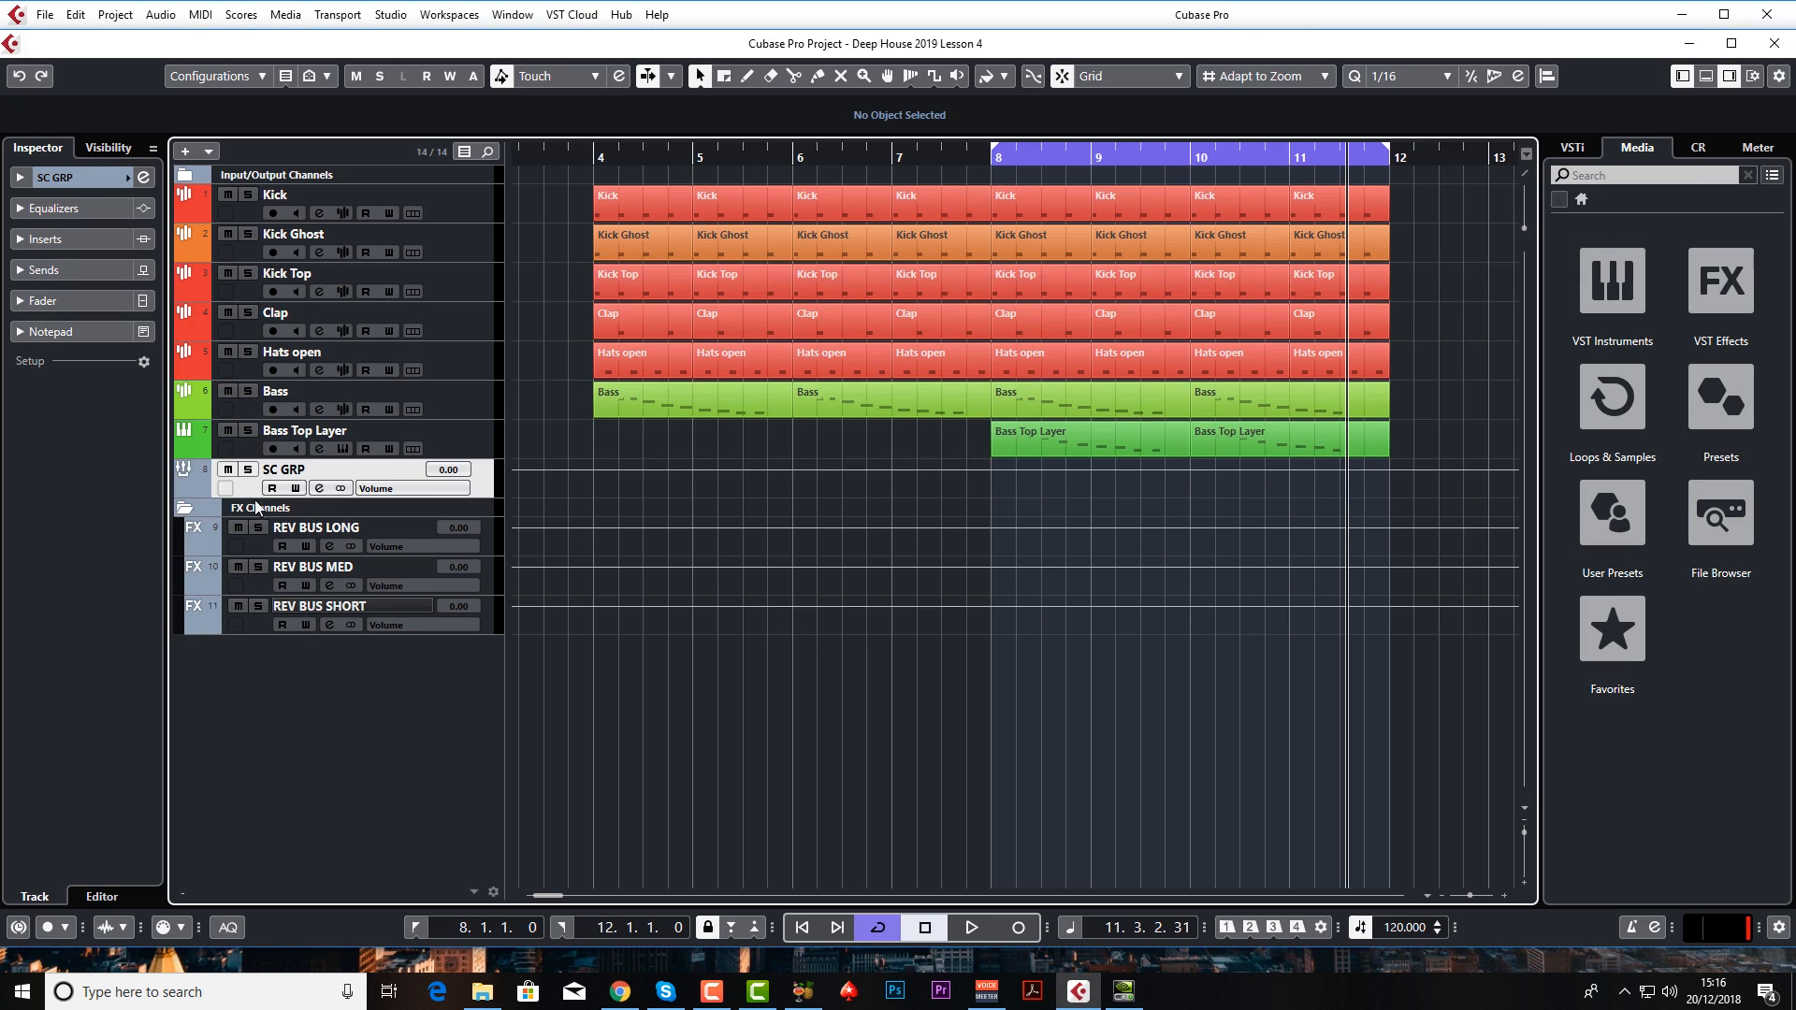
# - Insert the Compressor from the Dynamics effects in the fourth insert slot of SC GRP
pyautogui.click(95, 242)
pyautogui.click(124, 354)
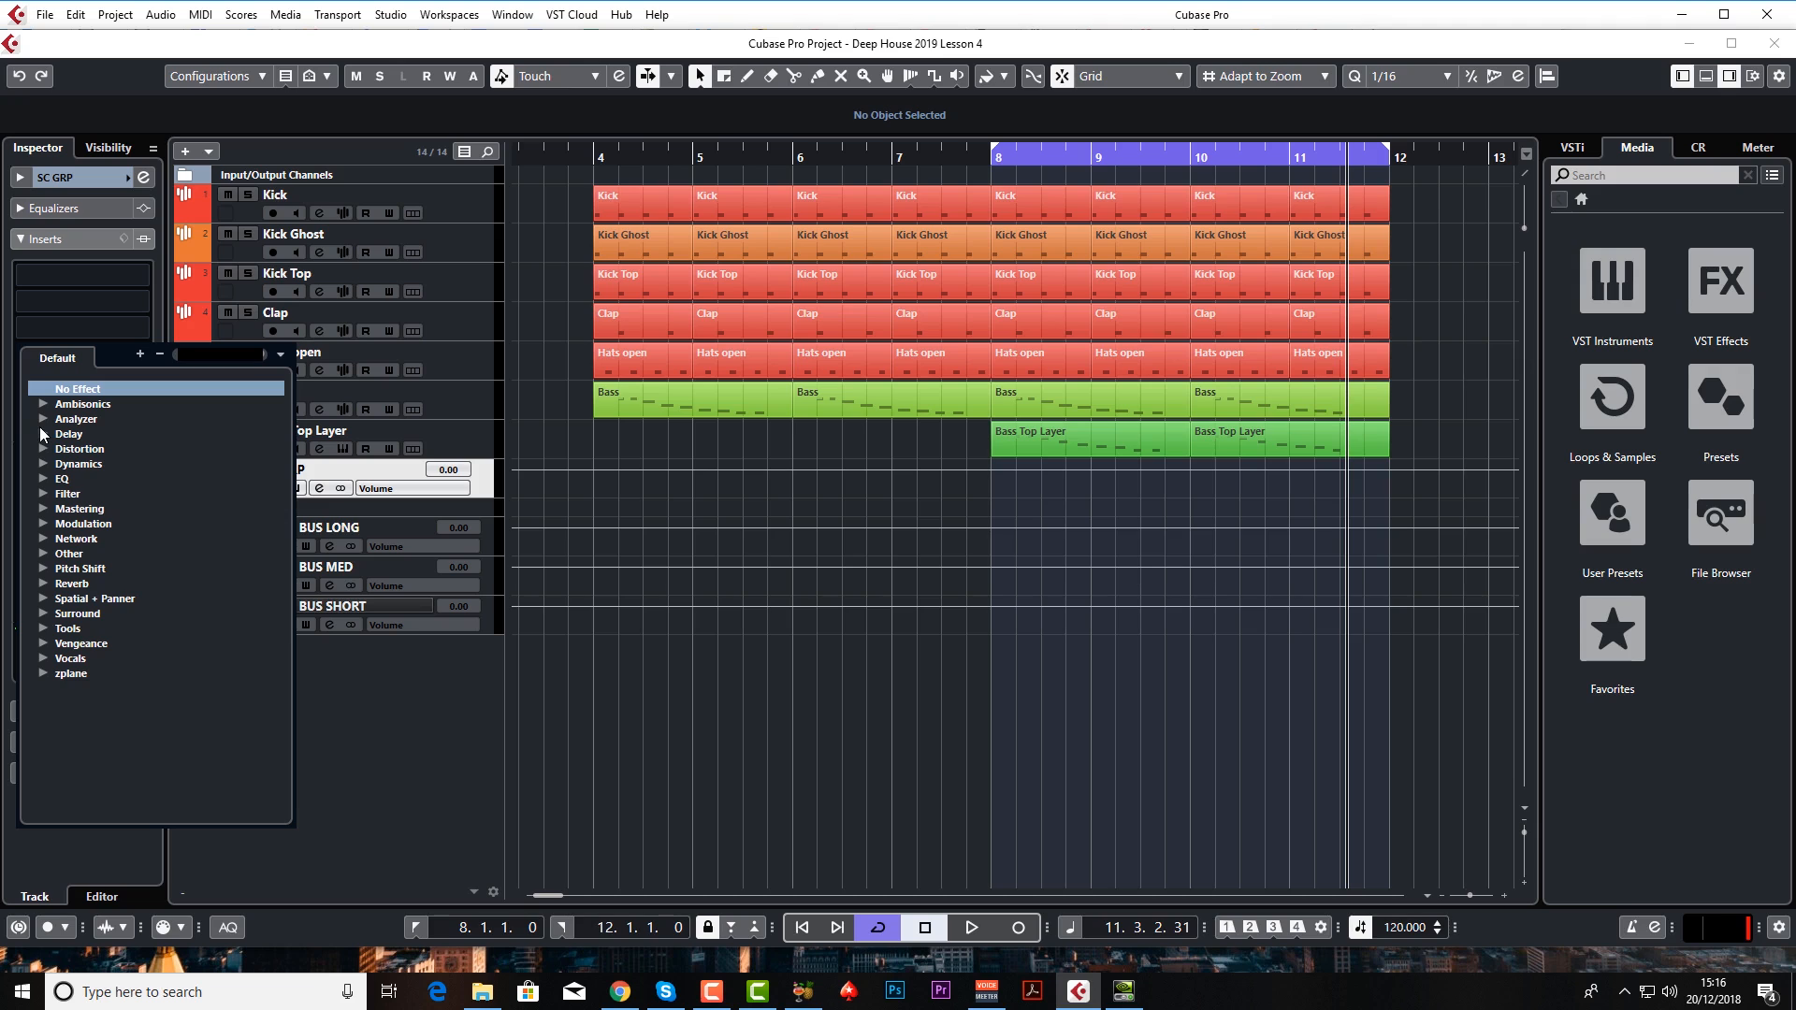
pyautogui.click(41, 463)
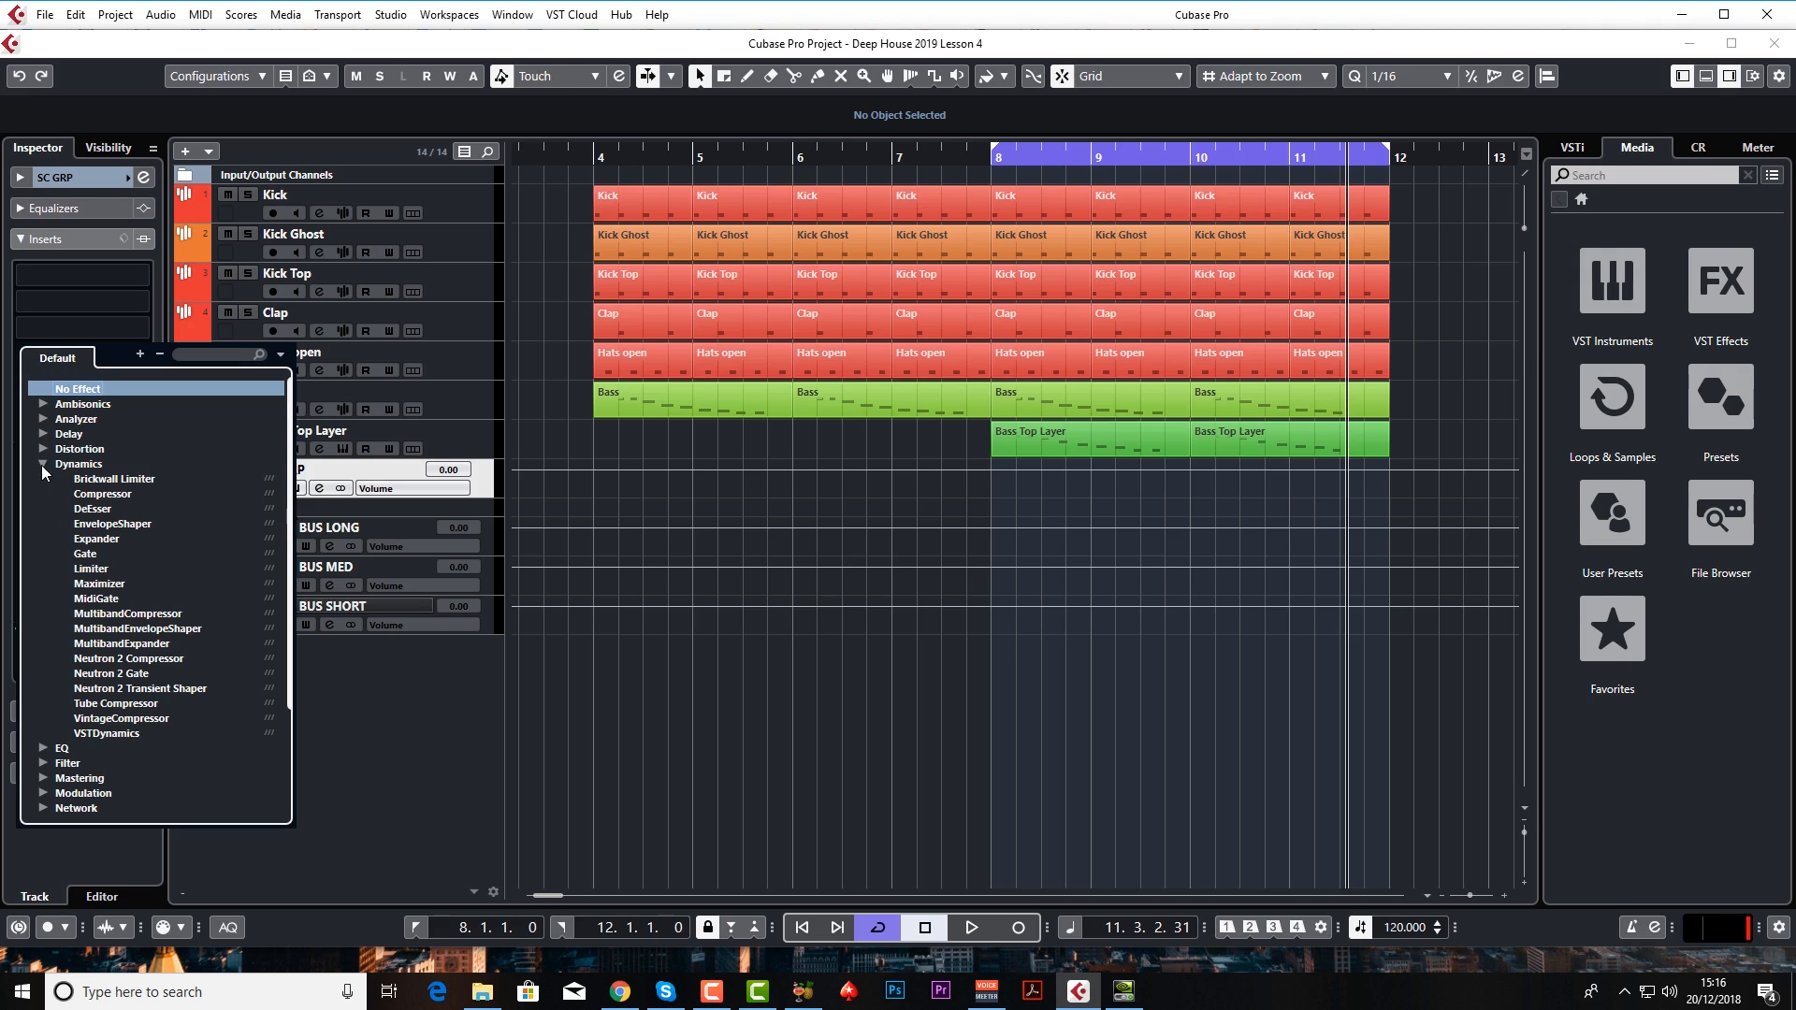
pyautogui.click(128, 492)
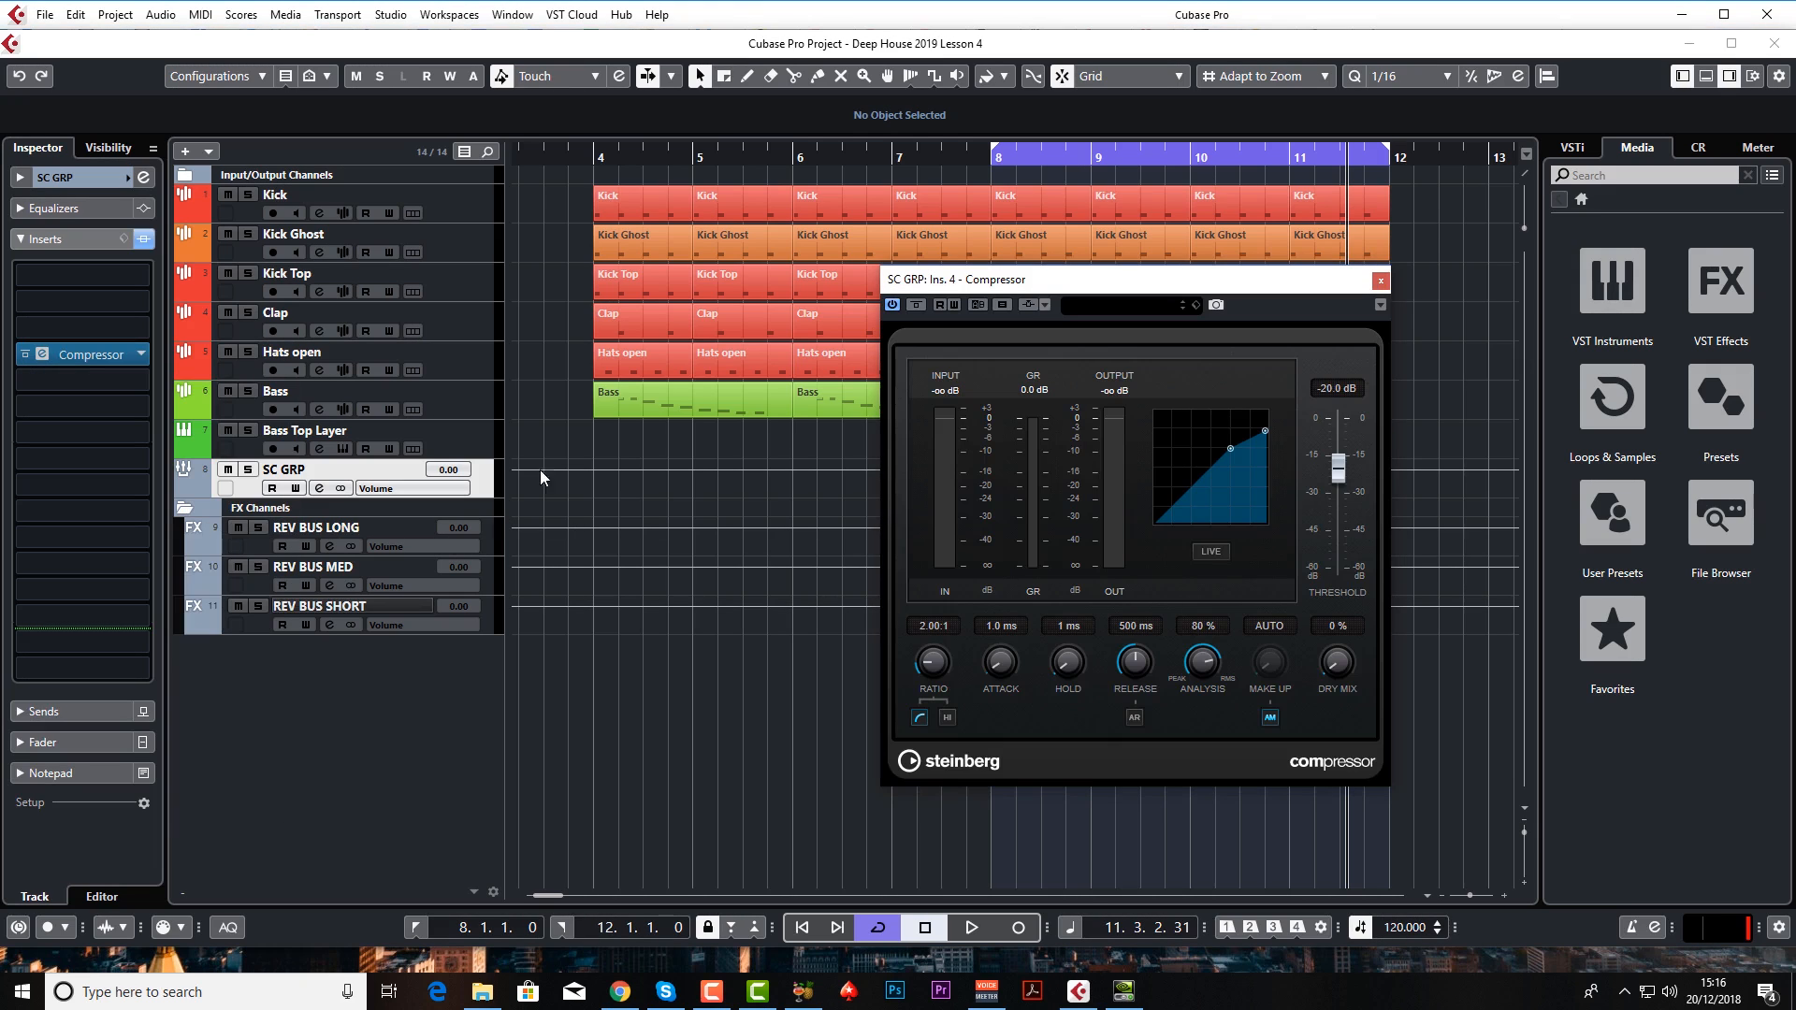
# - Activate the SC GRP compressor's side-chain and view the available side-chain sources without choosing one
pyautogui.click(1044, 305)
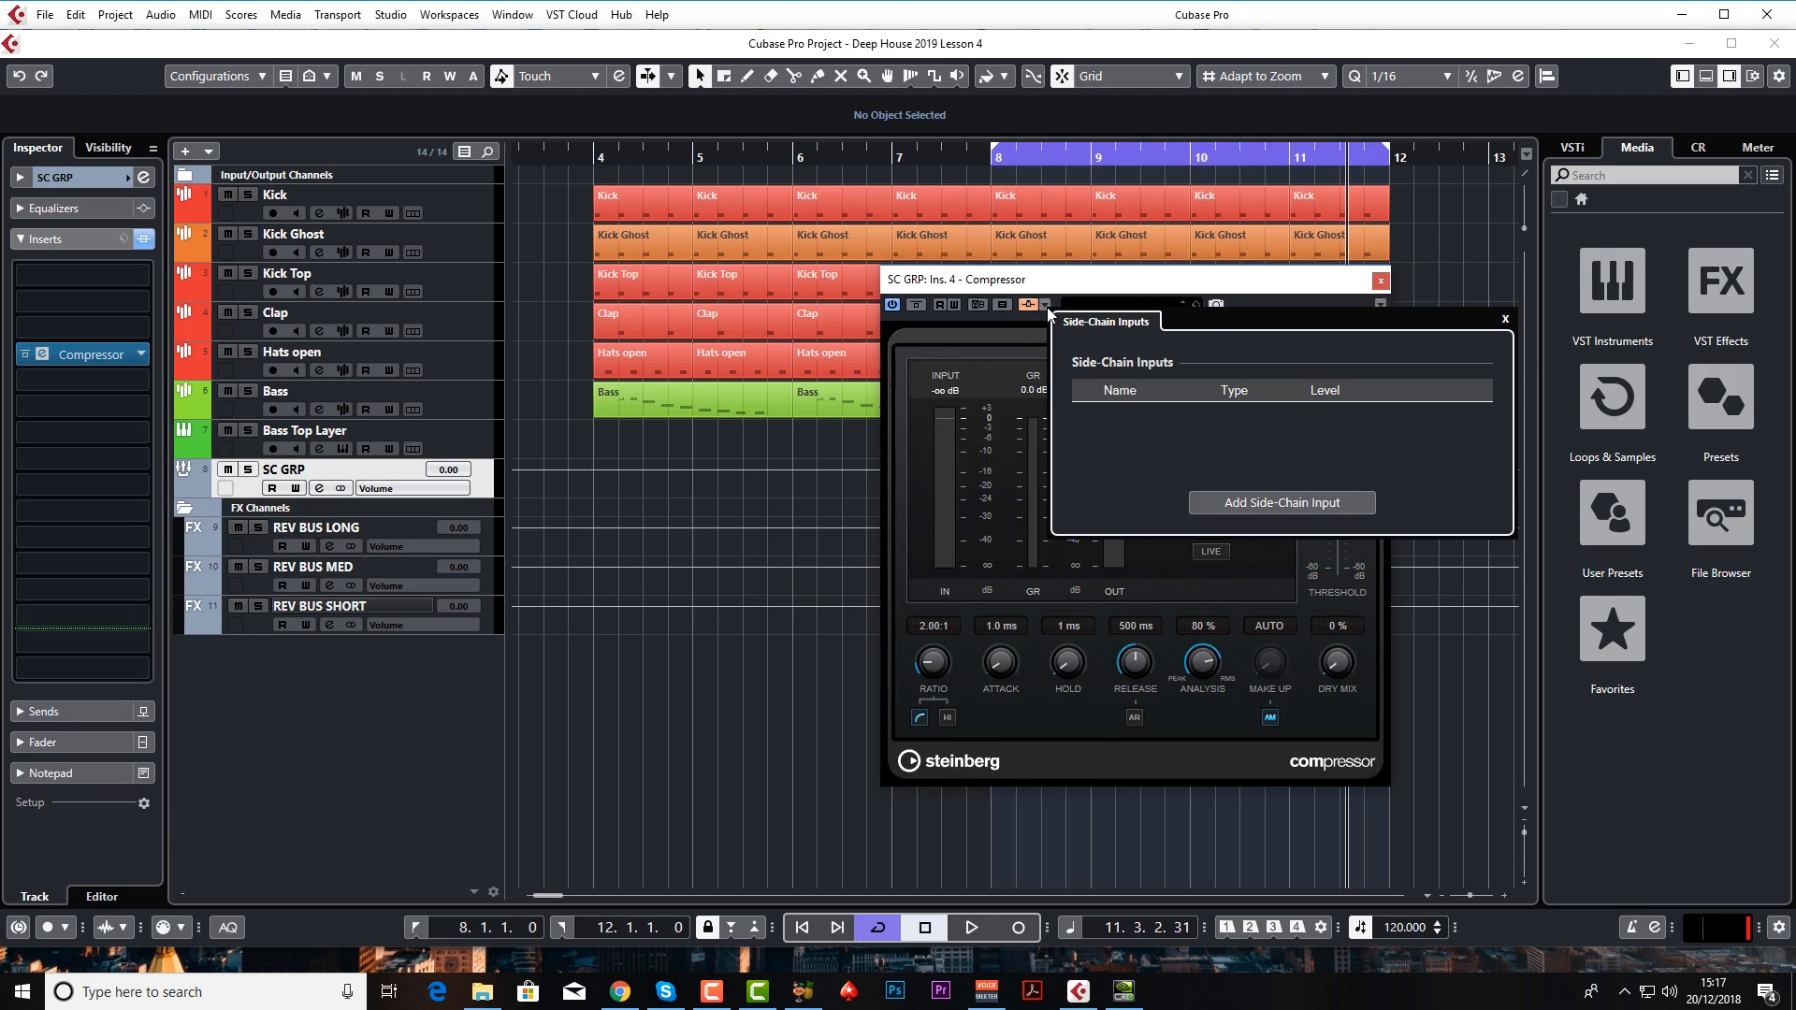
pyautogui.click(1266, 505)
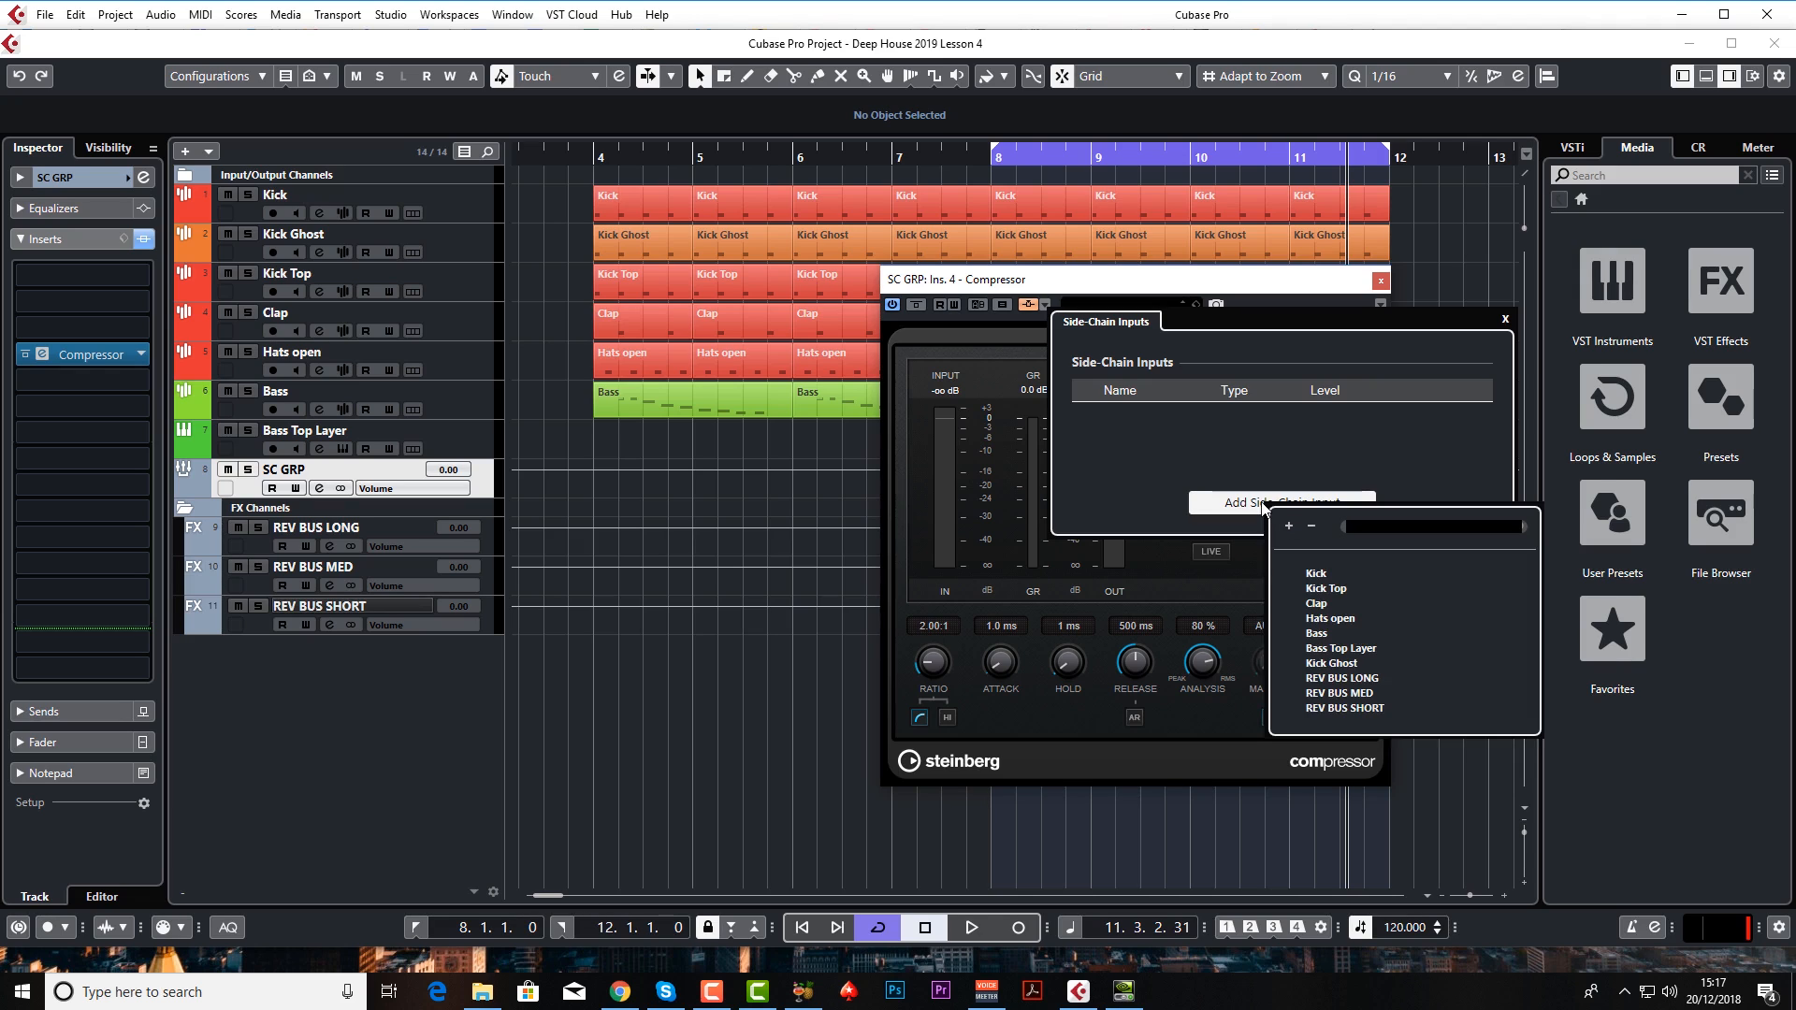
pyautogui.click(1019, 331)
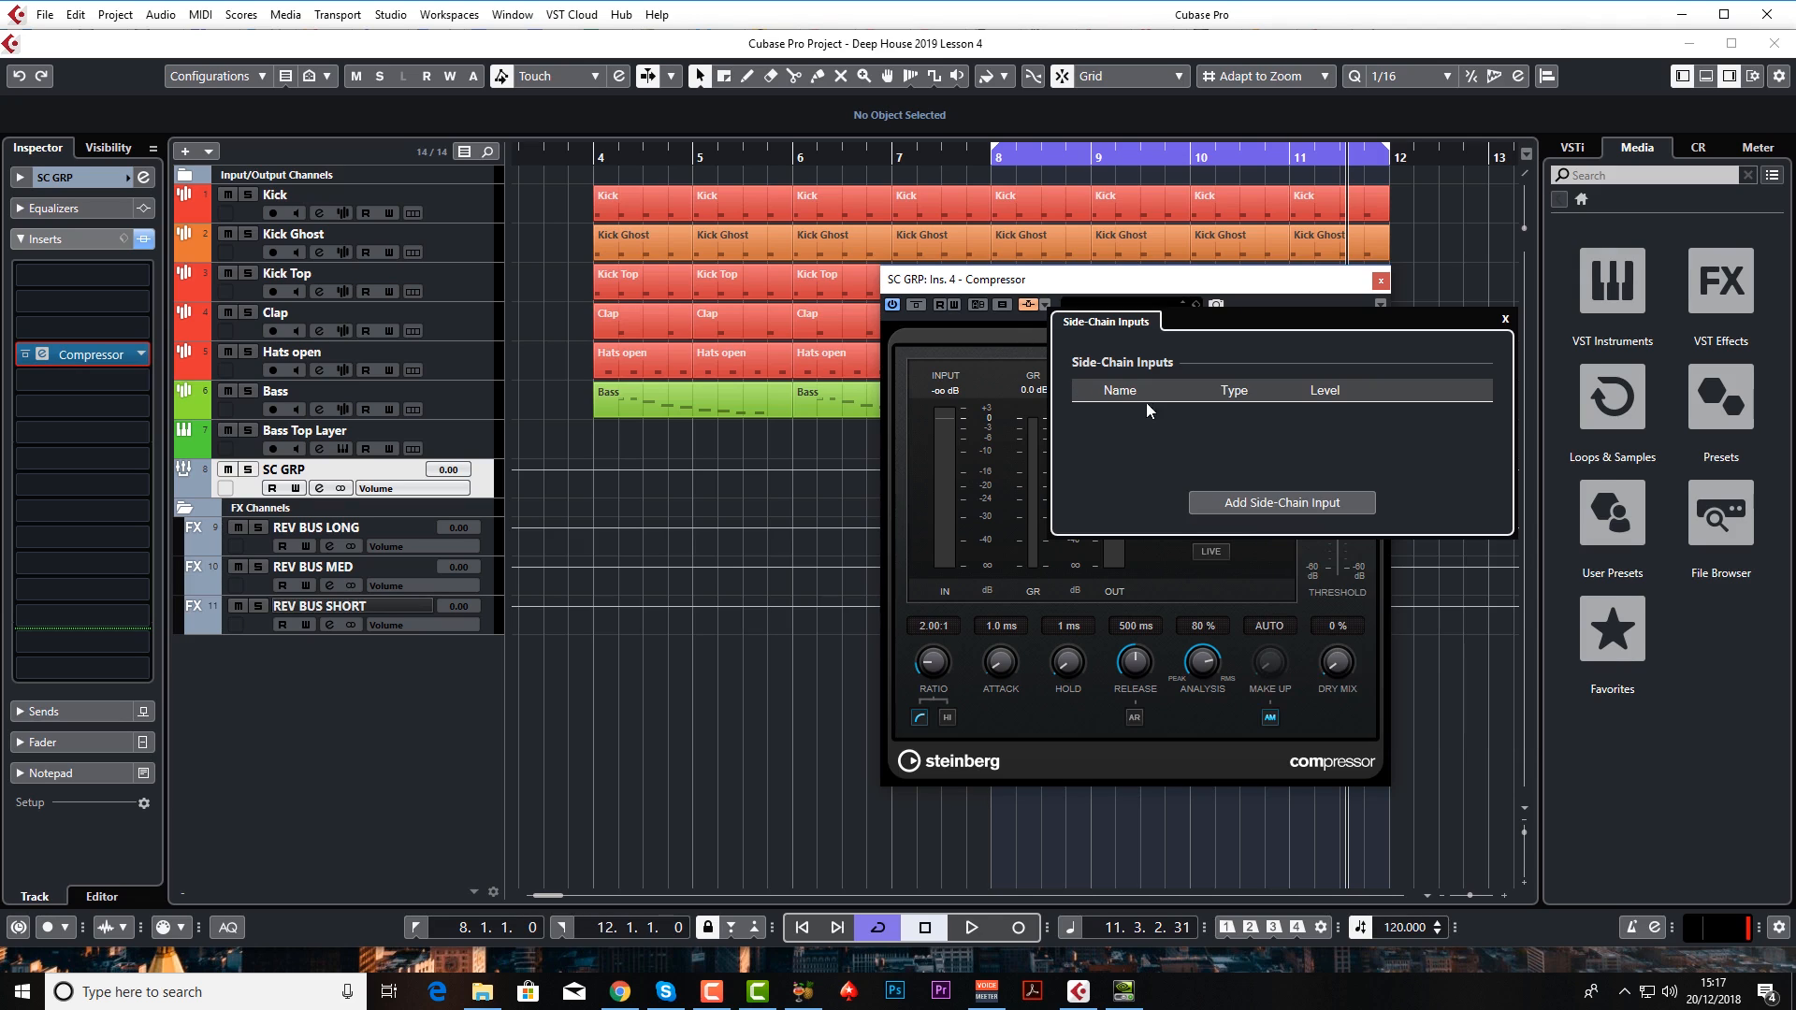
pyautogui.click(1031, 337)
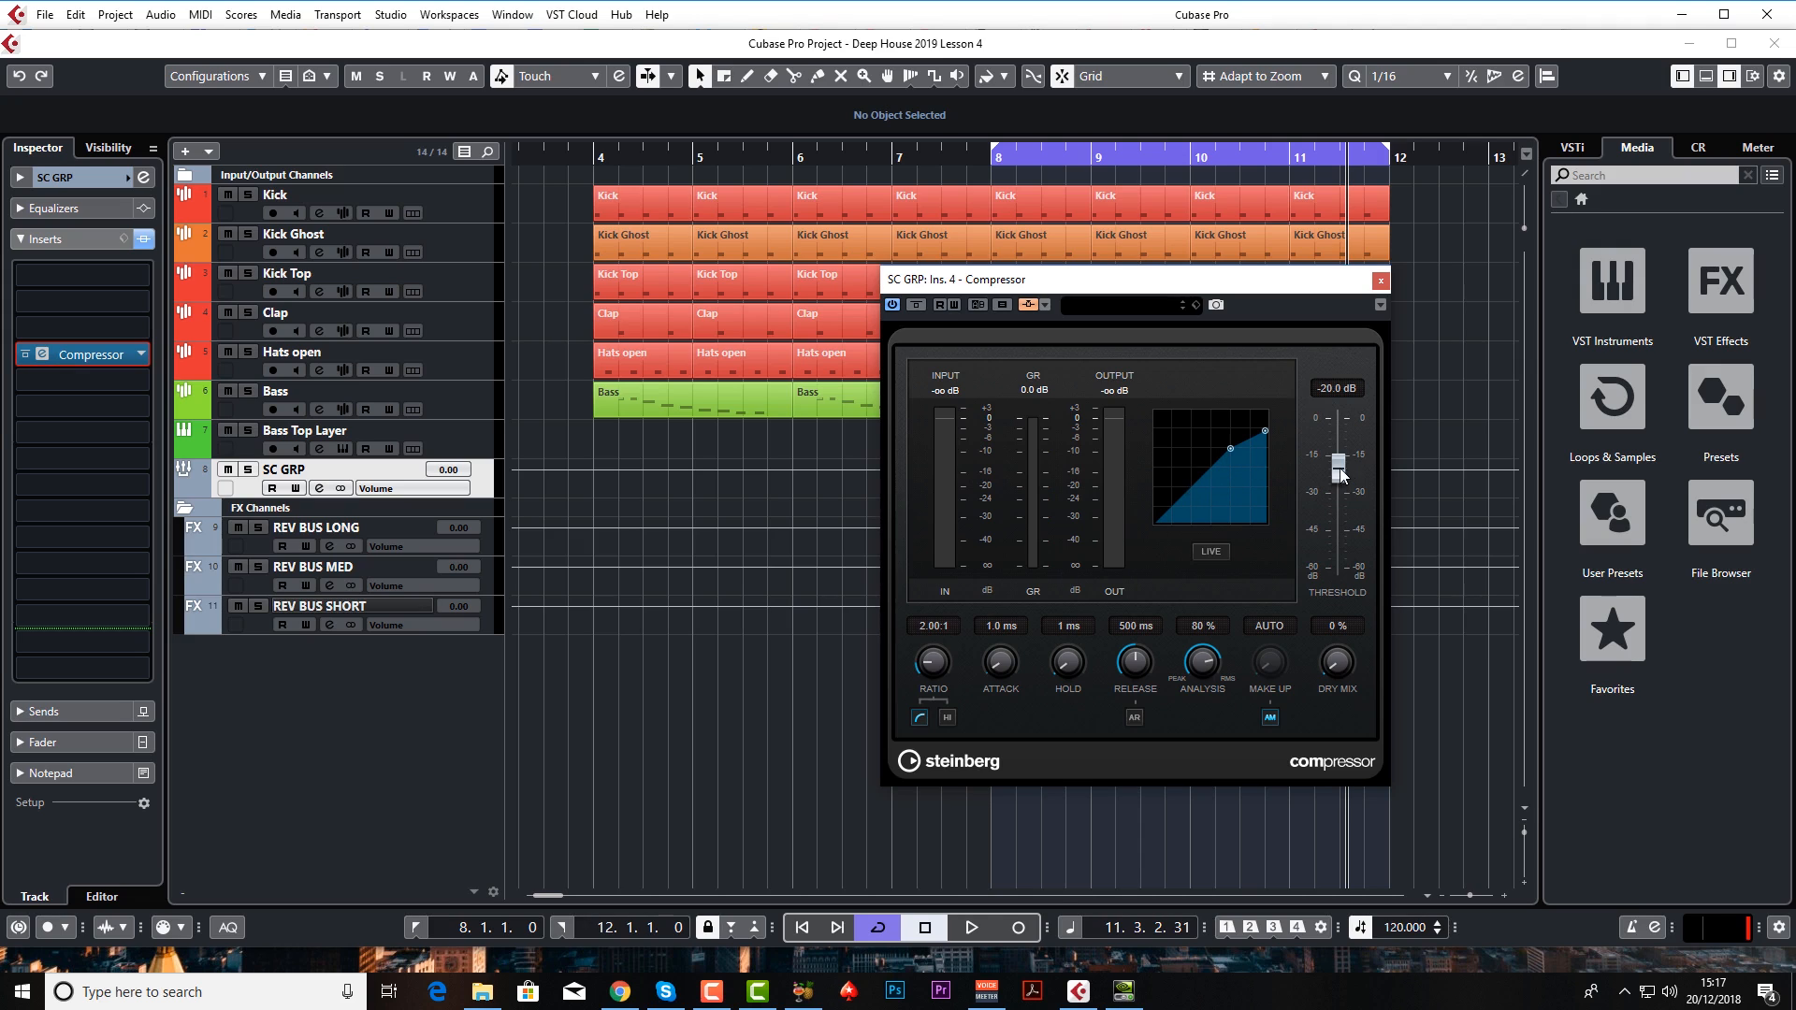
# - Try a threshold of -22.9 dB and a ratio of 1.79:1 on the SC GRP compressor
pyautogui.moveTo(1339, 470); pyautogui.dragTo(1340, 481)
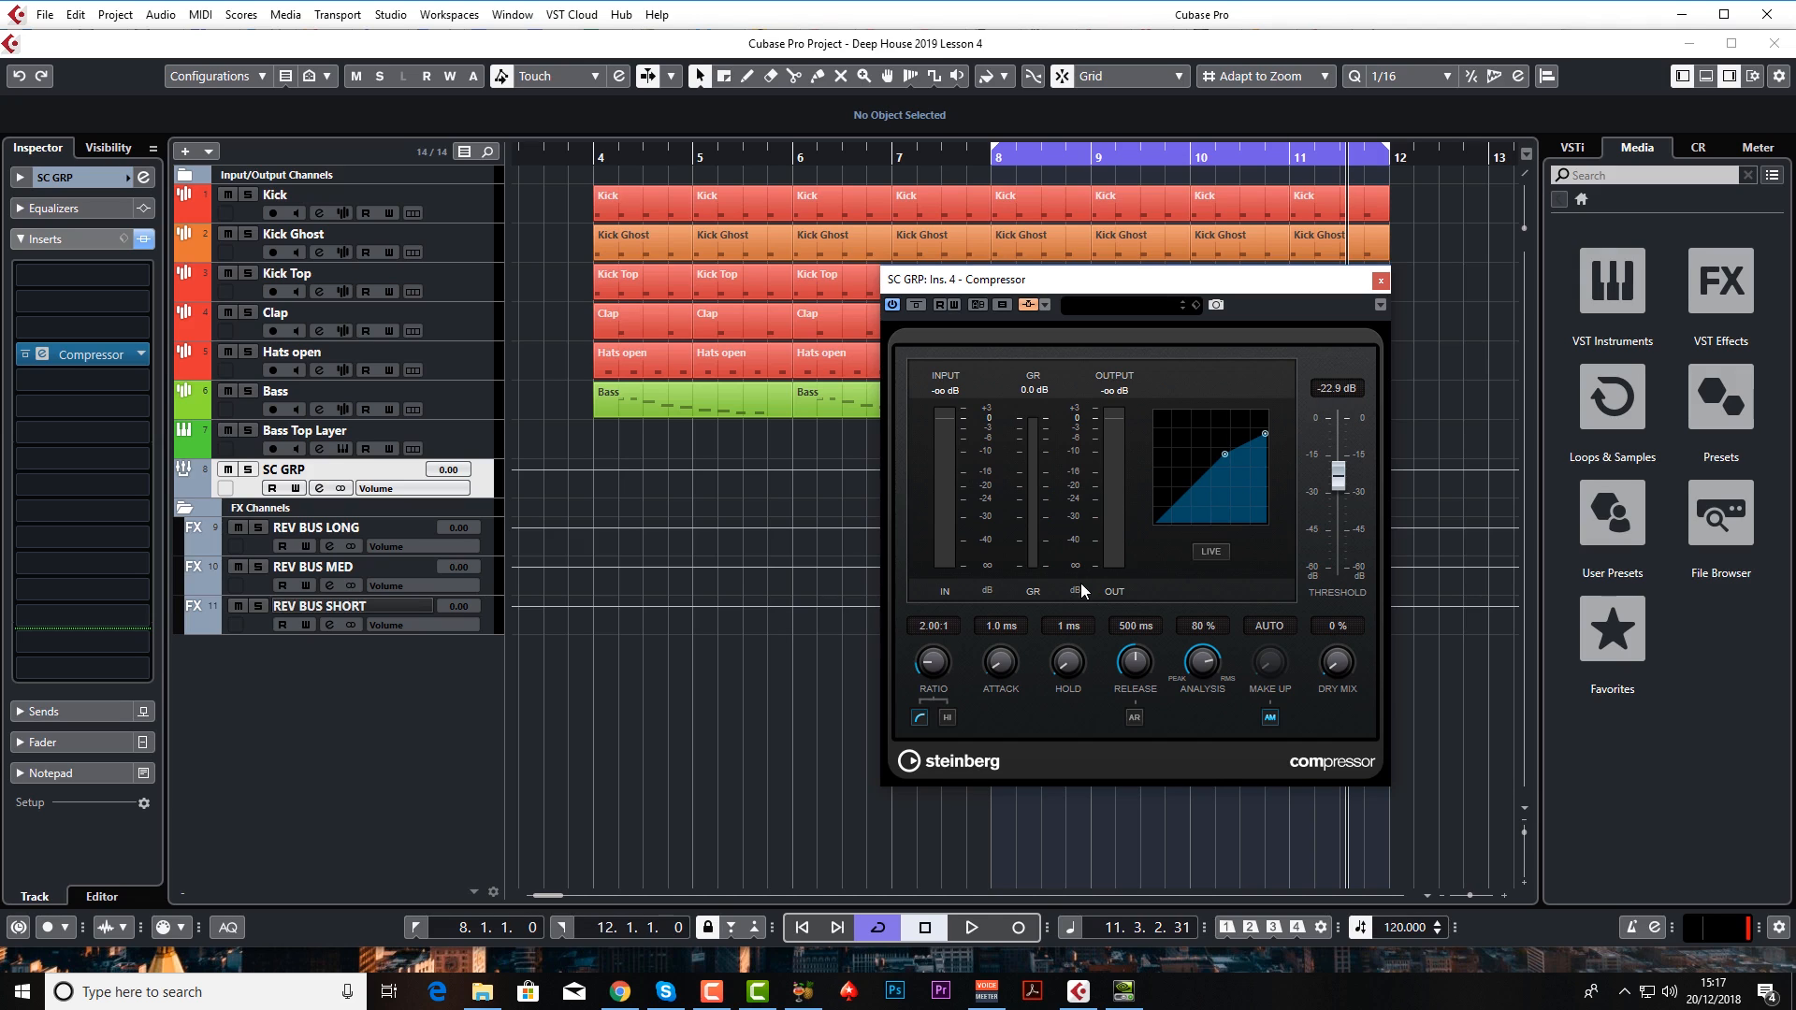
pyautogui.moveTo(923, 670)
pyautogui.mouseDown()
pyautogui.moveTo(932, 615)
pyautogui.moveTo(926, 675)
pyautogui.mouseUp()
# - Add Kick Ghost as the side-chain input of the SC GRP compressor
pyautogui.click(1047, 306)
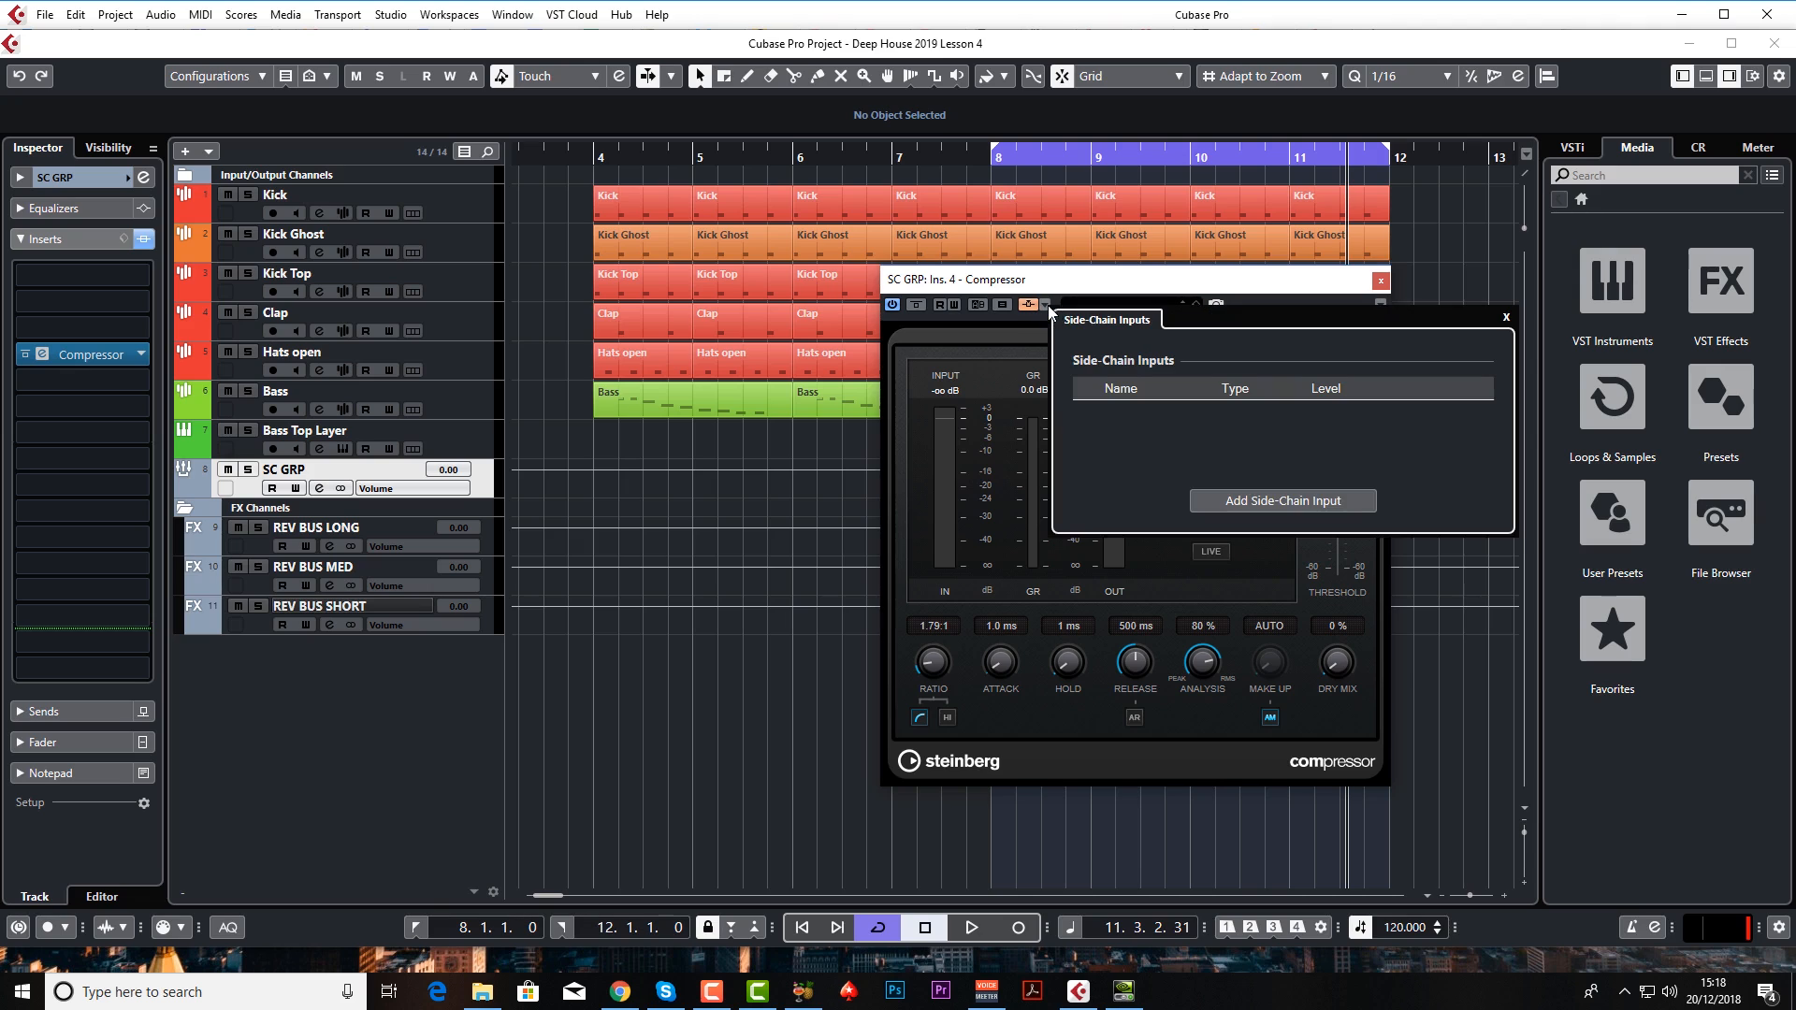
pyautogui.click(1277, 503)
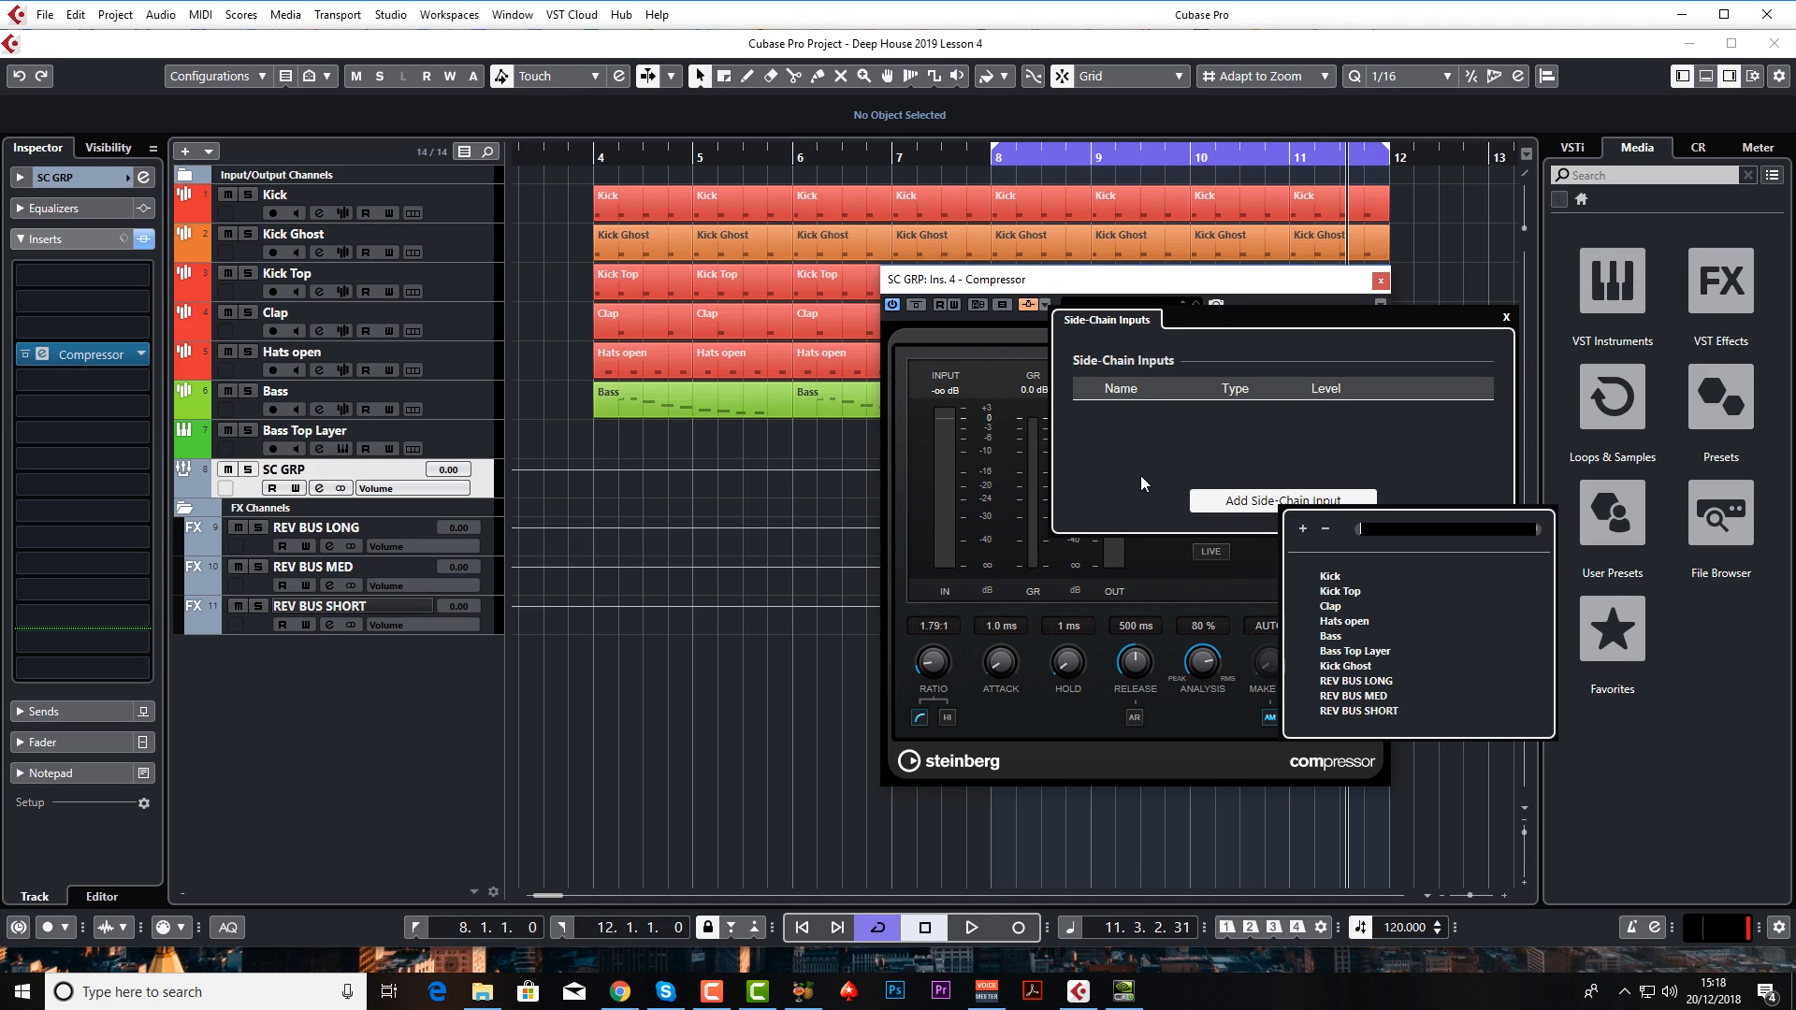
pyautogui.click(1362, 665)
pyautogui.click(989, 570)
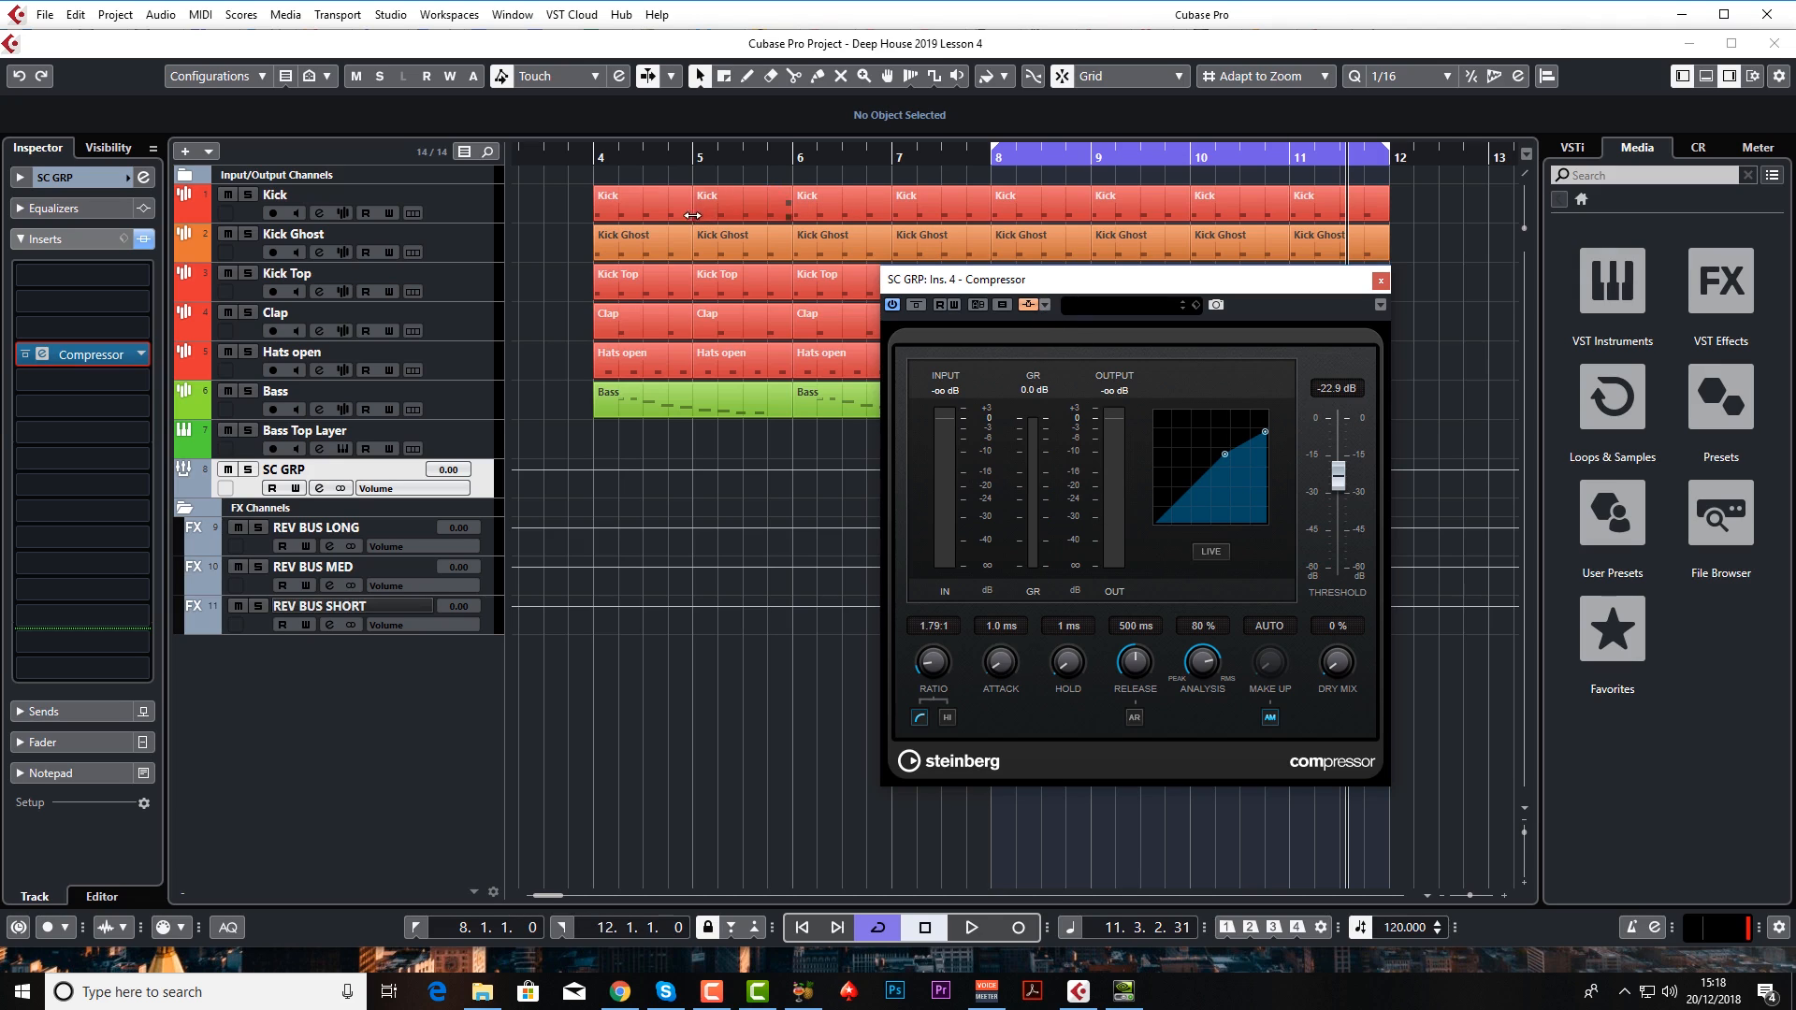
# - Set the compressor to ratio 3.19:1, attack 0.1 ms, hold 0 ms, release 154 ms and threshold -30.0 dB, and close it
pyautogui.moveTo(929, 664)
pyautogui.mouseDown()
pyautogui.moveTo(933, 647)
pyautogui.moveTo(933, 667)
pyautogui.mouseUp()
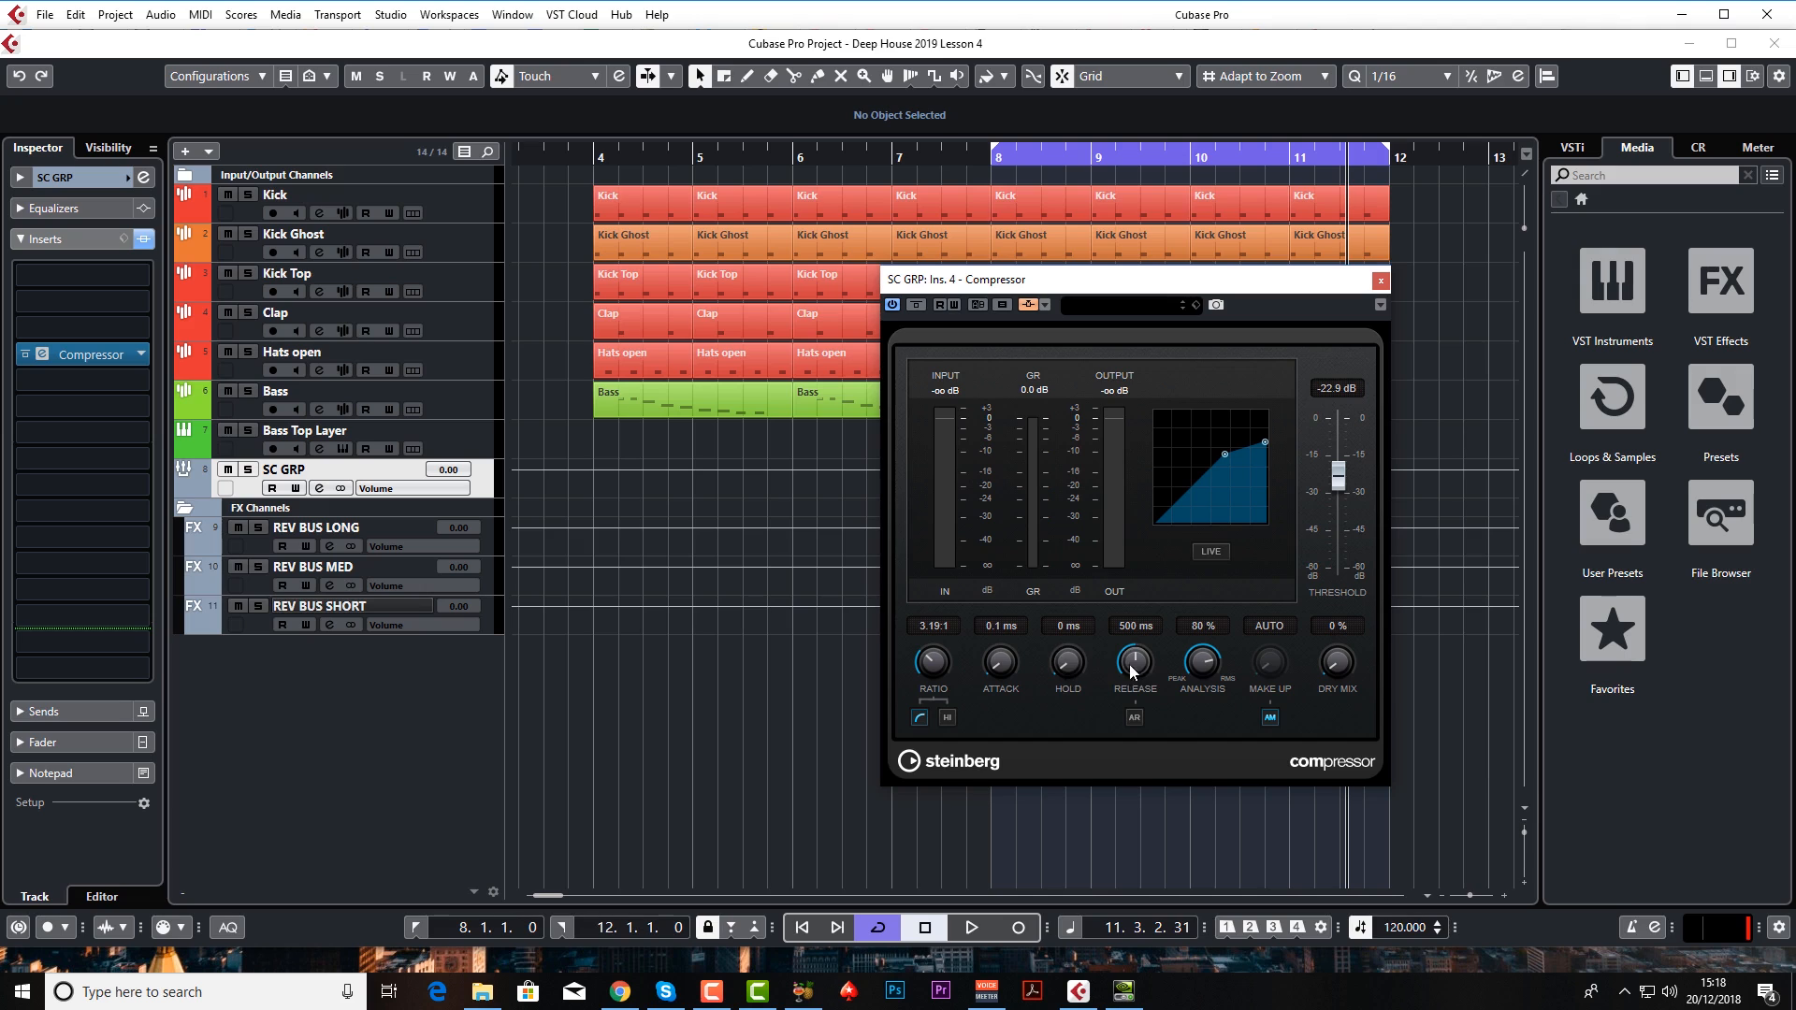
pyautogui.scroll(1, 1130, 677)
pyautogui.moveTo(1338, 484); pyautogui.dragTo(1339, 500)
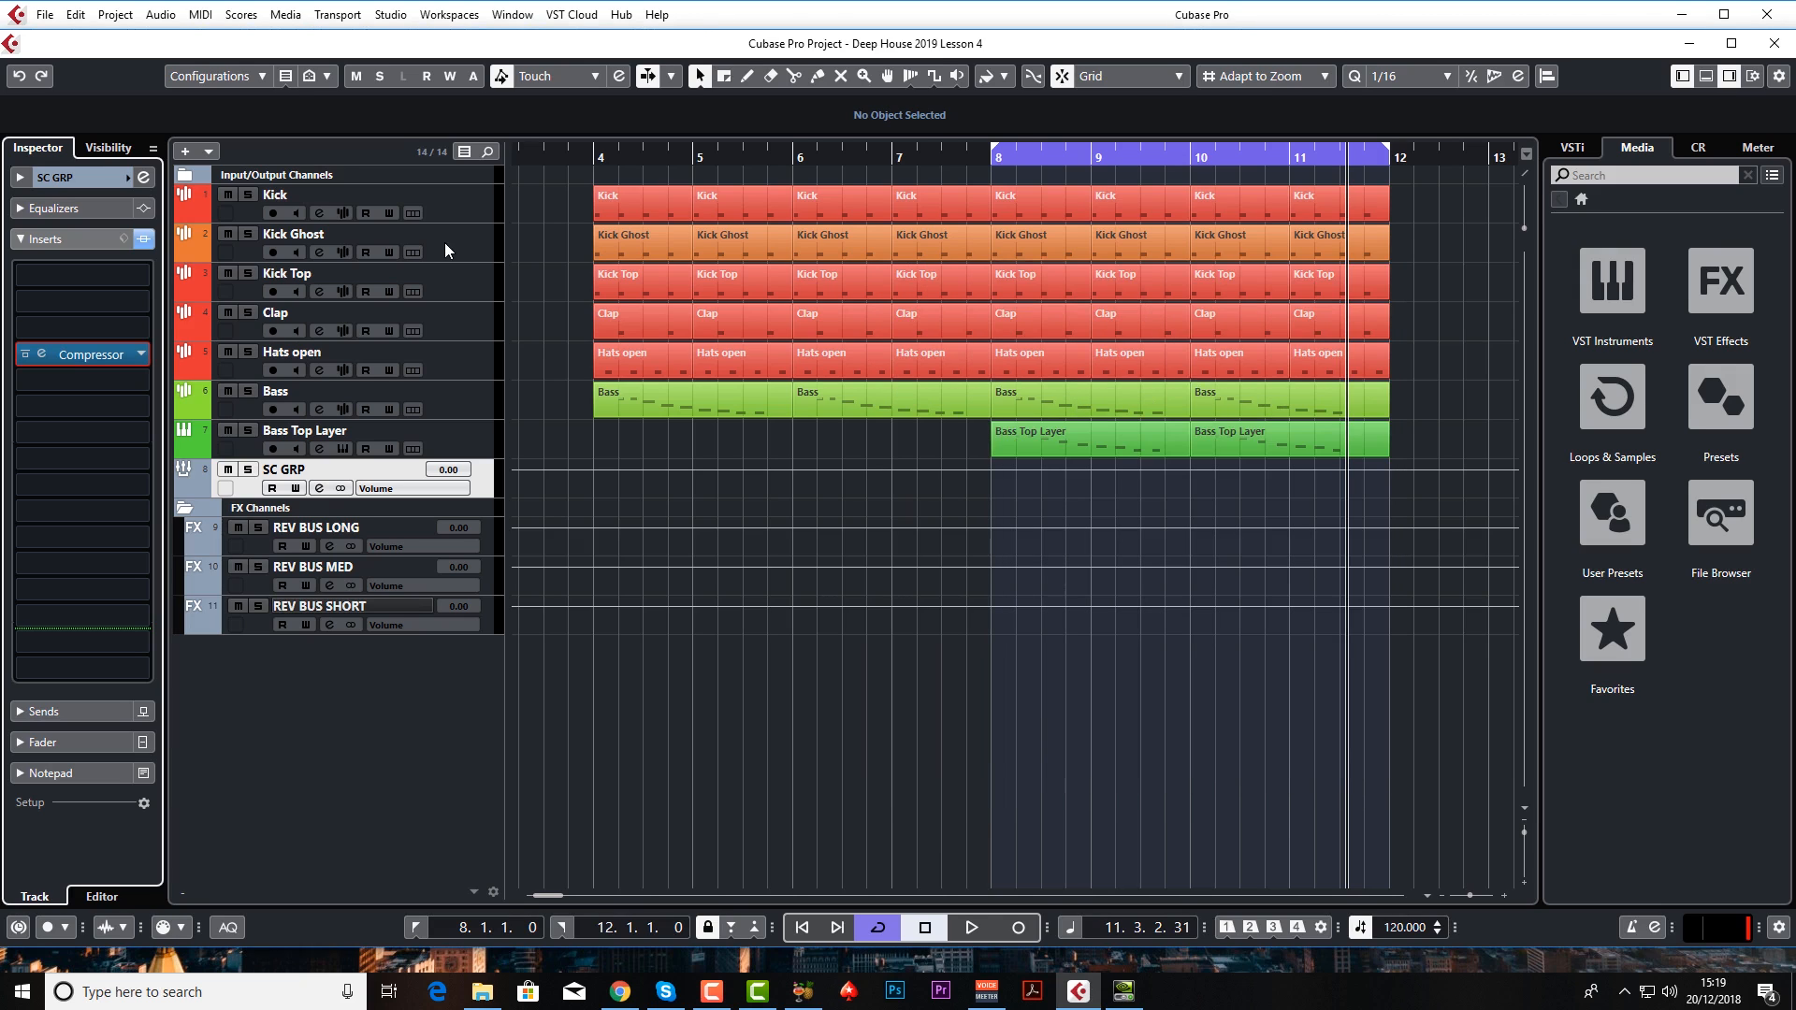
# - Check Kick Ghost's send to SC GRP, watch the SC GRP compressor's meters while the loop plays, and close it
pyautogui.click(446, 243)
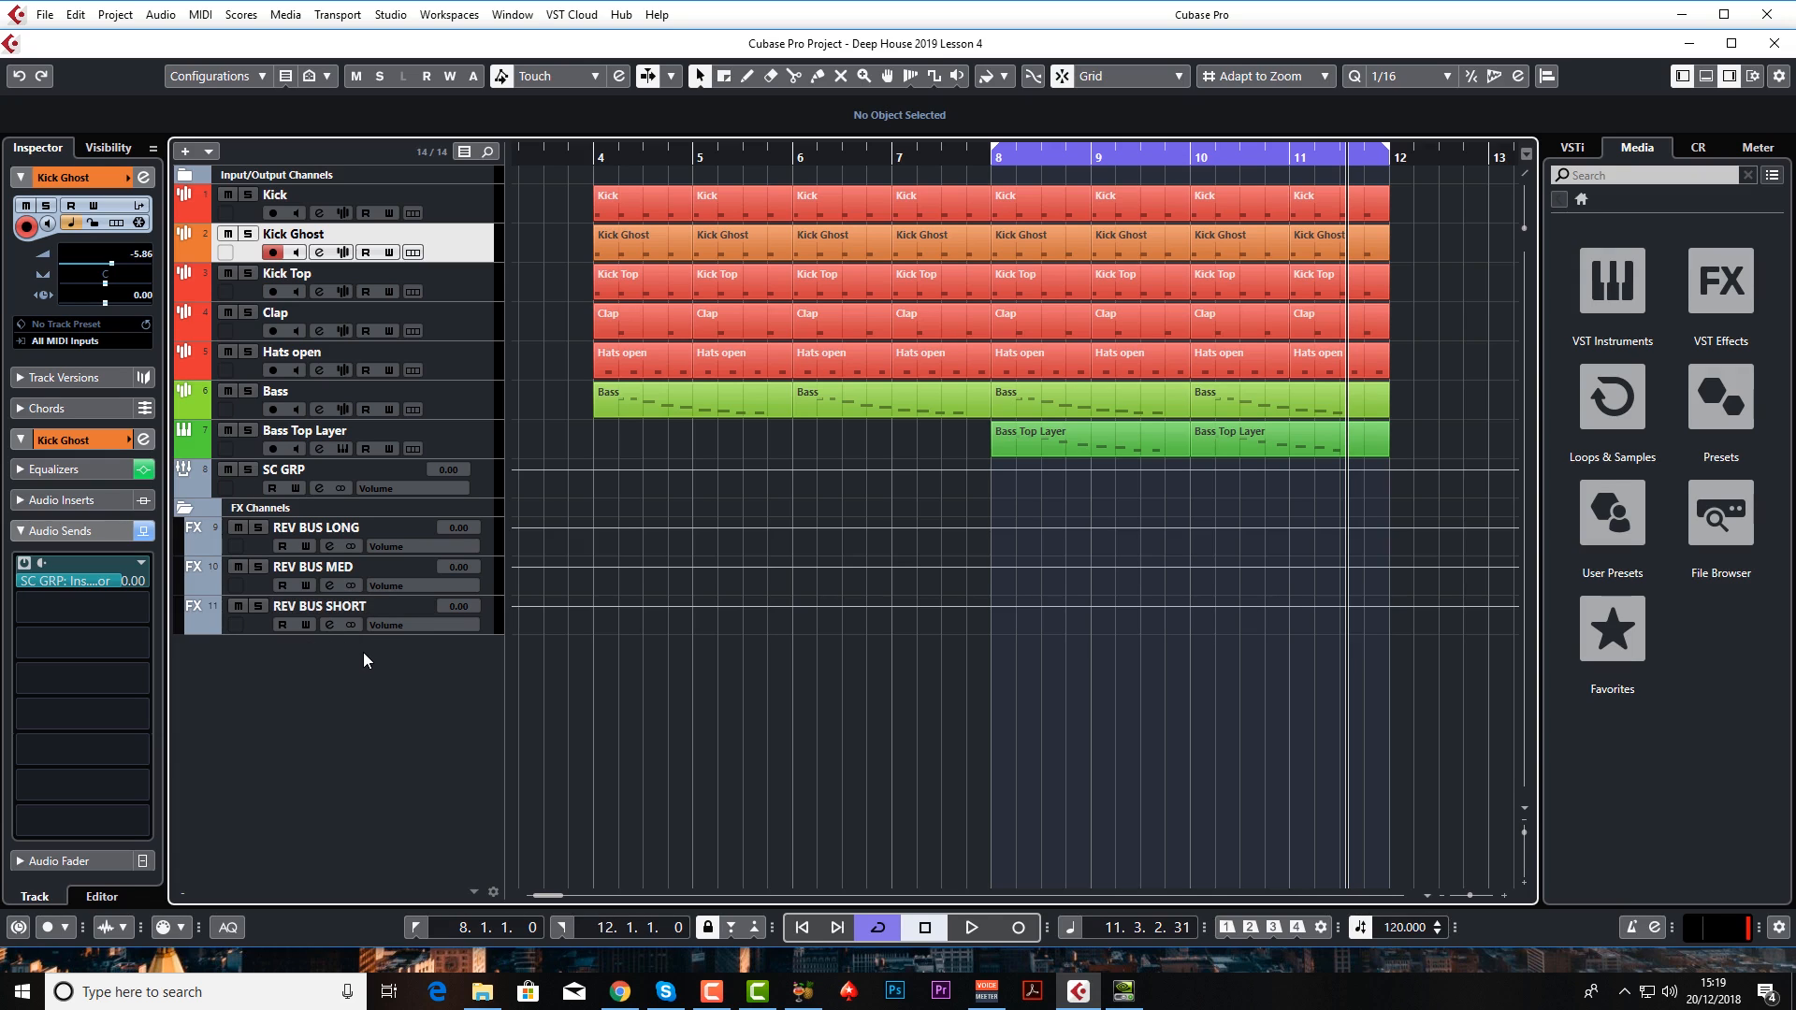
pyautogui.click(391, 471)
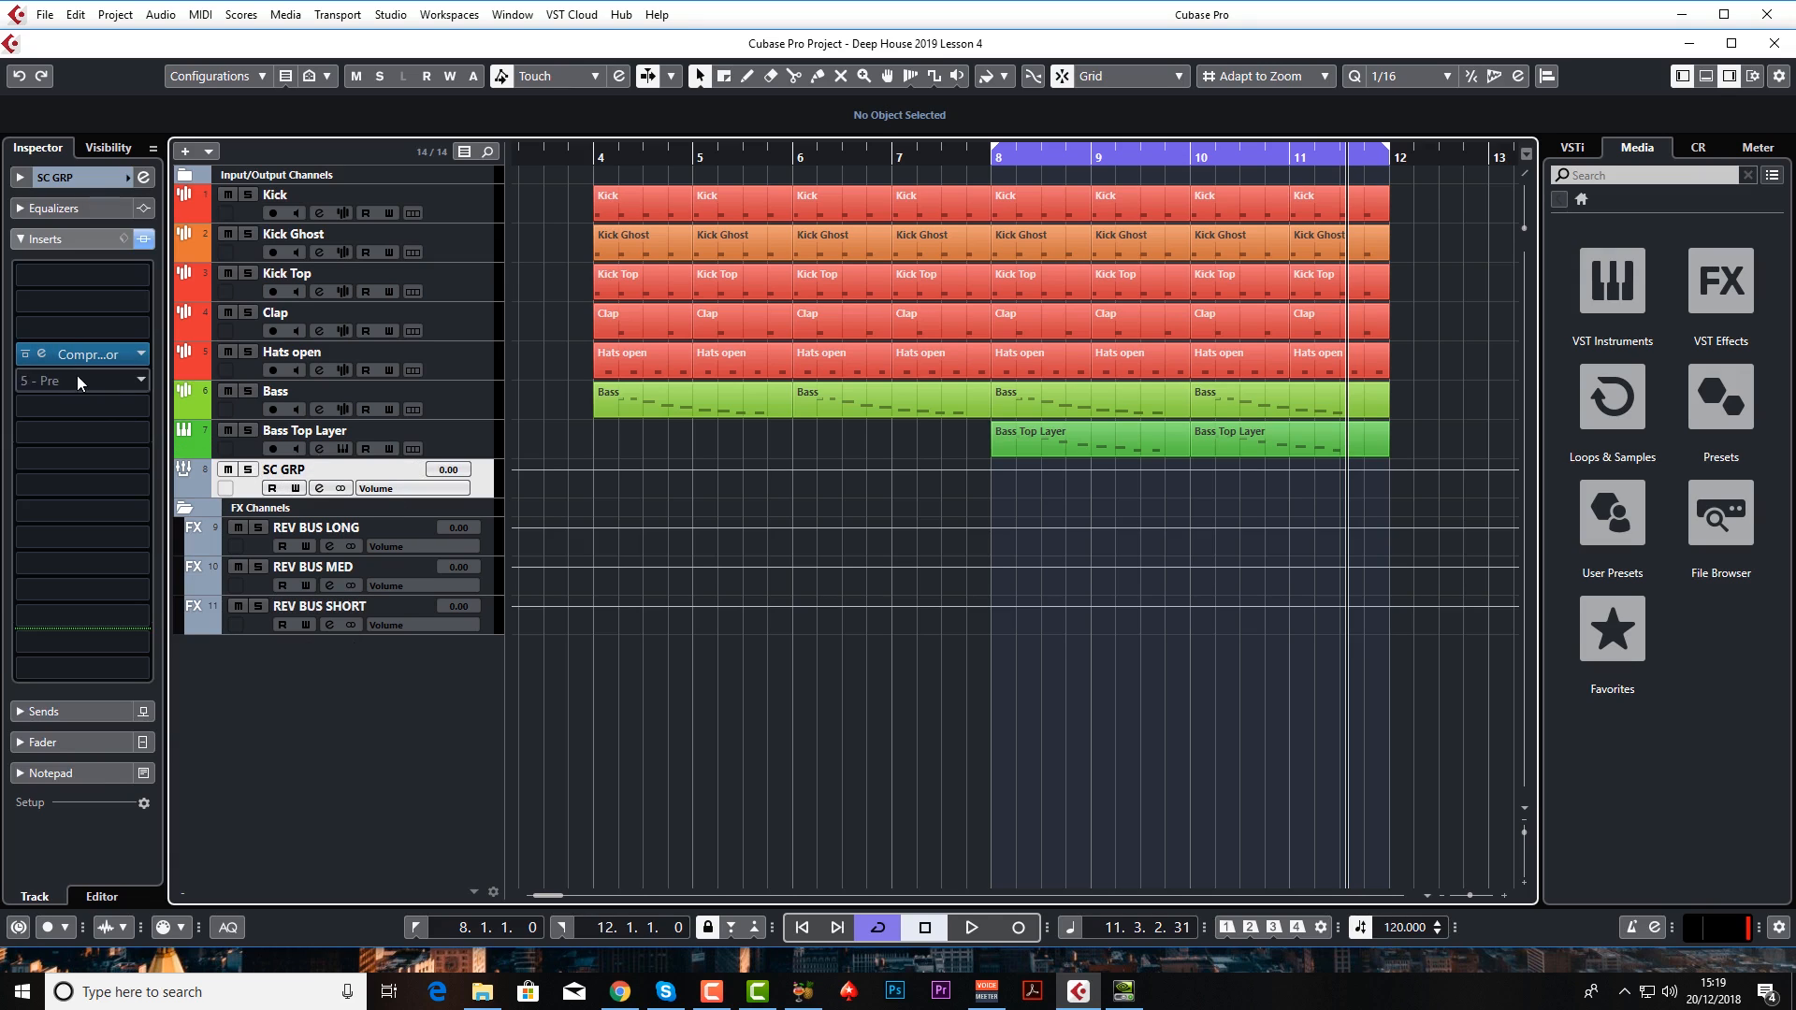
pyautogui.click(42, 355)
pyautogui.press('space')
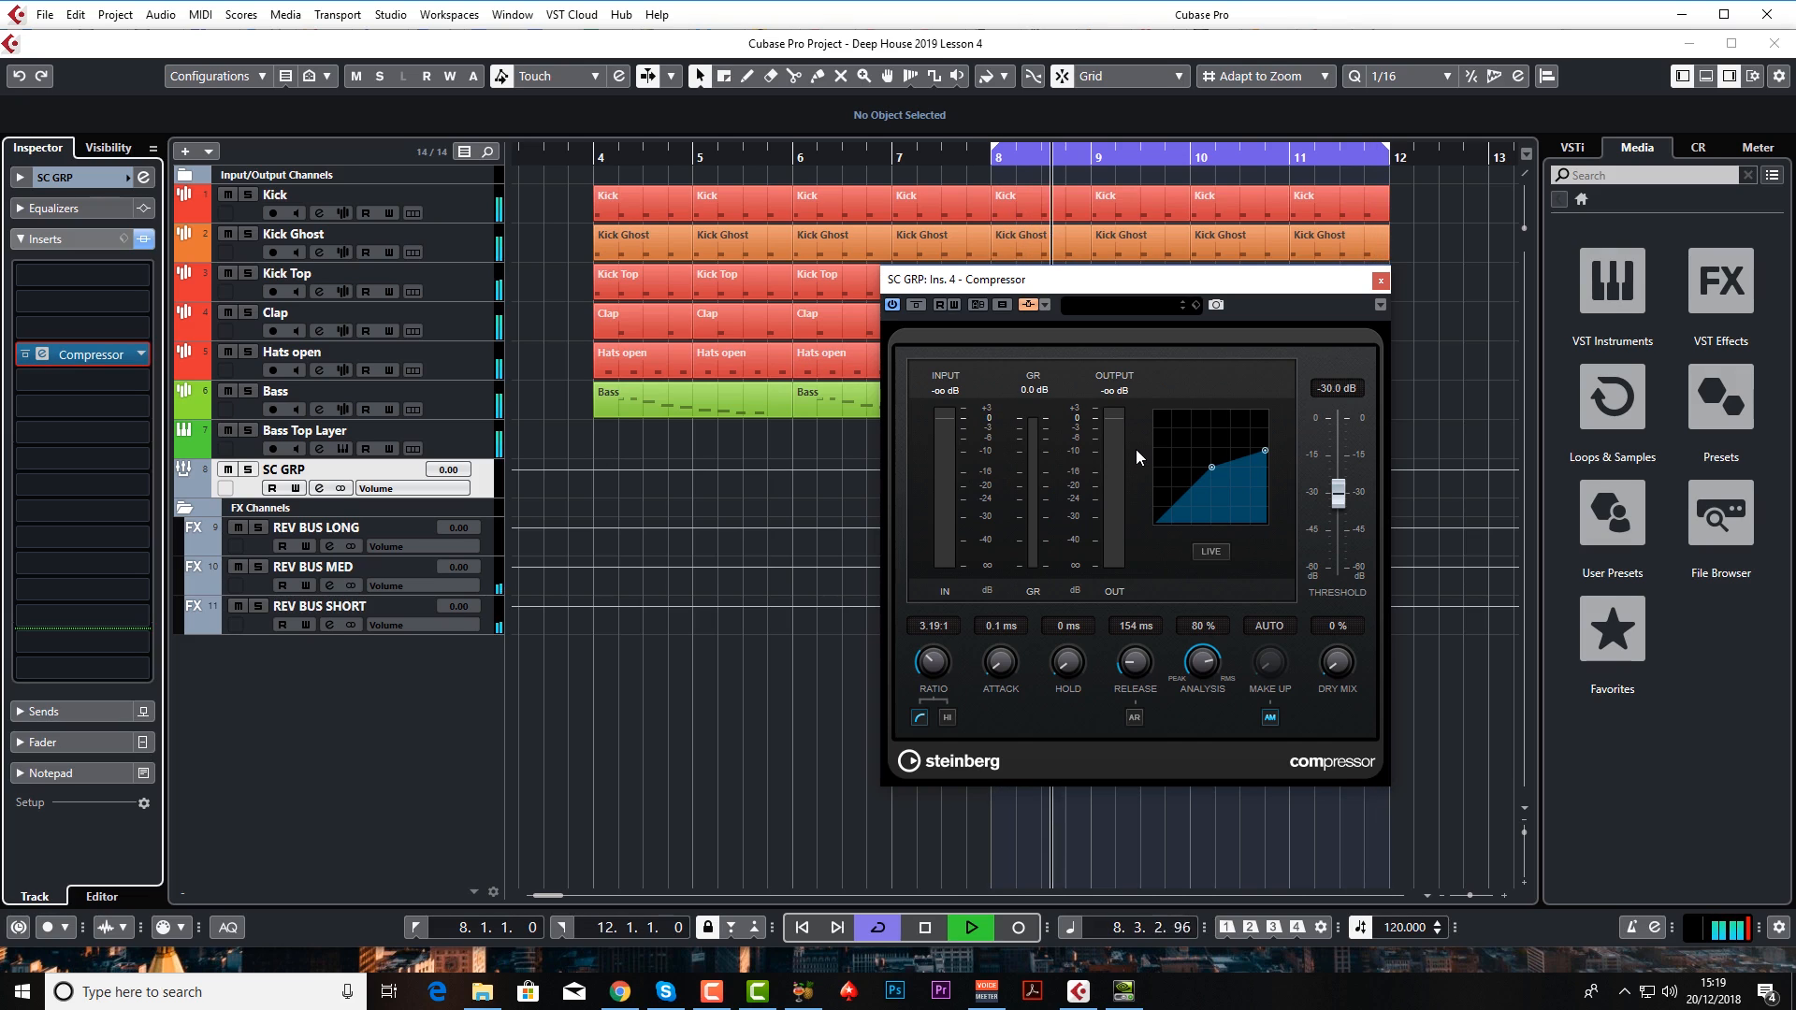
pyautogui.press('space')
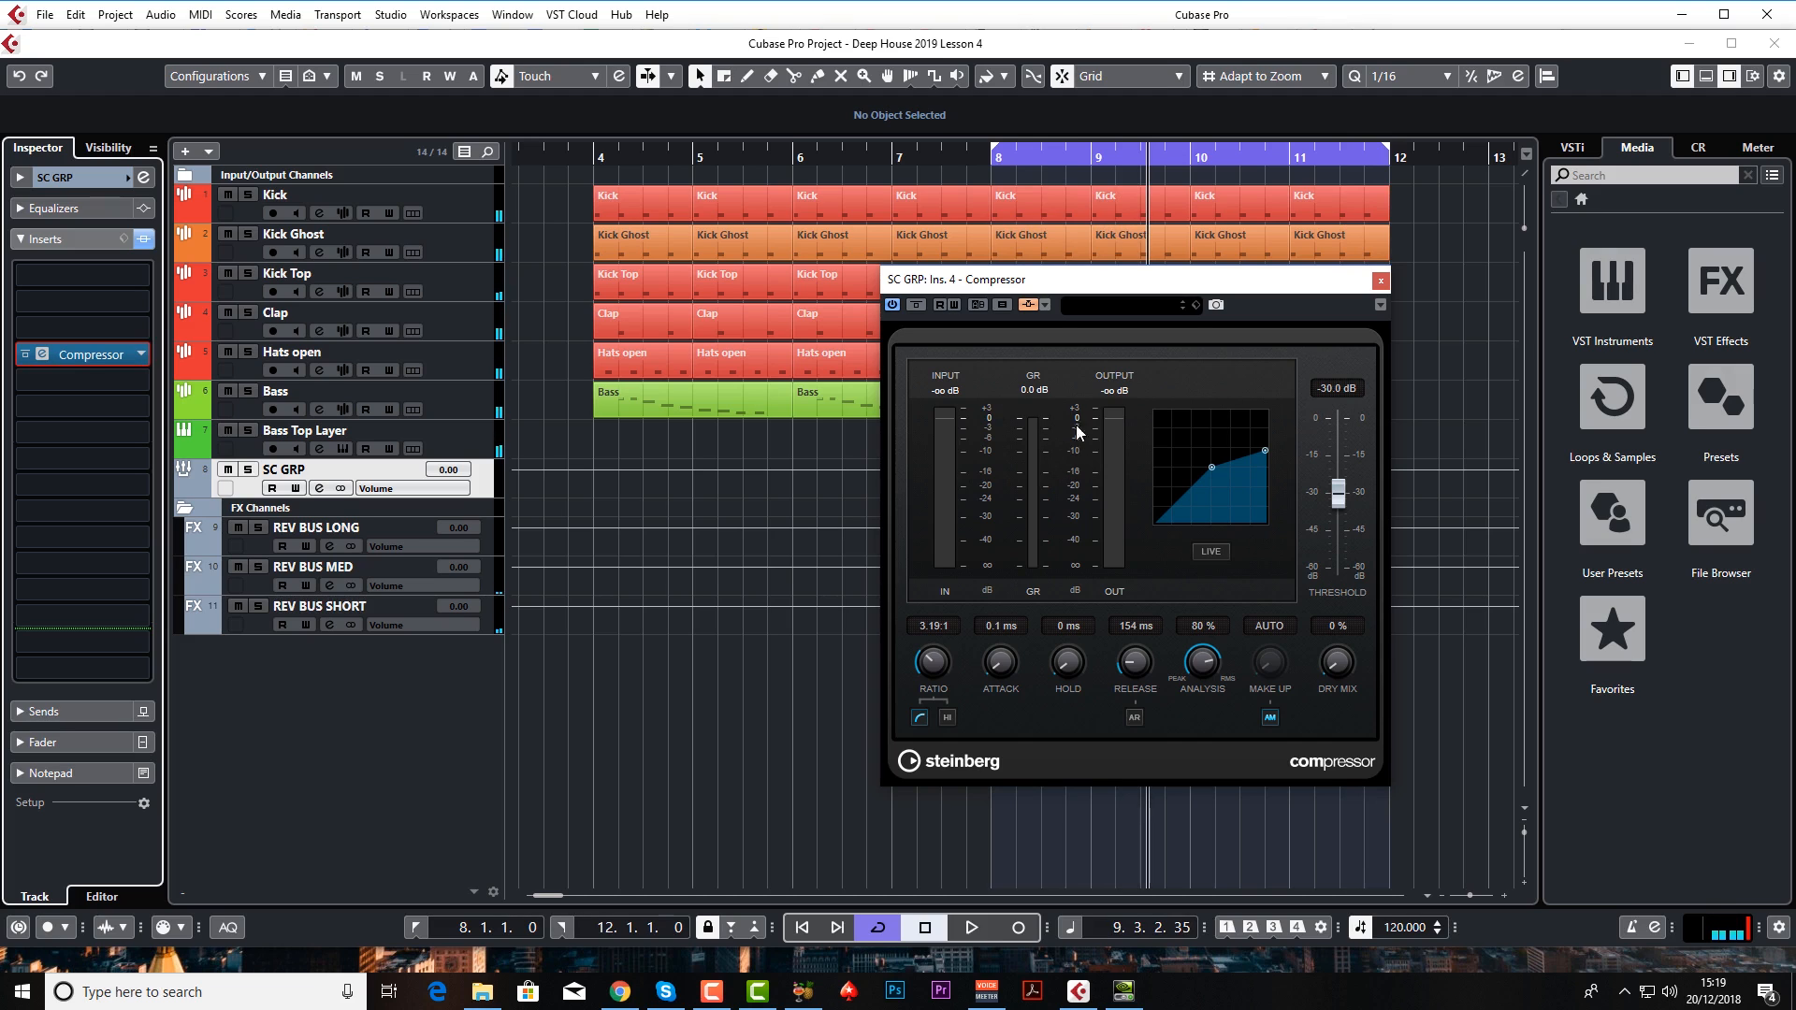
pyautogui.click(1378, 281)
# - Route the outputs of the Bass and Bass Top Layer tracks to the SC GRP group in the mixer
pyautogui.click(466, 412)
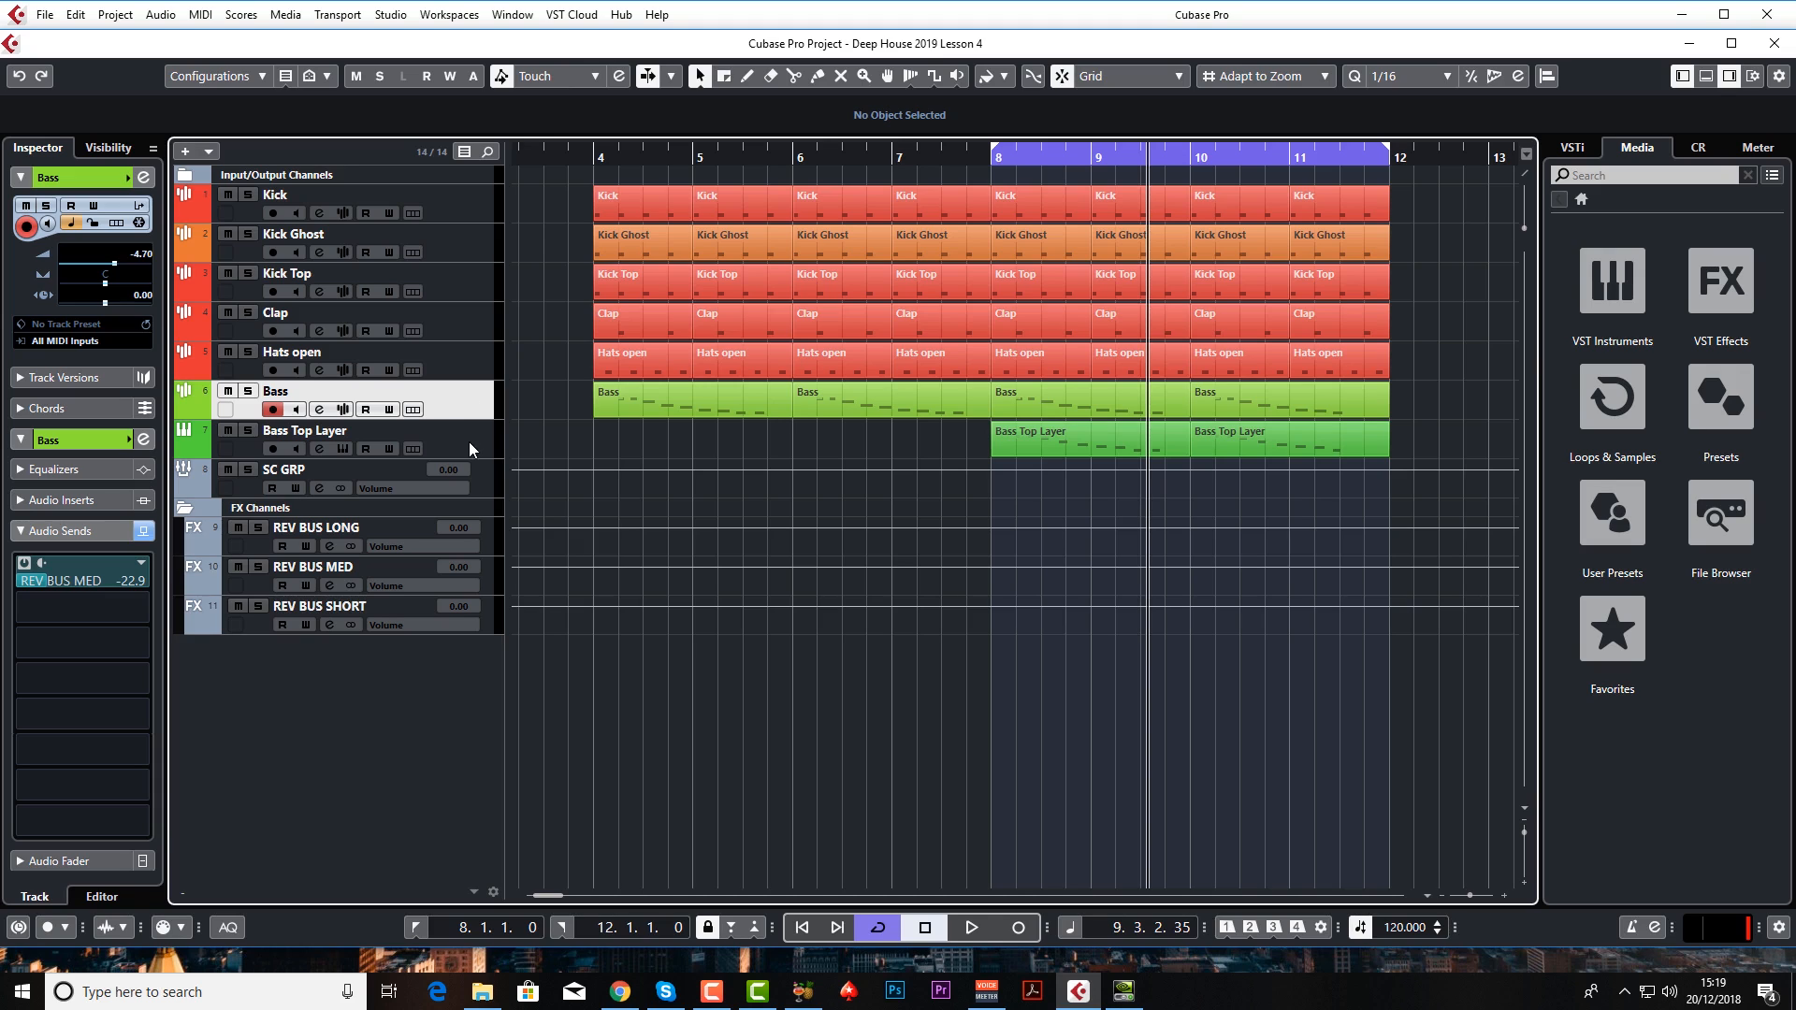
pyautogui.keyDown('shift'); pyautogui.click(469, 442); pyautogui.keyUp('shift')
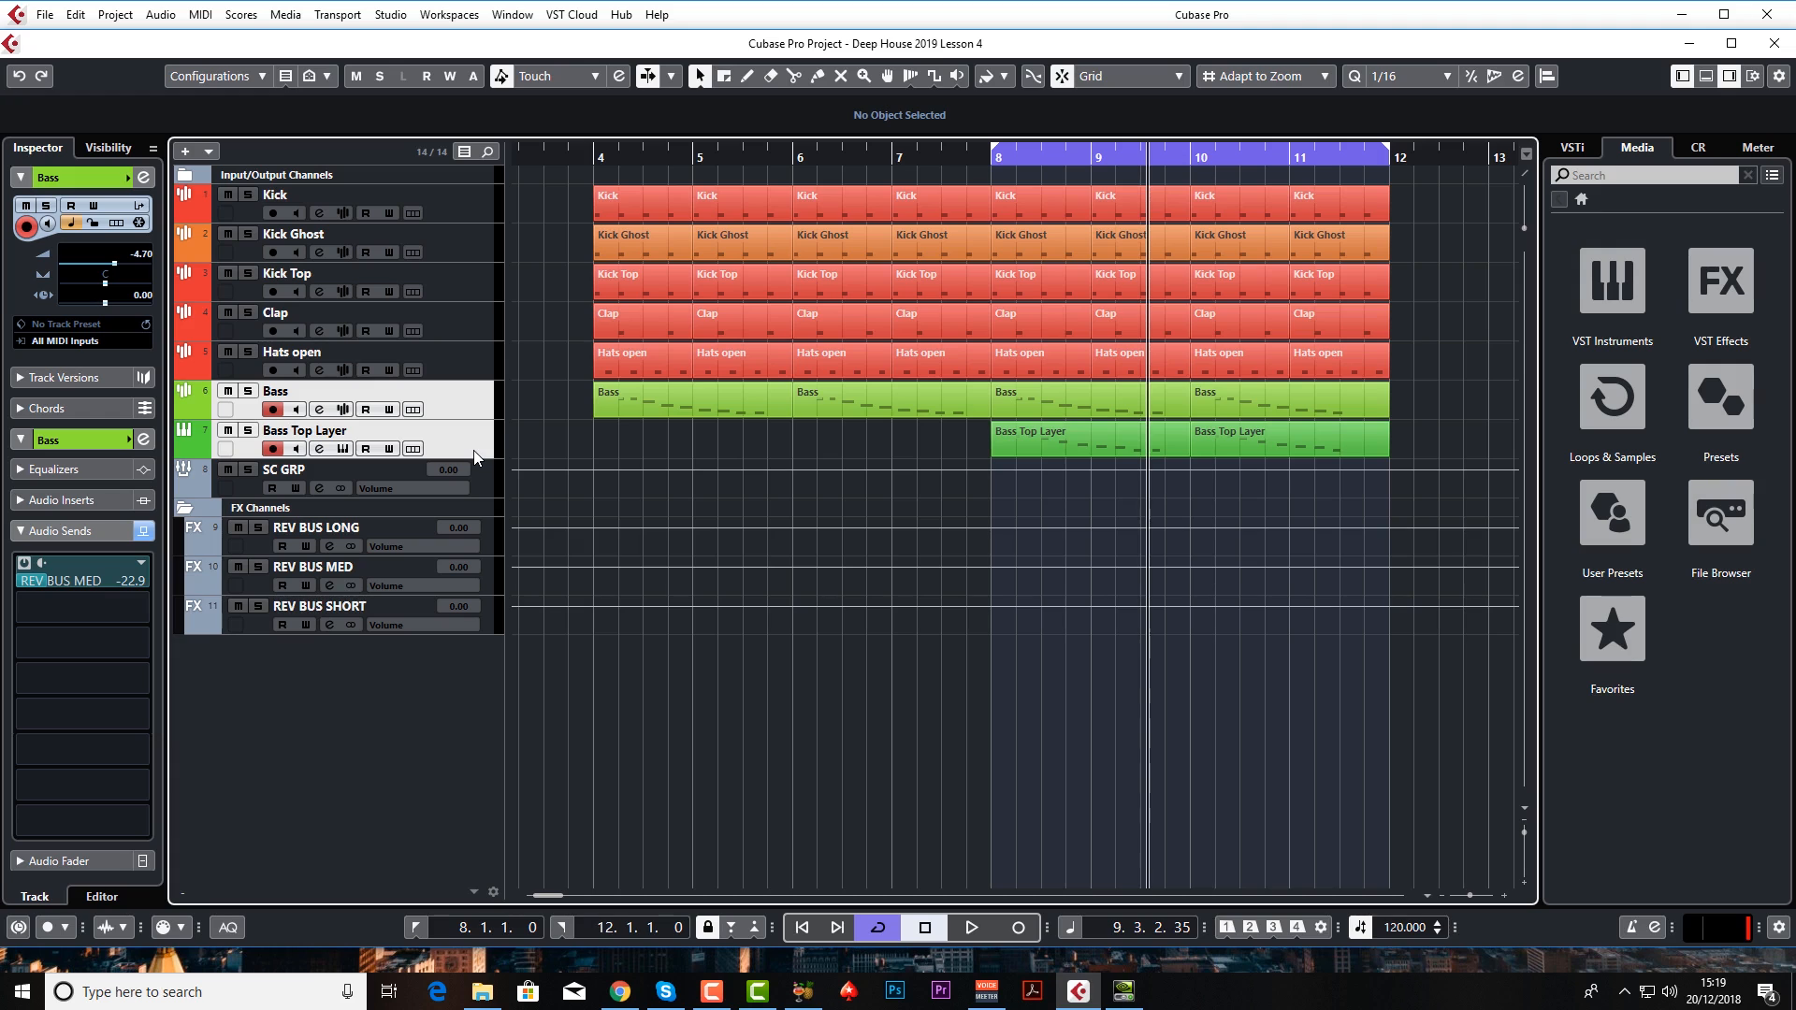
pyautogui.click(468, 414)
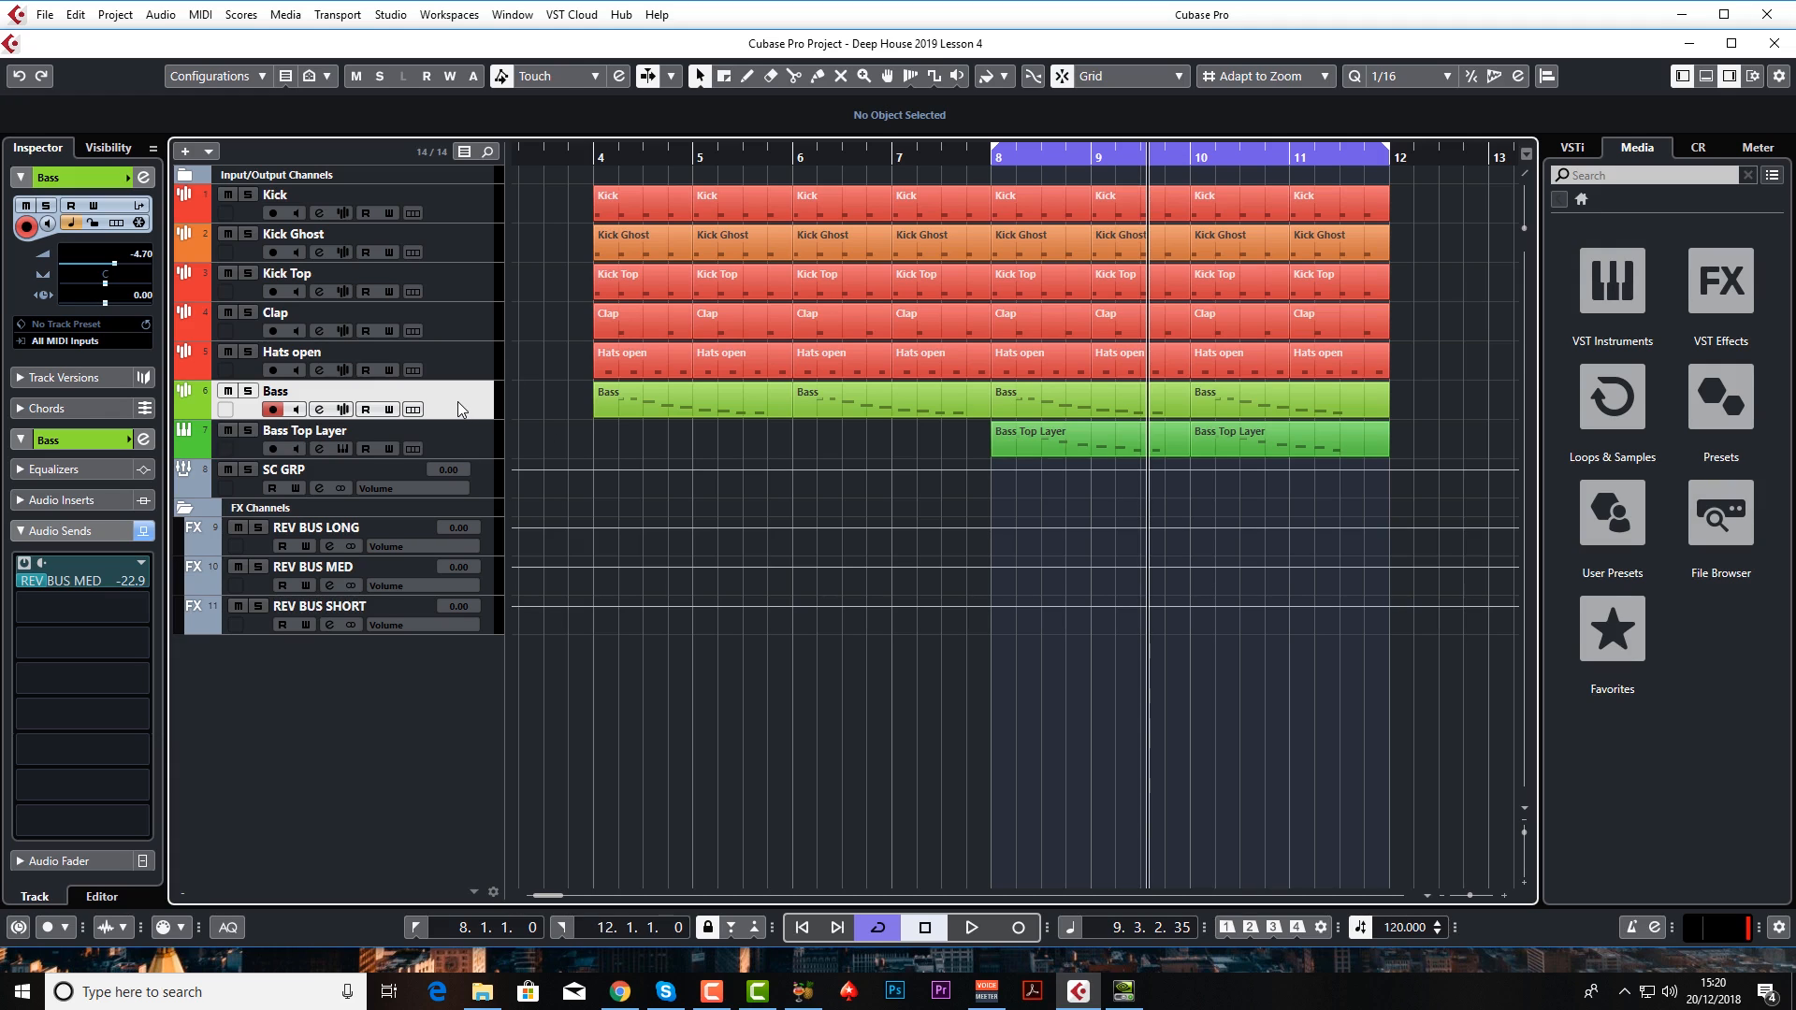
pyautogui.press('F3')
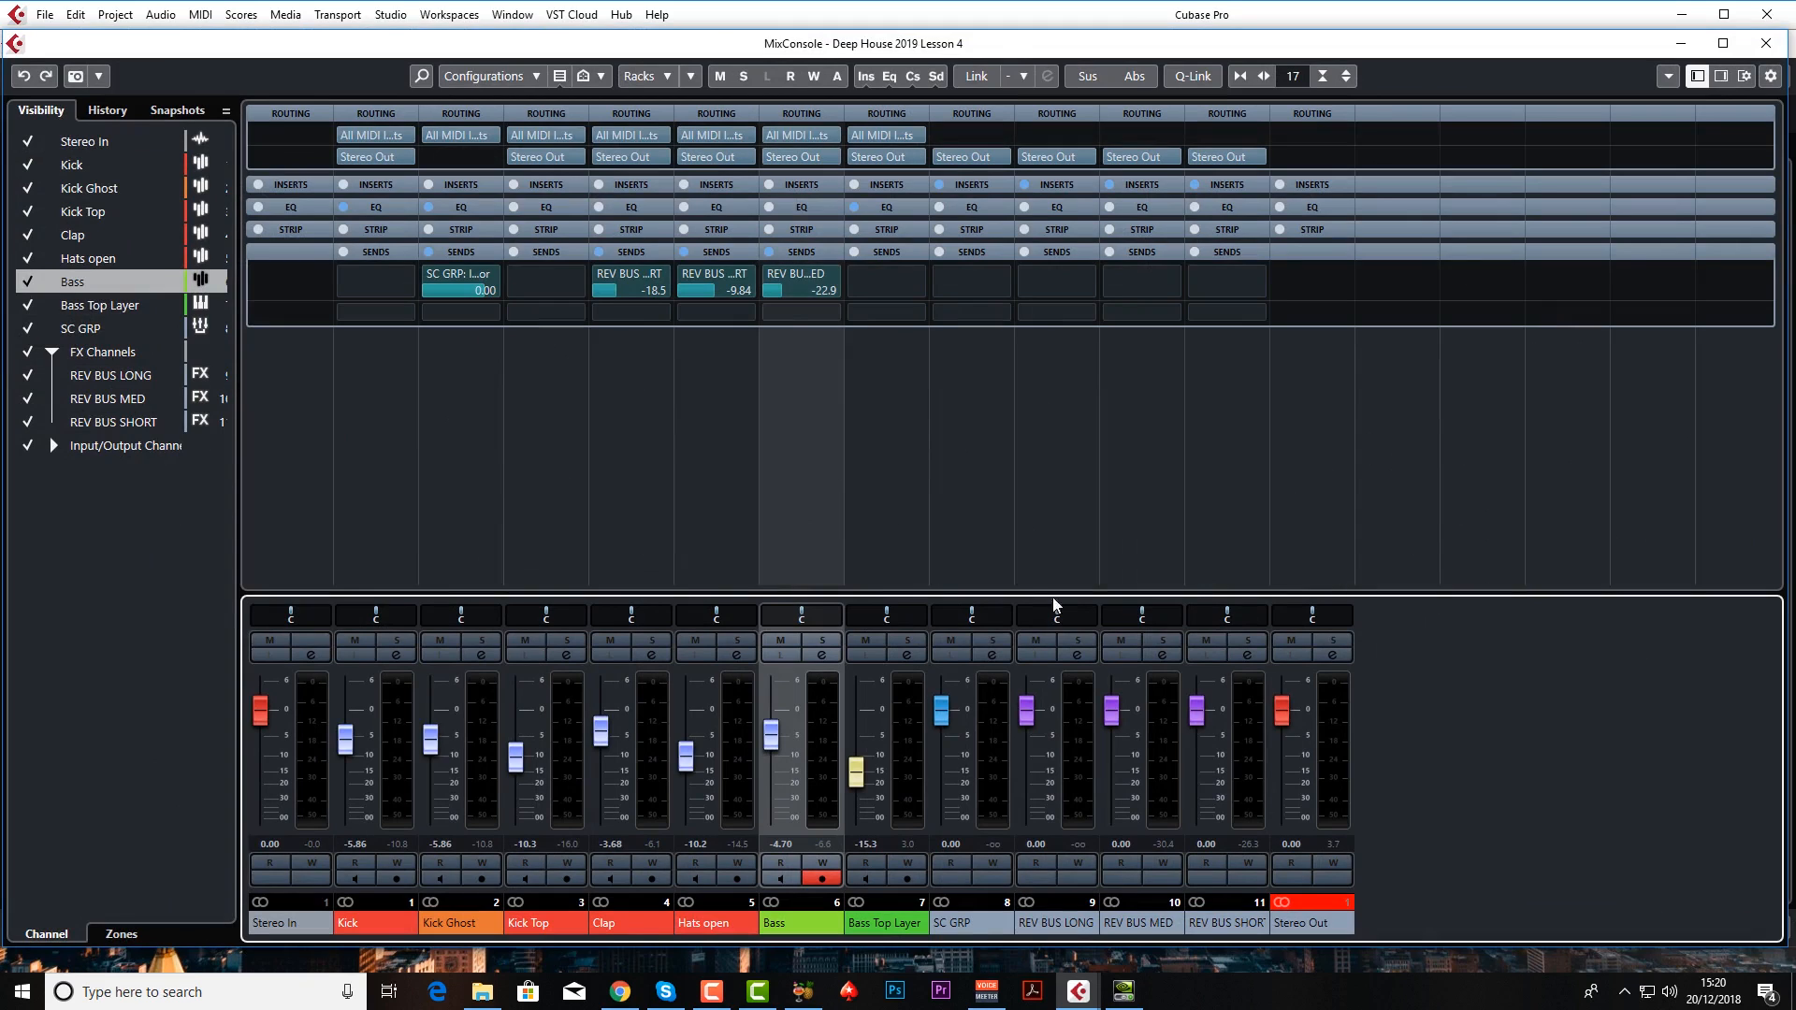
pyautogui.click(1317, 900)
pyautogui.click(817, 153)
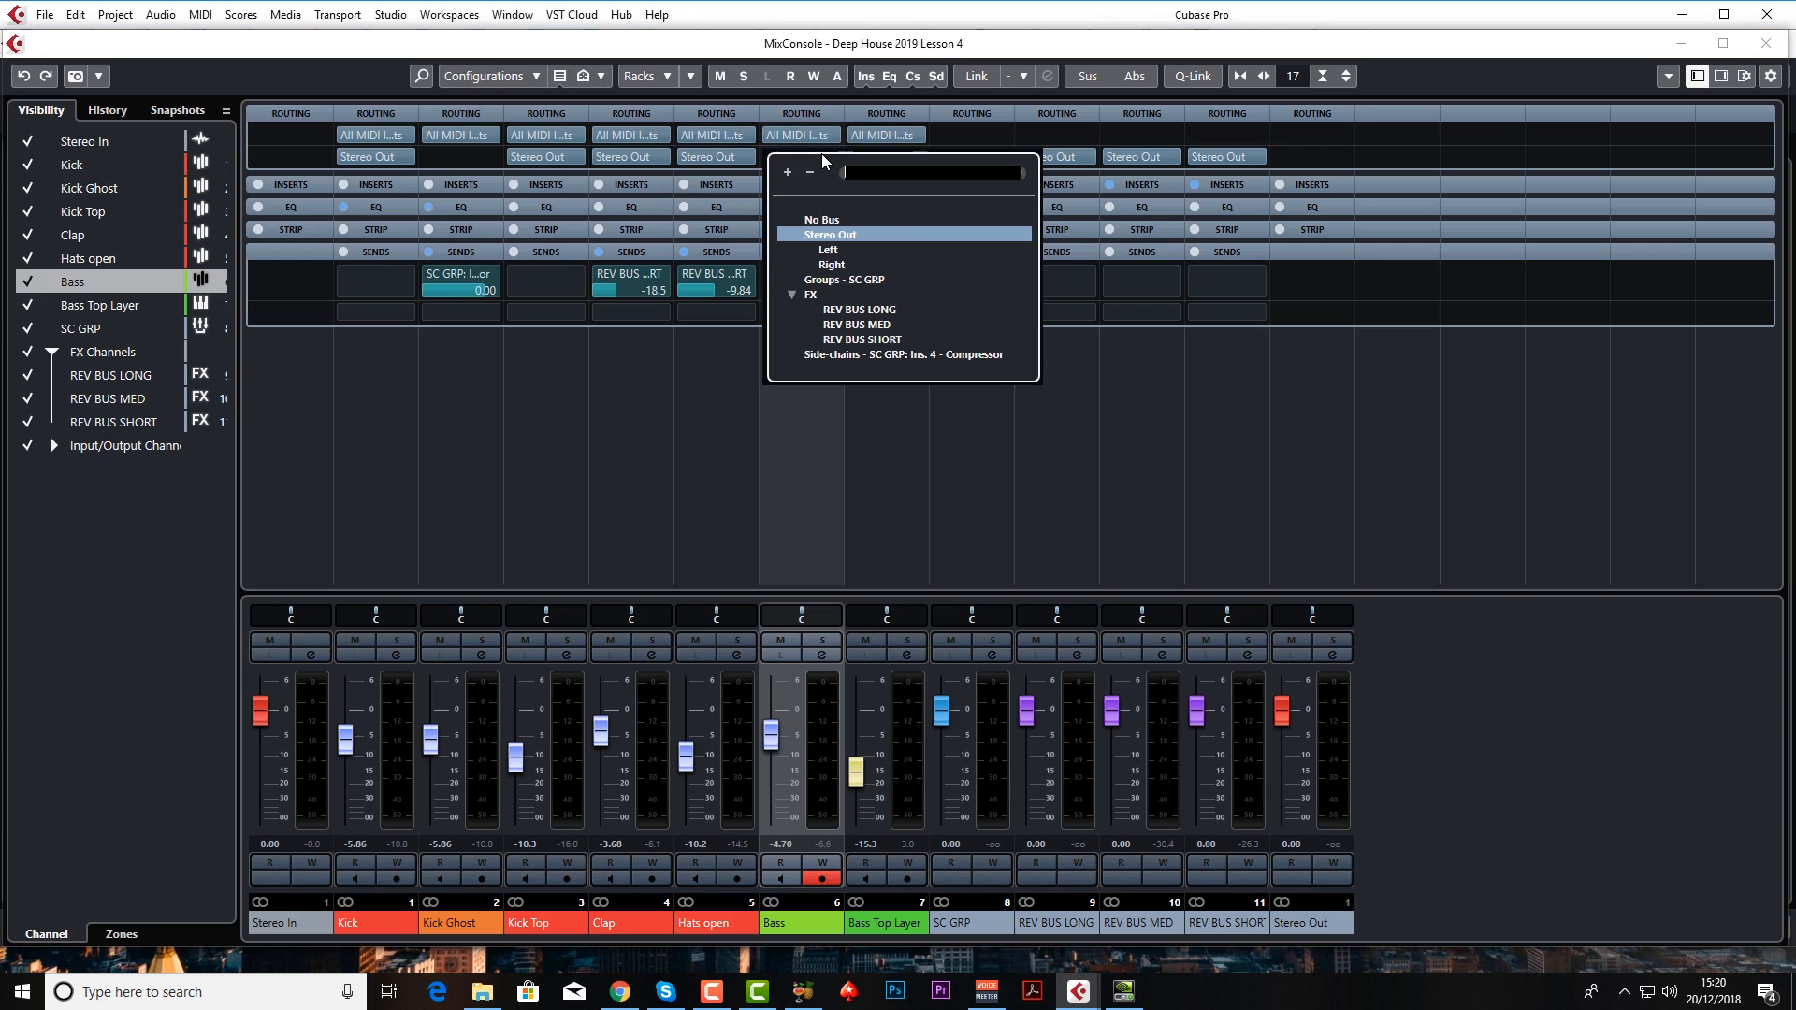
pyautogui.click(850, 281)
pyautogui.click(874, 159)
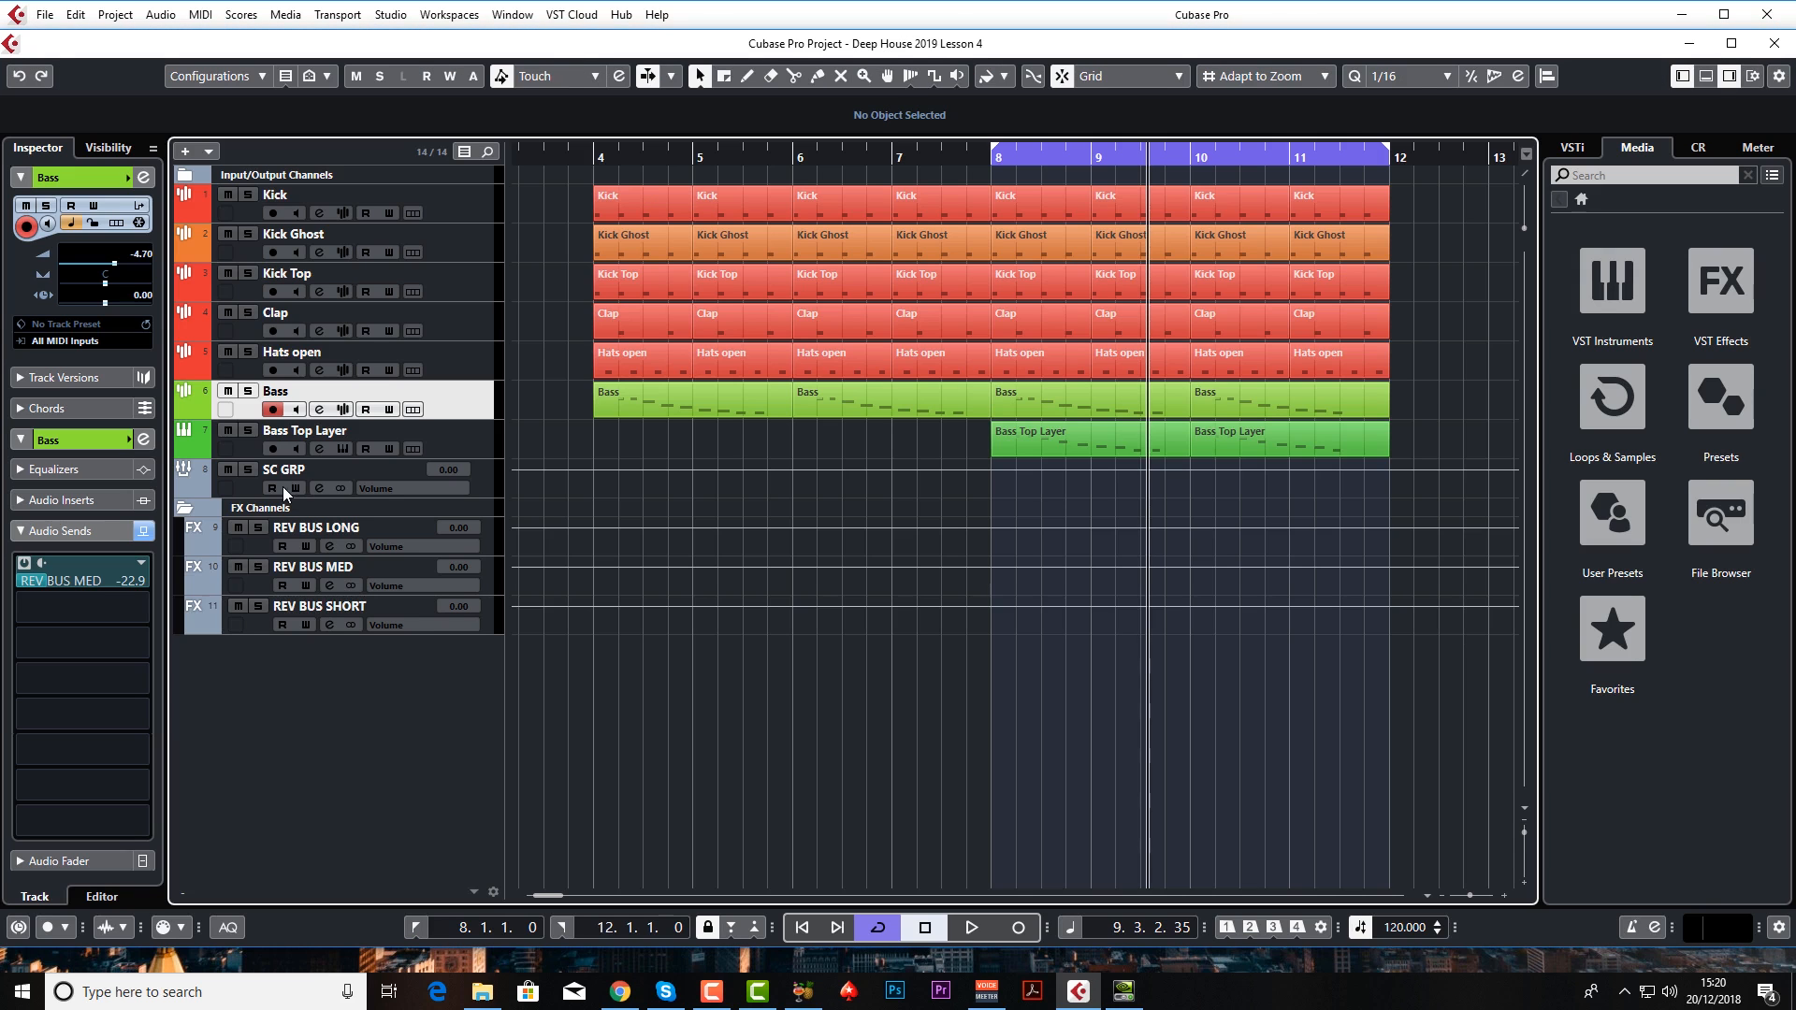
# - Open the compressor on SC GRP and watch its gain reduction on the bass tracks while the loop plays
pyautogui.click(241, 485)
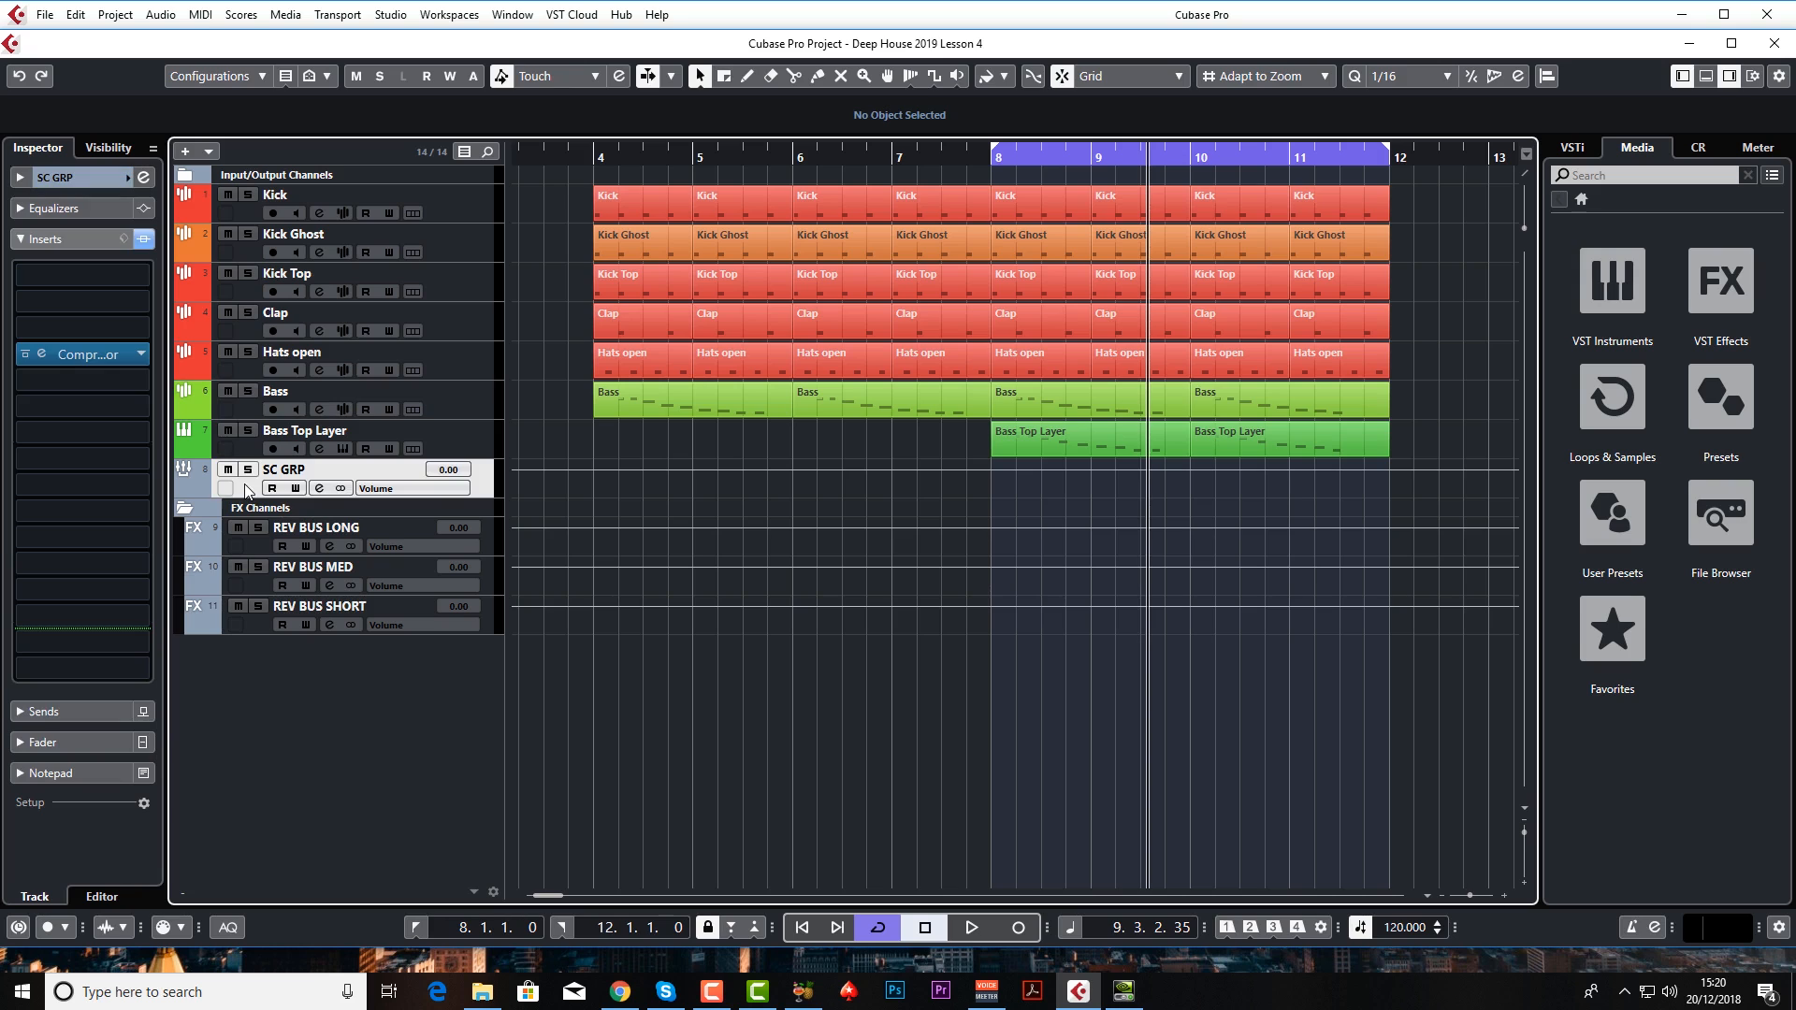
pyautogui.click(39, 354)
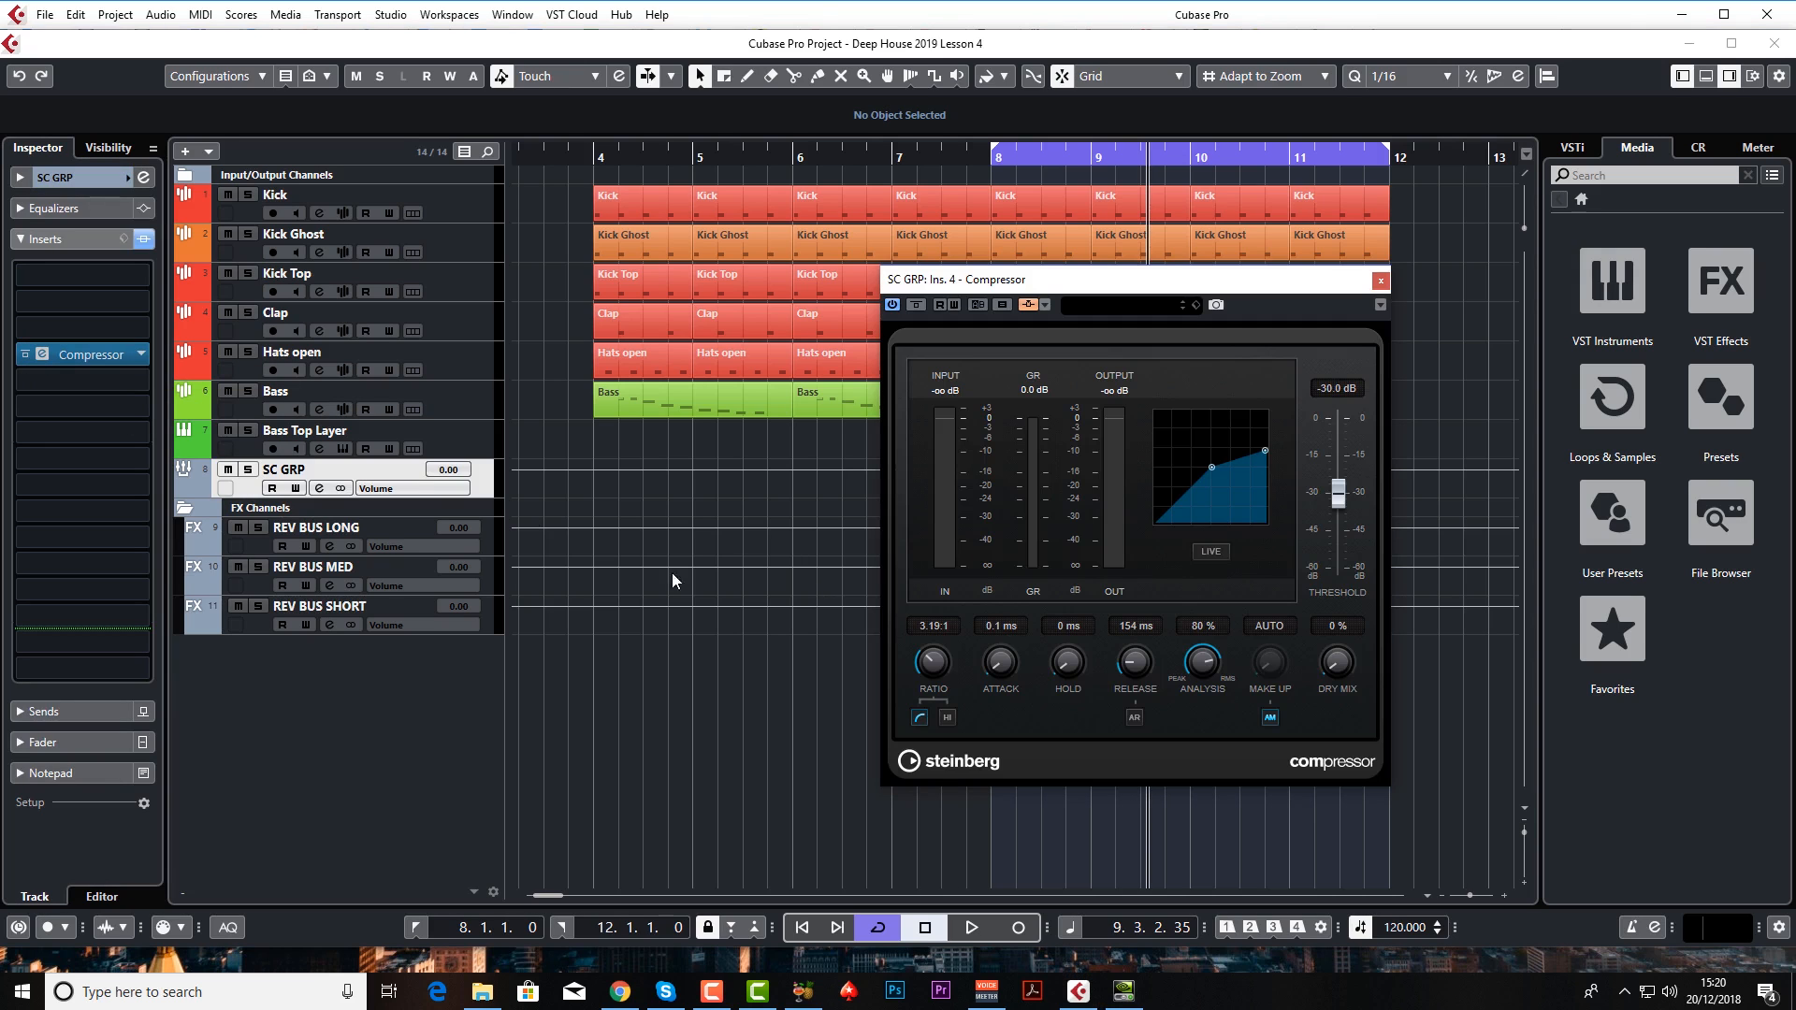
pyautogui.press('space')
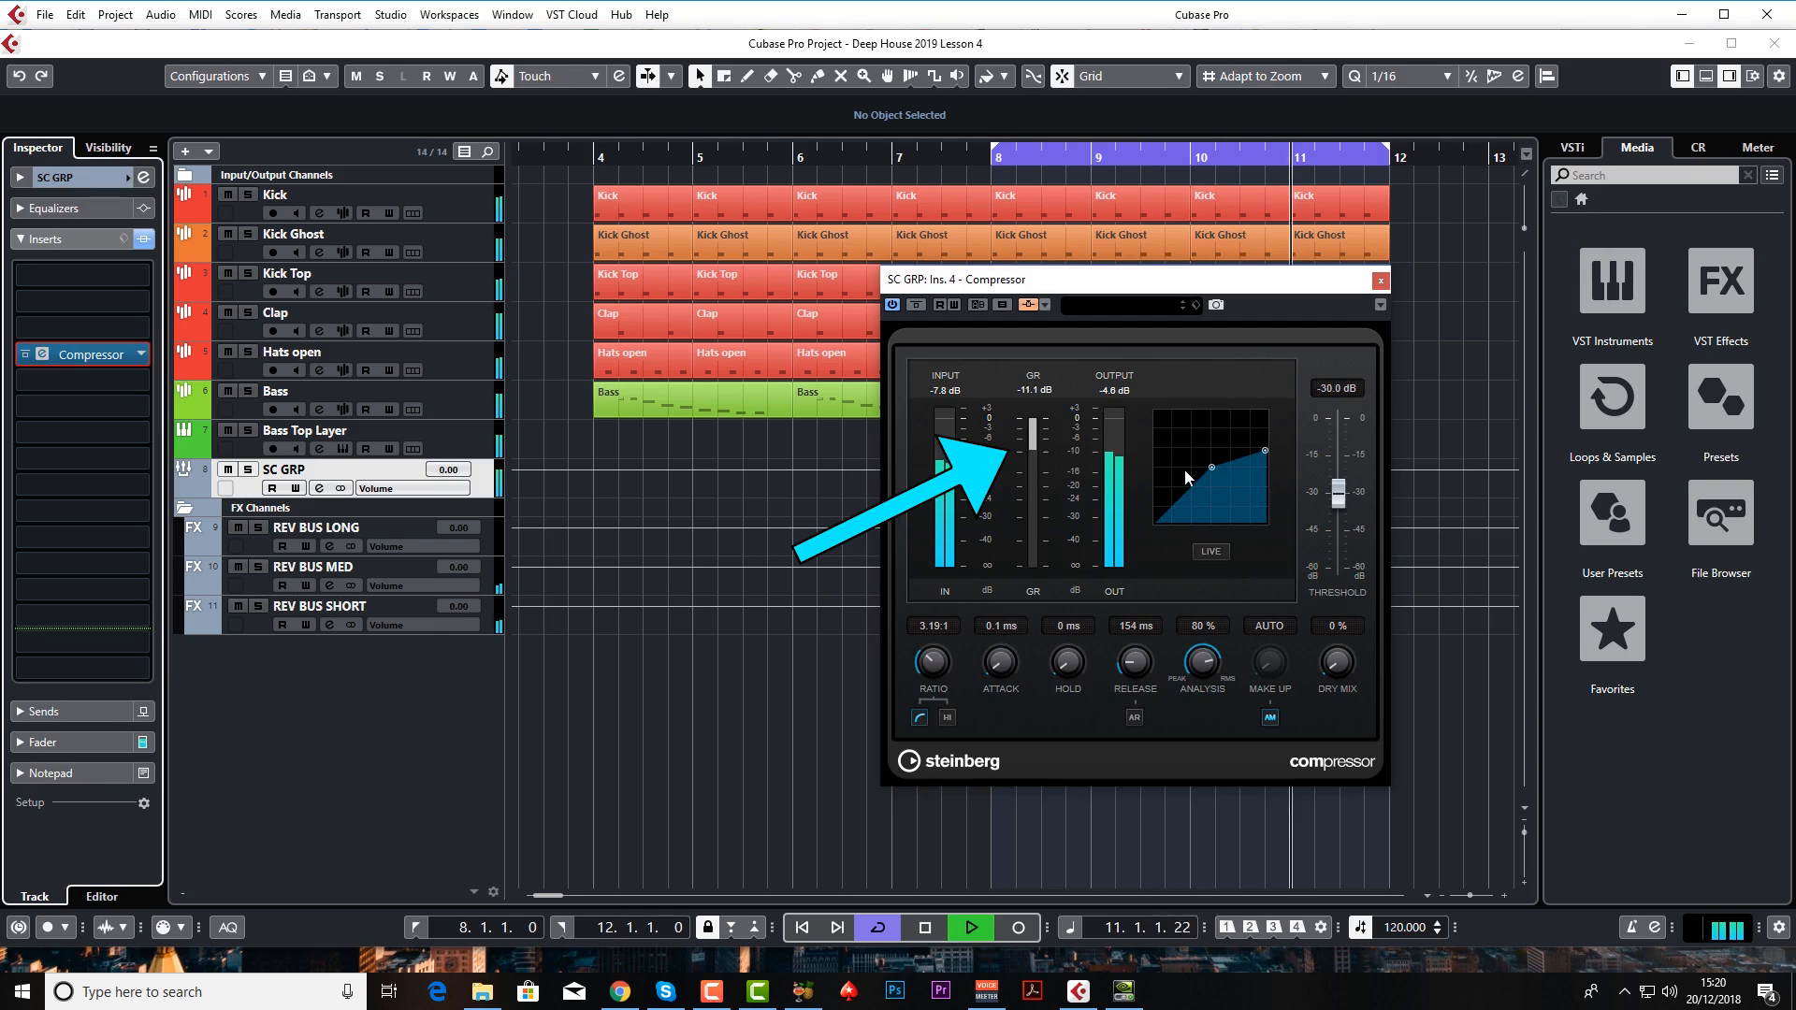
pyautogui.press('space')
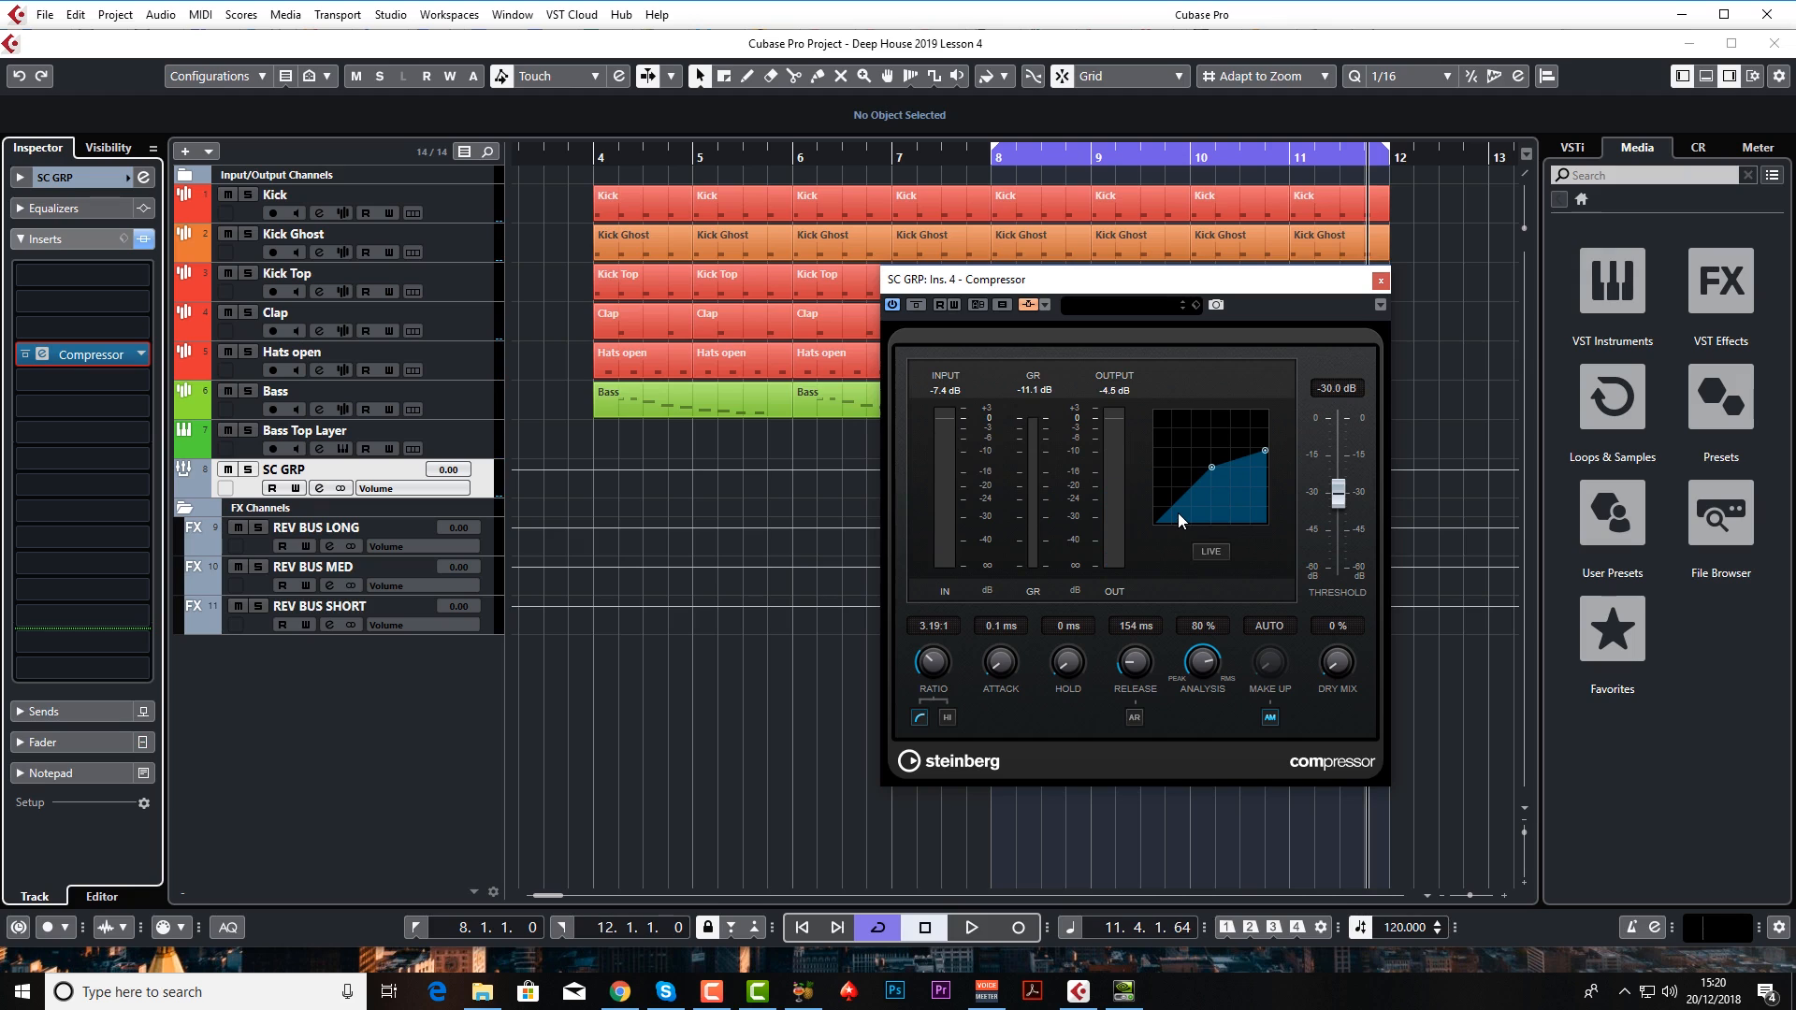
# - Shorten the SC GRP compressor's release to 69 ms while listening to the loop
pyautogui.press('space')
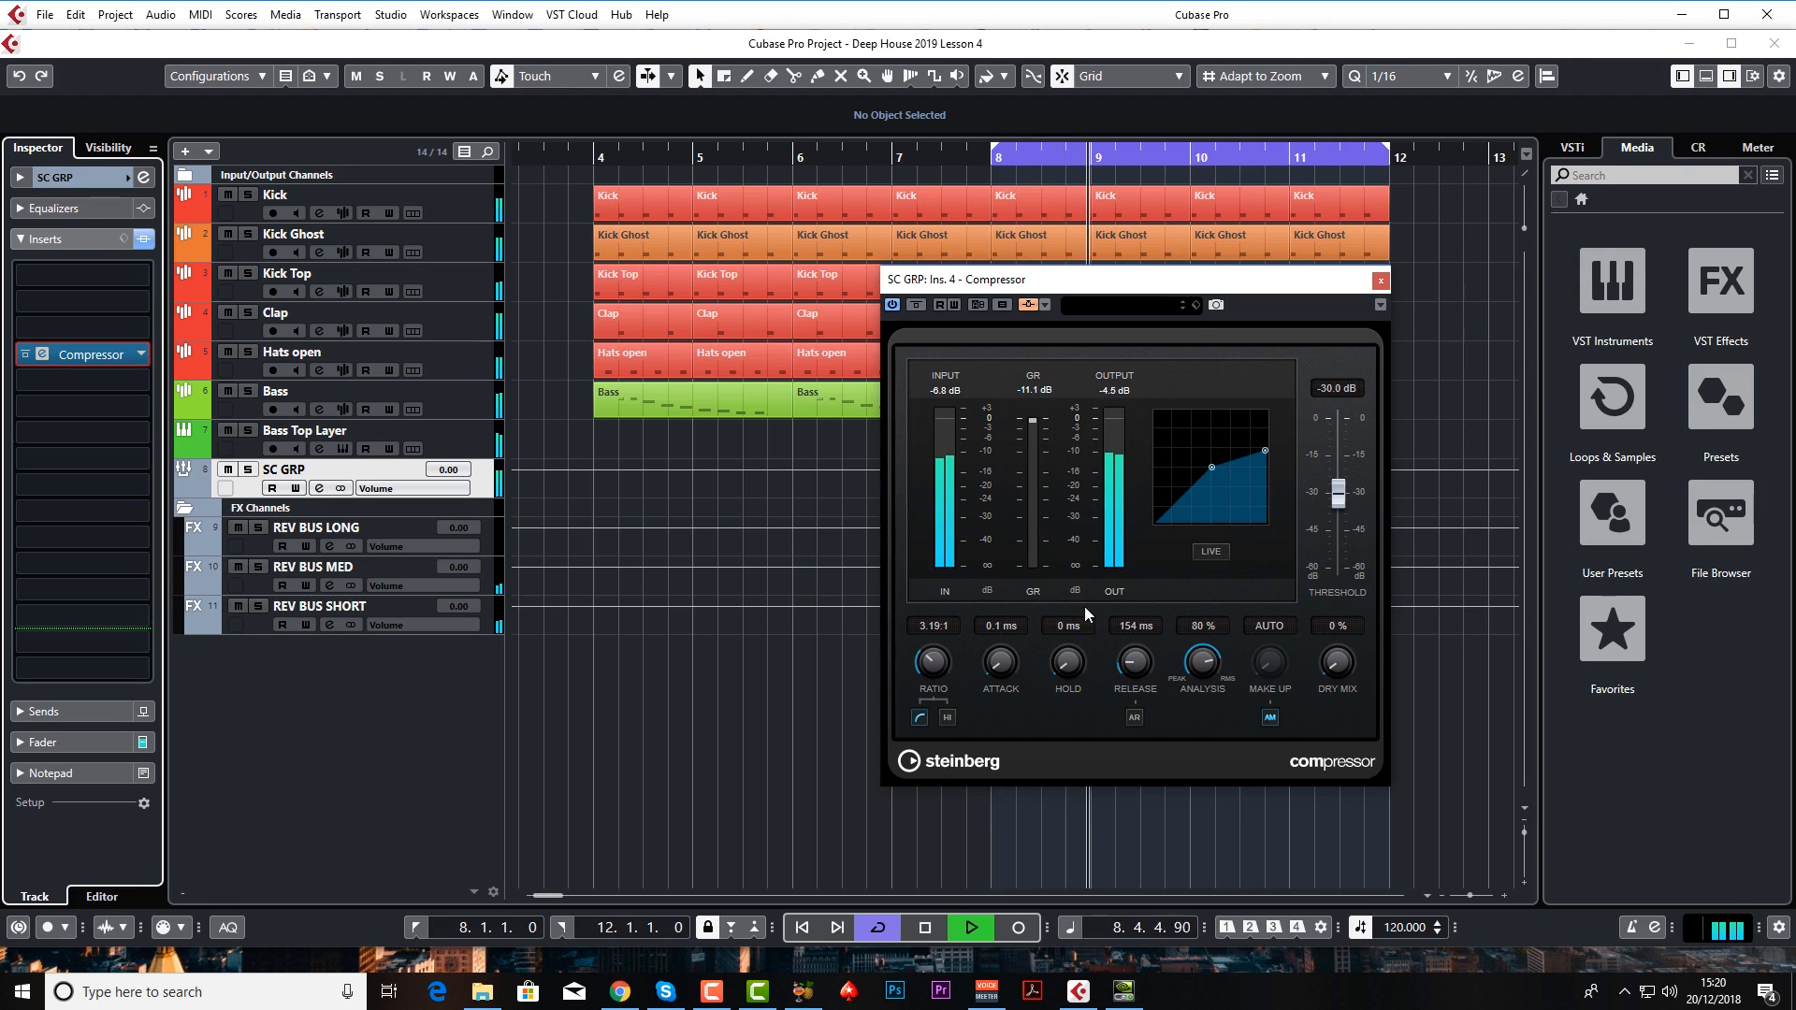
pyautogui.moveTo(1131, 662); pyautogui.dragTo(1126, 674)
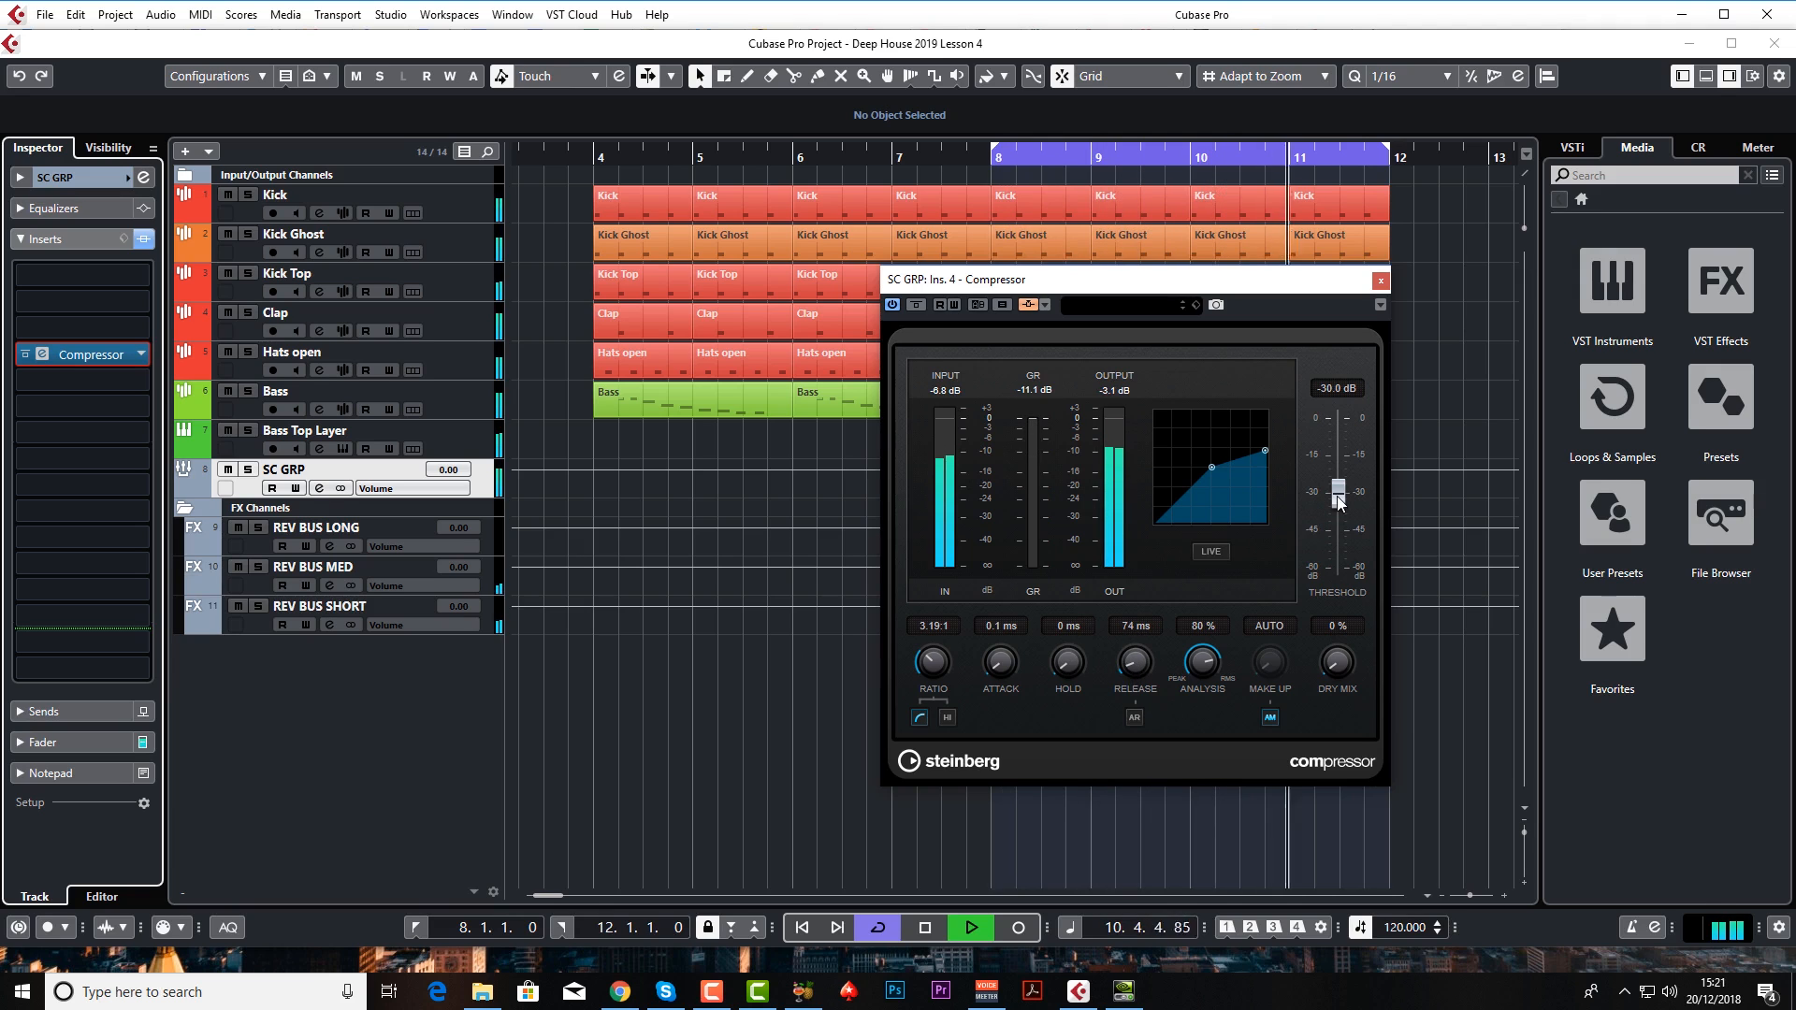
pyautogui.press('space')
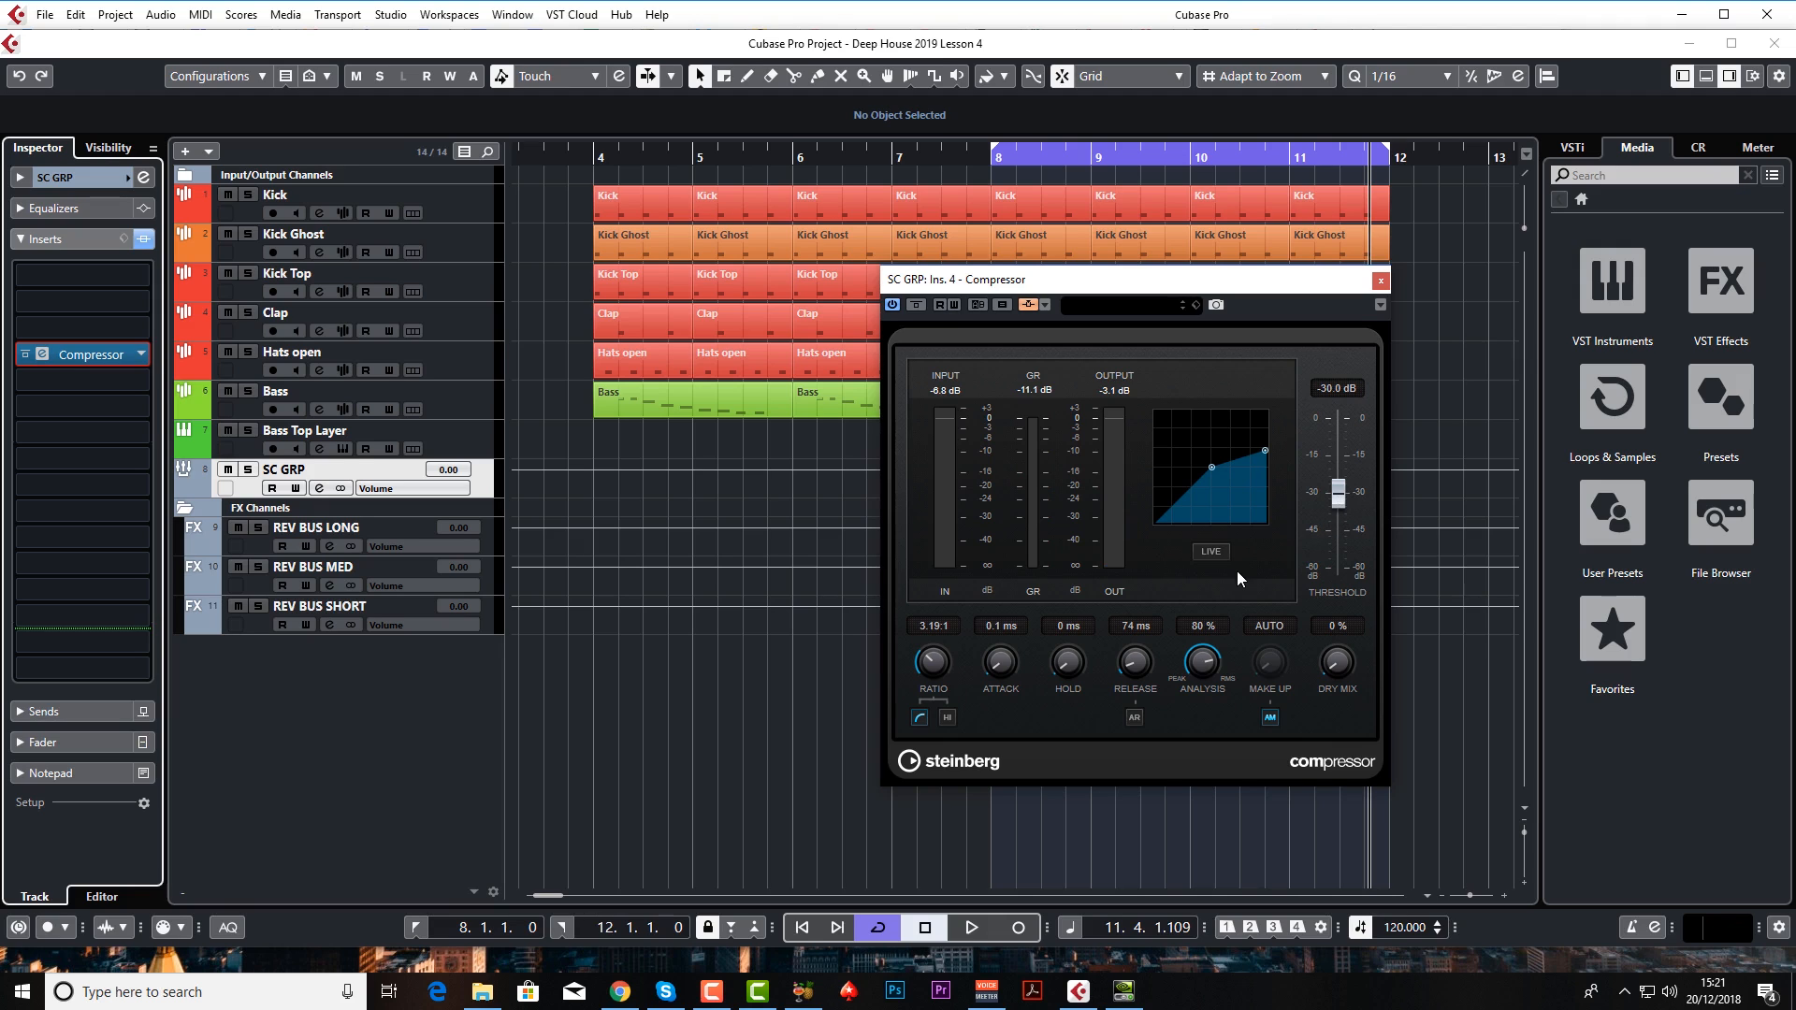
pyautogui.press('space')
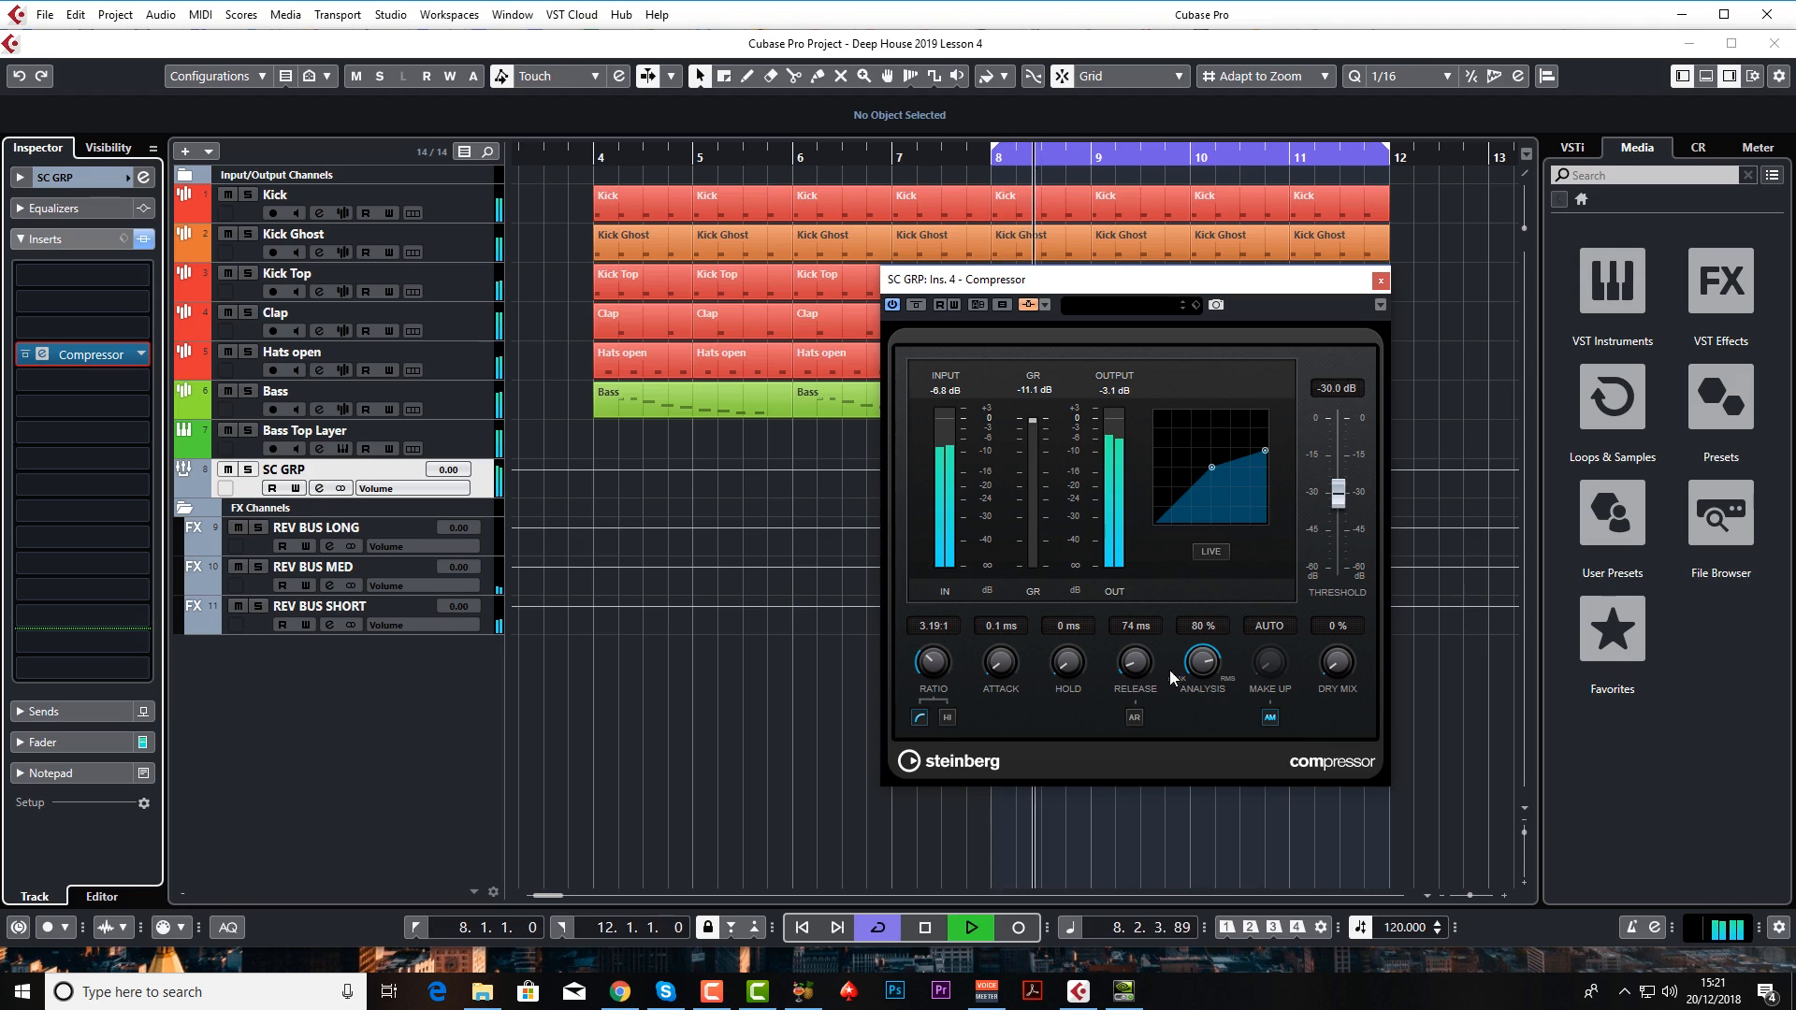
pyautogui.moveTo(1135, 658); pyautogui.dragTo(1134, 660)
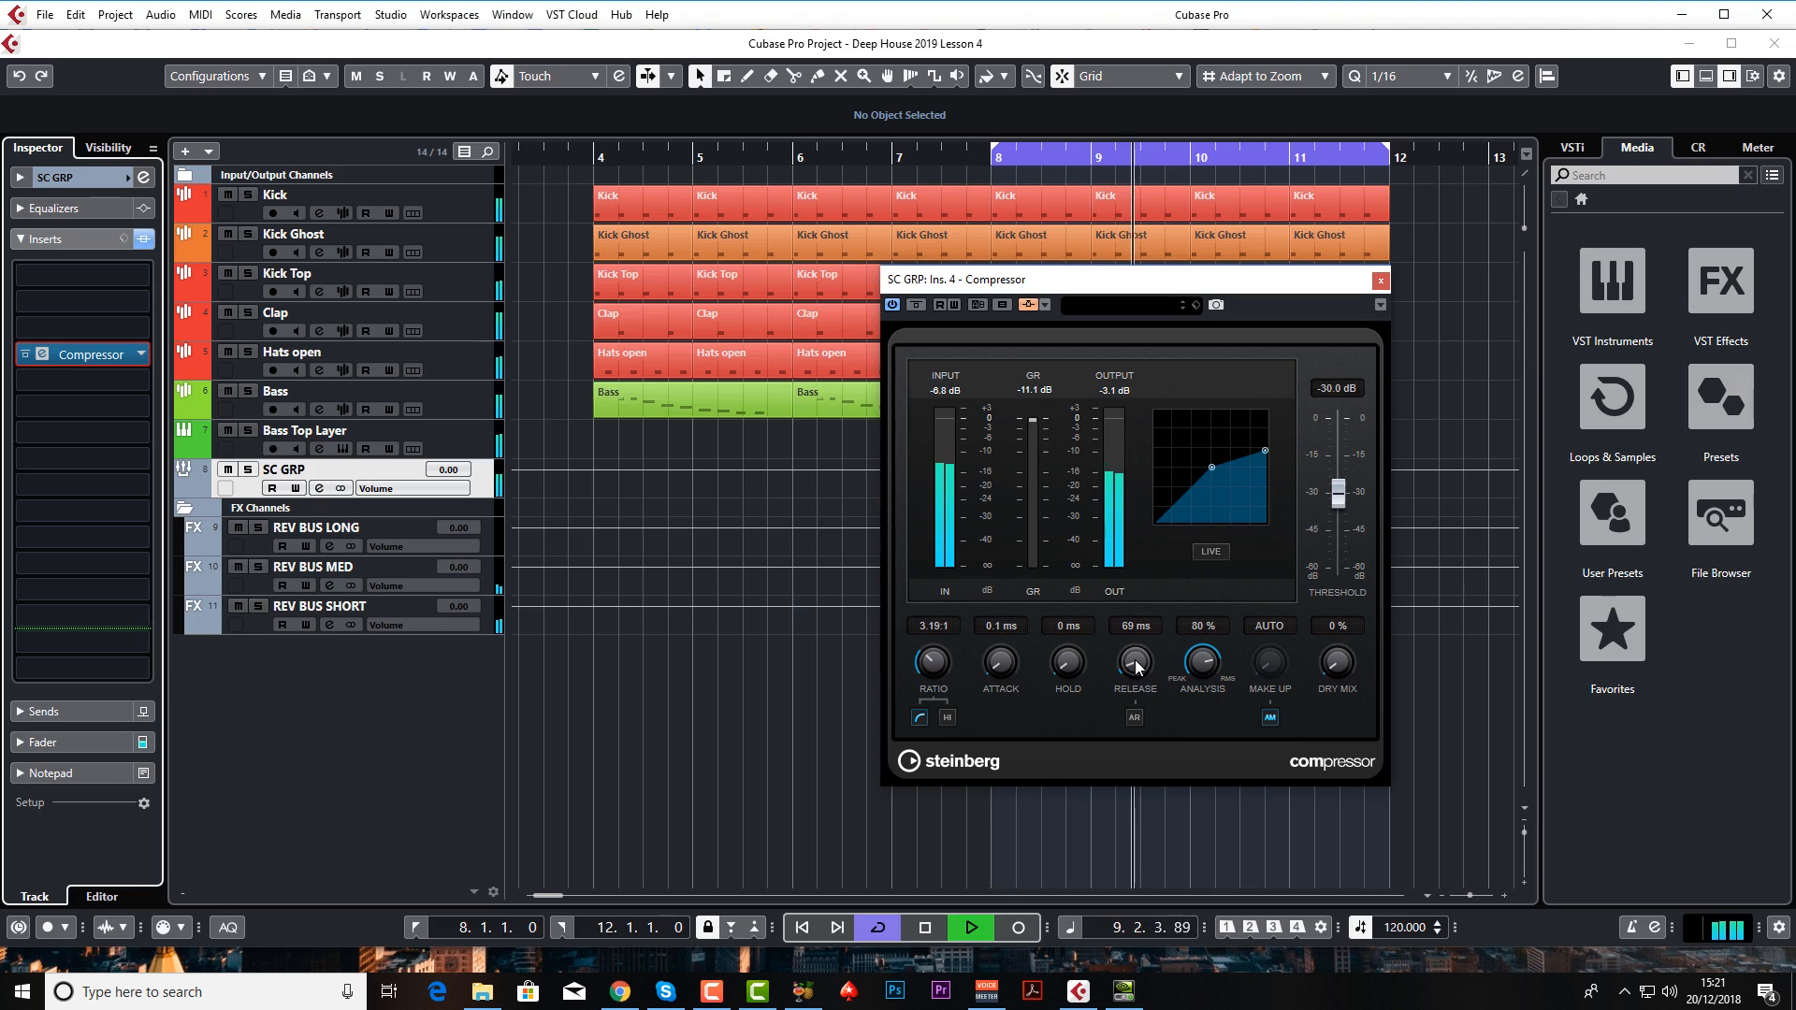
pyautogui.press('space')
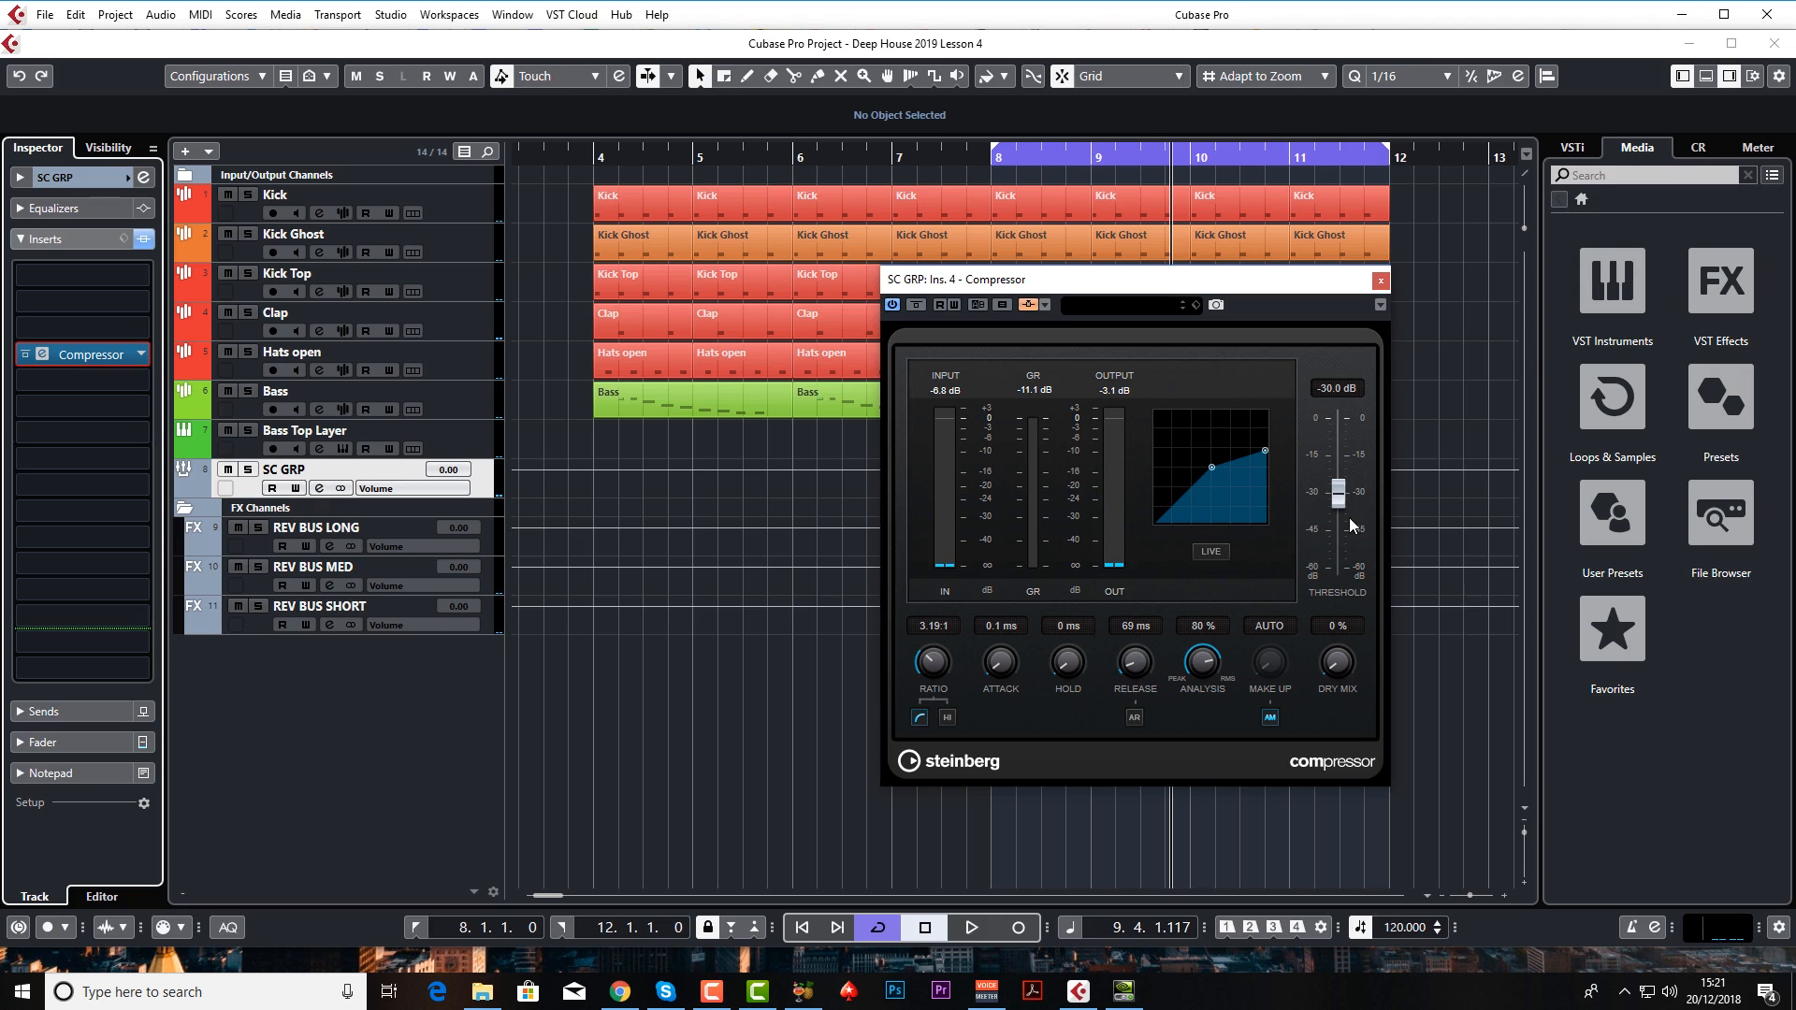
# - Try compressor thresholds of -19.5 dB and -21.8 dB during playback, and compare the sound with the effect bypassed
pyautogui.press('space')
pyautogui.moveTo(1341, 498); pyautogui.dragTo(1342, 472)
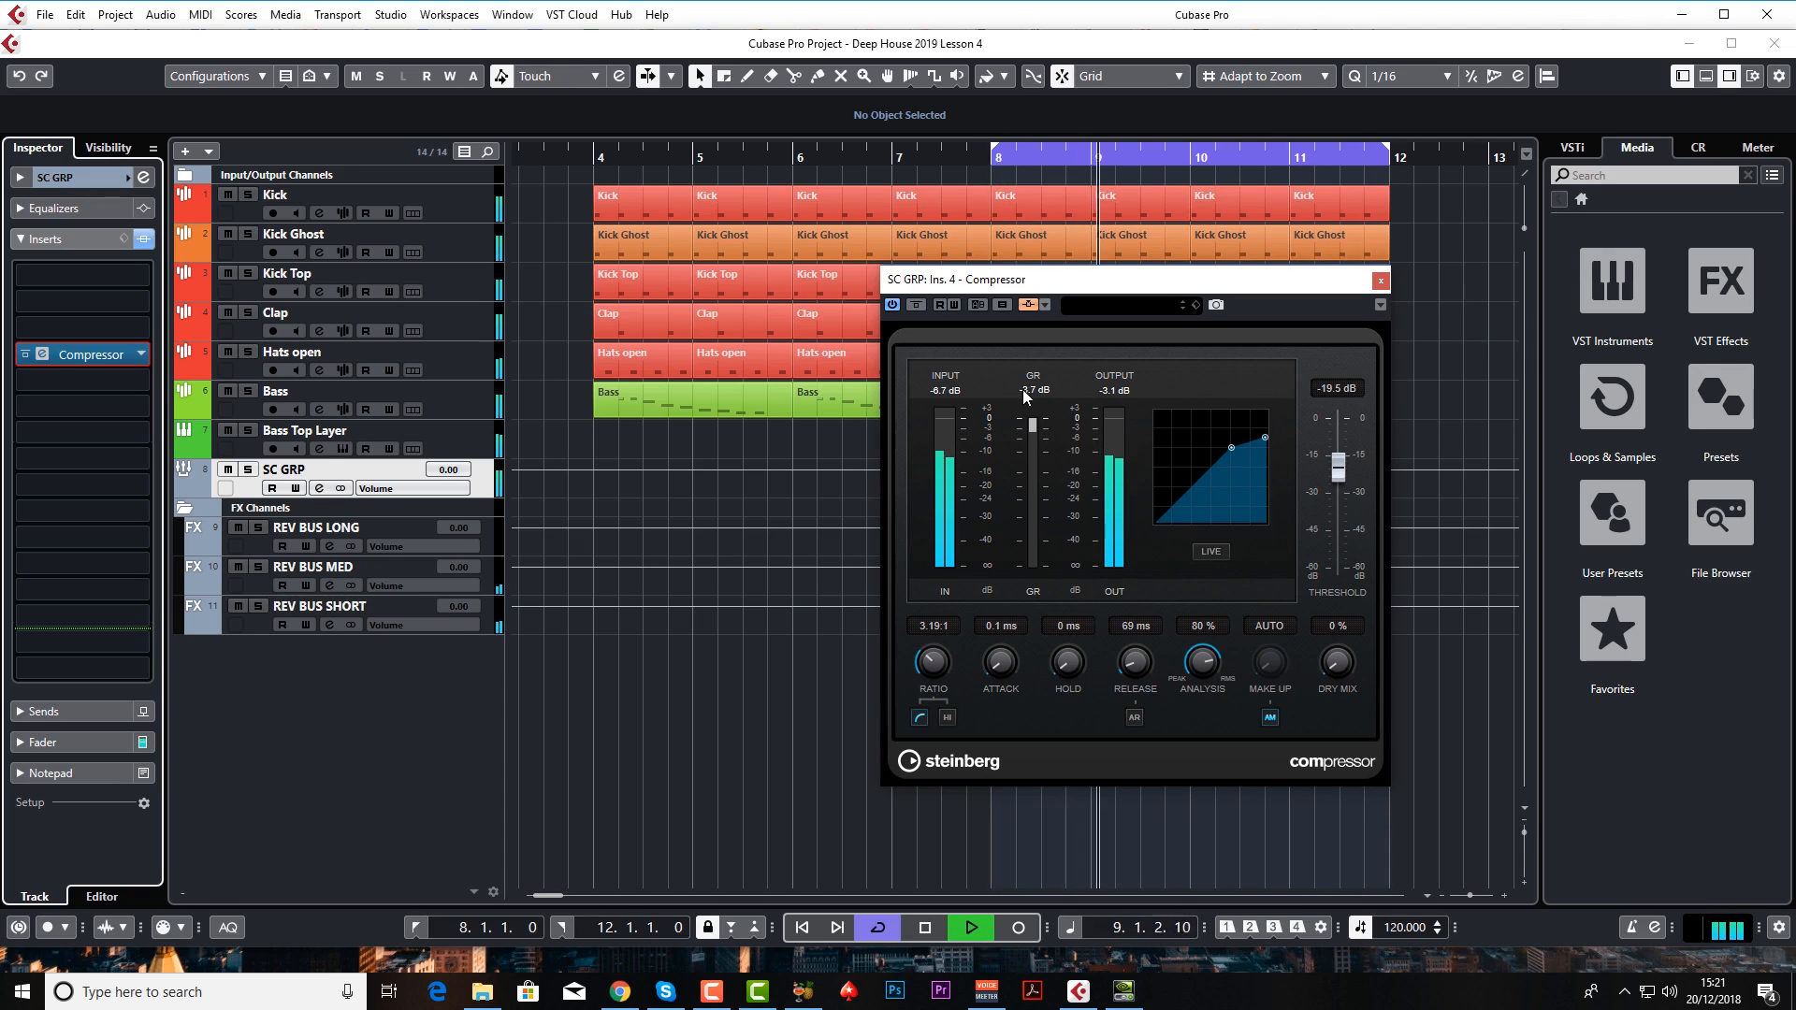
pyautogui.moveTo(1341, 473); pyautogui.dragTo(1342, 478)
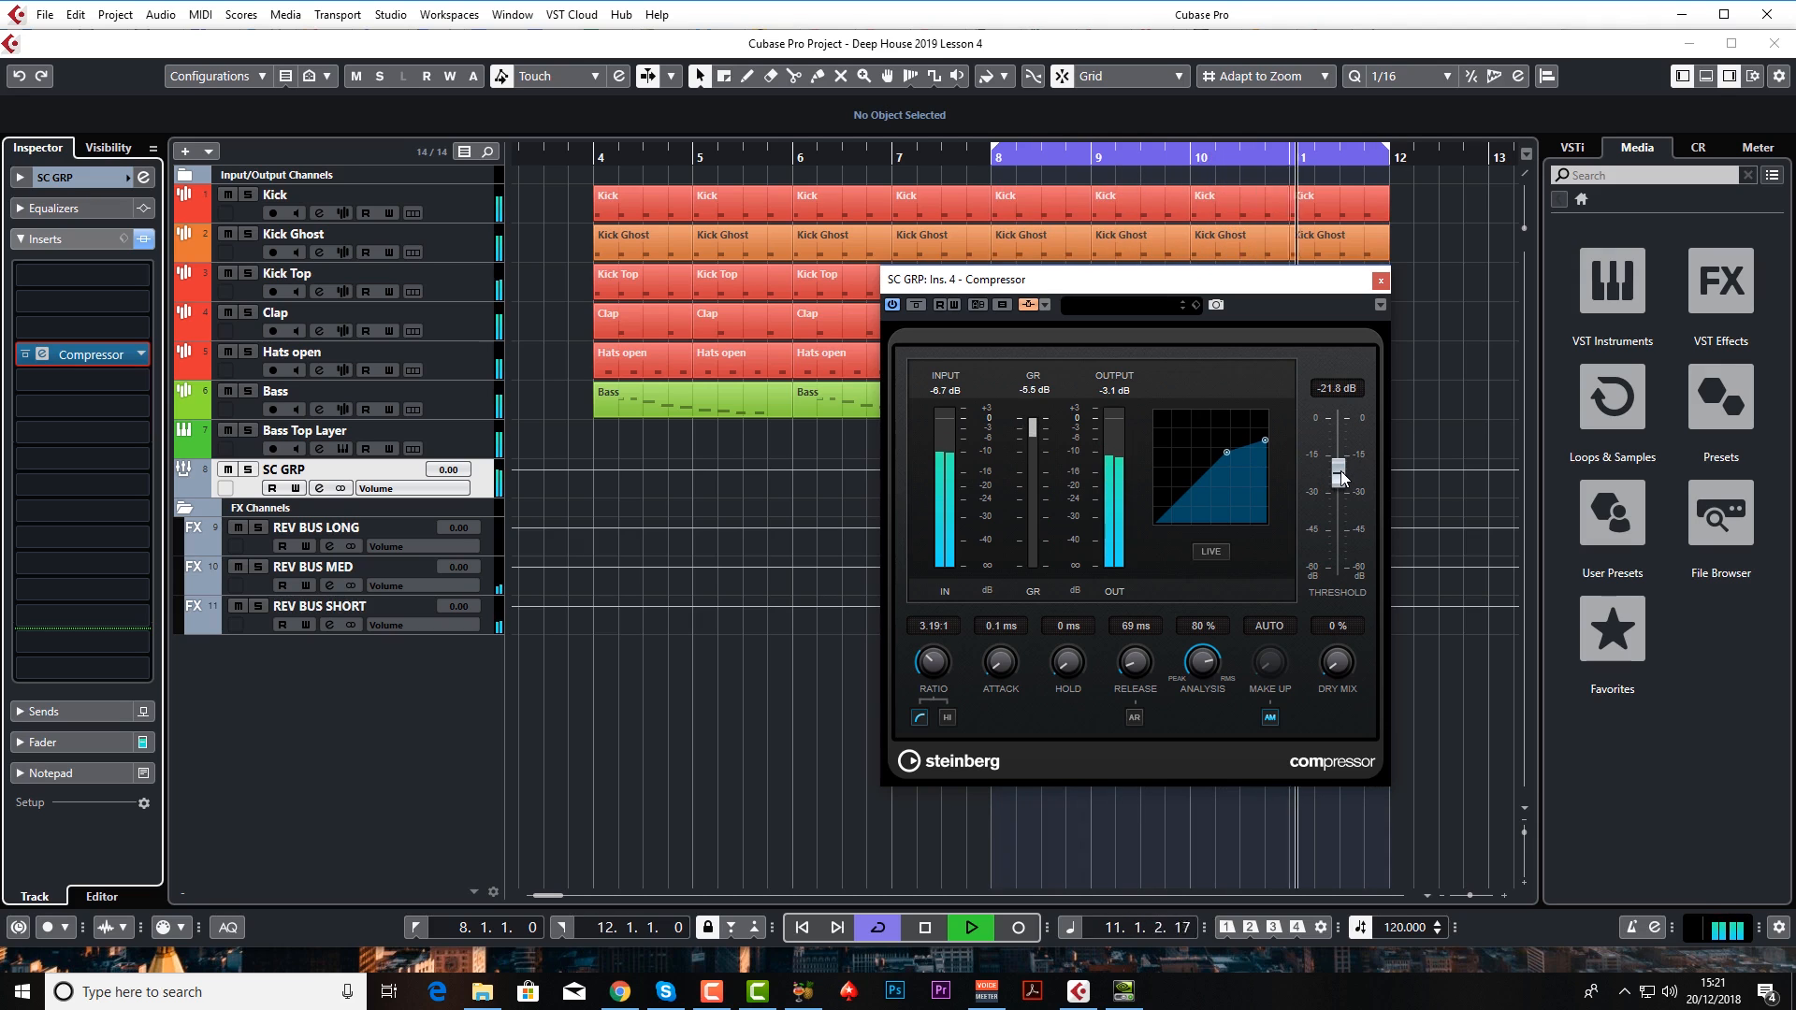
pyautogui.click(915, 308)
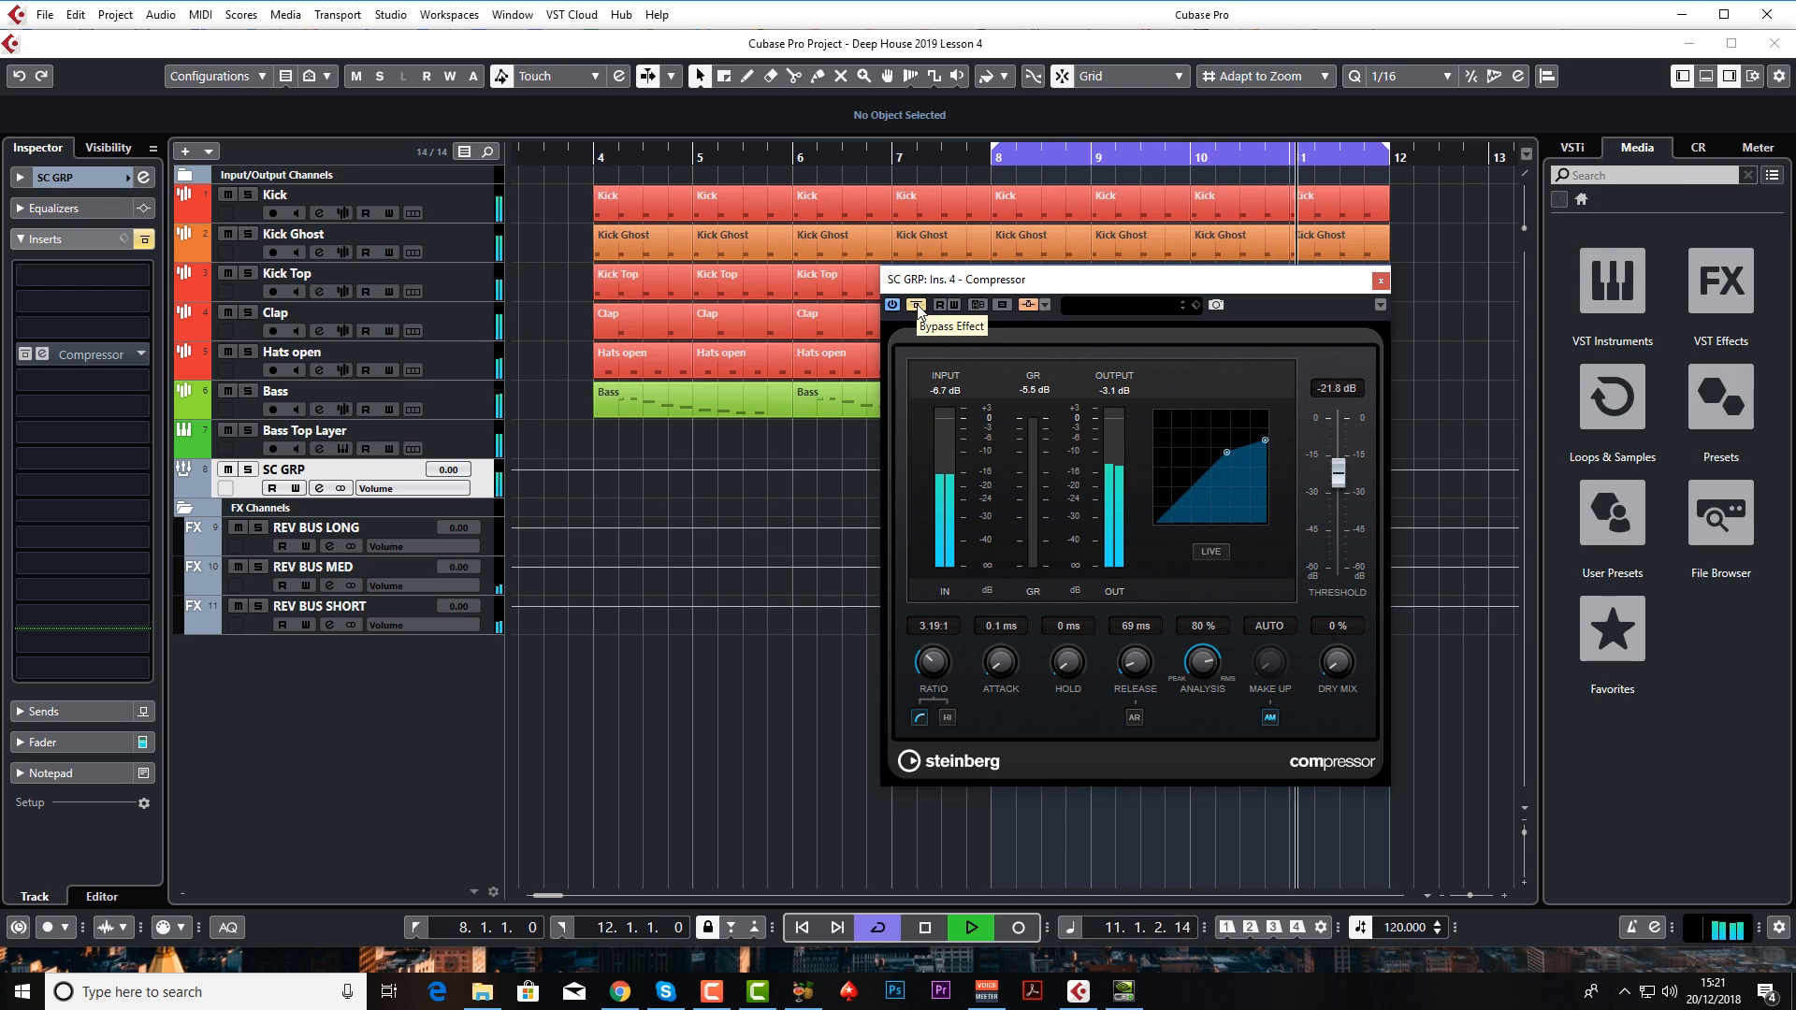
pyautogui.click(917, 306)
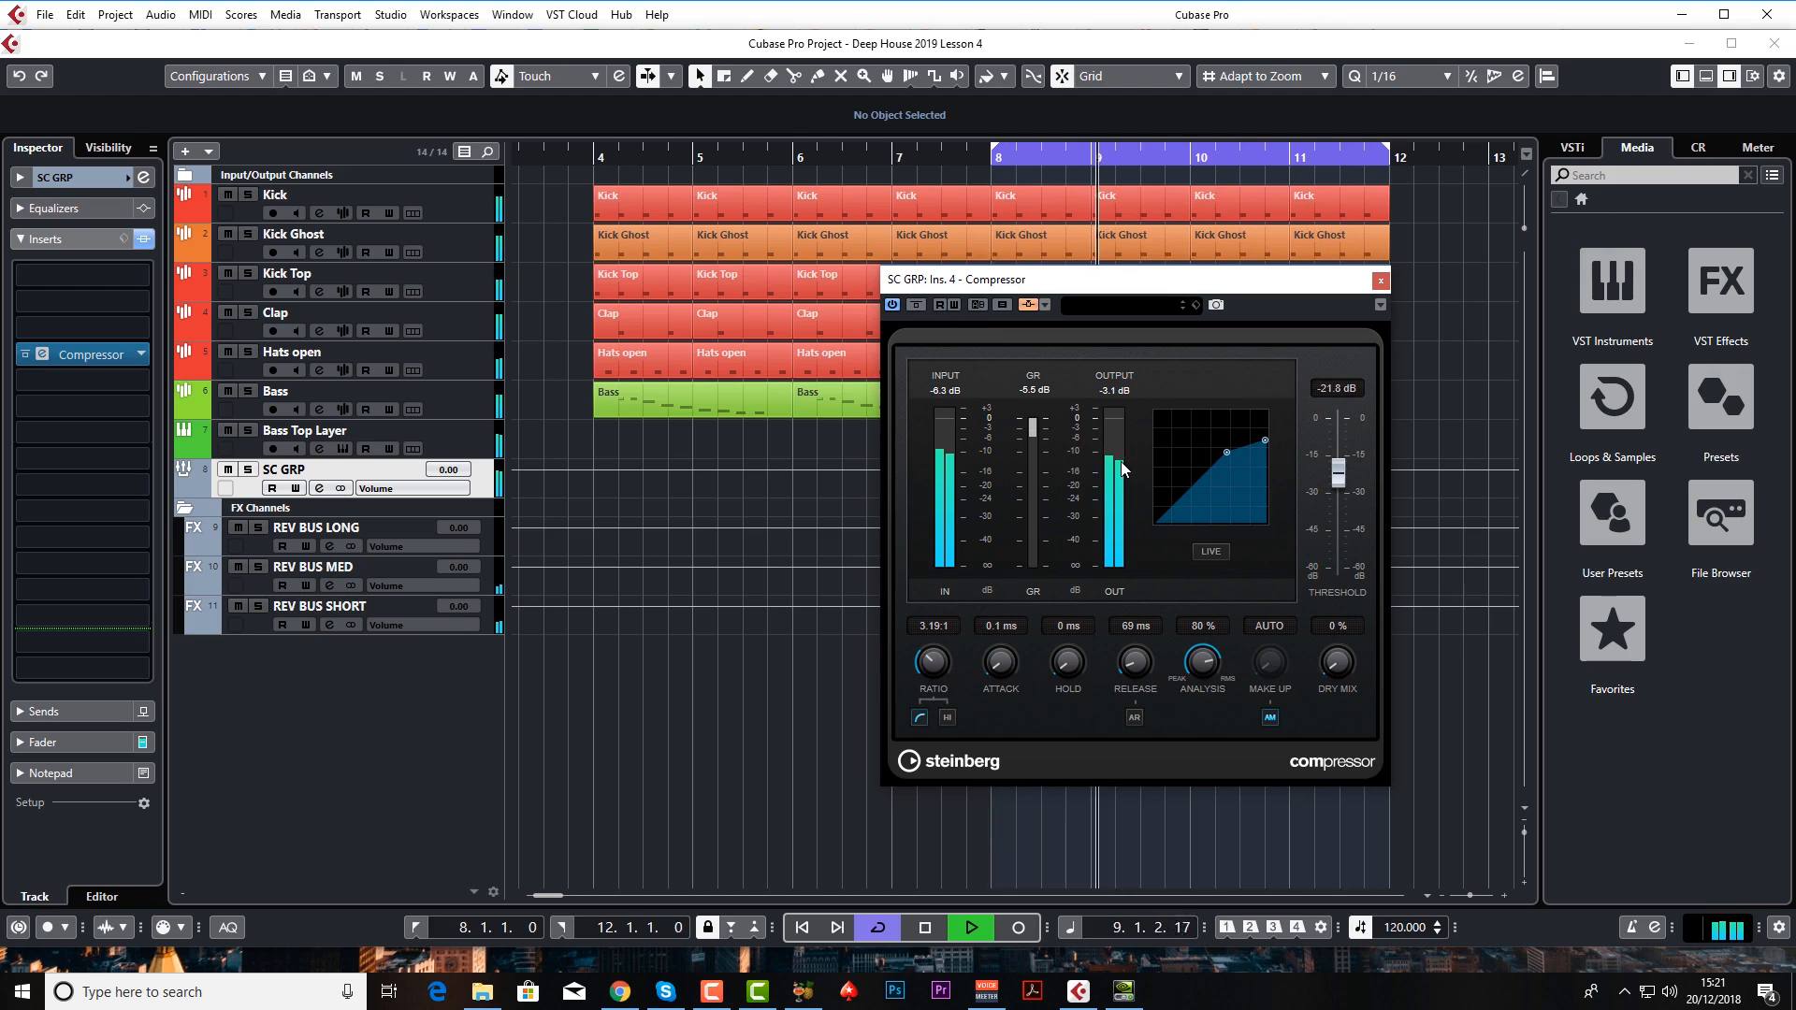
# - Set the SC GRP compressor's threshold to -23.2 dB during playback, stop the loop and close the compressor
pyautogui.moveTo(1345, 475)
pyautogui.mouseDown()
pyautogui.moveTo(1340, 516)
pyautogui.moveTo(1340, 473)
pyautogui.mouseUp()
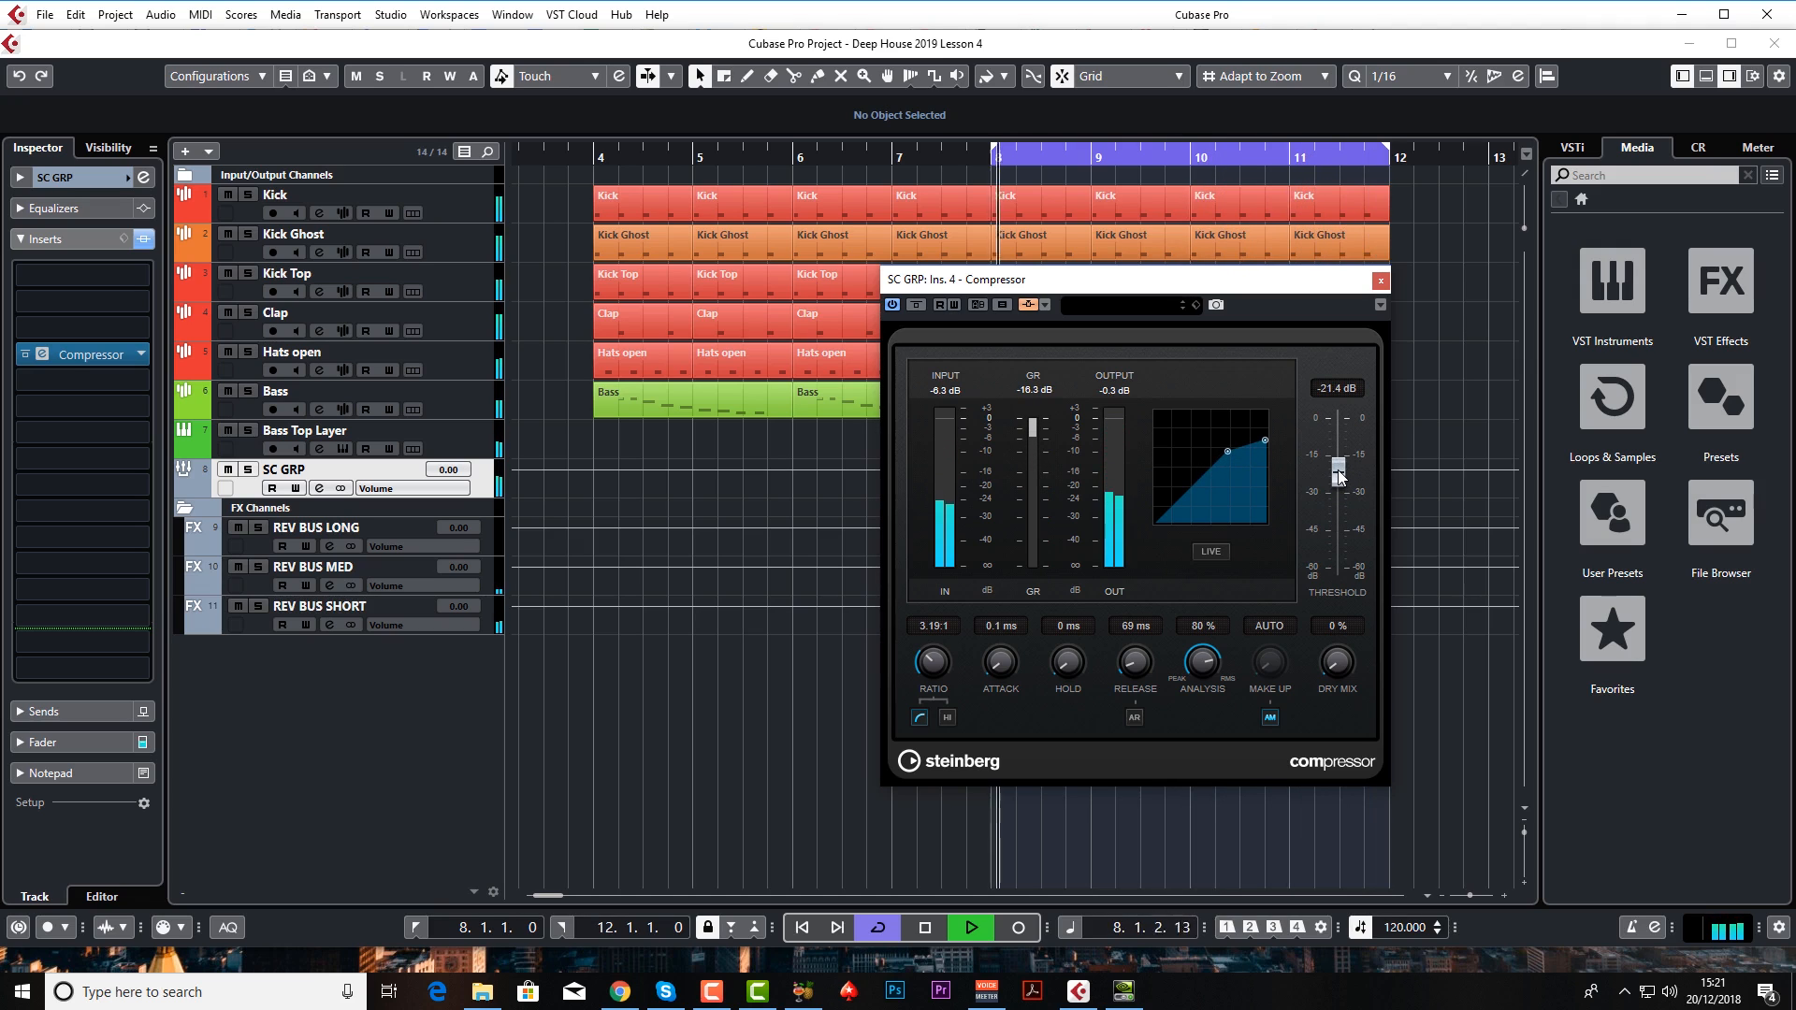
pyautogui.moveTo(1338, 476); pyautogui.dragTo(1338, 482)
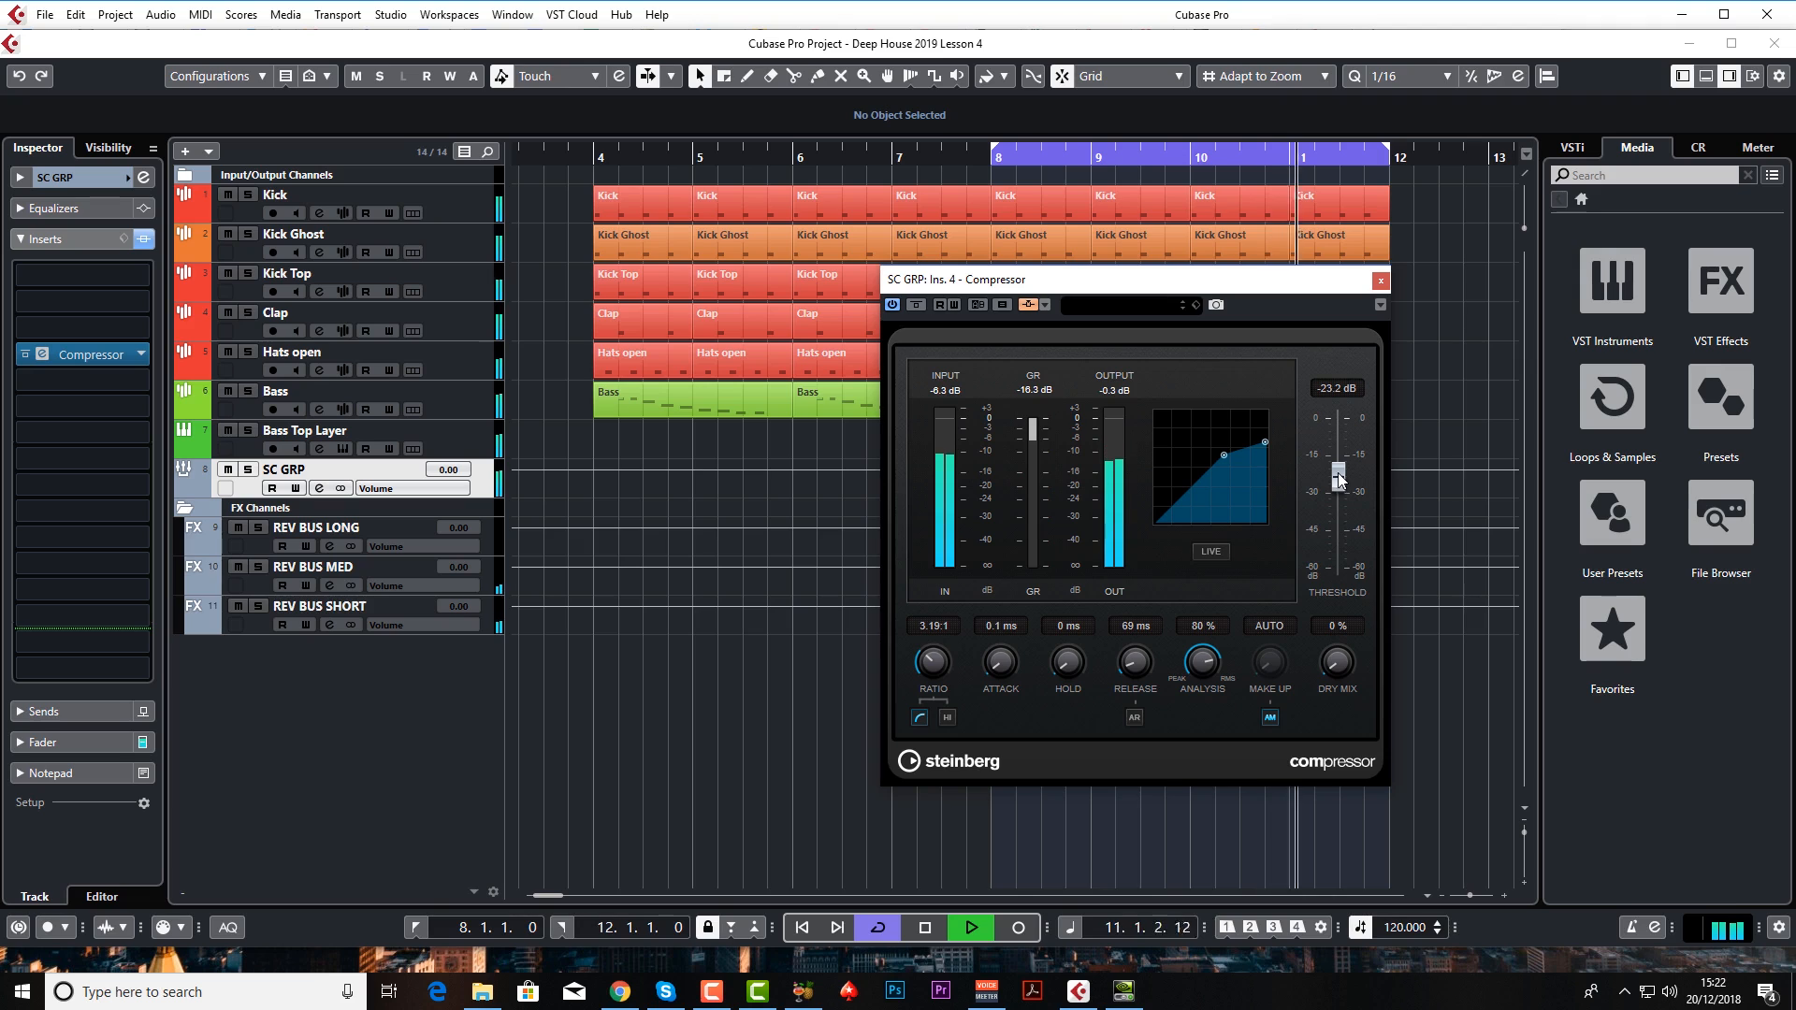
pyautogui.press('space')
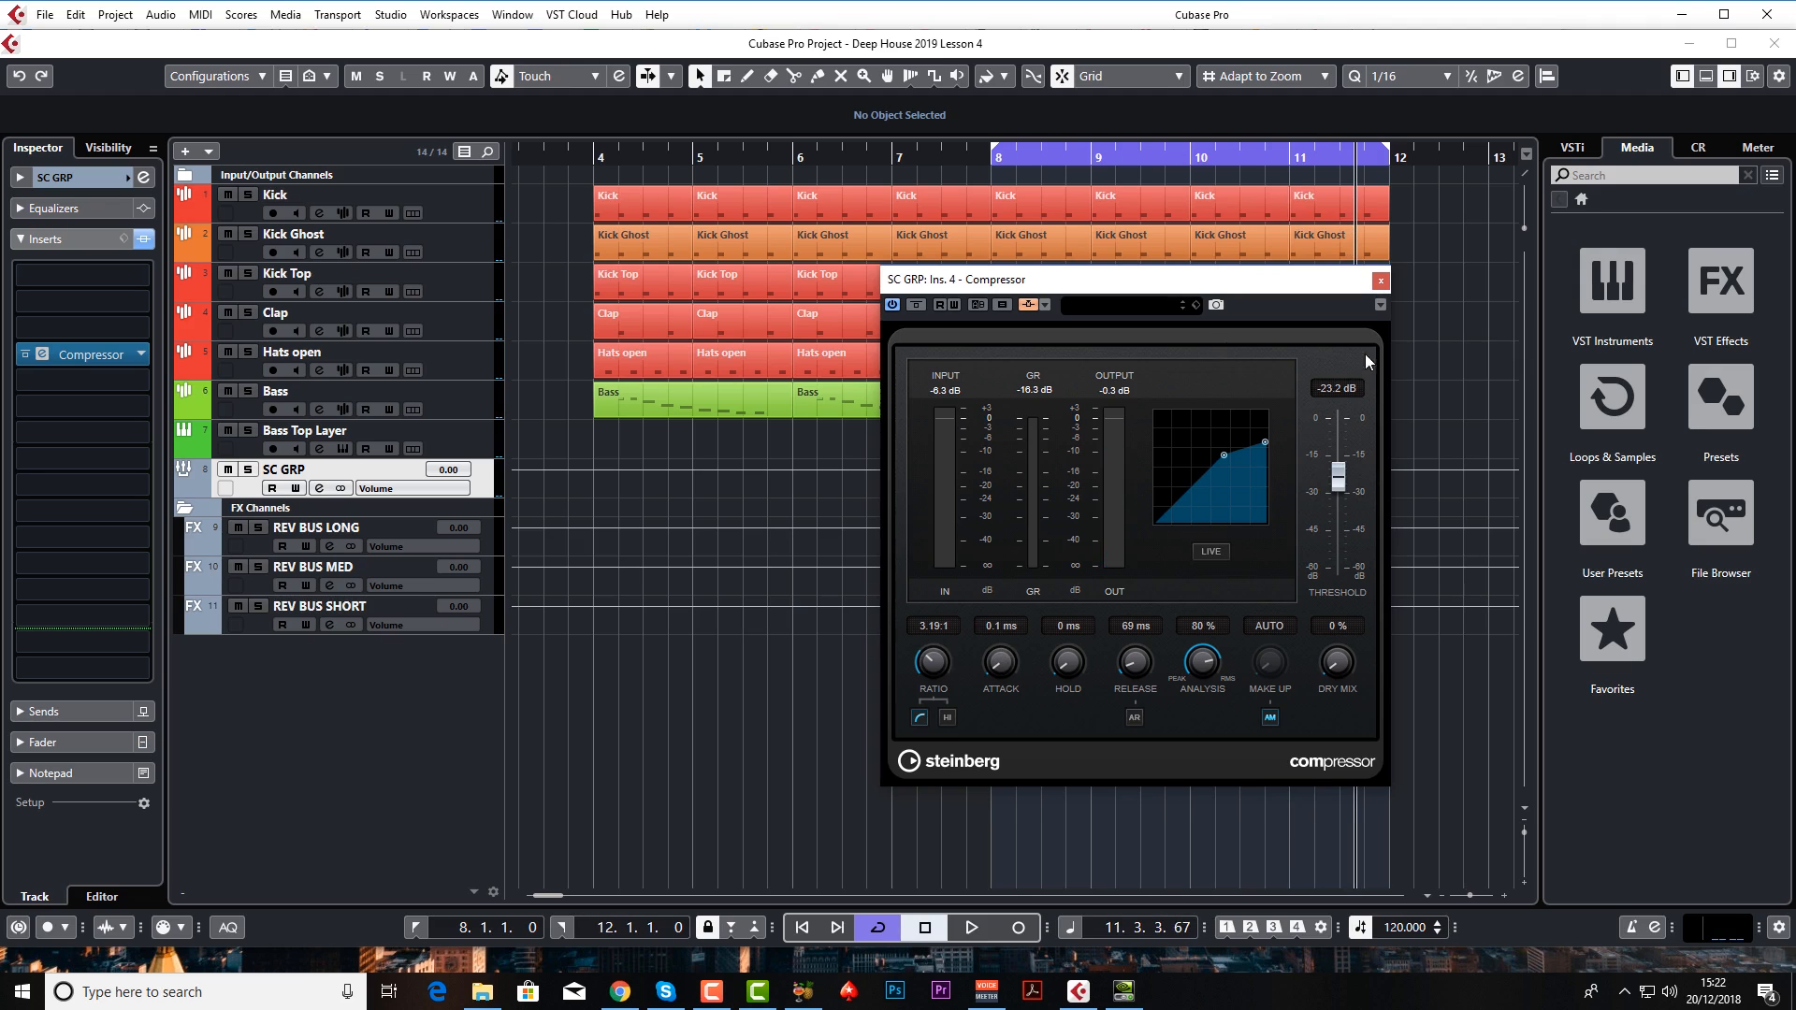
pyautogui.click(1381, 280)
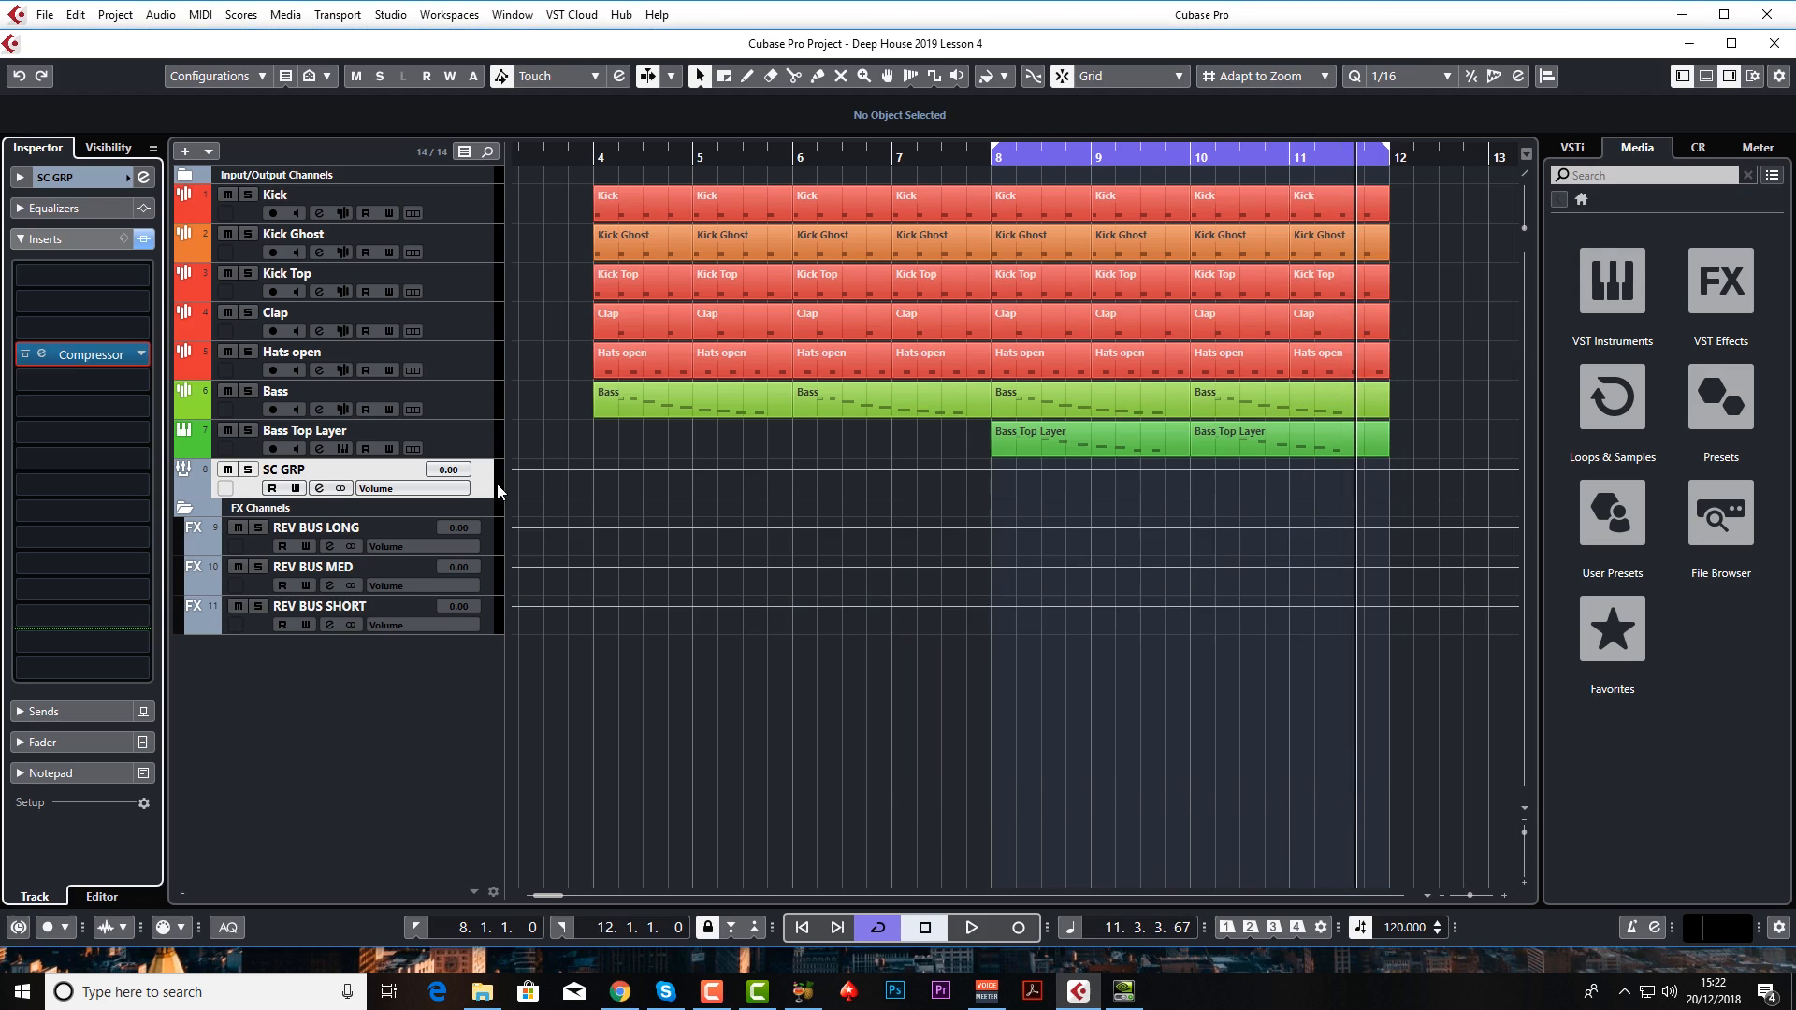
# - Colour the SC GRP group track blue
pyautogui.click(996, 74)
pyautogui.click(1057, 192)
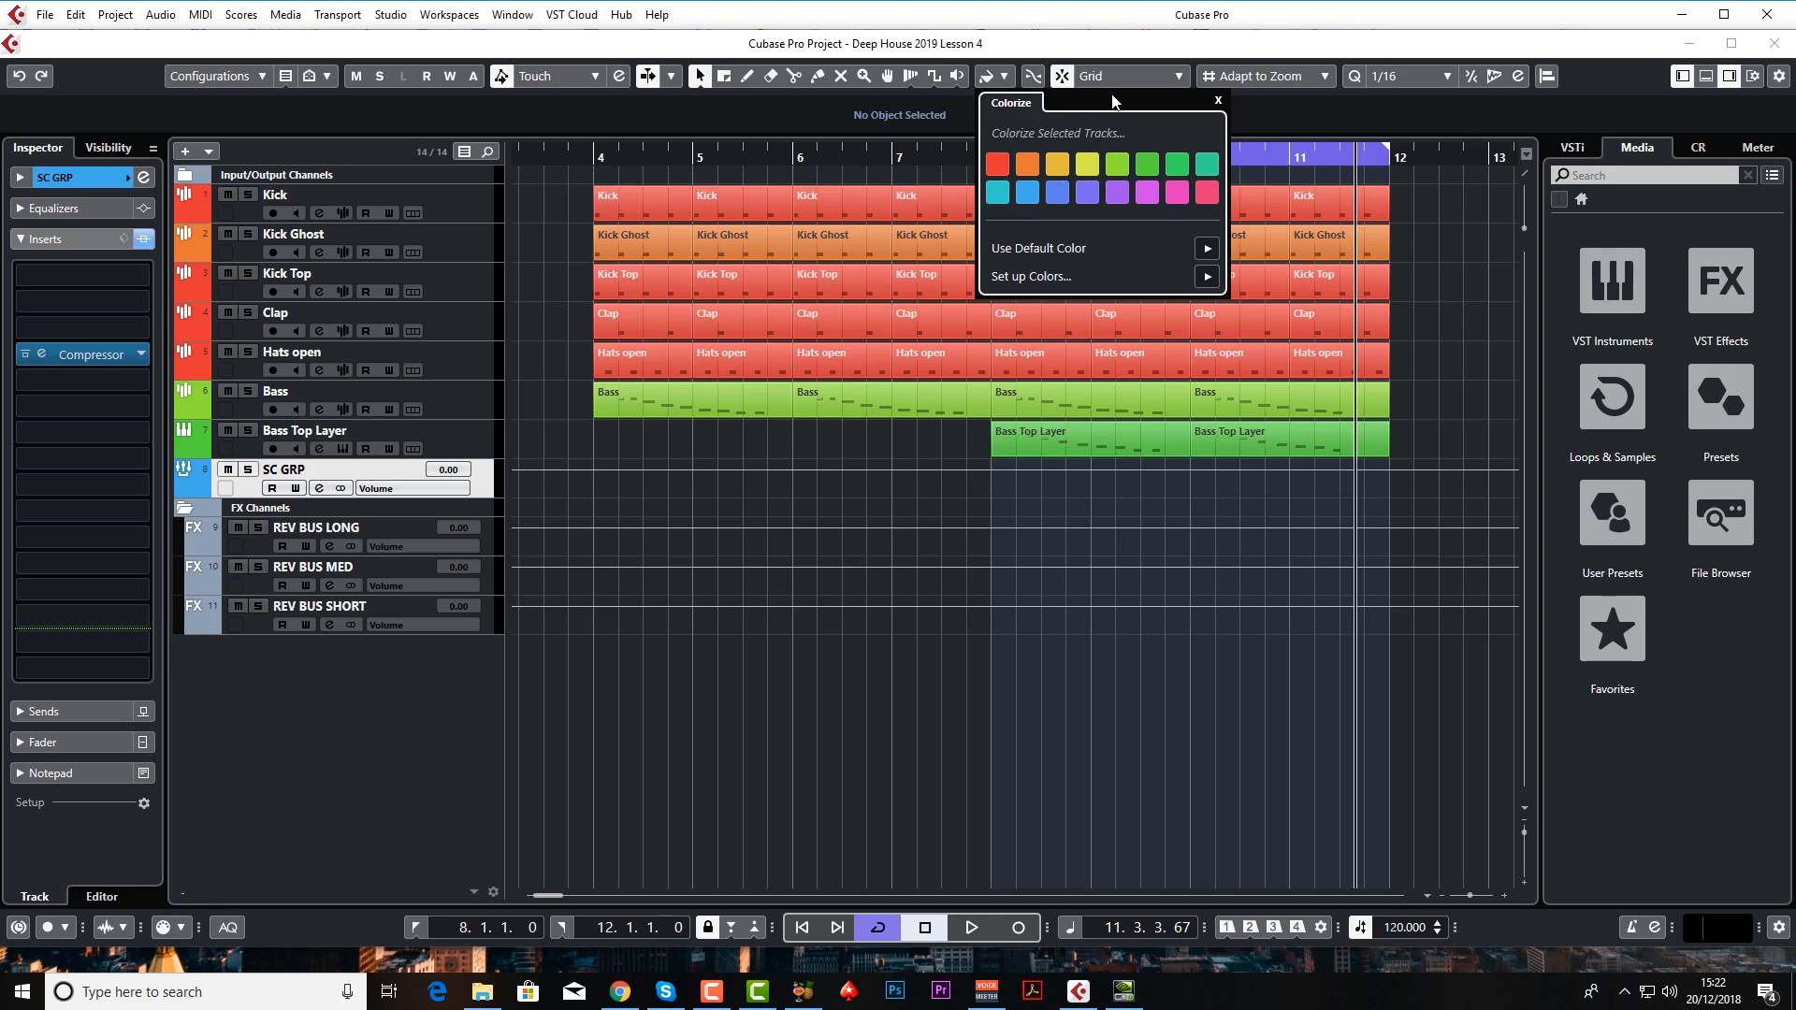
pyautogui.click(907, 109)
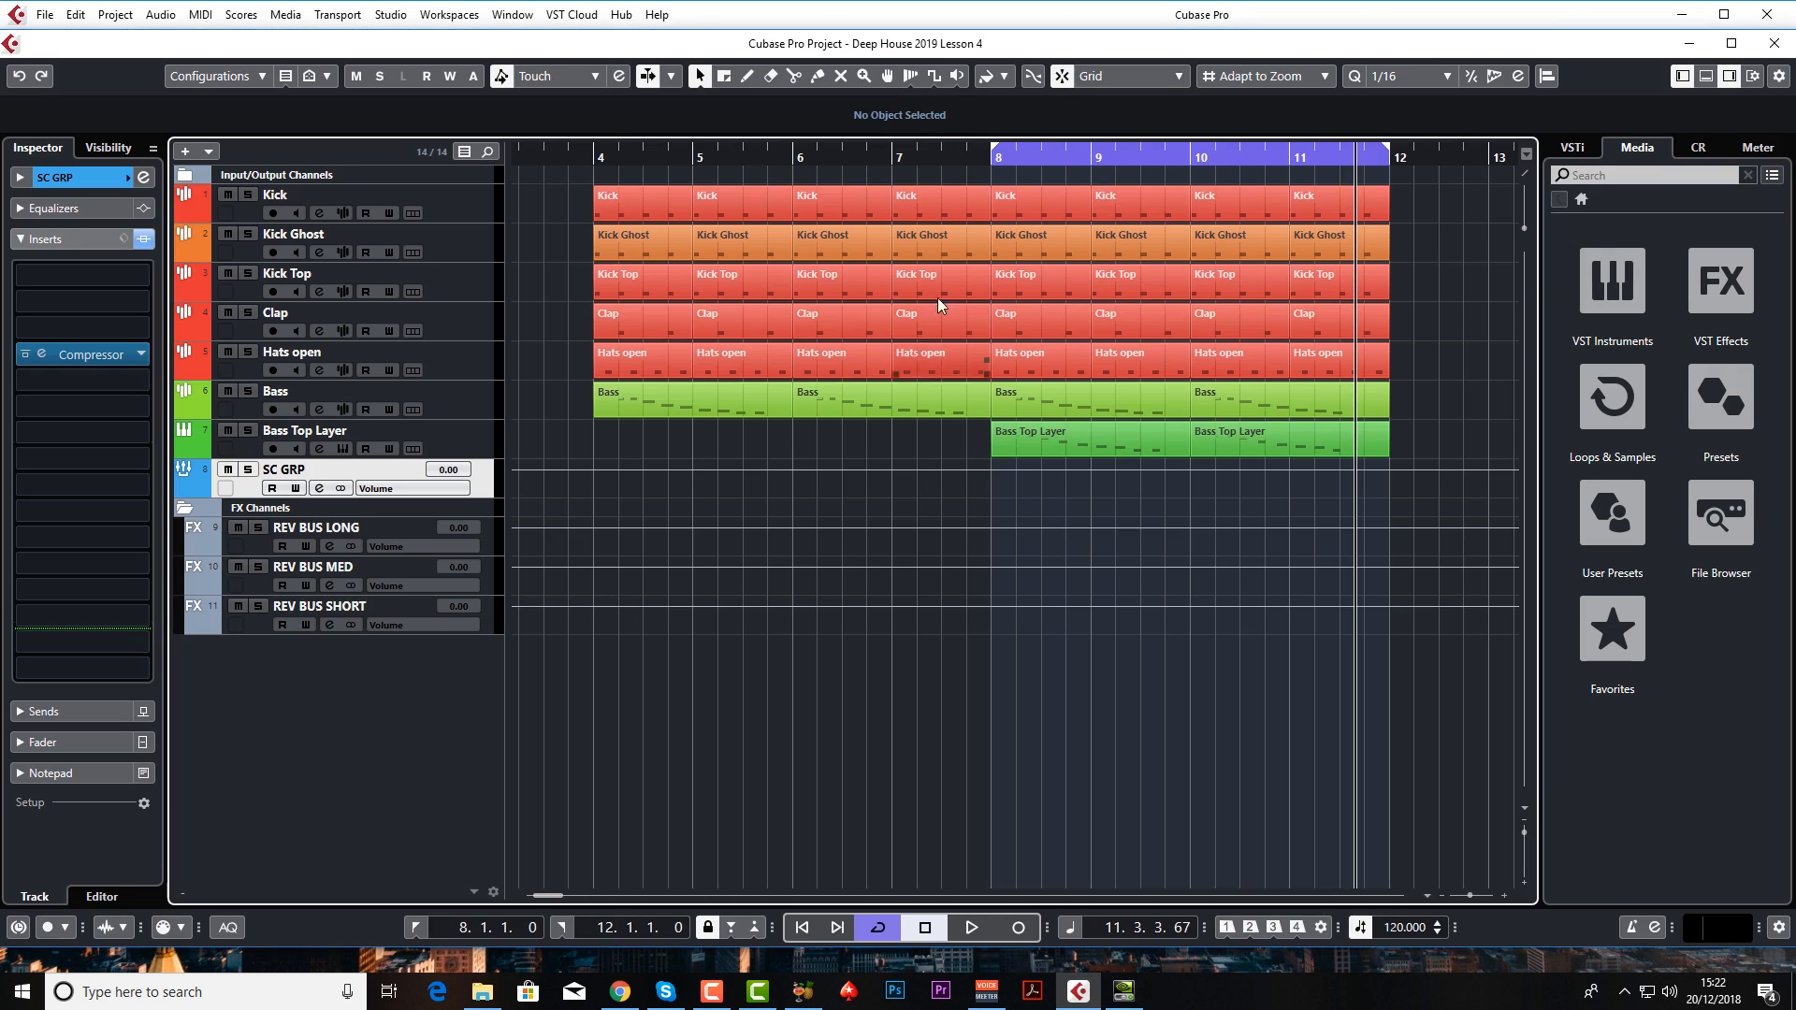